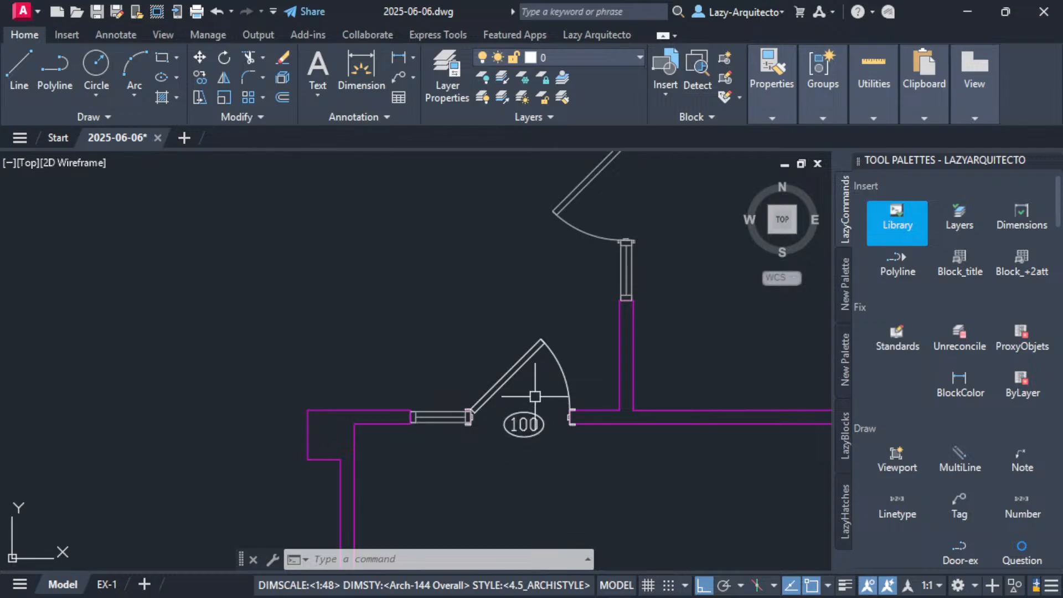
Copy the door tag from the lower door and paste it beside the upper door.
middle_click_drag(534, 397, 502, 454)
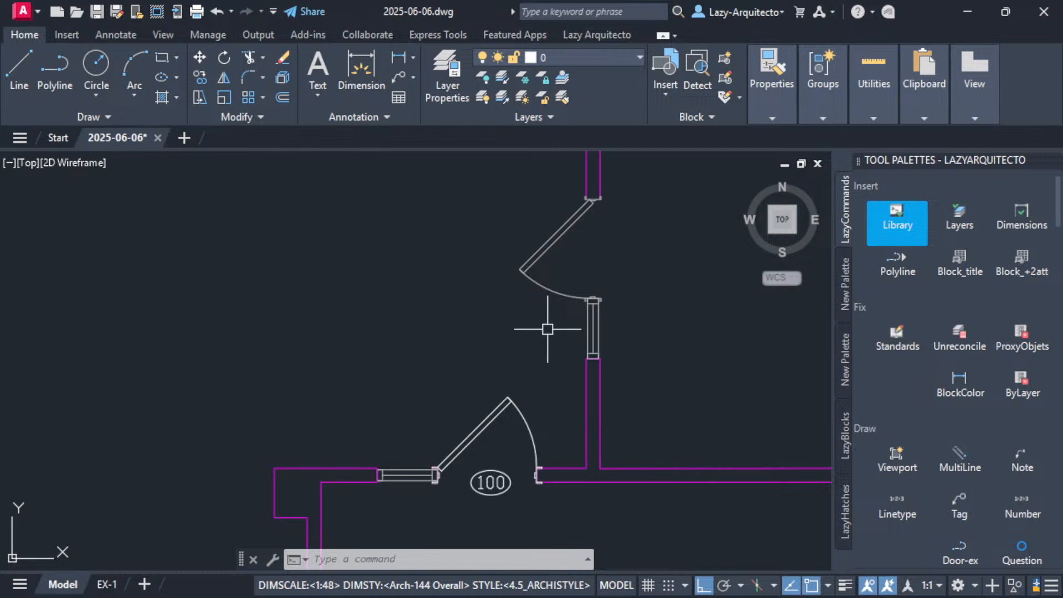
left_click(487, 484)
key("ctrl+c")
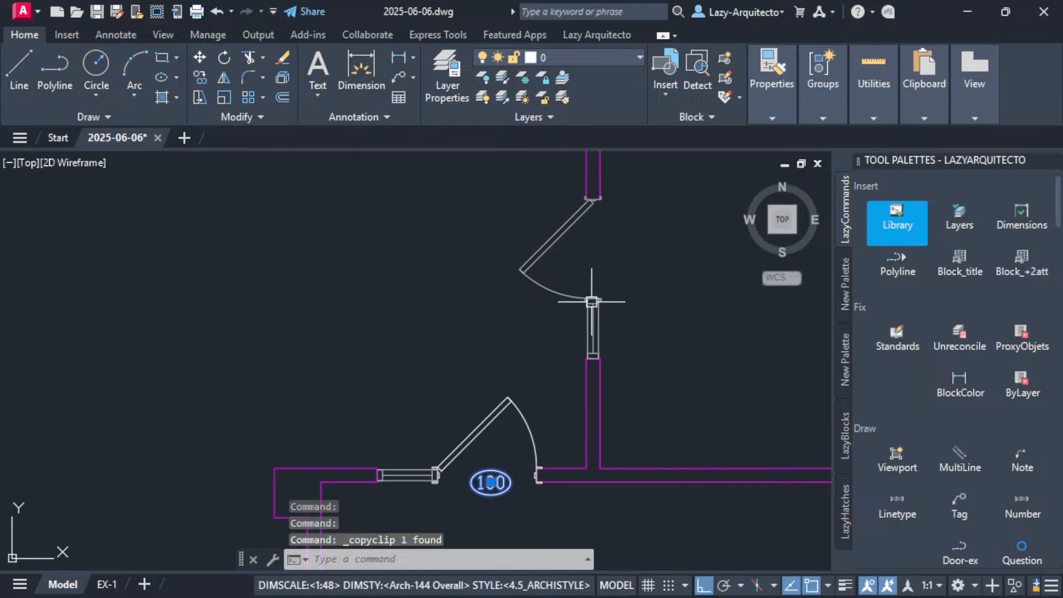
key("ctrl+v")
scroll(603, 274, "up", 3)
left_click(599, 266)
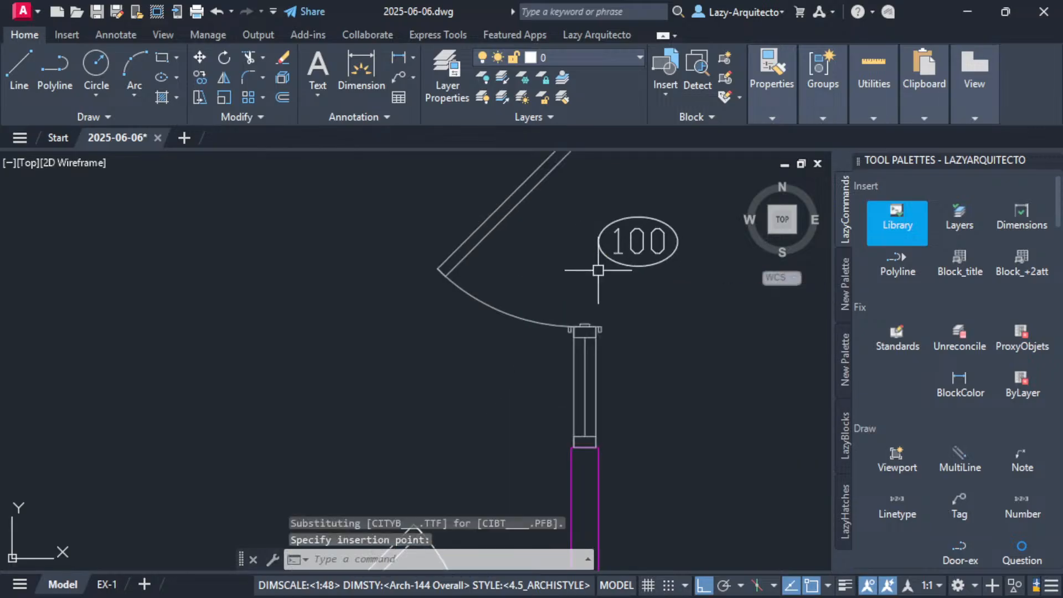
Set the pasted door tag's DOOR-TYPE value to 101.
scroll(600, 269, "down", 3)
double_click(611, 277)
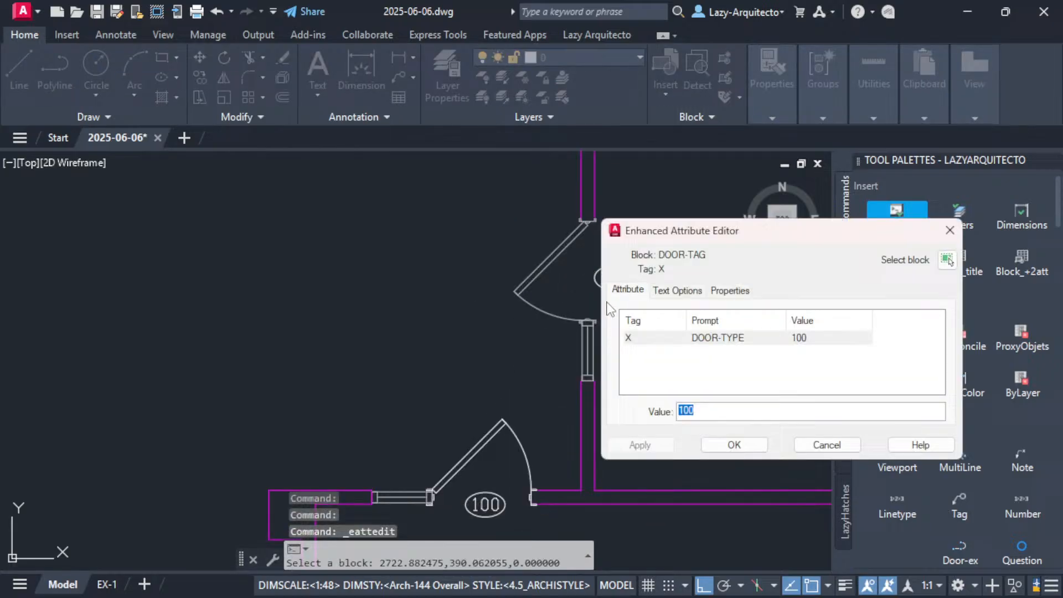
left_click(714, 410)
key("BackSpace")
type("1")
left_click(734, 444)
scroll(624, 416, "down", 3)
scroll(625, 416, "down", 5)
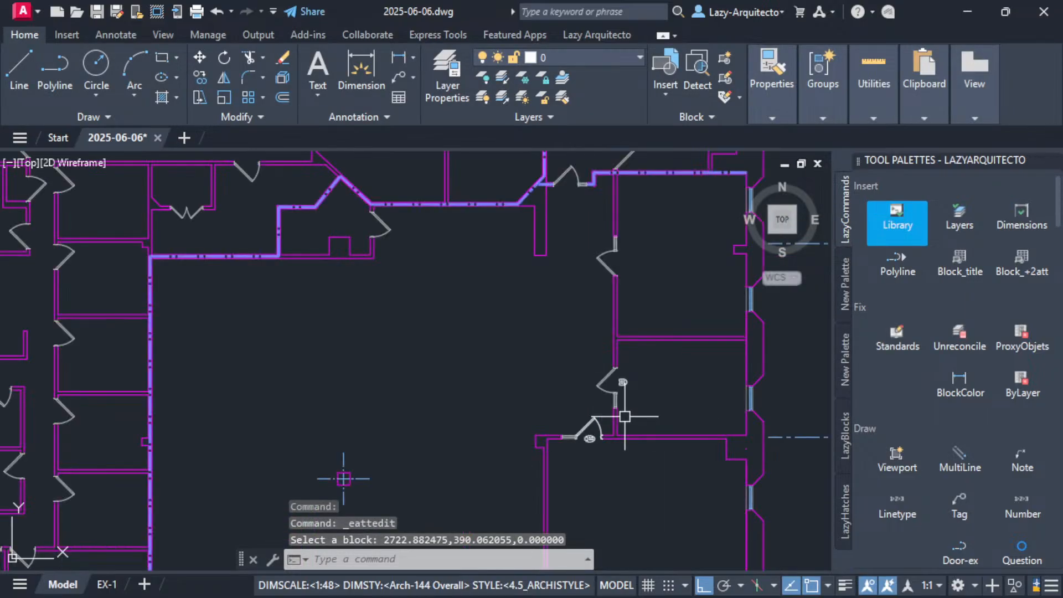
scroll(624, 416, "down", 5)
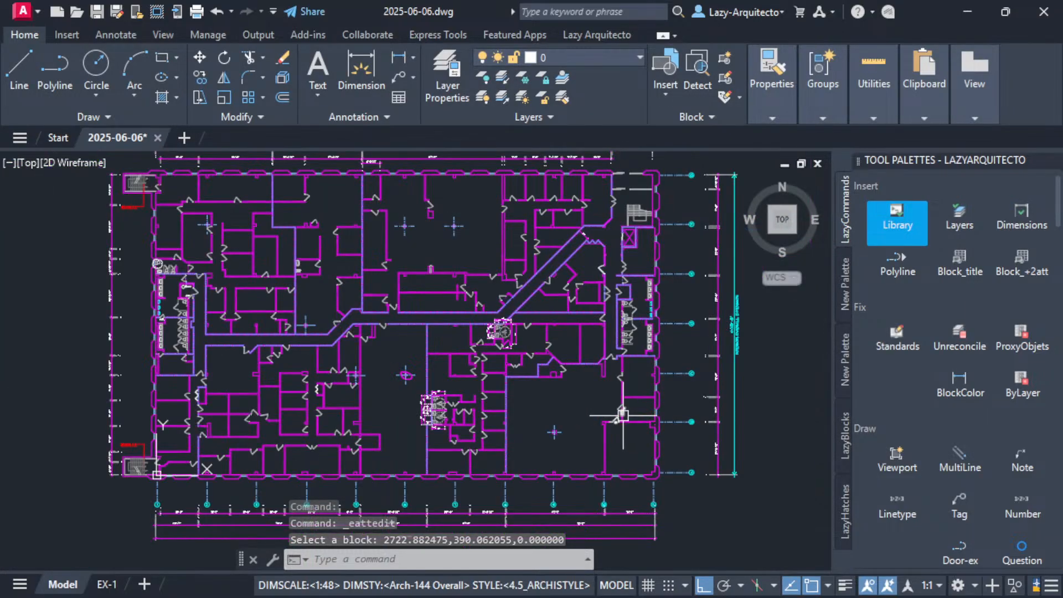
scroll(622, 432, "down", 1)
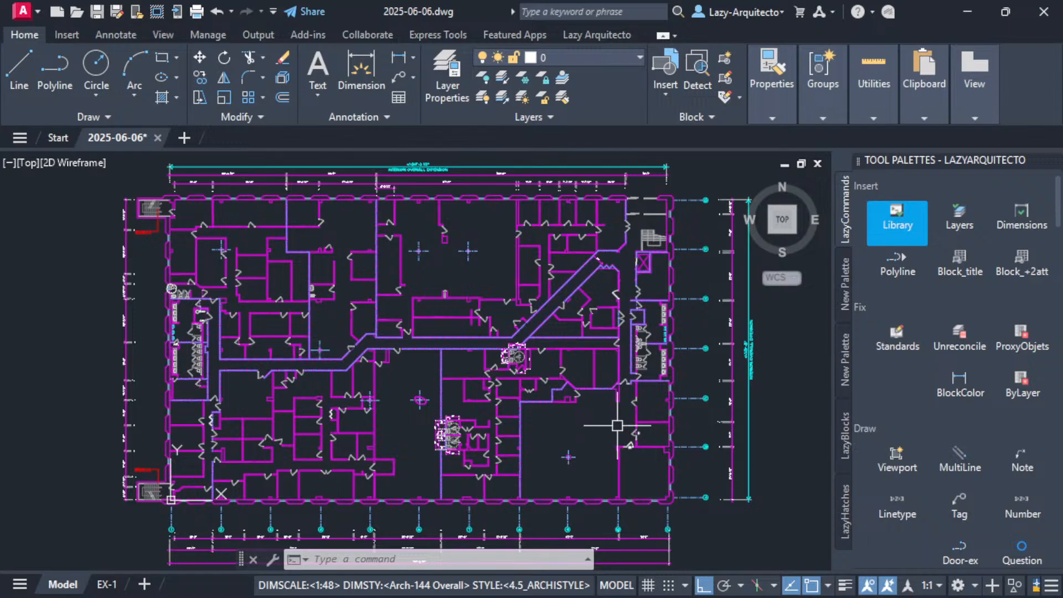
scroll(653, 433, "up", 5)
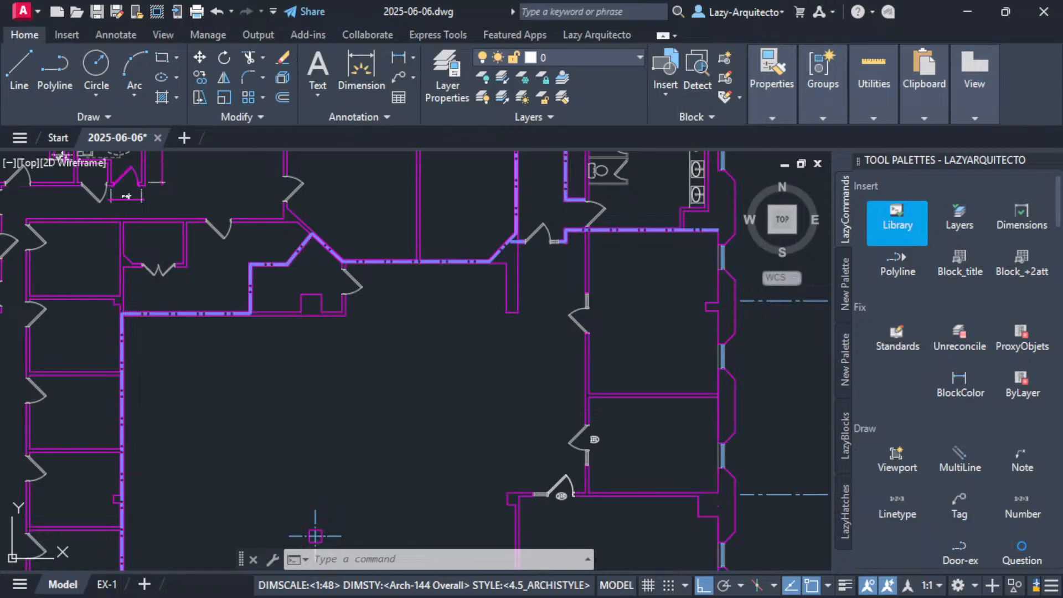
Undo the door tag's value edit and the pasting of its copy.
key("ctrl+z")
key("ctrl+z")
key("ctrl+z")
key("ctrl+z")
key("ctrl+z")
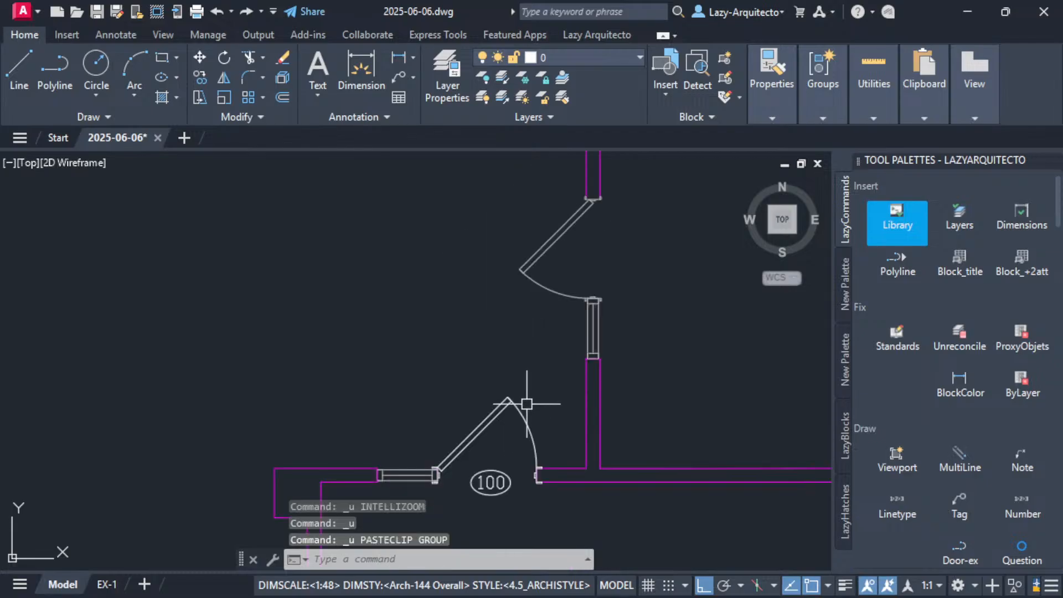
Try the value 101 for the lower door tag's DOOR-TYPE attribute and discard the change.
middle_click_drag(526, 404, 579, 404)
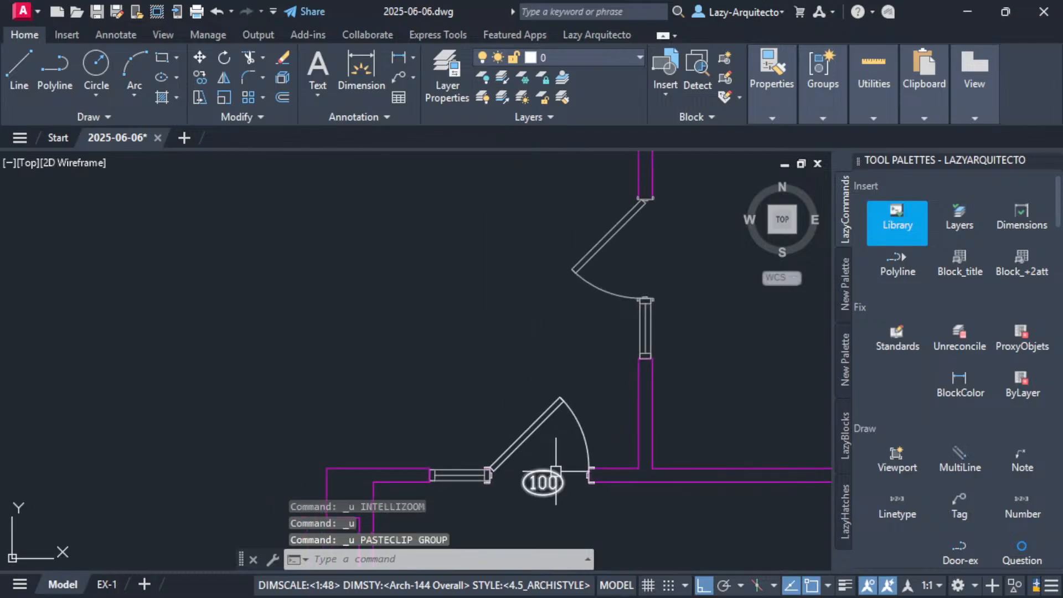
scroll(548, 511, "up", 3)
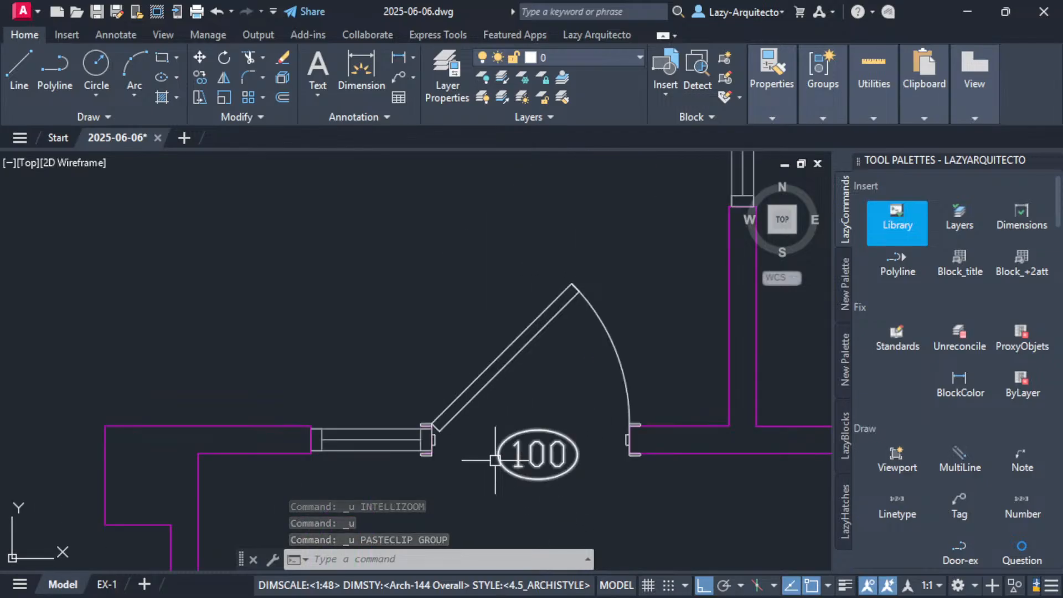
left_click(547, 432)
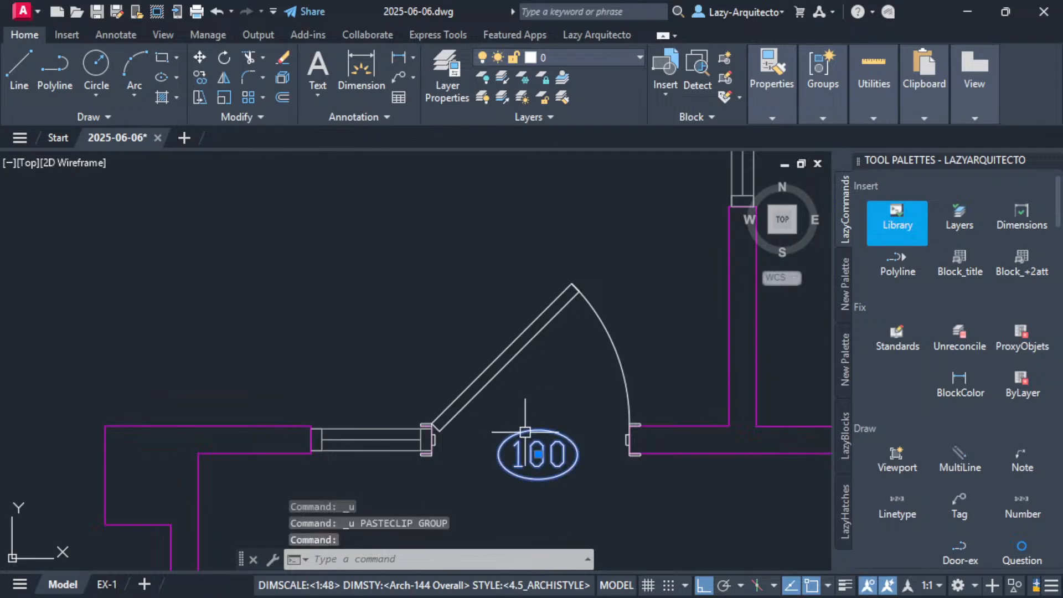
double_click(518, 441)
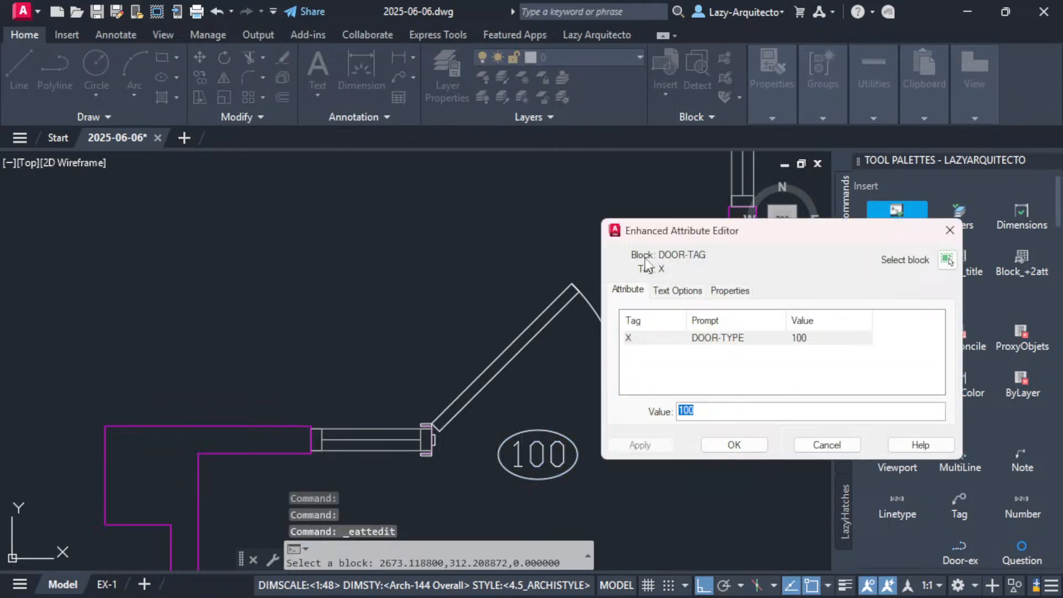
left_click_drag(620, 229, 437, 183)
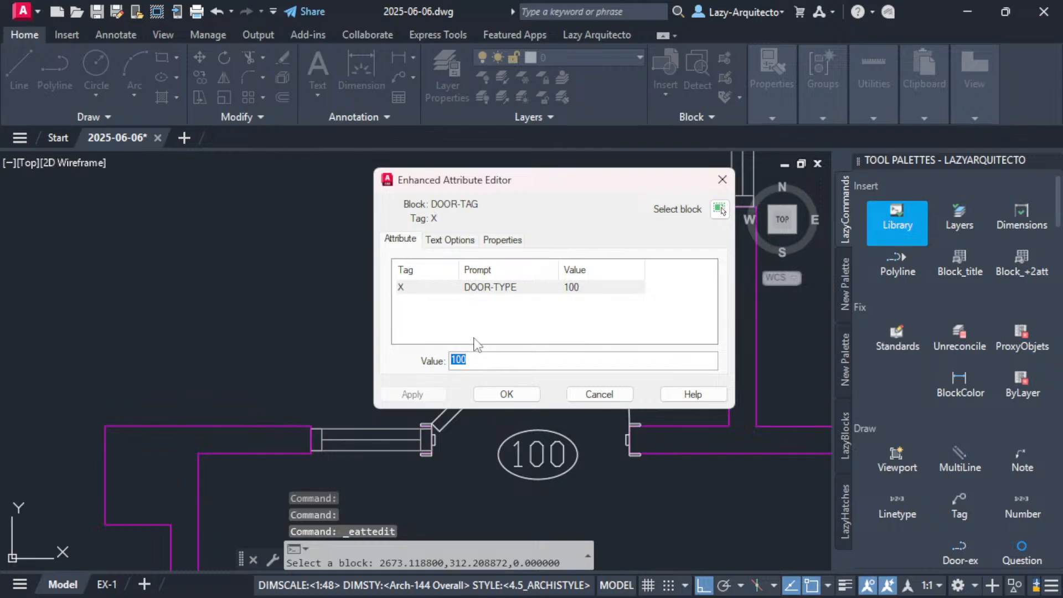
left_click(479, 361)
key("BackSpace")
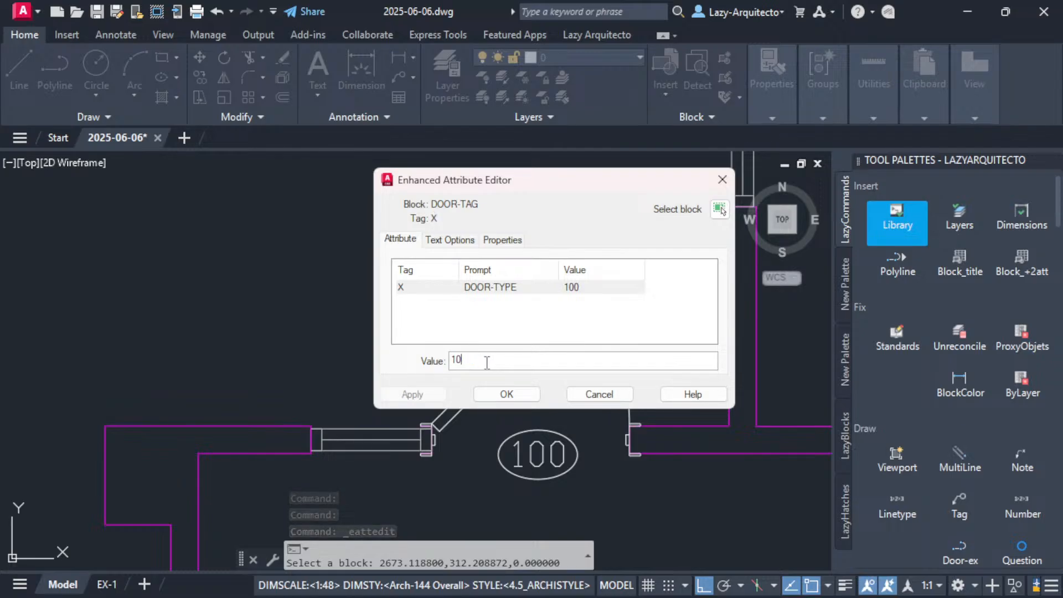
type("1")
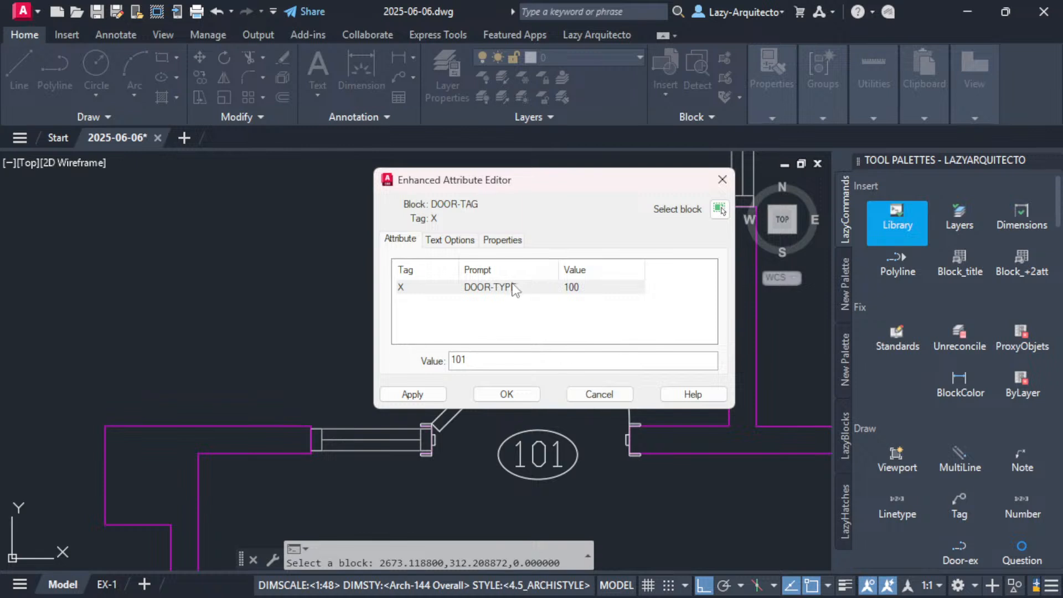
left_click(598, 394)
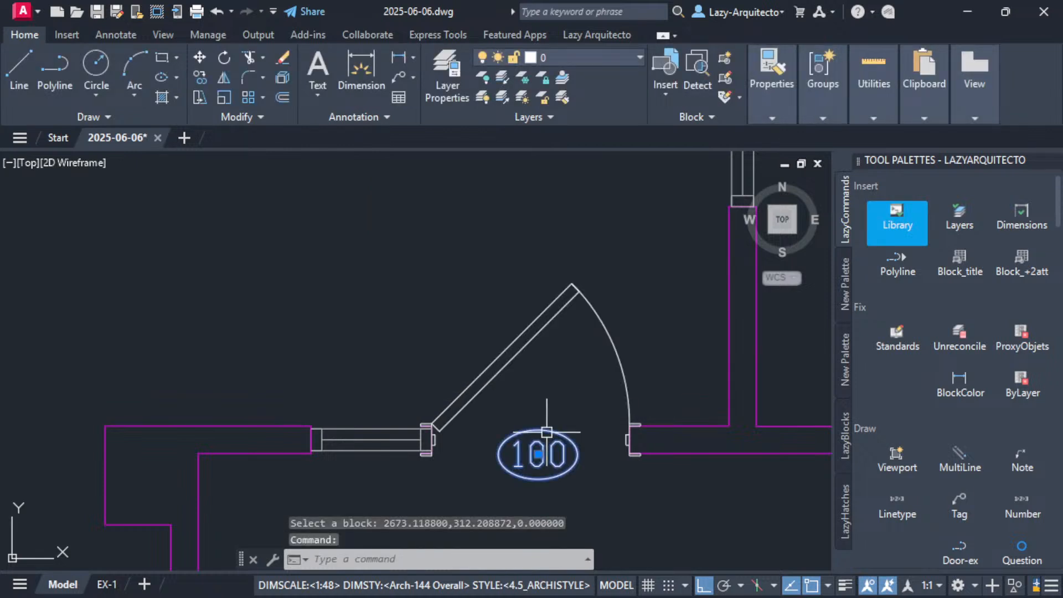
Review the text options of the door tag's attribute and close the editor without changes.
double_click(556, 437)
left_click(450, 239)
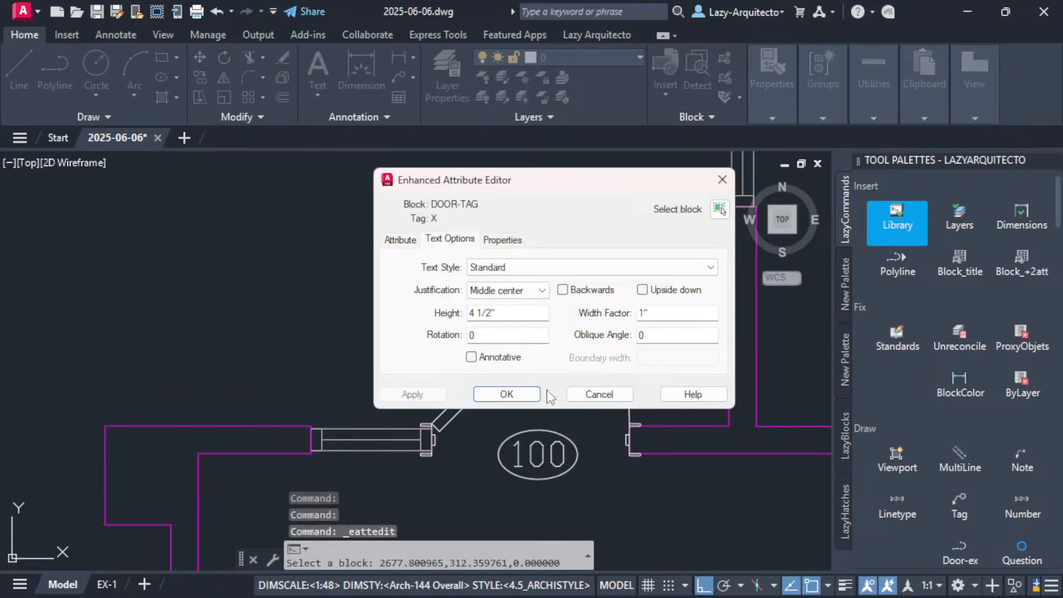
key("Escape")
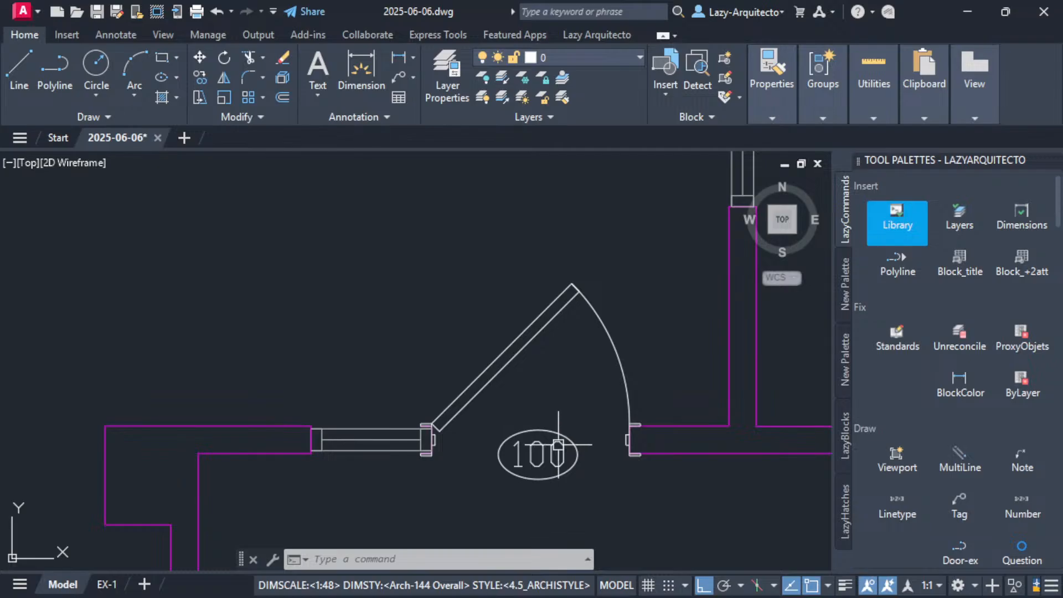
left_click(537, 443)
key("Escape")
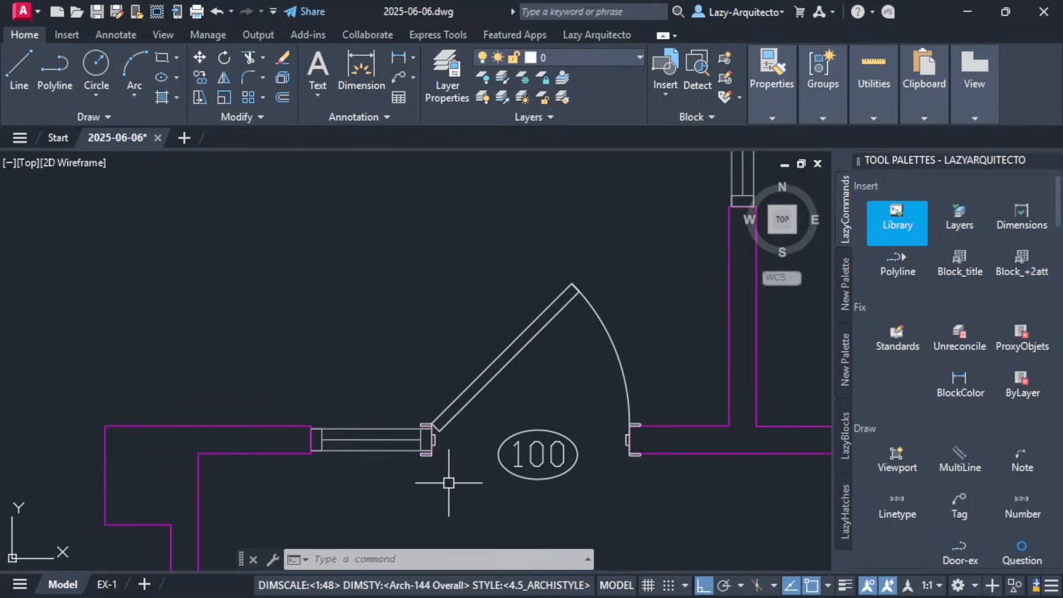
Open the Command Macros palette with COMMANDMACROS, view the saved macros, and close the palette.
scroll(448, 482, "down", 3)
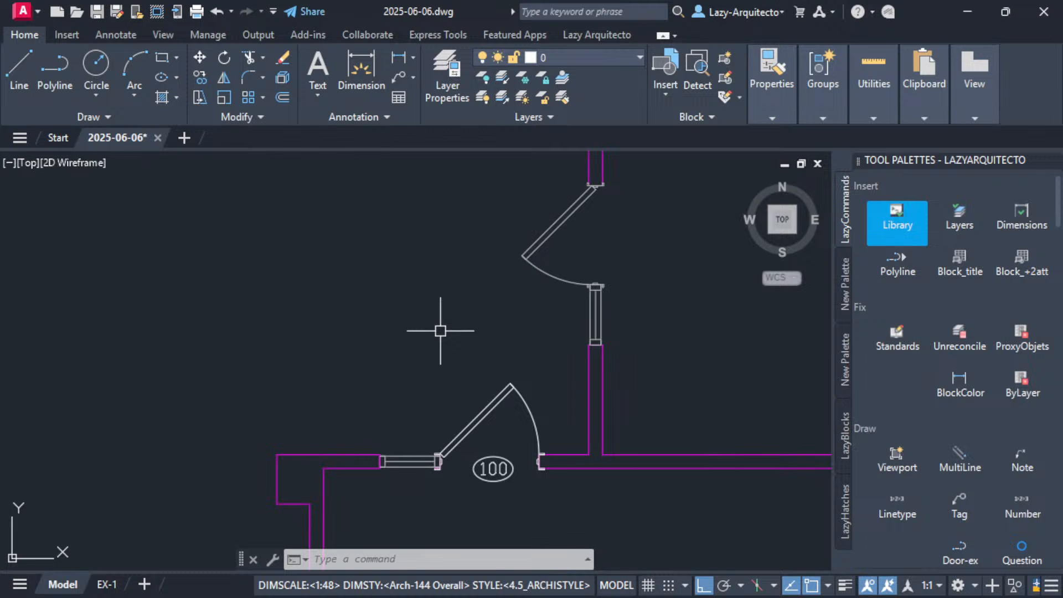
type("MACROS")
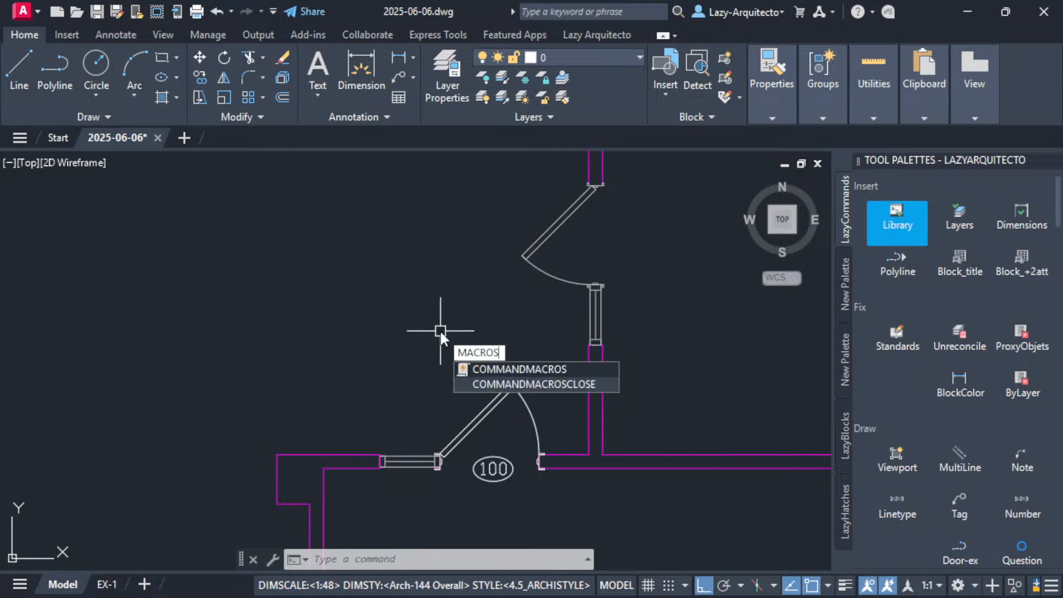
left_click(539, 372)
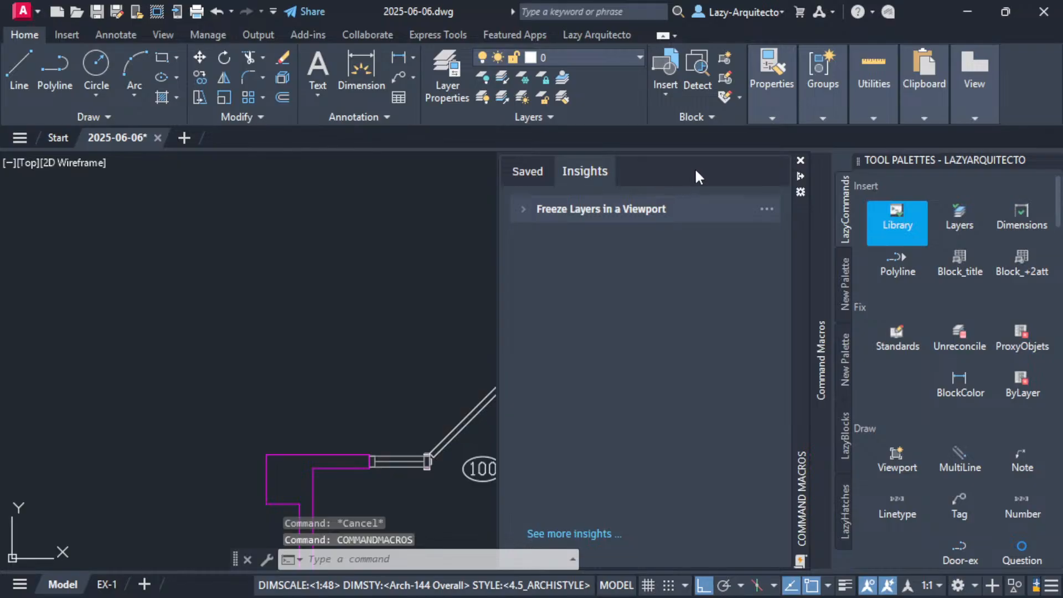
left_click_drag(797, 234, 607, 248)
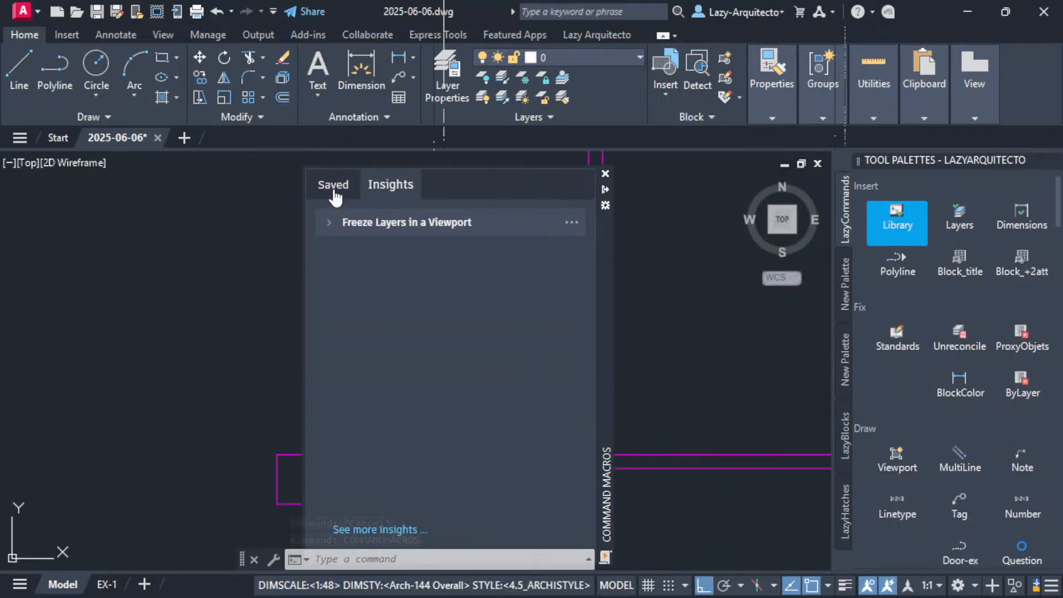
left_click(332, 185)
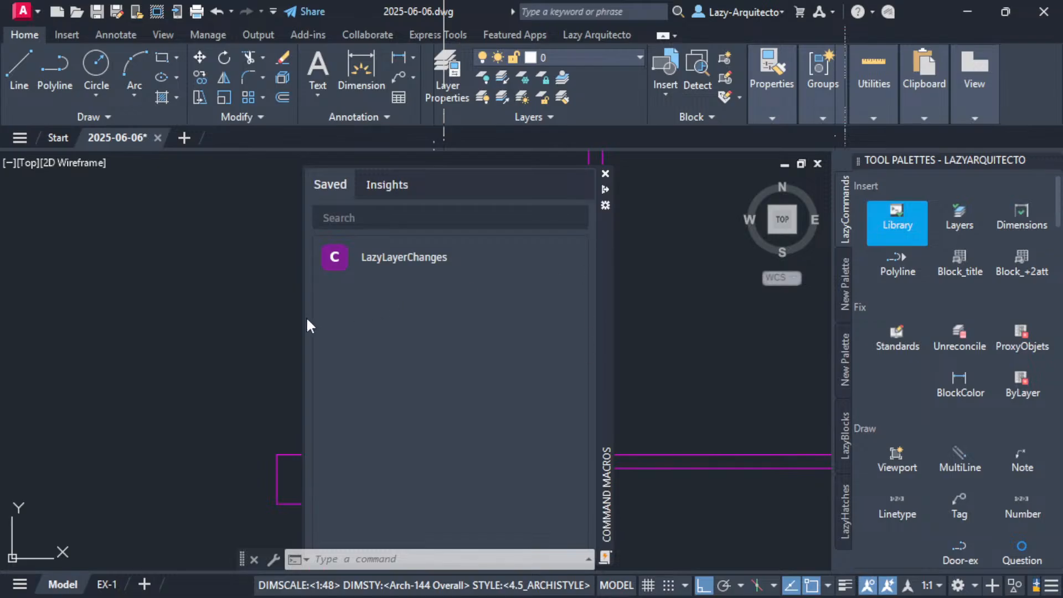
left_click_drag(301, 316, 349, 320)
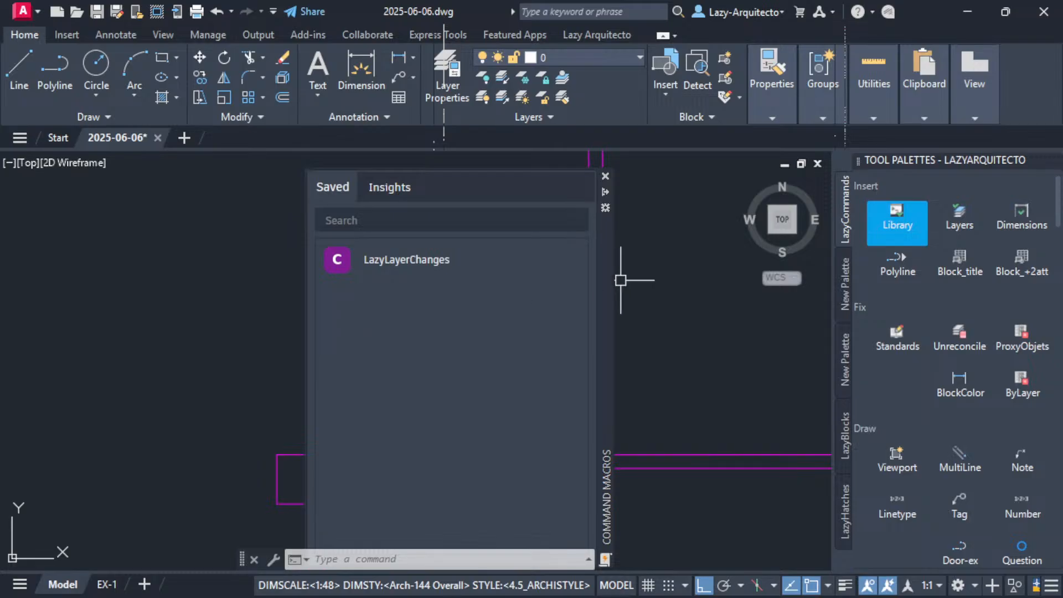
left_click(605, 176)
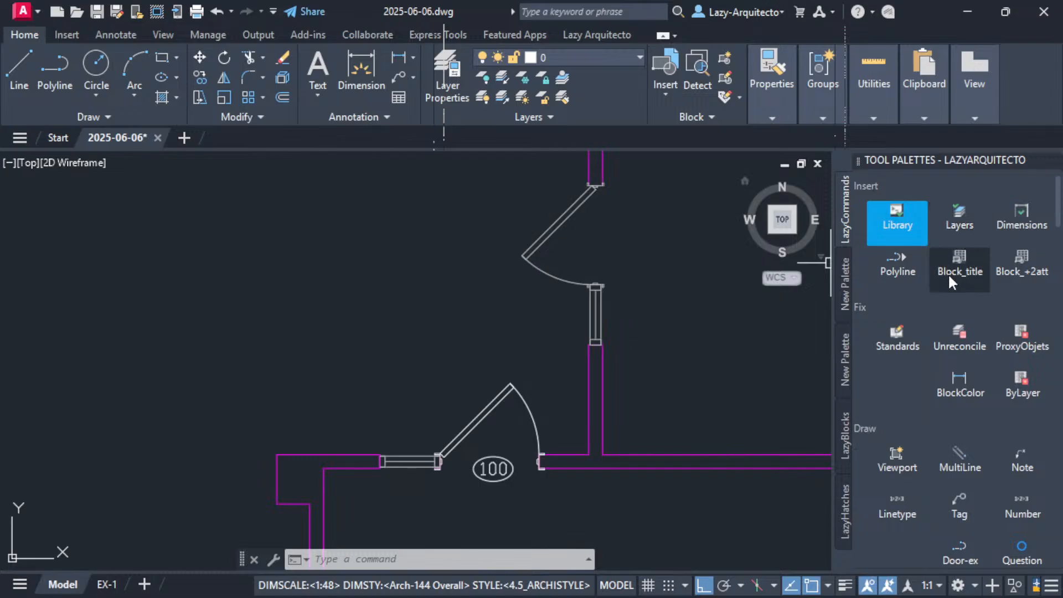
scroll(948, 283, "down", 3)
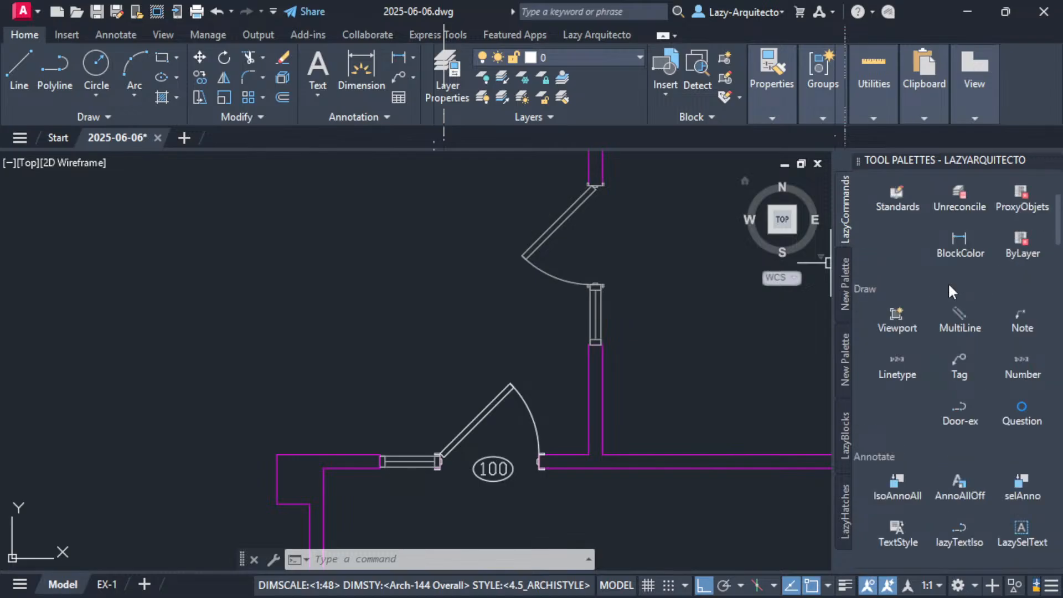
scroll(948, 282, "down", 6)
scroll(948, 281, "up", 9)
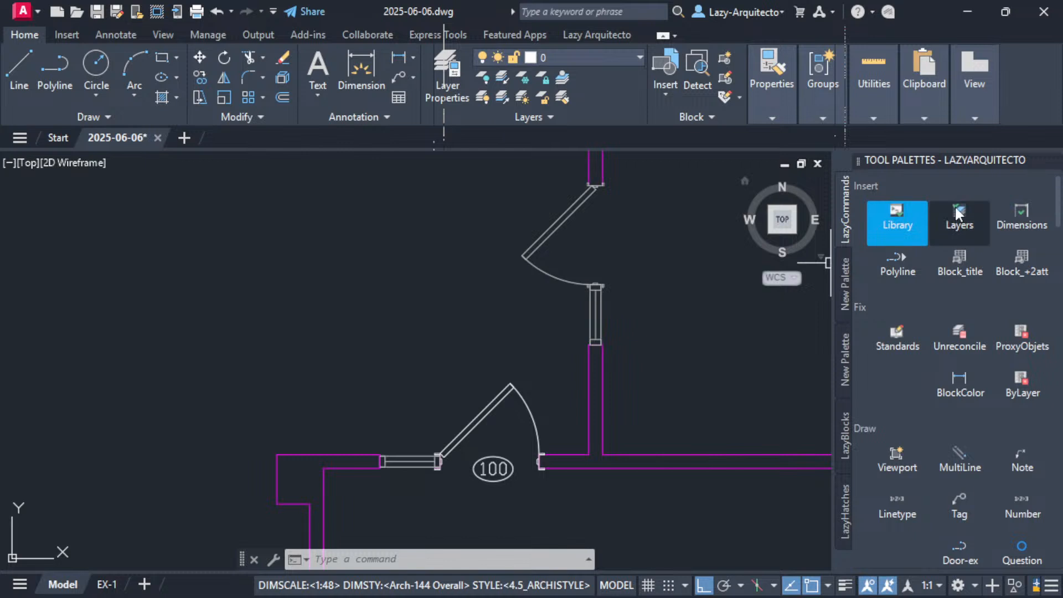
Draw a small rectangle in the open area beside the doors and add it as a tool to the LazyCommands palette's Fix group.
type("REC")
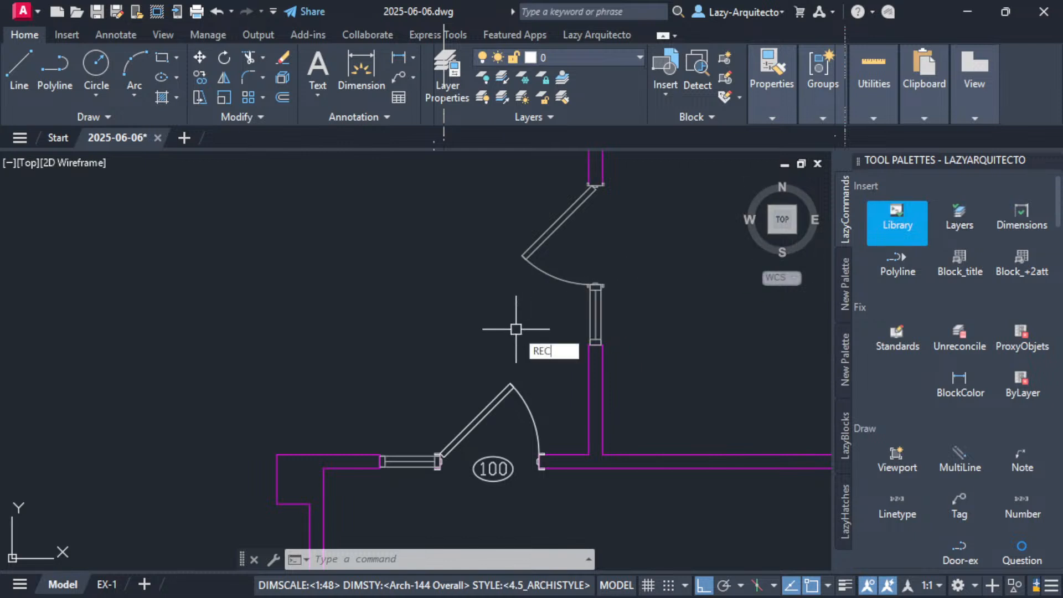
key("Return")
left_click(426, 323)
left_click(372, 261)
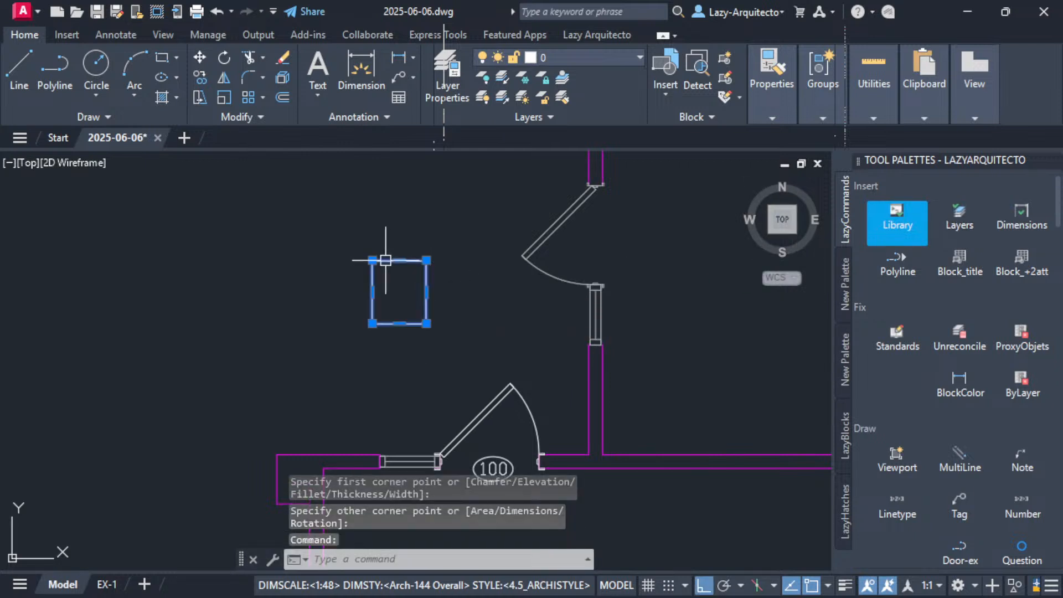
left_click_drag(383, 259, 882, 370)
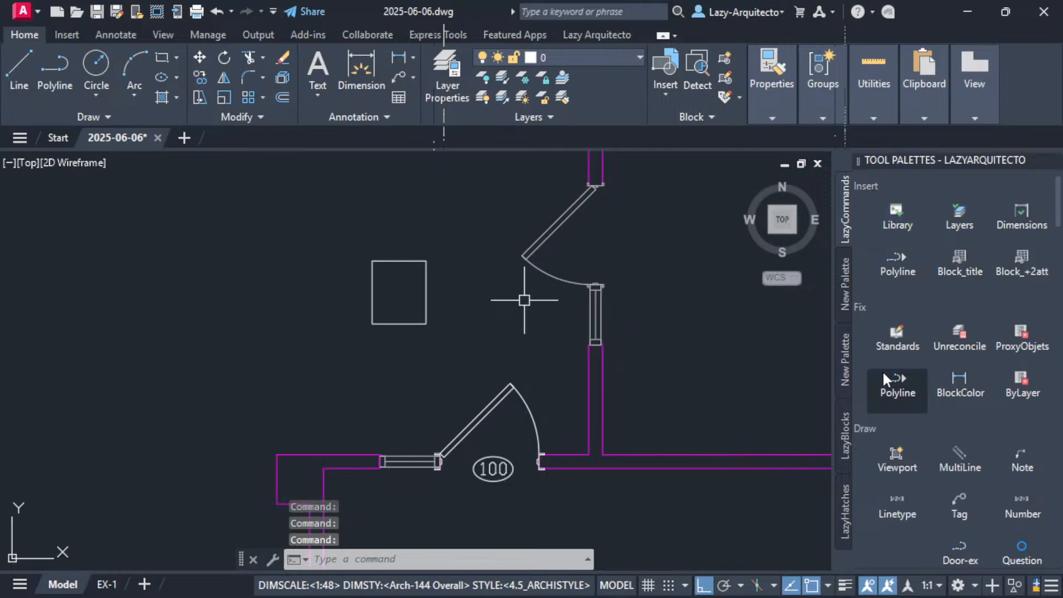
Inspect the tool properties of the new Polyline tool in the Fix group and close them without changes.
right_click(891, 383)
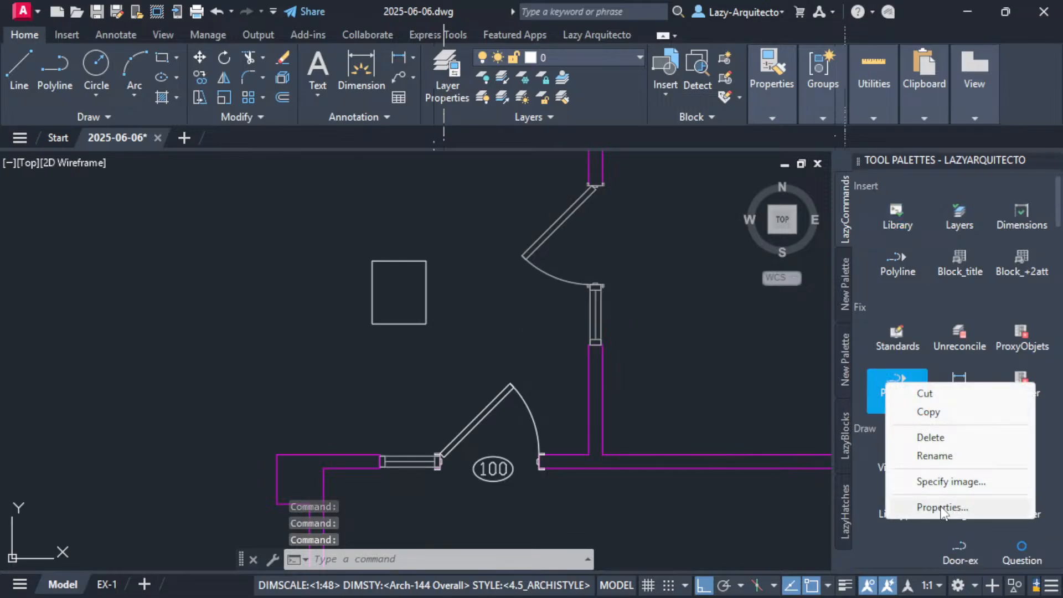
left_click(943, 506)
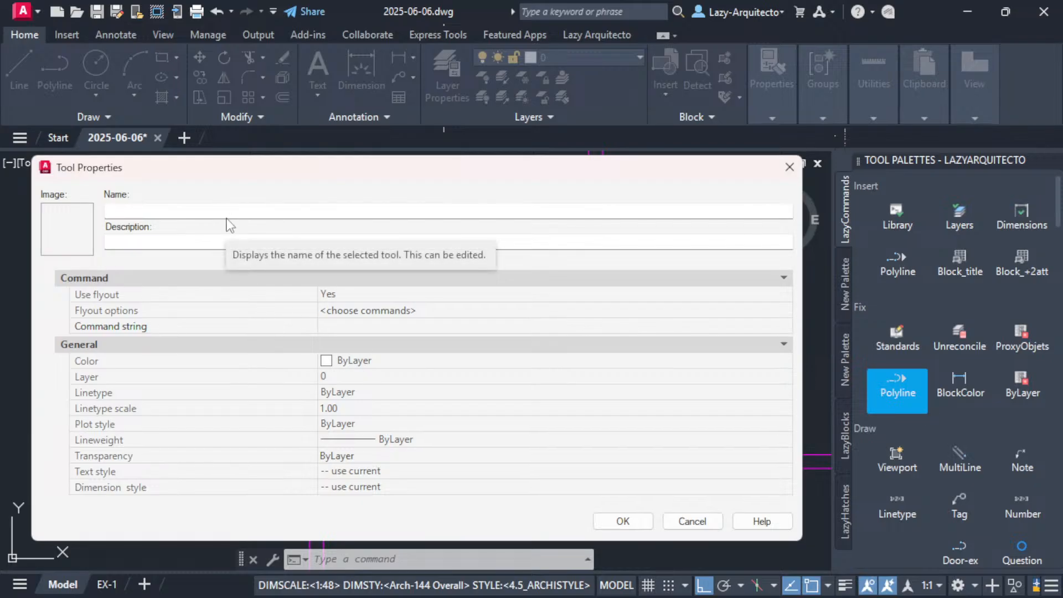
left_click(691, 521)
Delete the small rectangle from the open area beside the doors.
left_click(486, 332)
left_click(377, 286)
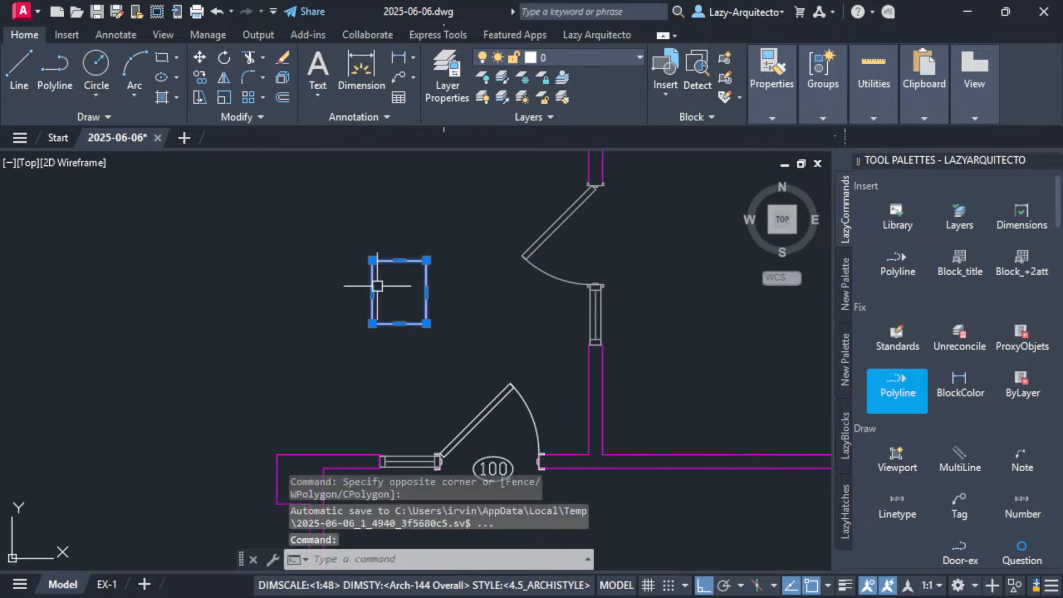
key("Delete")
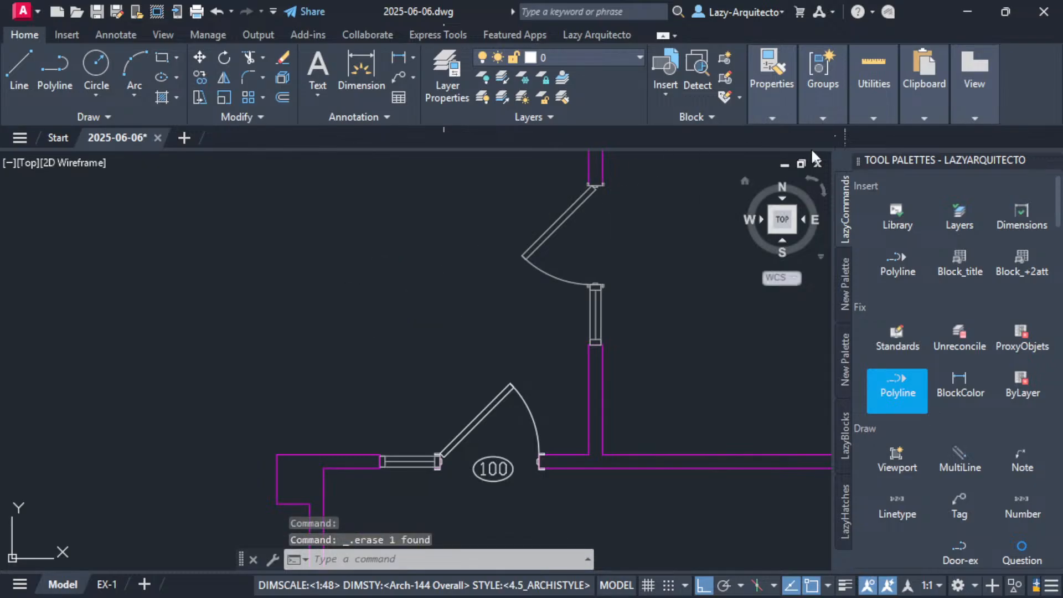
Review the Home ribbon's Properties and Groups commands and the custom commands under Lazy Arquitecto.
left_click(771, 72)
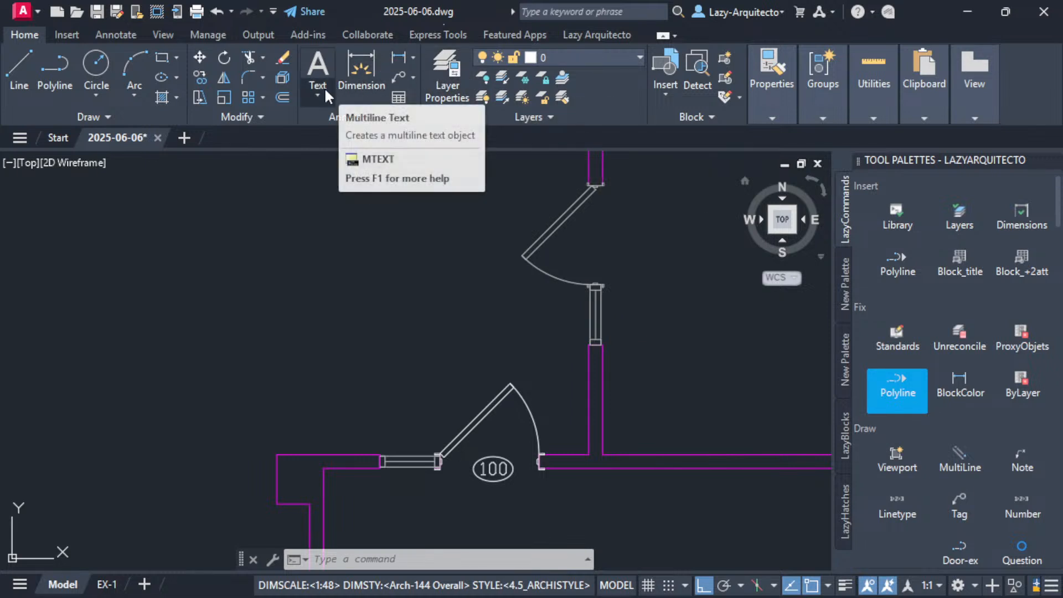
left_click(756, 80)
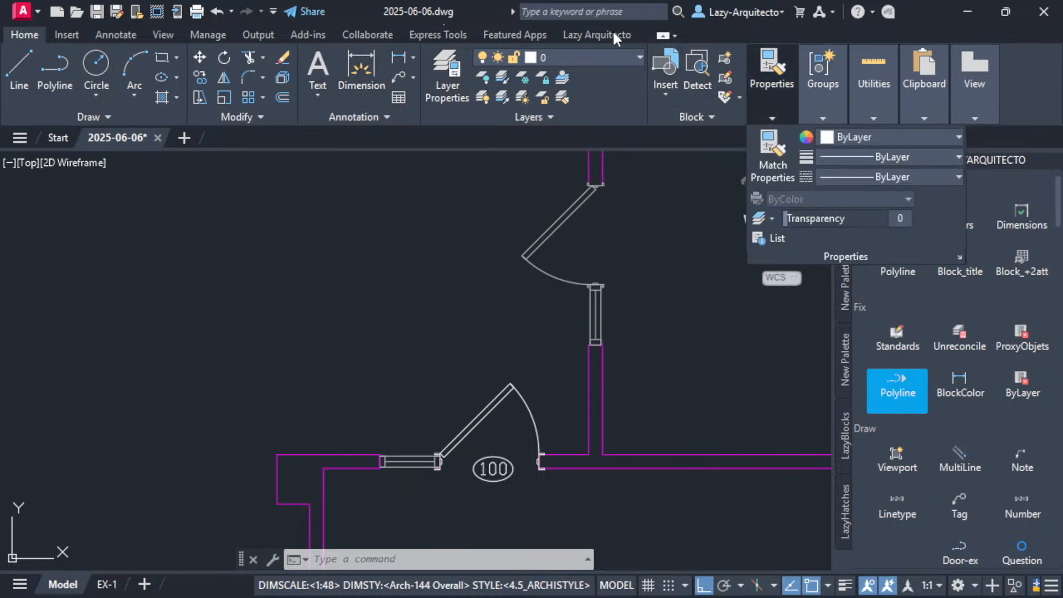
left_click(573, 35)
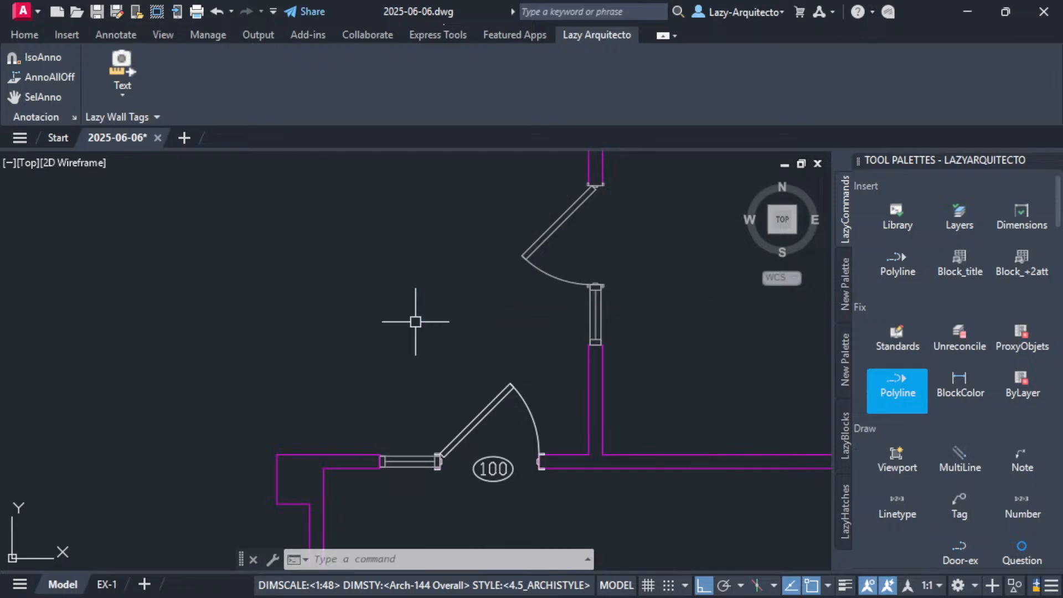
left_click(416, 321)
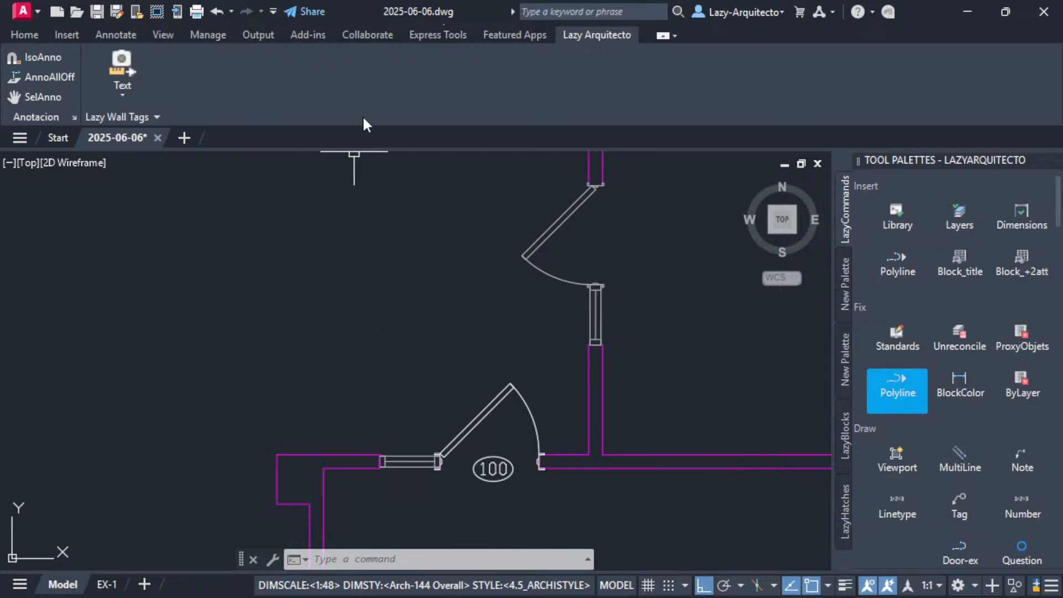
left_click(24, 35)
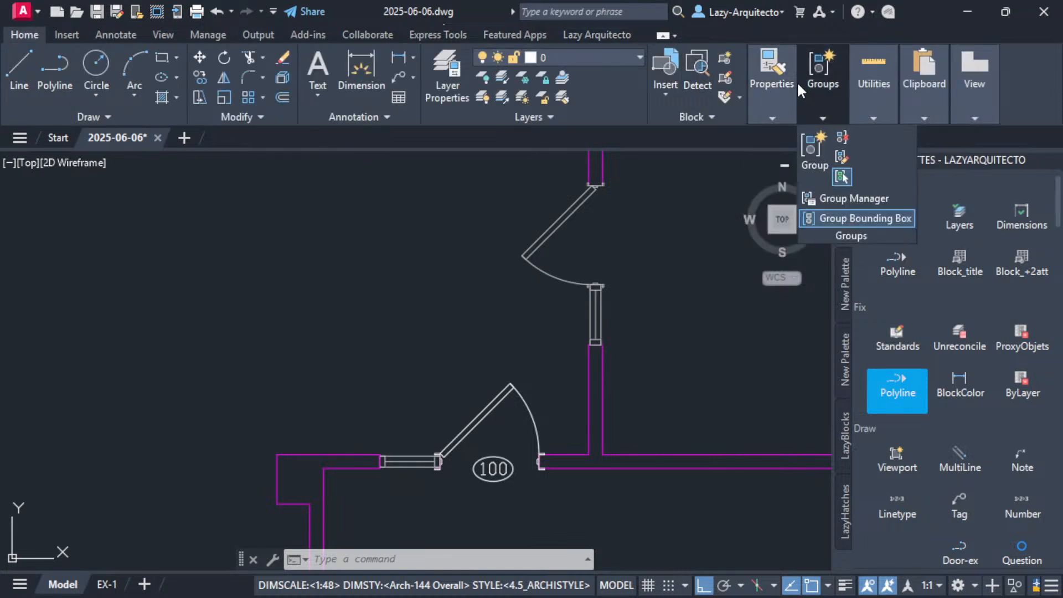
mouse_move(796, 89)
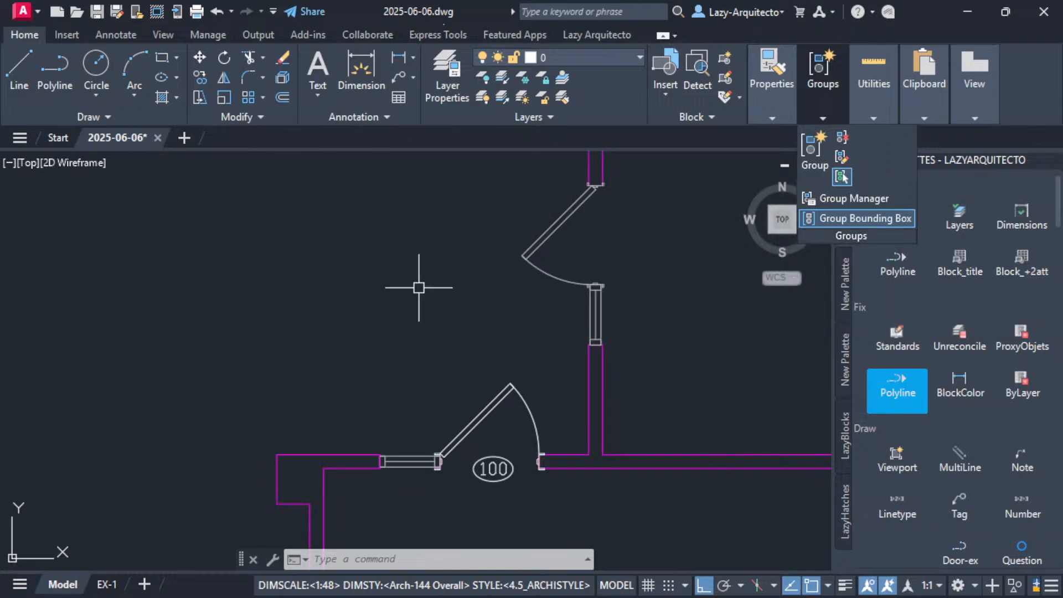
left_click(395, 292)
key("Escape")
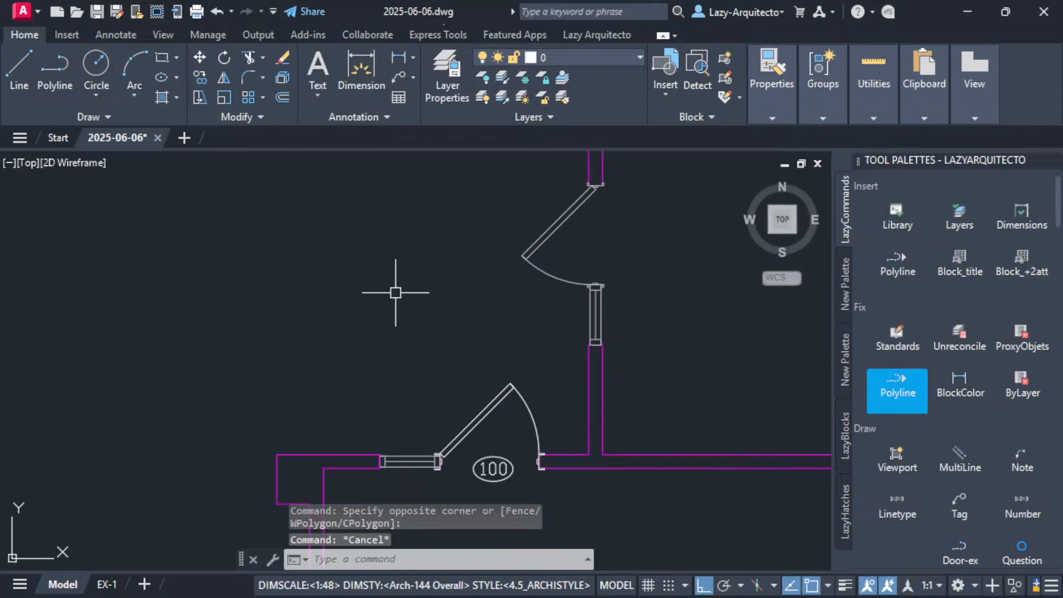
type("op")
key("Return")
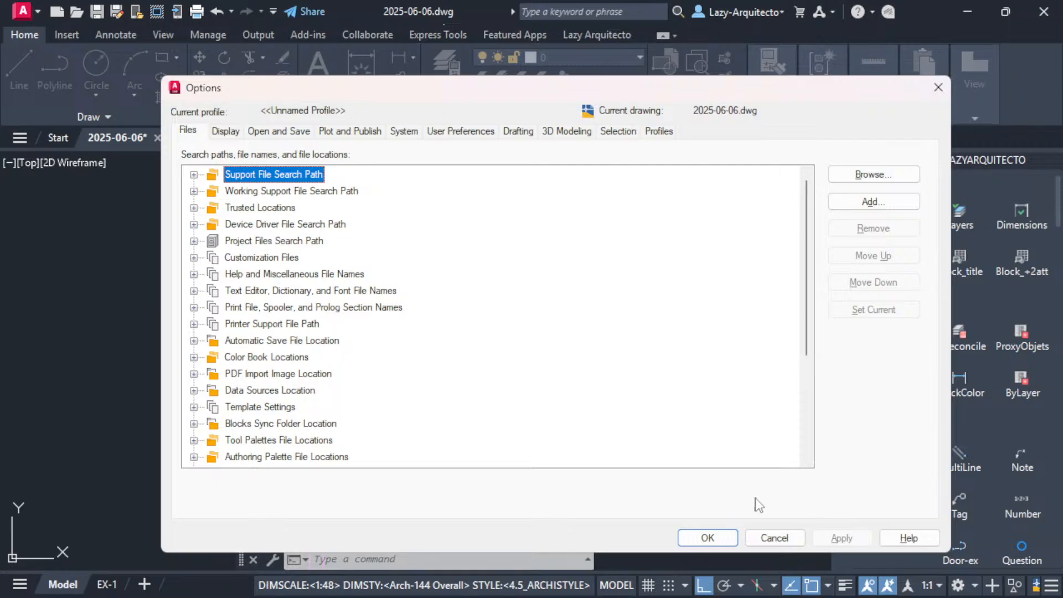
left_click(774, 537)
Open the Customize User Interface editor with CUI, fit it into view, and look over its command list.
type("CUI")
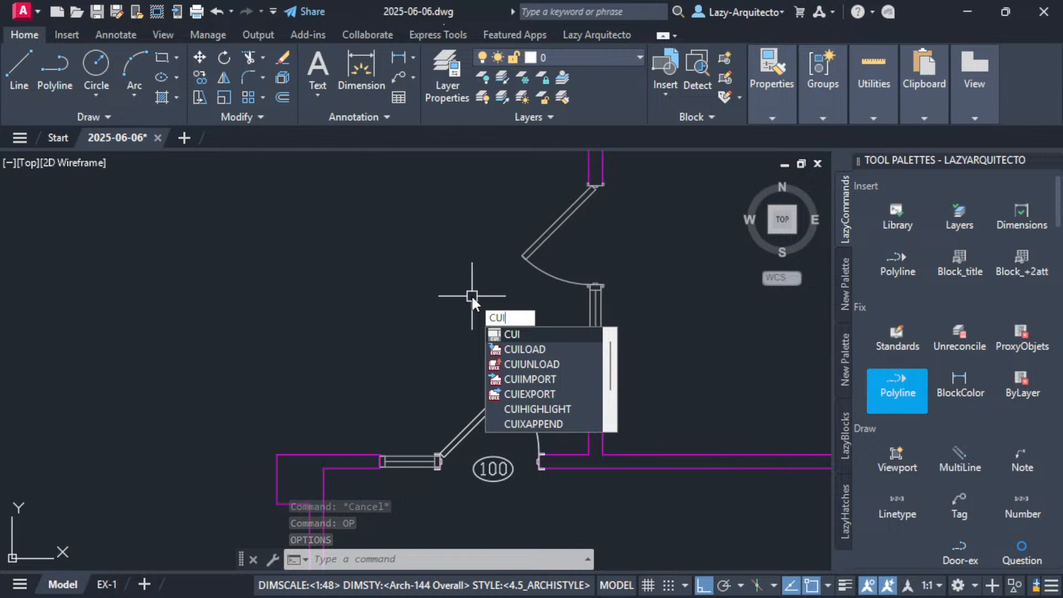
key("Return")
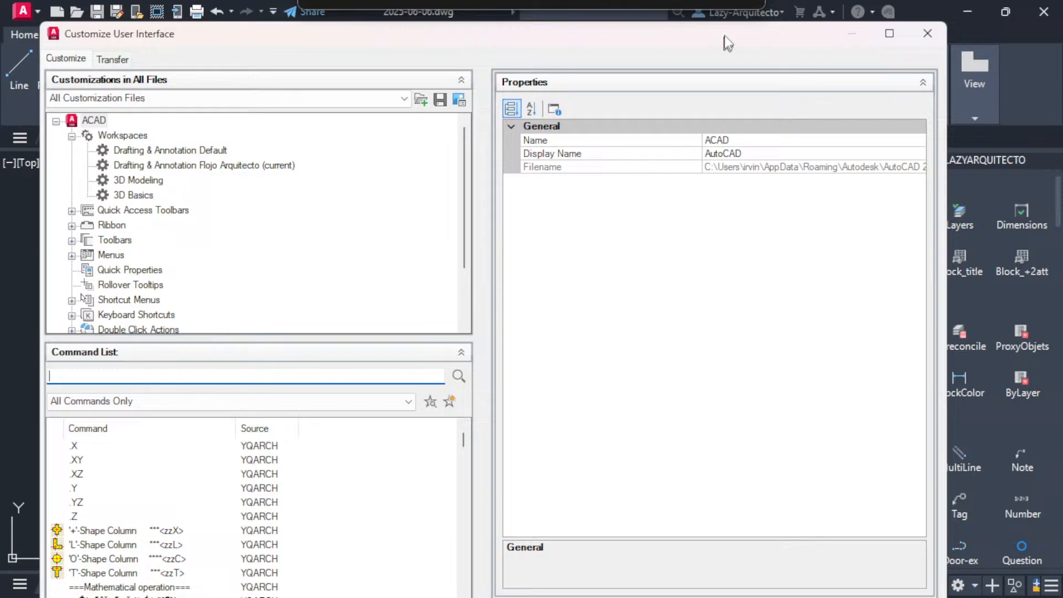
left_click_drag(726, 44, 747, 41)
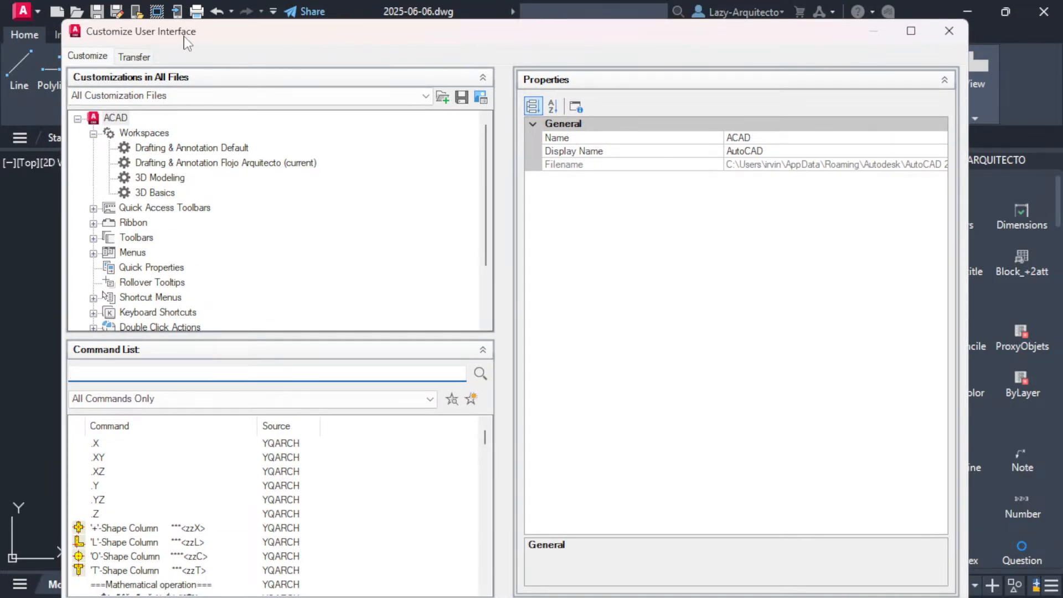
left_click_drag(312, 20, 315, 59)
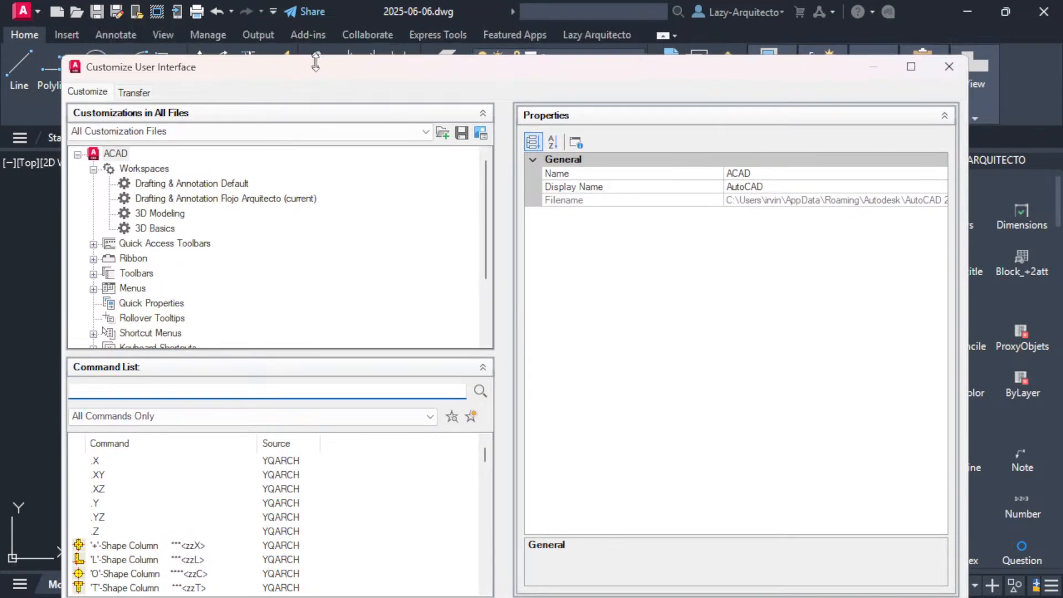
left_click_drag(368, 86, 397, 47)
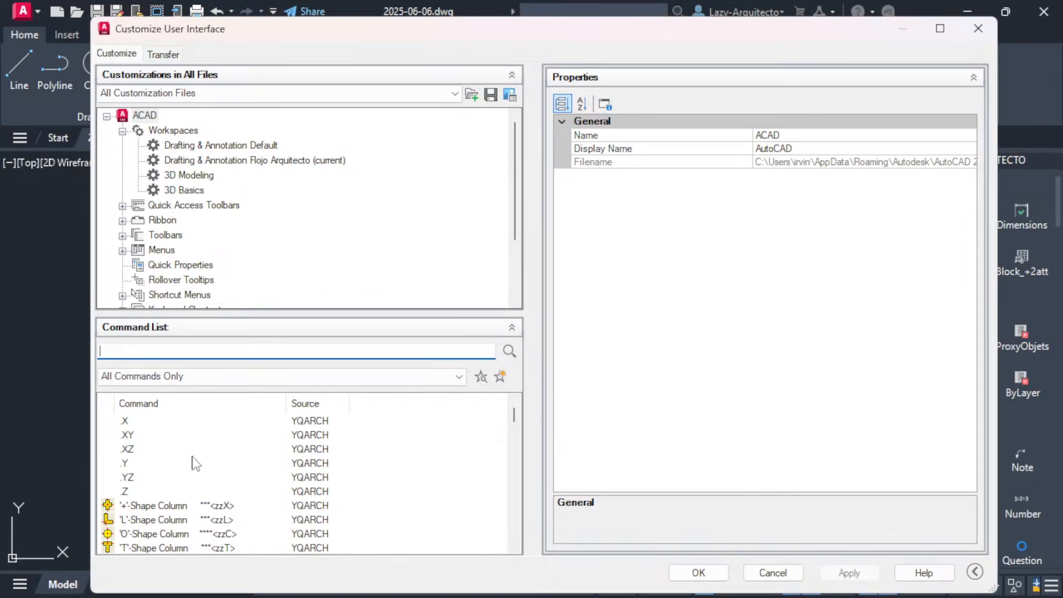
scroll(196, 470, "down", 6)
scroll(200, 483, "up", 6)
Expand the Tabs node under Ribbon in the customization tree and view the available options for ribbon tabs.
left_click(122, 221)
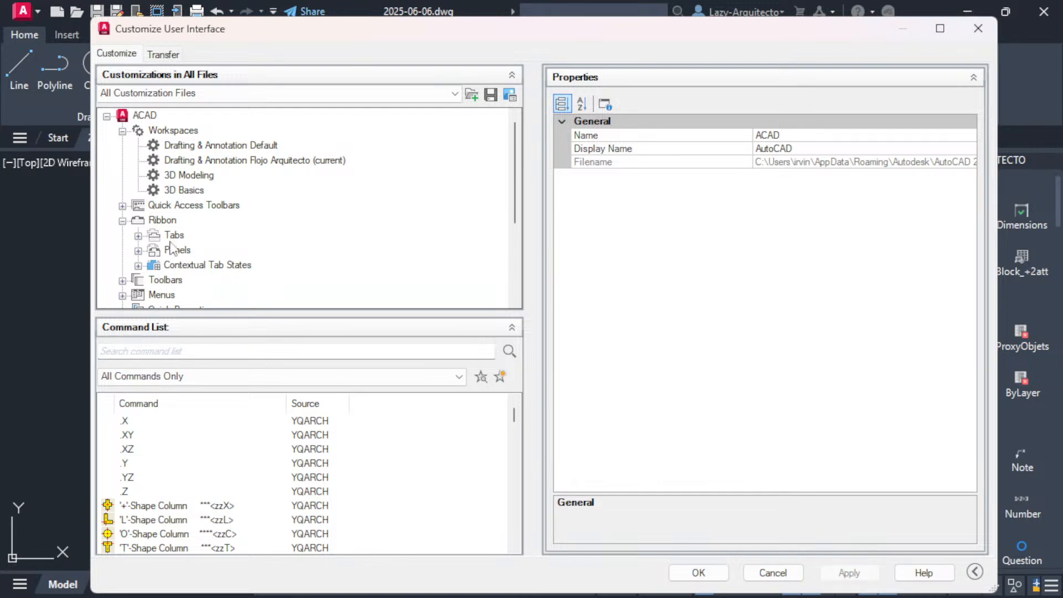
left_click_drag(446, 34, 437, 165)
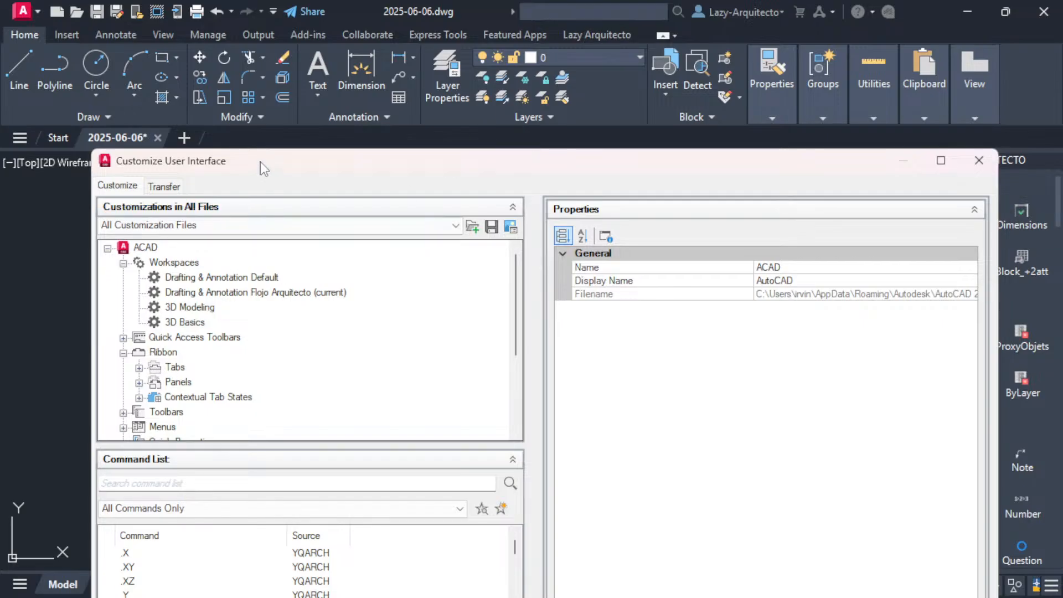
left_click_drag(264, 166, 287, 66)
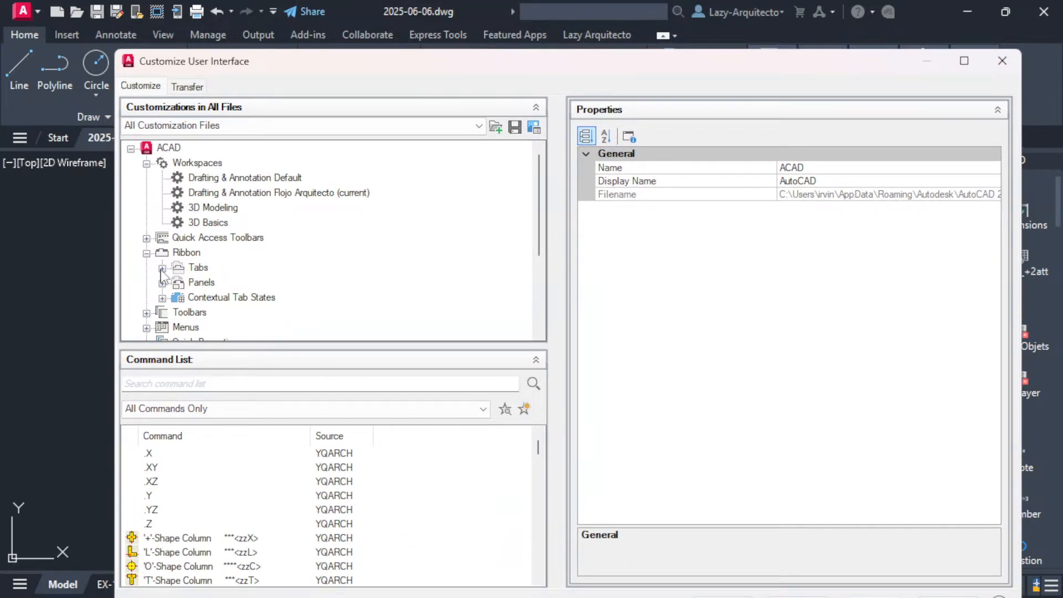
left_click(162, 268)
scroll(162, 275, "up", 1)
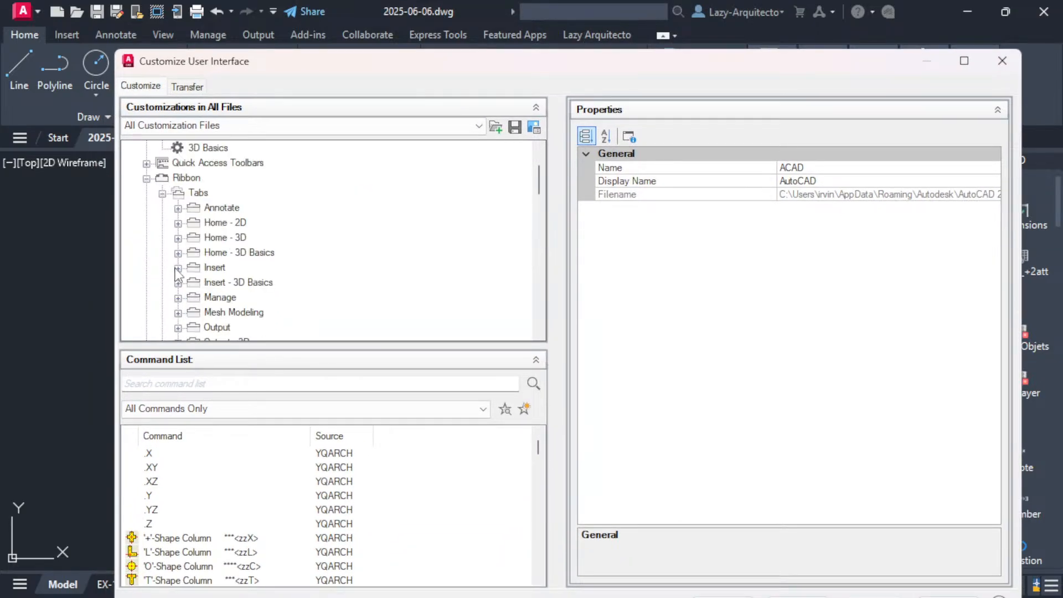
right_click(195, 194)
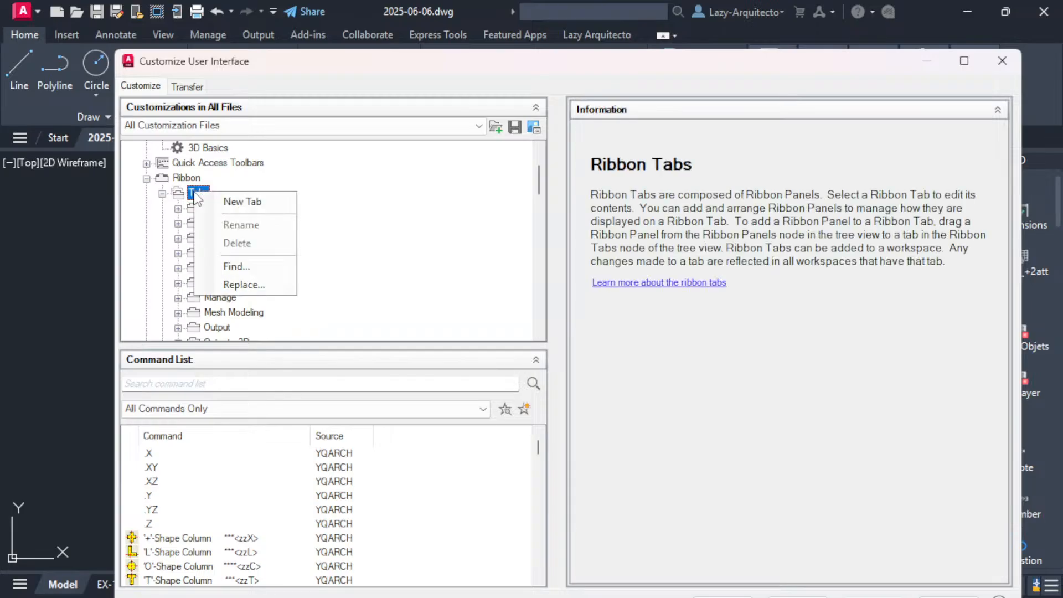
left_click(231, 202)
Locate the Lazy Arquitecto entry among the ribbon tabs and compare its properties with the ribbon.
scroll(256, 267, "down", 3)
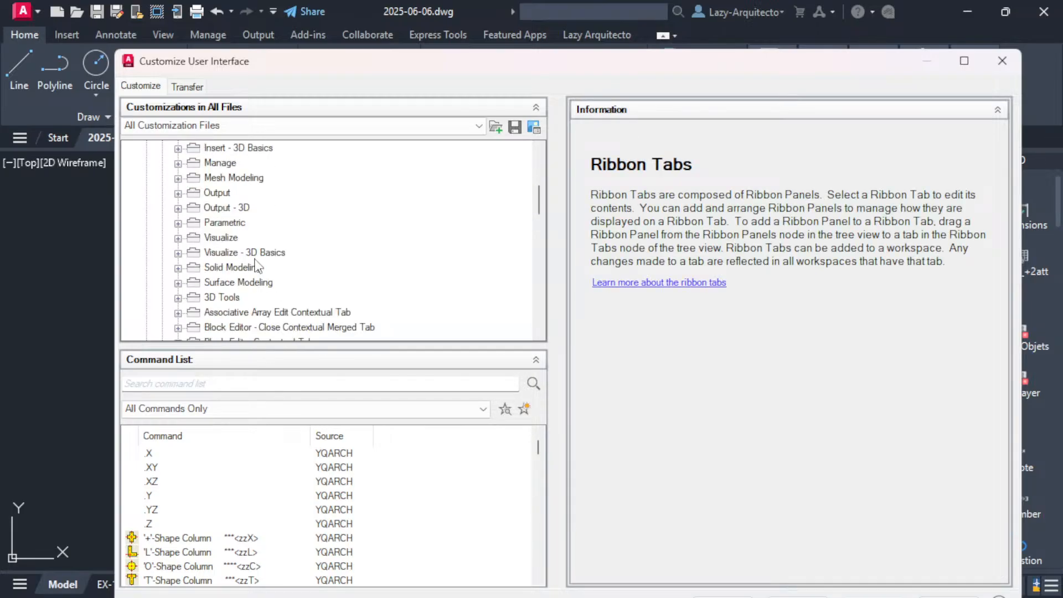
scroll(256, 267, "down", 12)
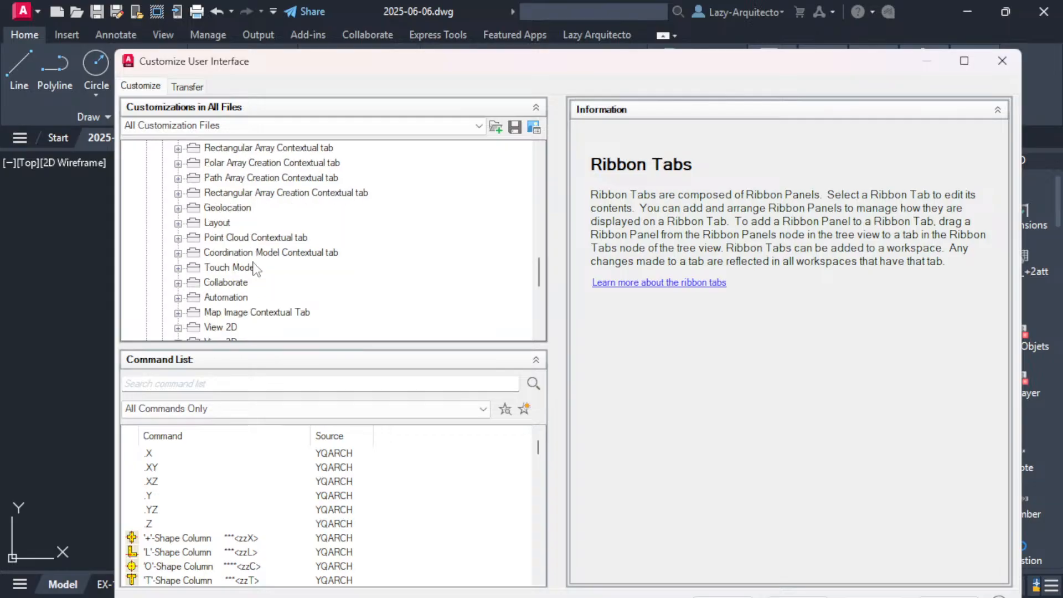
scroll(256, 269, "down", 2)
left_click(228, 283)
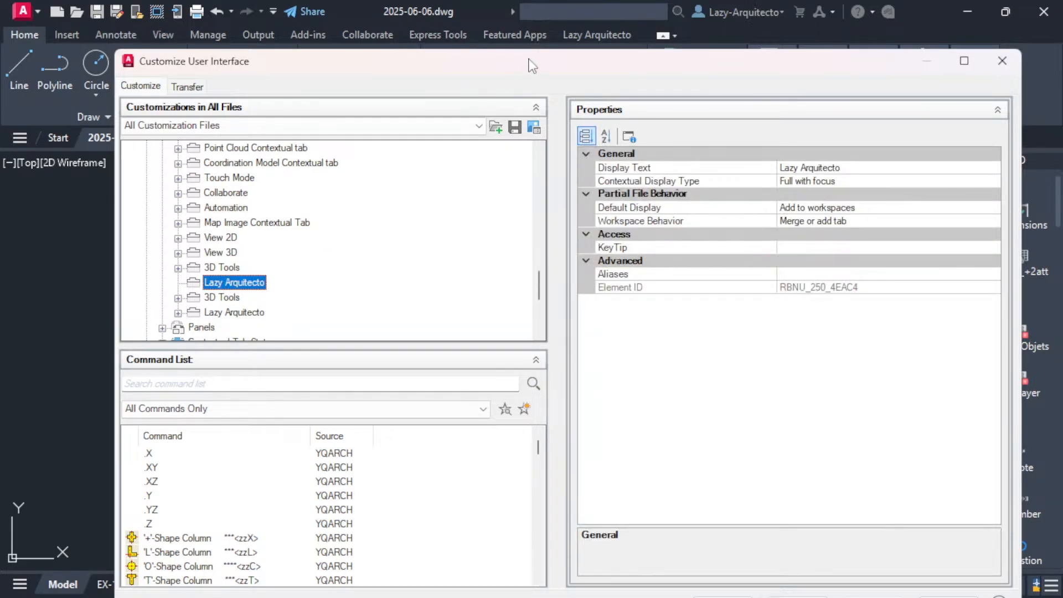
left_click_drag(530, 61, 529, 190)
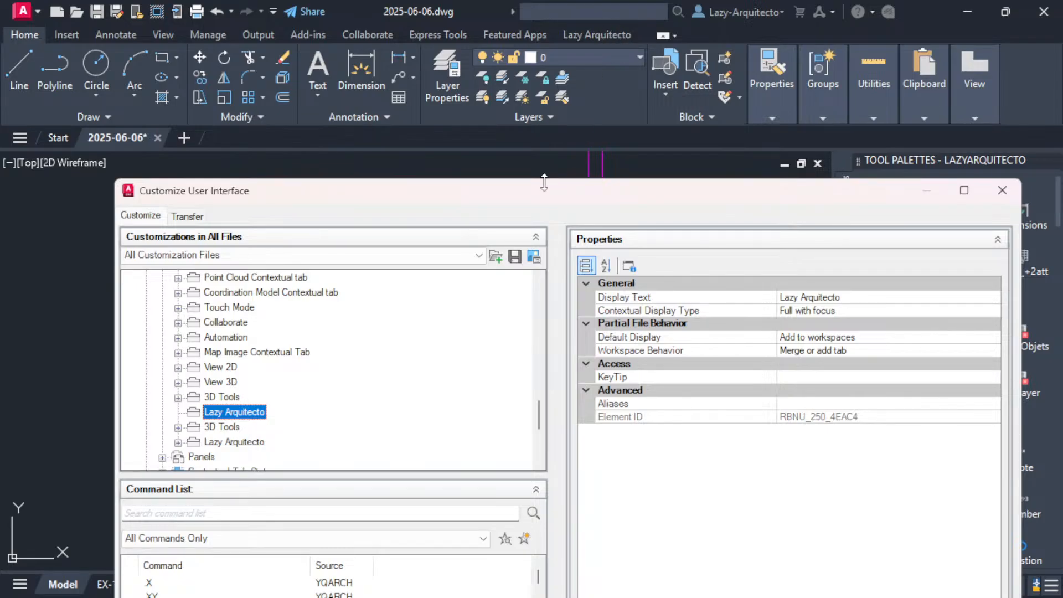
left_click_drag(530, 196, 545, 106)
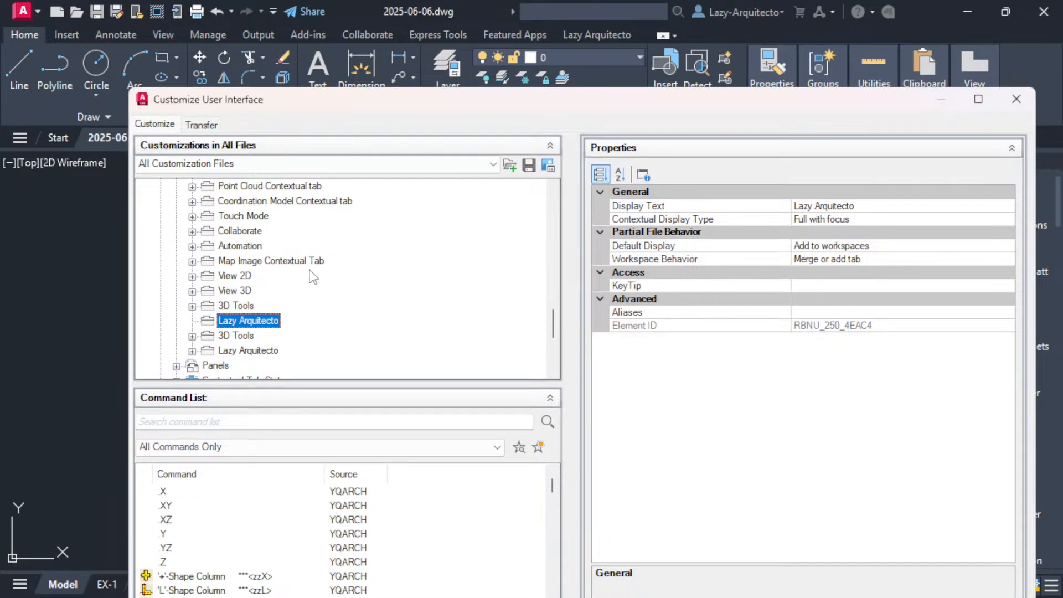
Expand the Panels node under Ribbon and compare its Home entries with the ribbon's panels.
scroll(307, 278, "down", 1)
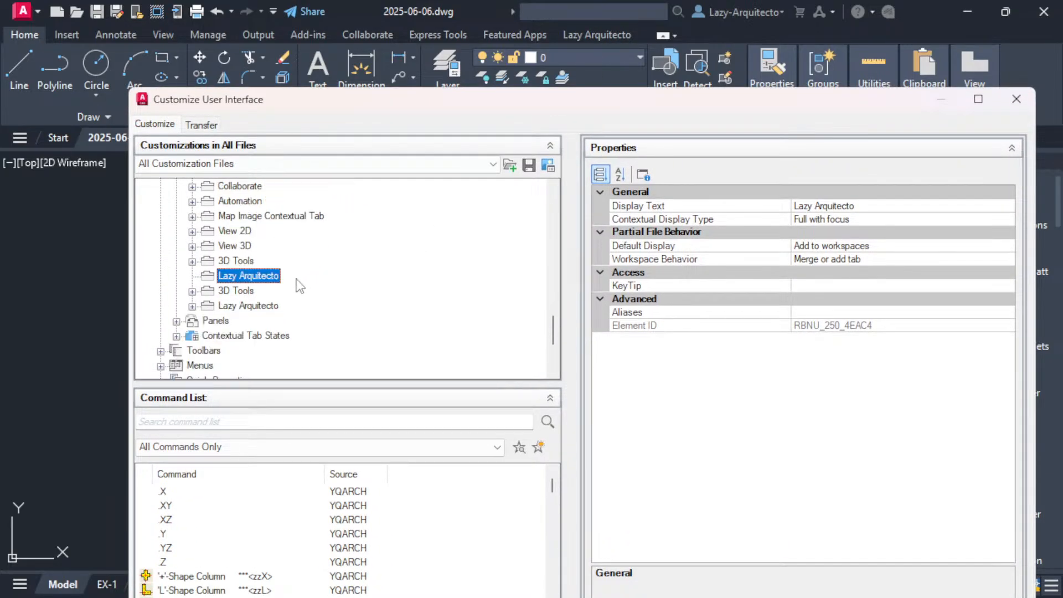
left_click(176, 323)
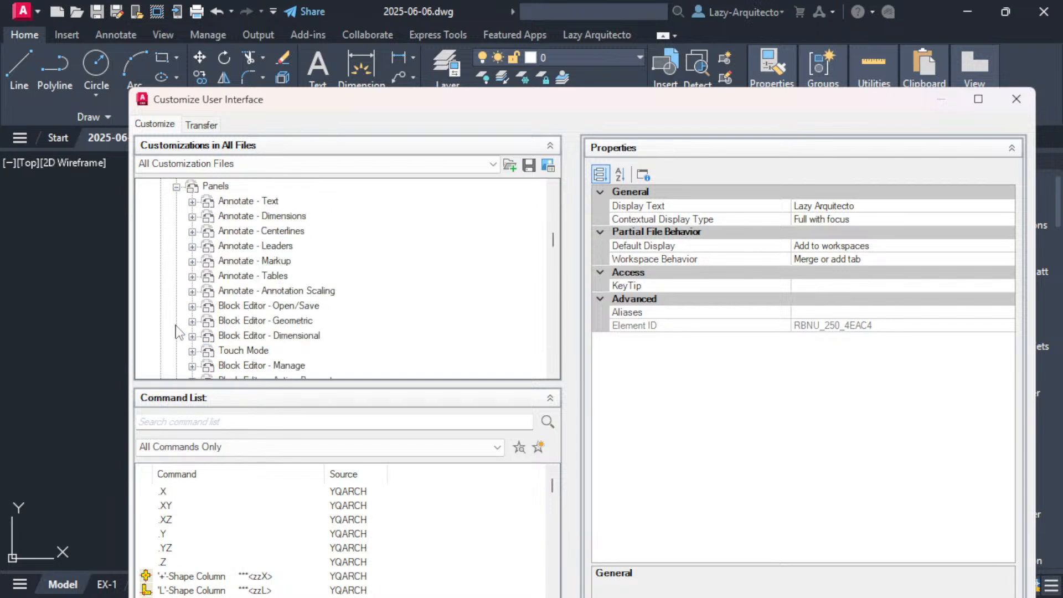
scroll(285, 238, "down", 7)
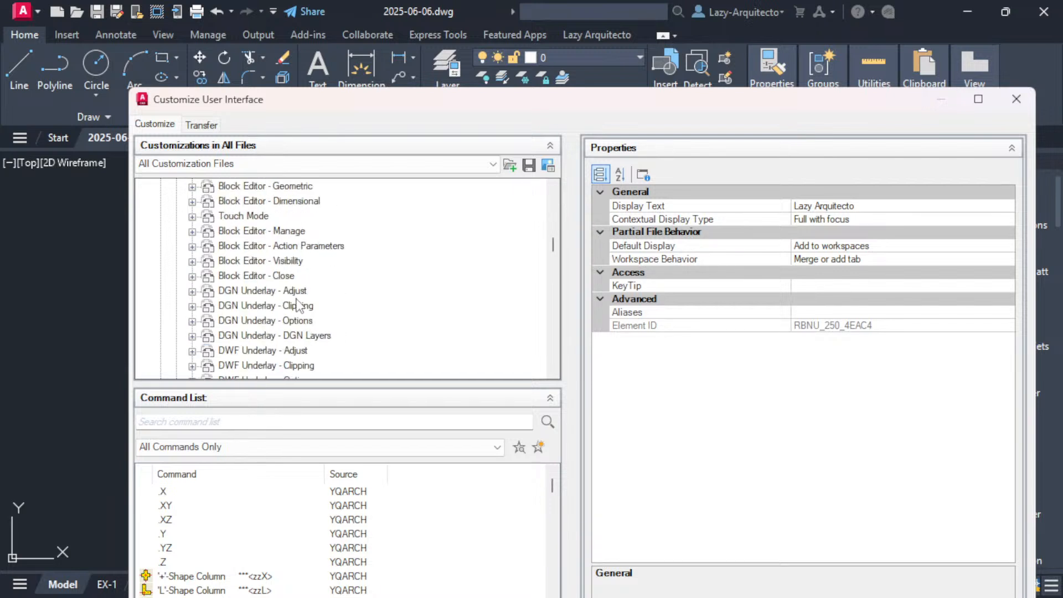
left_click_drag(356, 96, 362, 249)
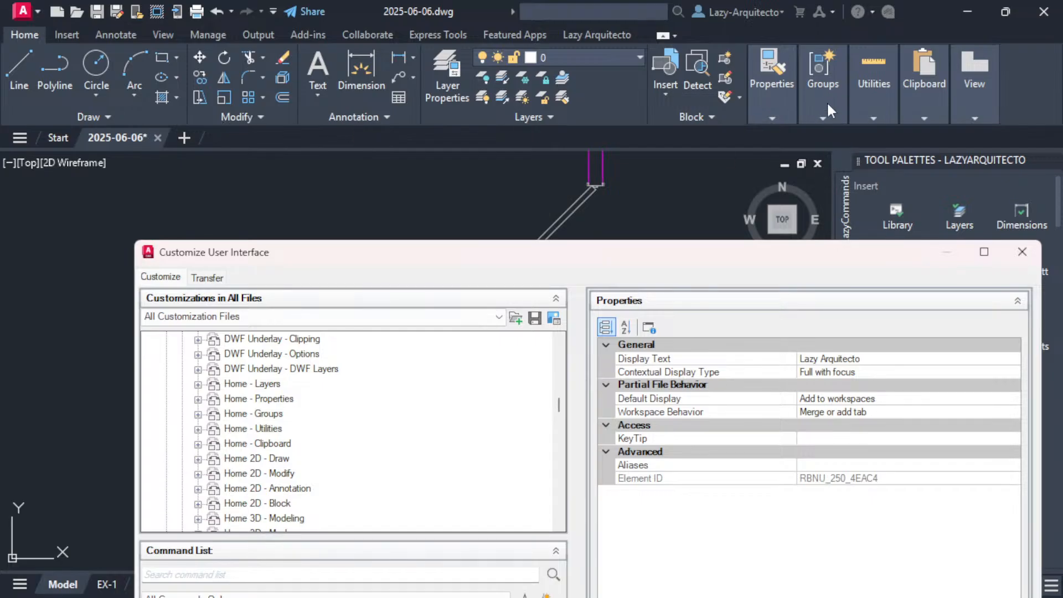
left_click_drag(508, 255, 510, 51)
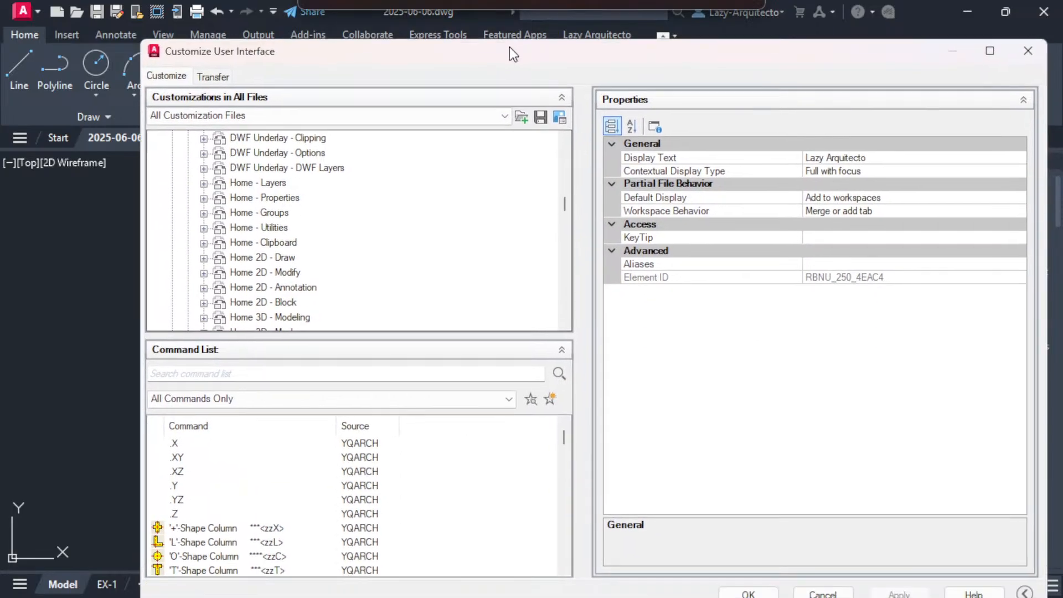
Expand the Home - Groups panel in the customization tree and duplicate it.
left_click(203, 212)
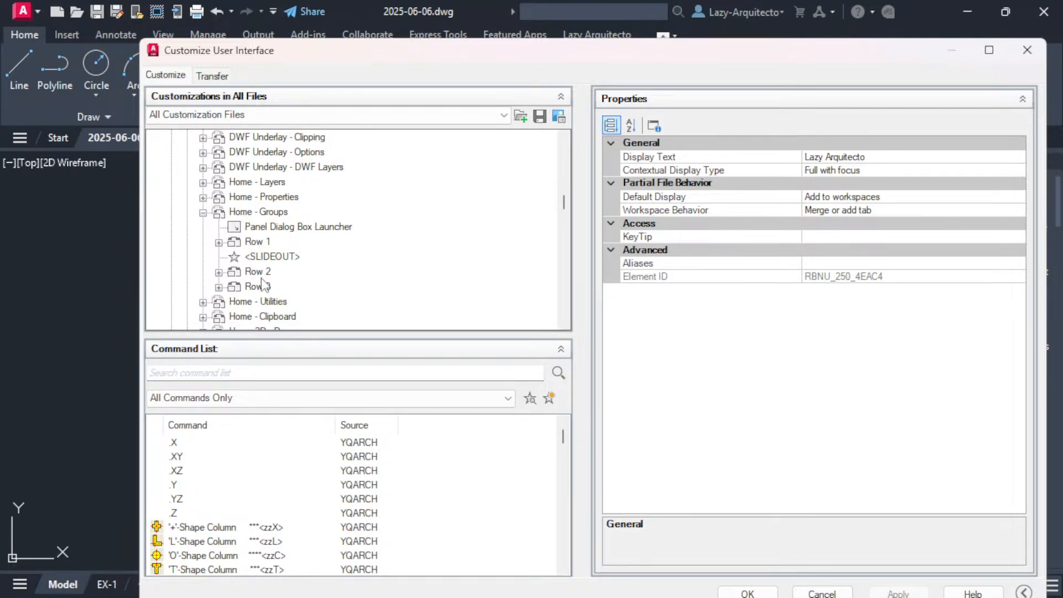
left_click_drag(608, 59, 613, 245)
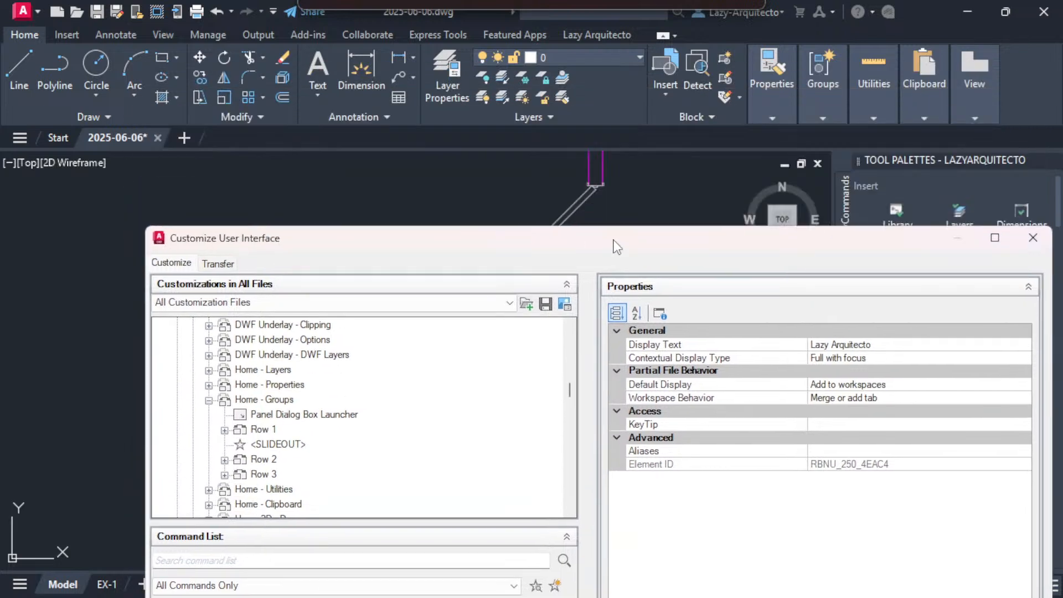
left_click_drag(461, 244, 459, 162)
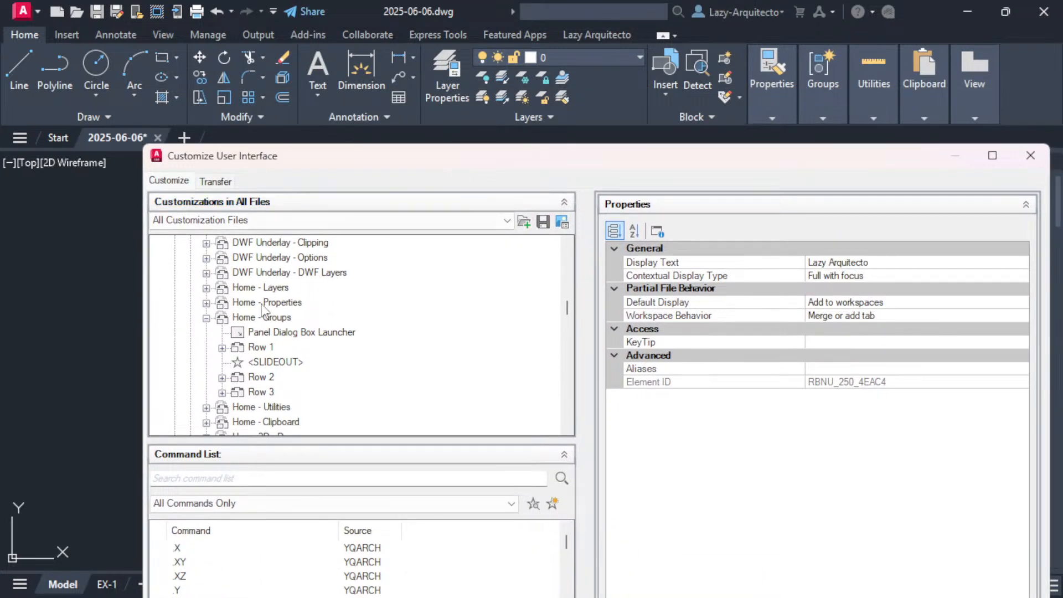
left_click(247, 320)
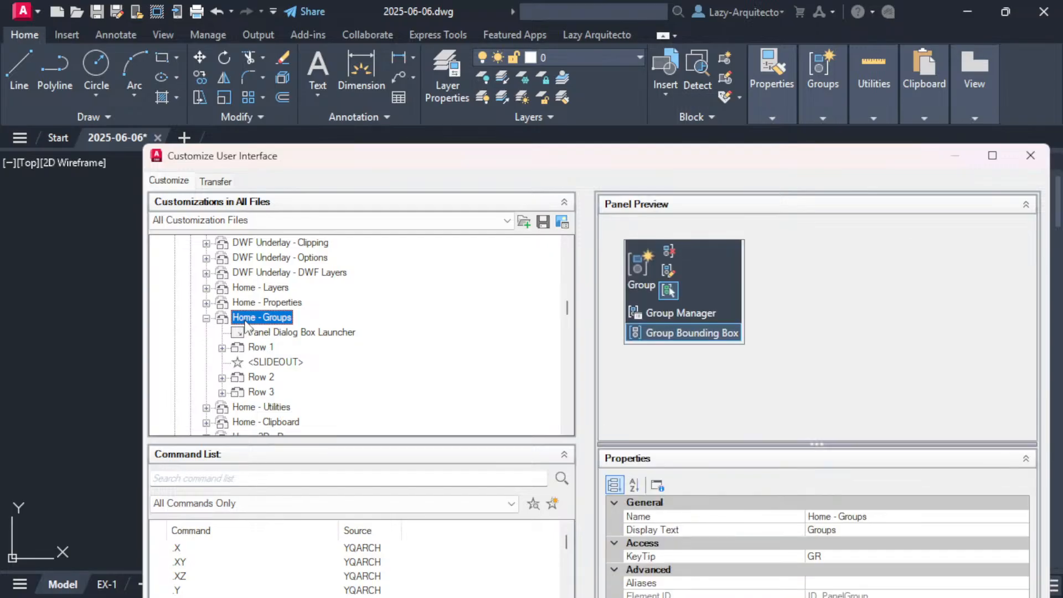
right_click(246, 324)
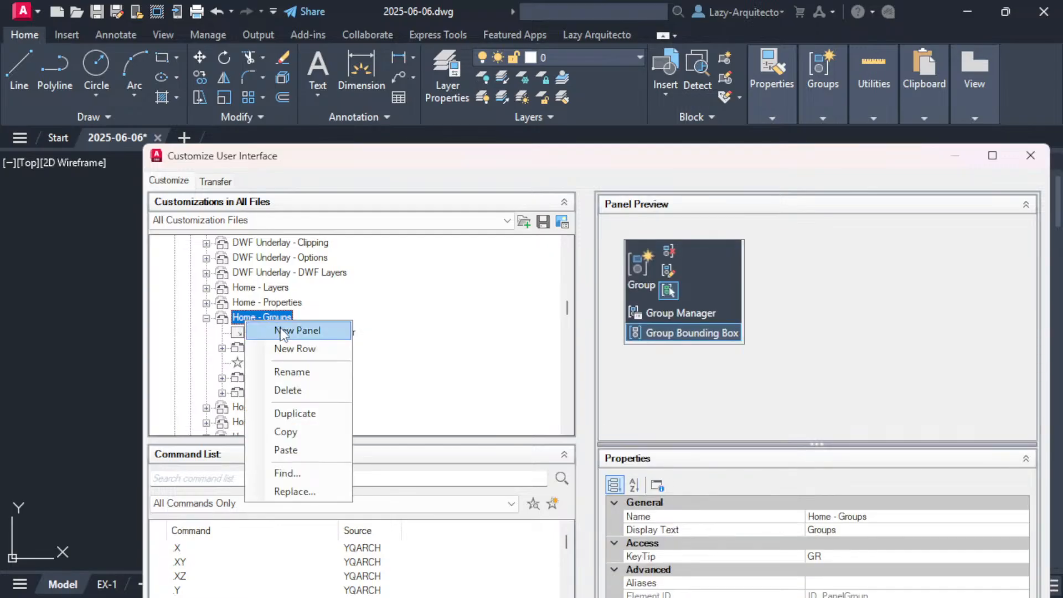
left_click(287, 413)
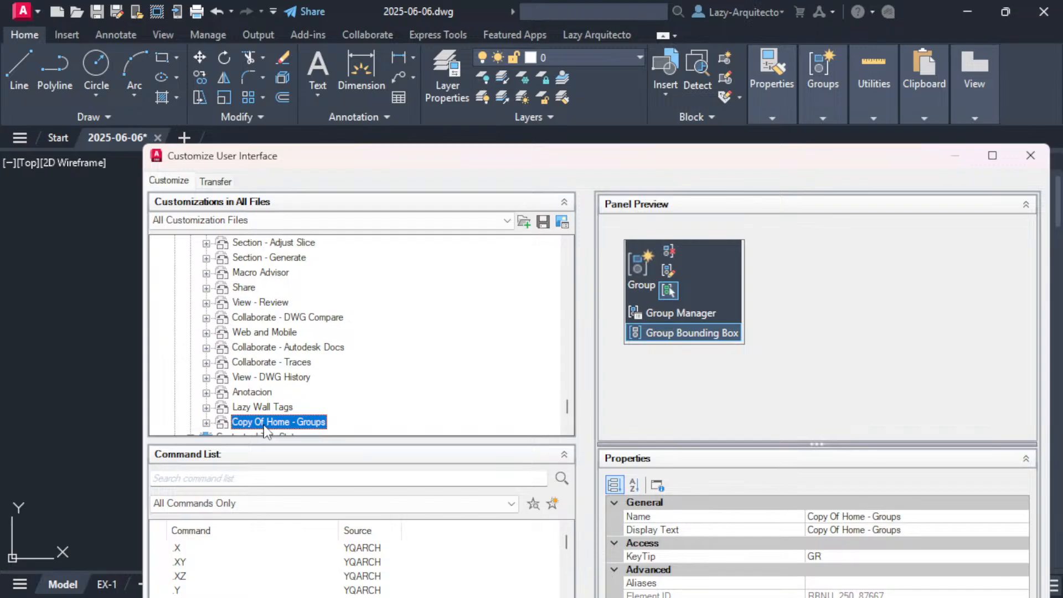
Add the duplicated Copy Of Home - Groups panel to the Lazy Arquitecto ribbon tab after the Anotacion panel.
mouse_move(256, 427)
left_mouse_down()
mouse_move(234, 395)
mouse_move(266, 247)
left_mouse_up()
scroll(264, 247, "up", 8)
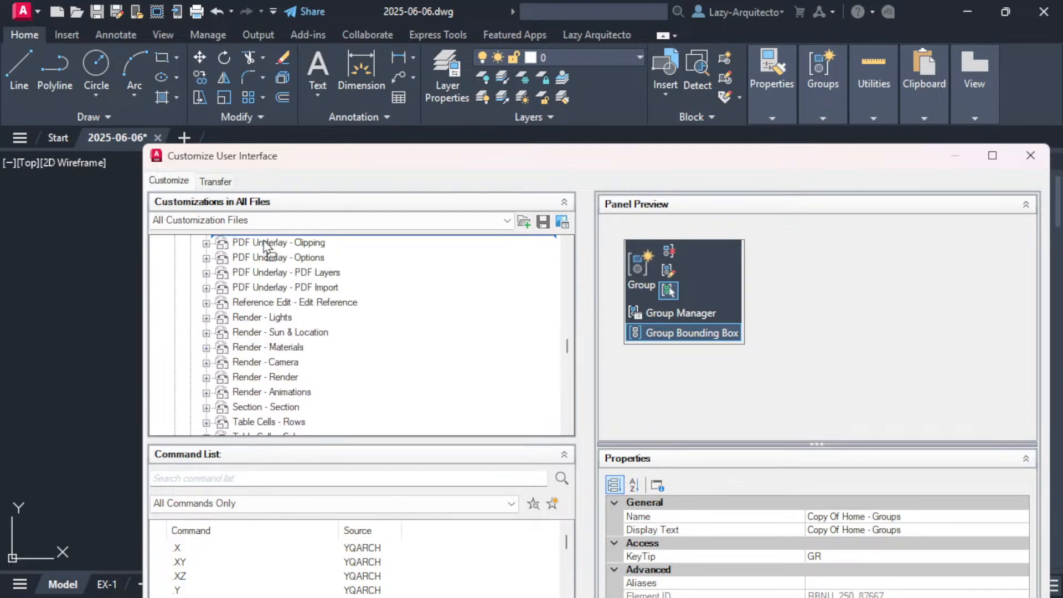
scroll(264, 246, "up", 10)
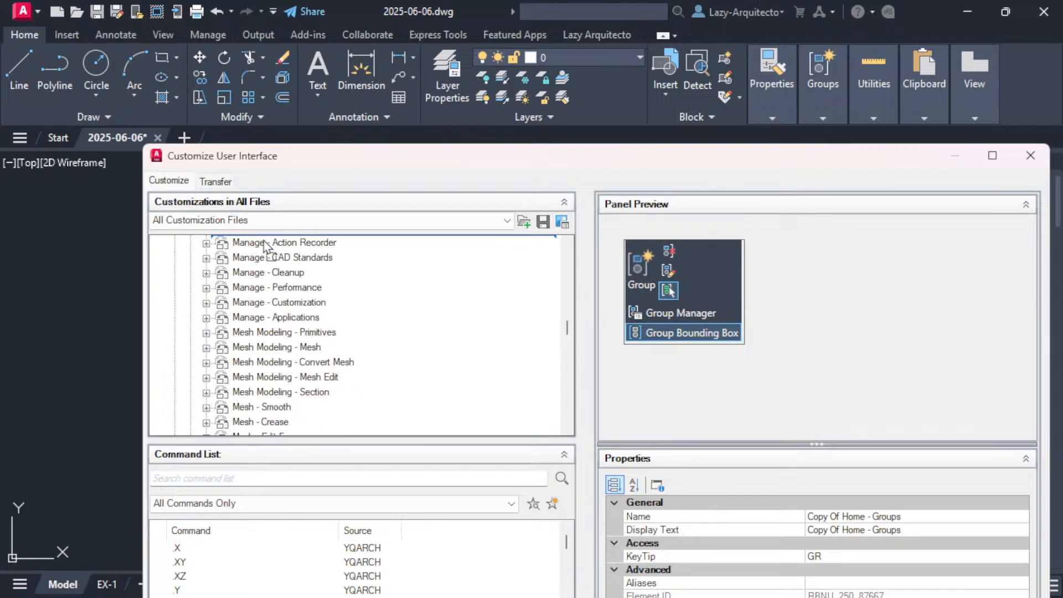
scroll(265, 246, "up", 10)
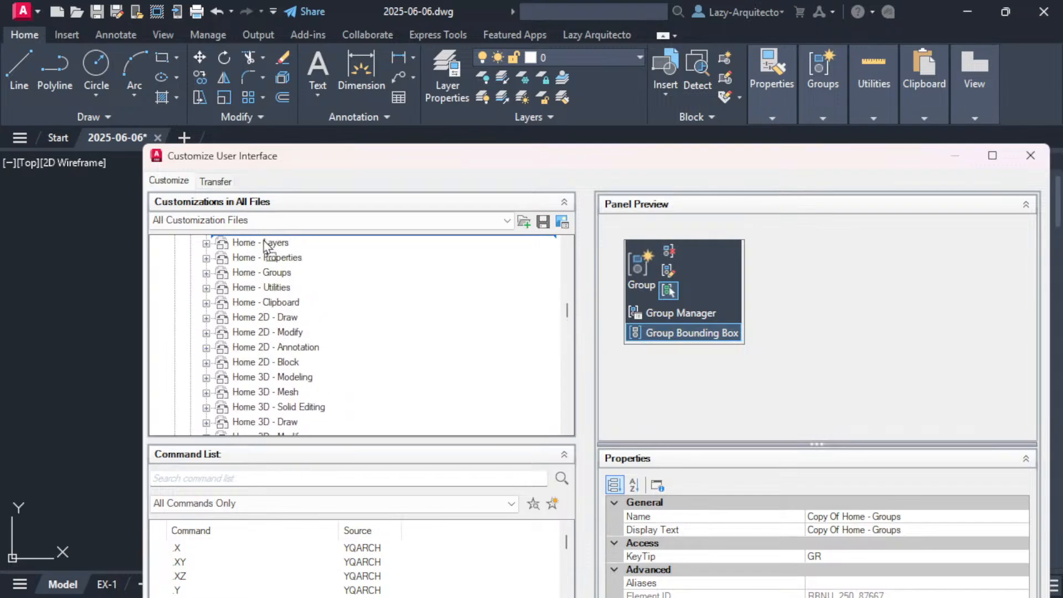
mouse_move(264, 246)
left_mouse_down()
mouse_move(275, 356)
mouse_move(249, 365)
left_mouse_up()
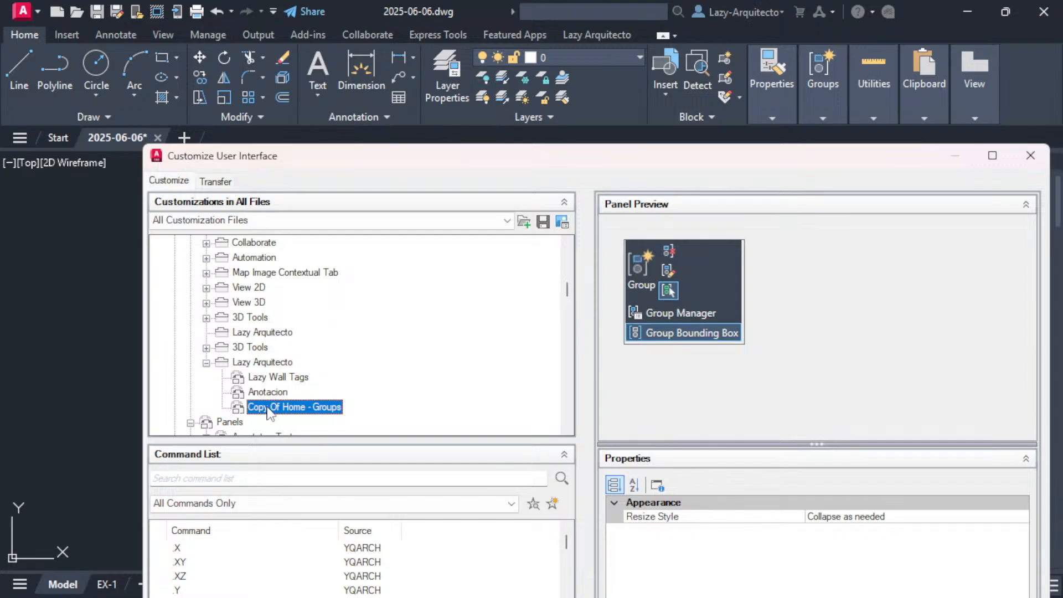
Apply the ribbon customization and close the Customize User Interface editor with OK.
left_click_drag(498, 163, 450, 32)
left_click(864, 574)
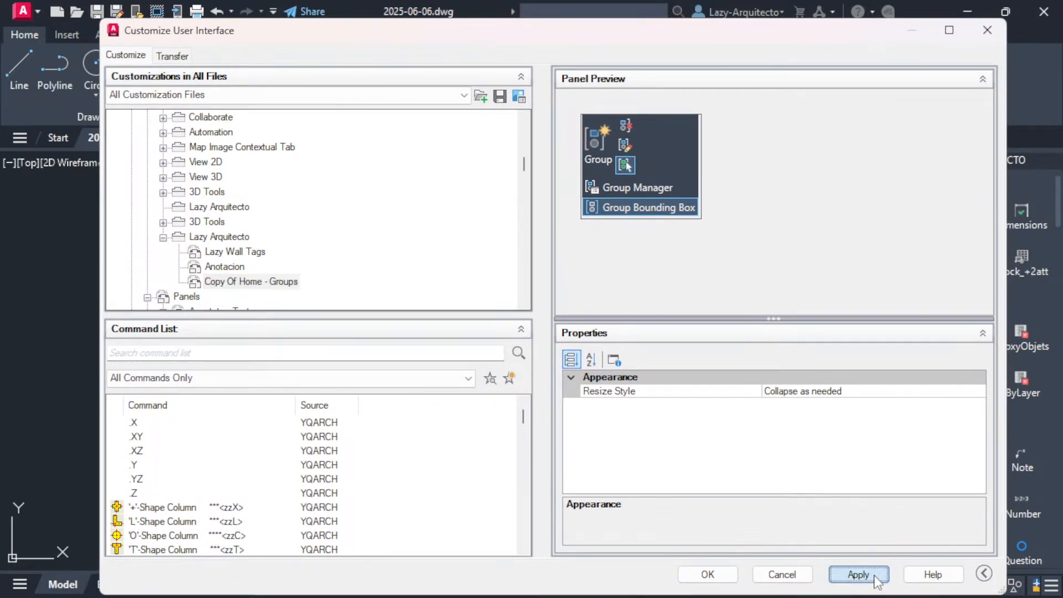
left_click(695, 576)
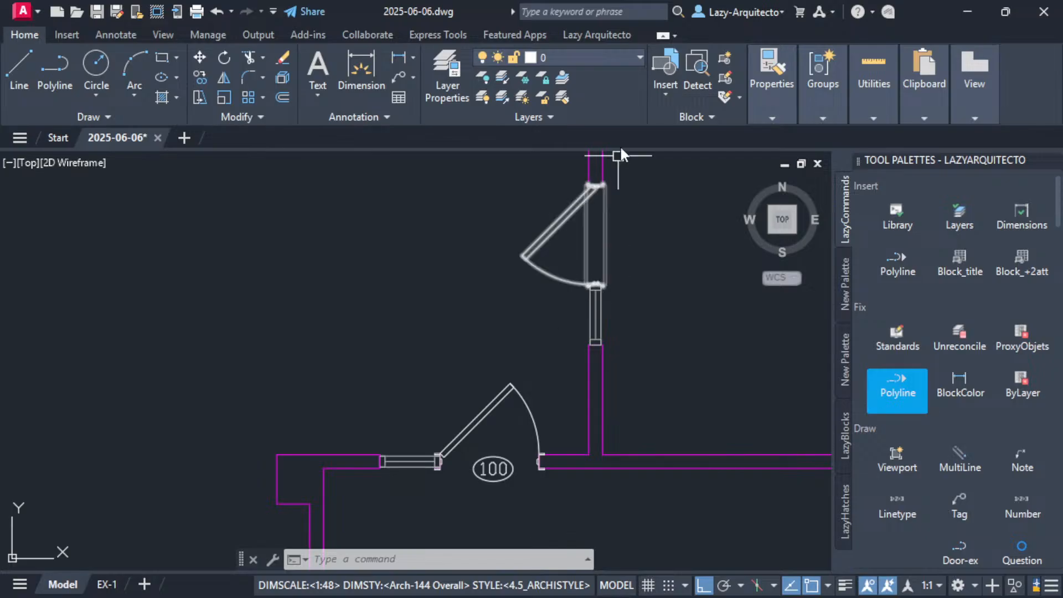
Show the Lazy Arquitecto ribbon tab and check the slide-out of its Copy Of Home - Groups panel.
left_click(601, 36)
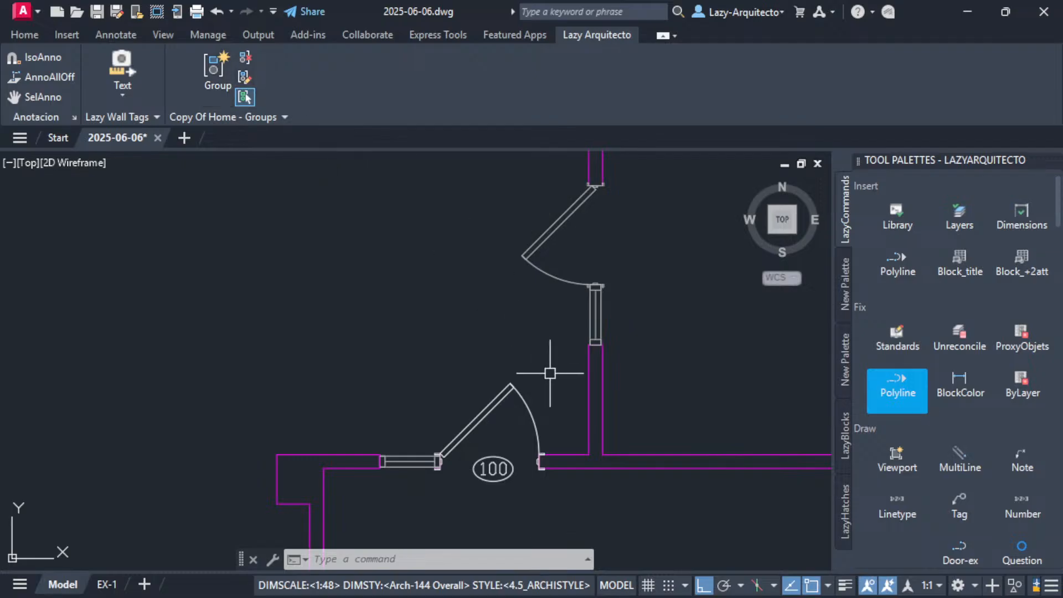
mouse_move(508, 333)
middle_mouse_down()
mouse_move(493, 337)
mouse_move(481, 361)
middle_mouse_up()
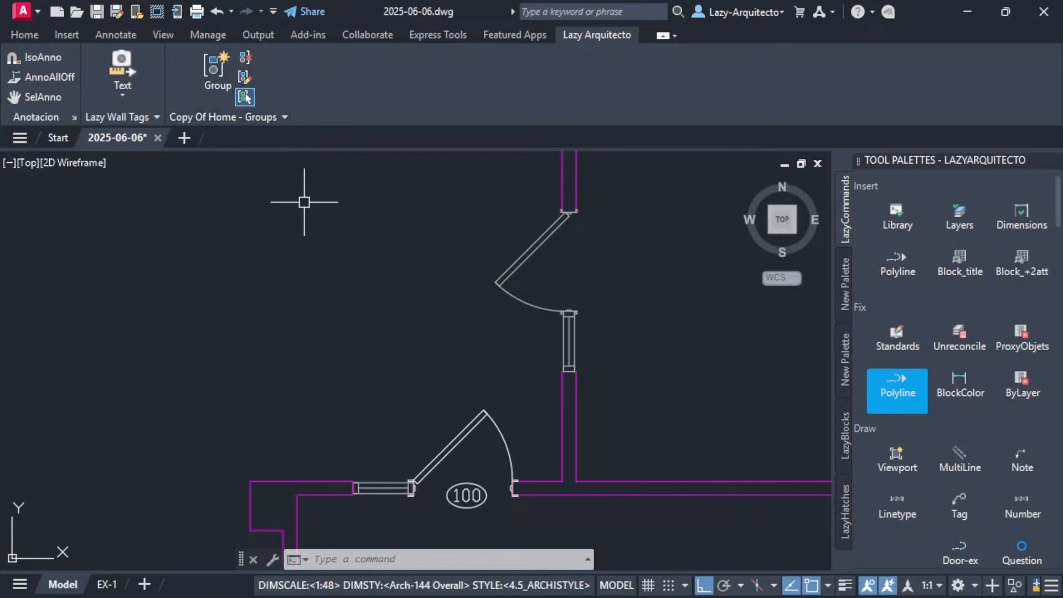
left_click(283, 120)
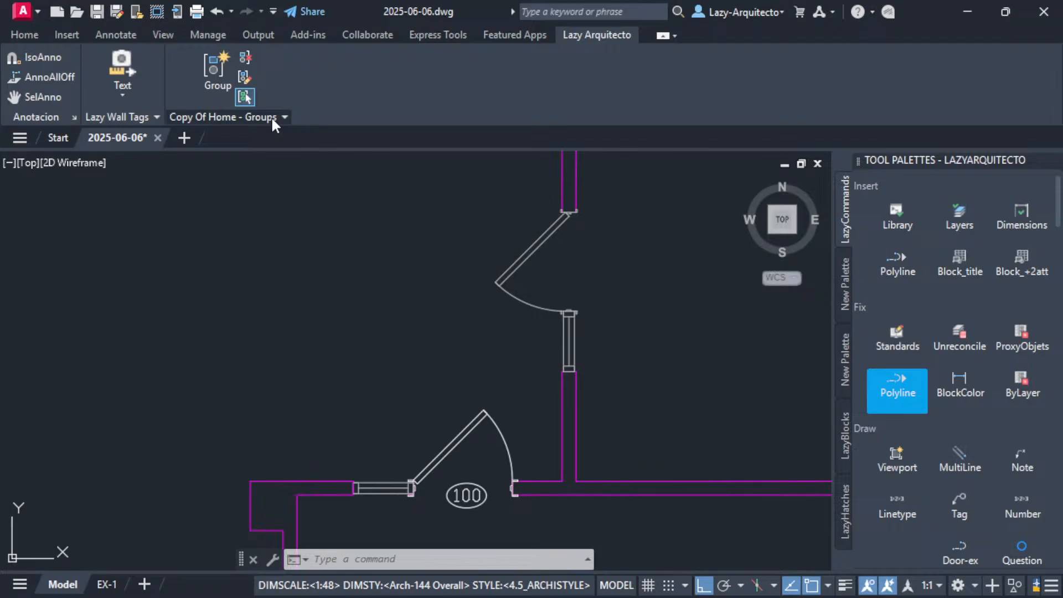
left_click(284, 118)
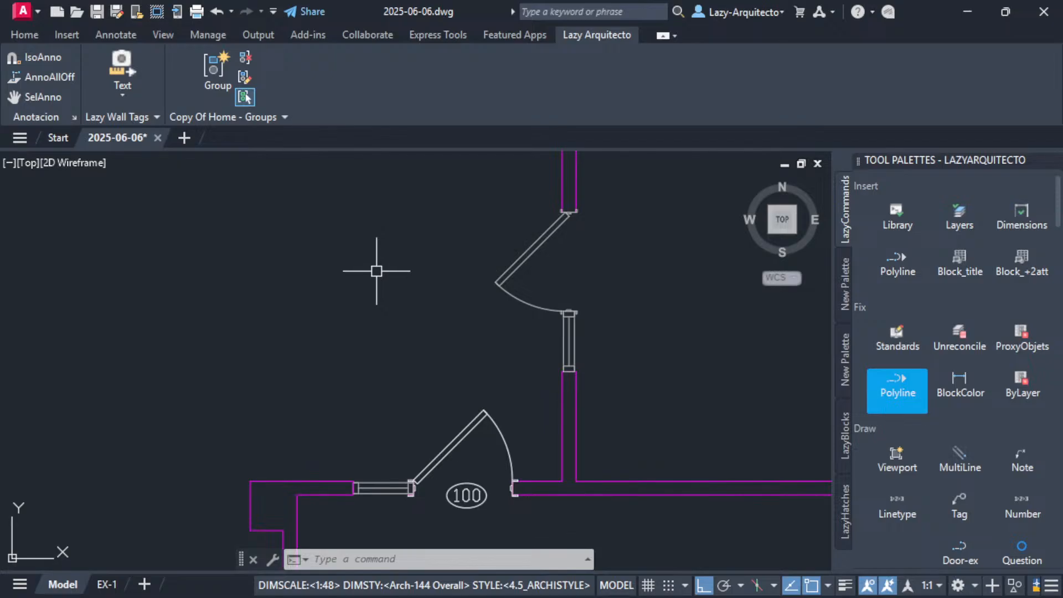
Reopen the Customize User Interface editor with CUI and place it so the Lazy Arquitecto ribbon panels stay visible.
type("CUI")
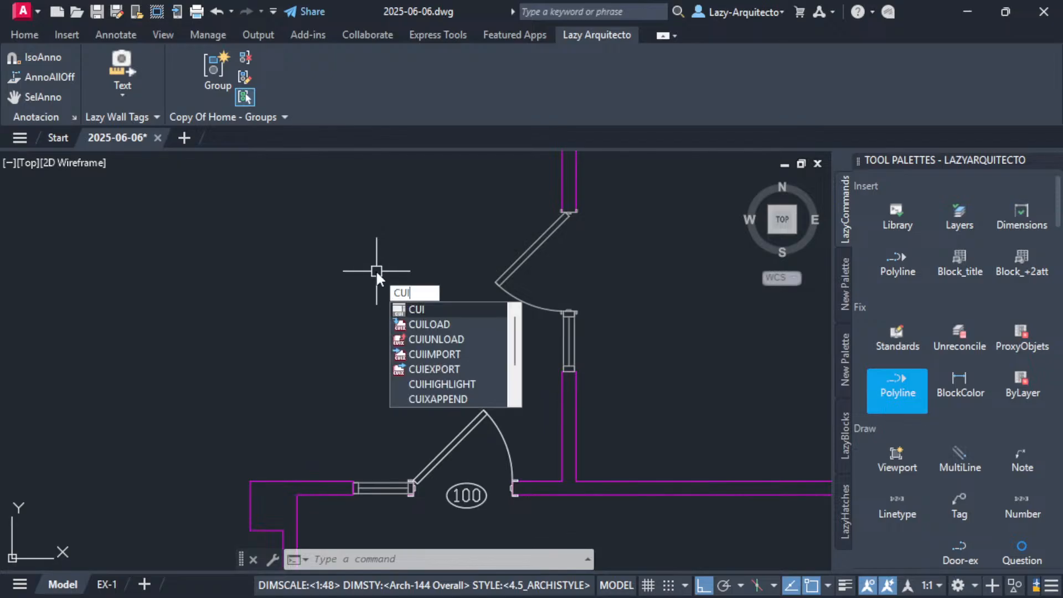
type("\\")
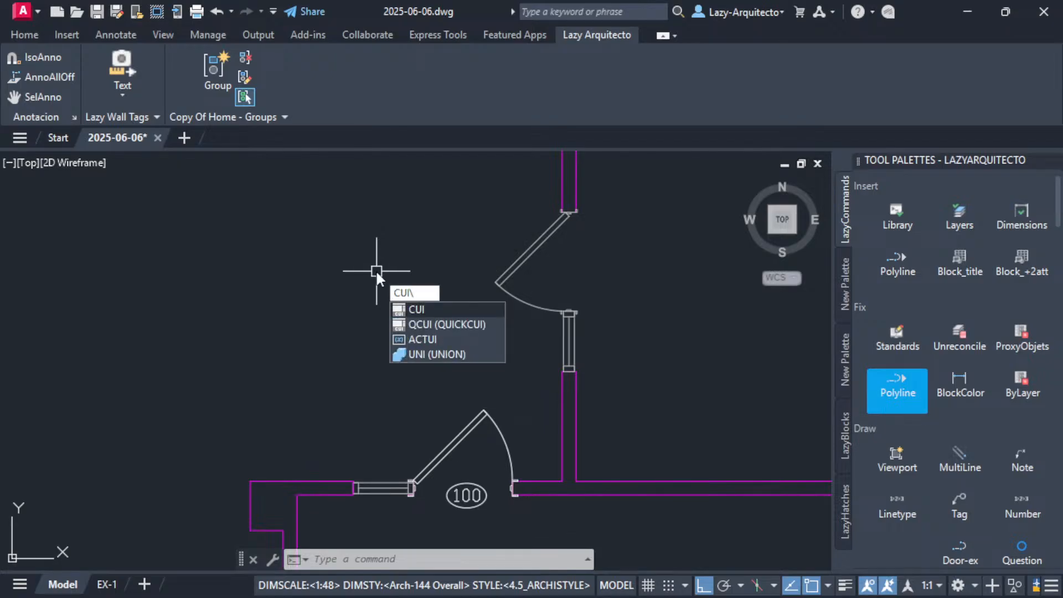
key("Return")
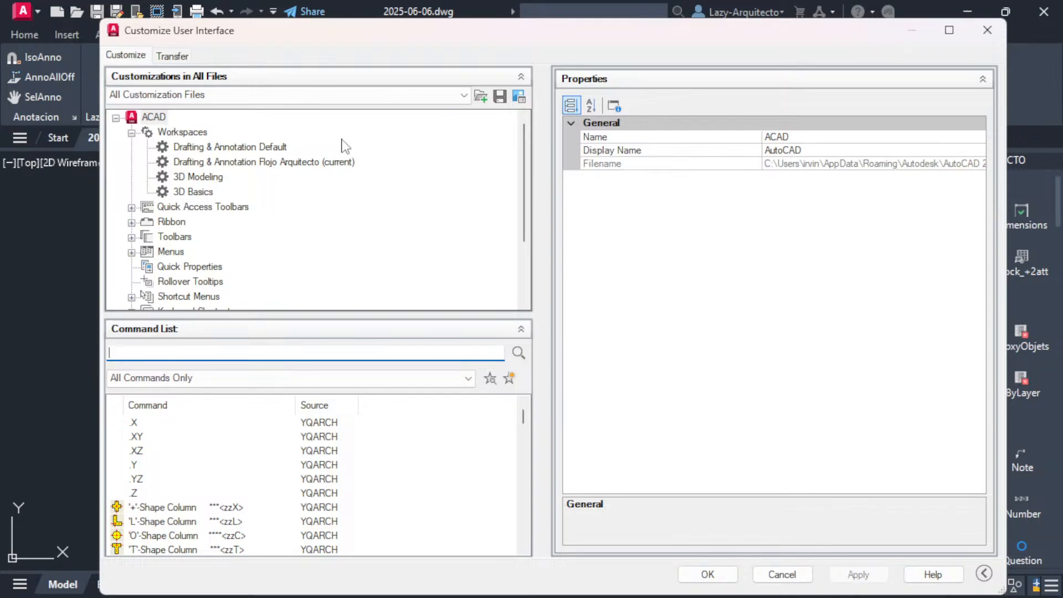
left_click_drag(301, 41, 340, 52)
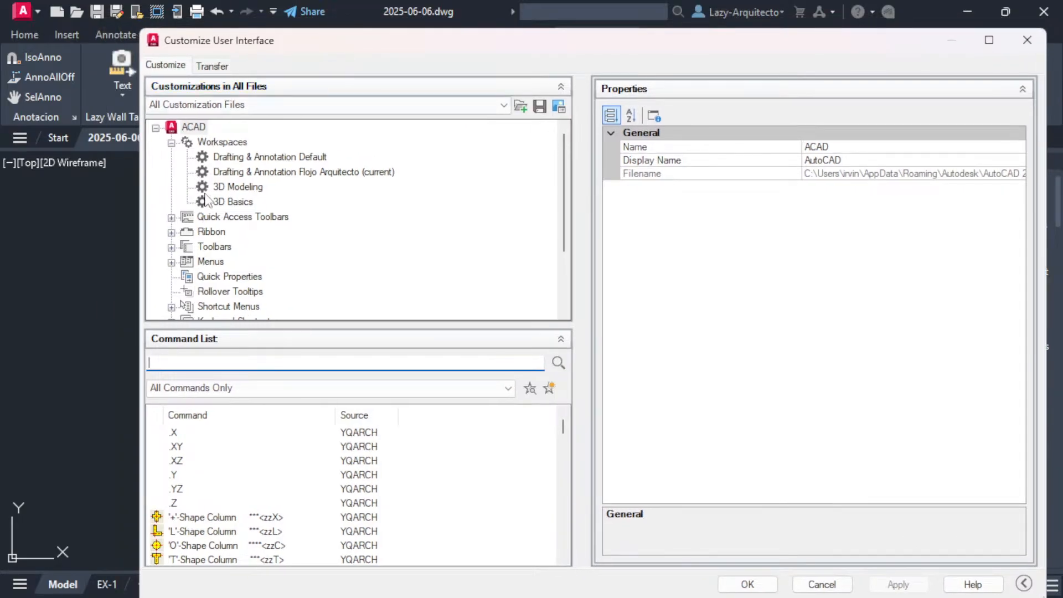
left_click_drag(253, 42, 377, 45)
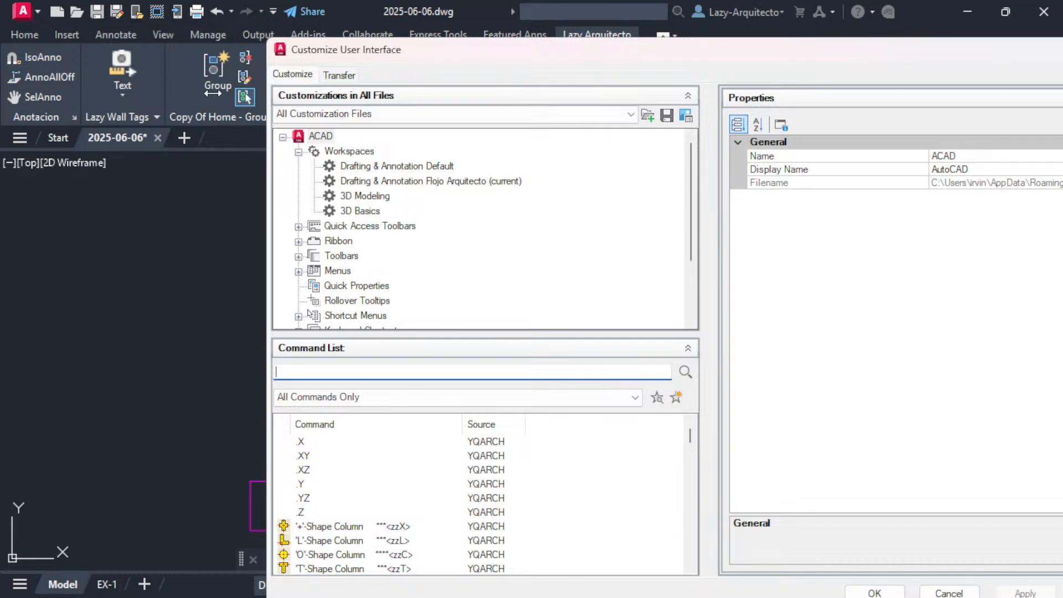
Expand Panels under Ribbon in the customization tree and select the Copy Of Home - Groups panel.
left_click(298, 242)
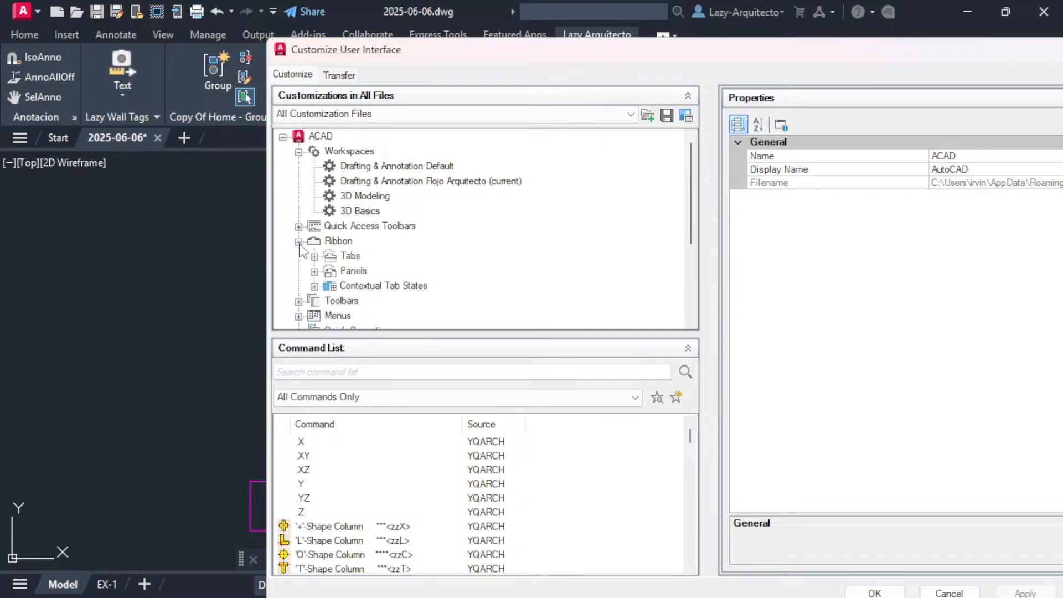
left_click(314, 271)
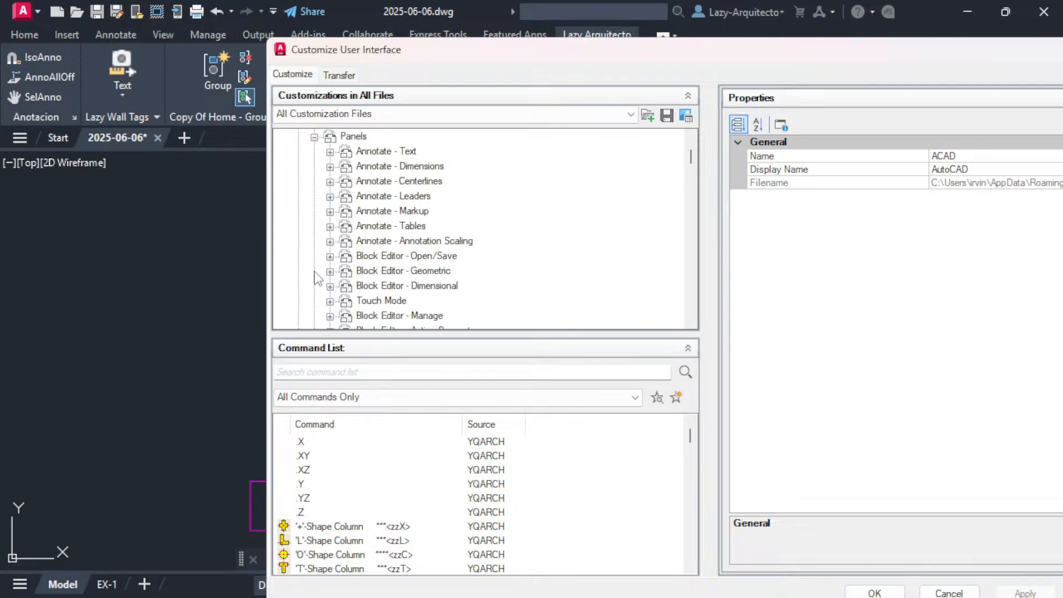
scroll(401, 235, "down", 15)
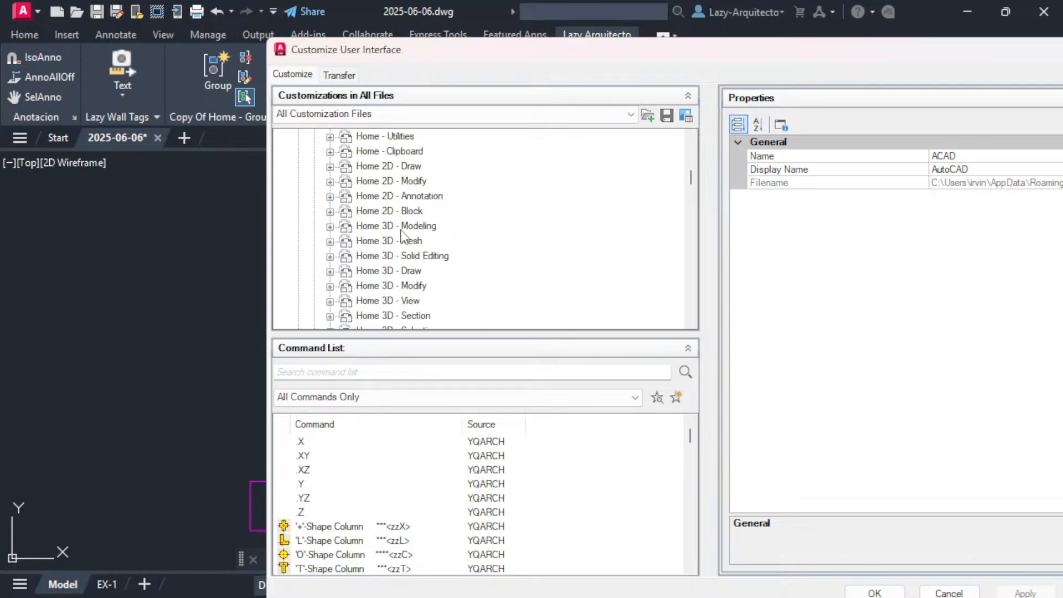
scroll(401, 235, "down", 20)
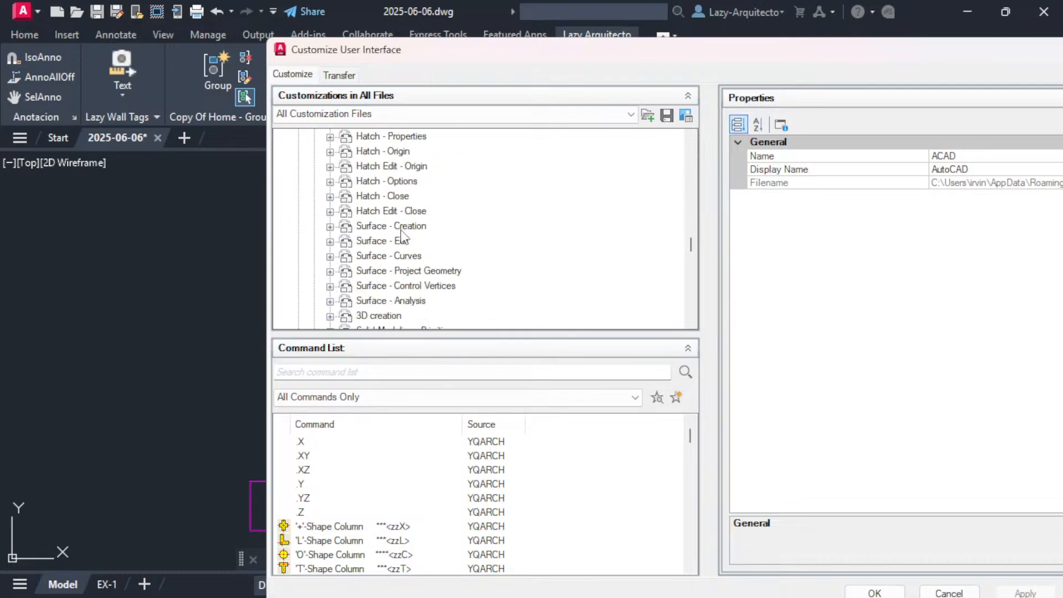
scroll(401, 235, "down", 10)
scroll(402, 236, "up", 1)
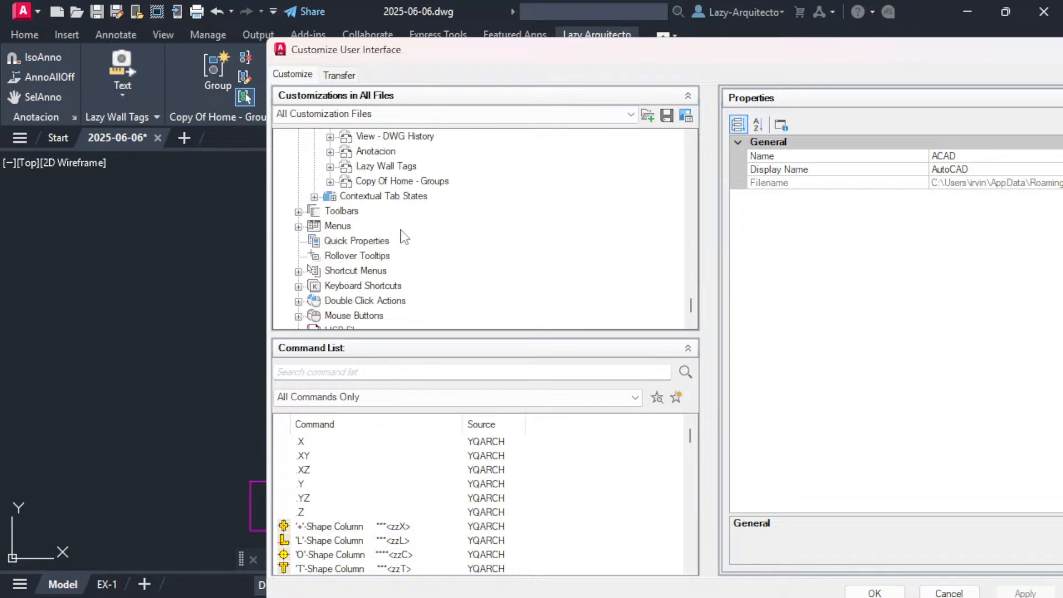
left_click(381, 182)
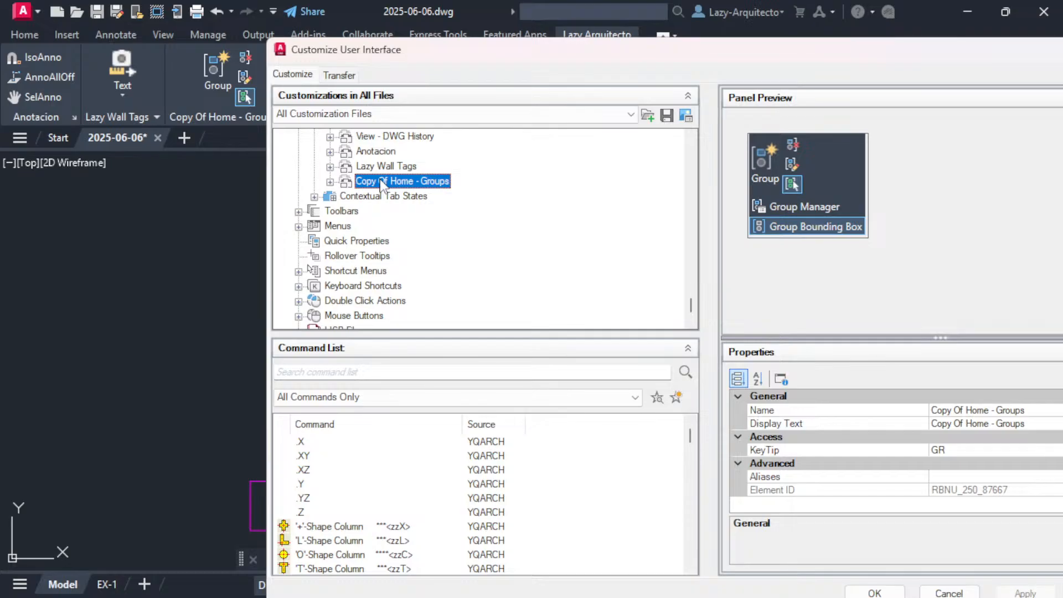
Expand the Copy Of Home - Groups panel and inspect the contents of Row 1 and Row 2.
left_click(330, 182)
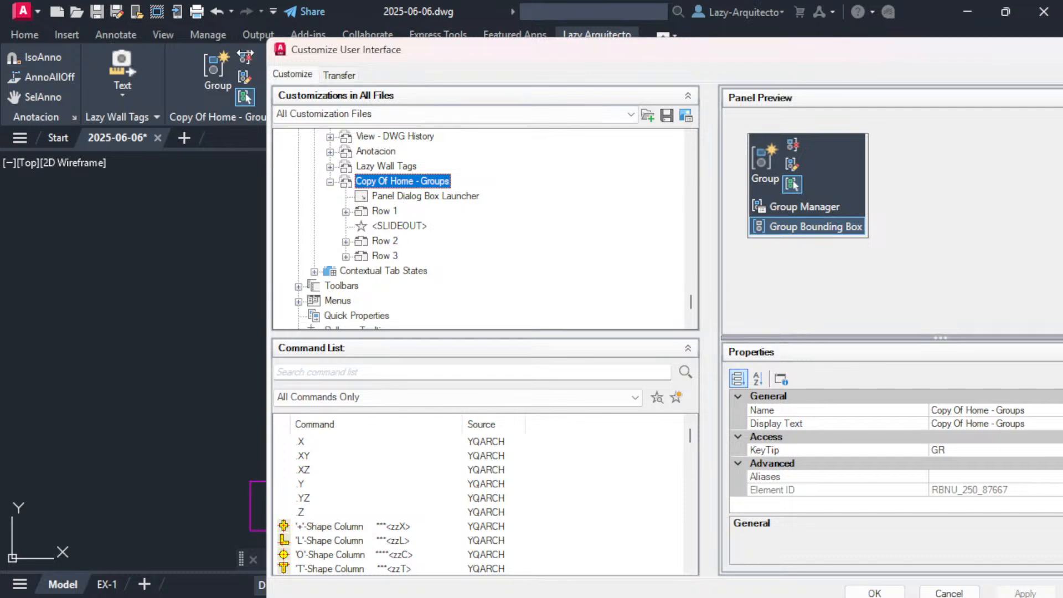
left_click(345, 211)
left_click(346, 211)
left_click(345, 241)
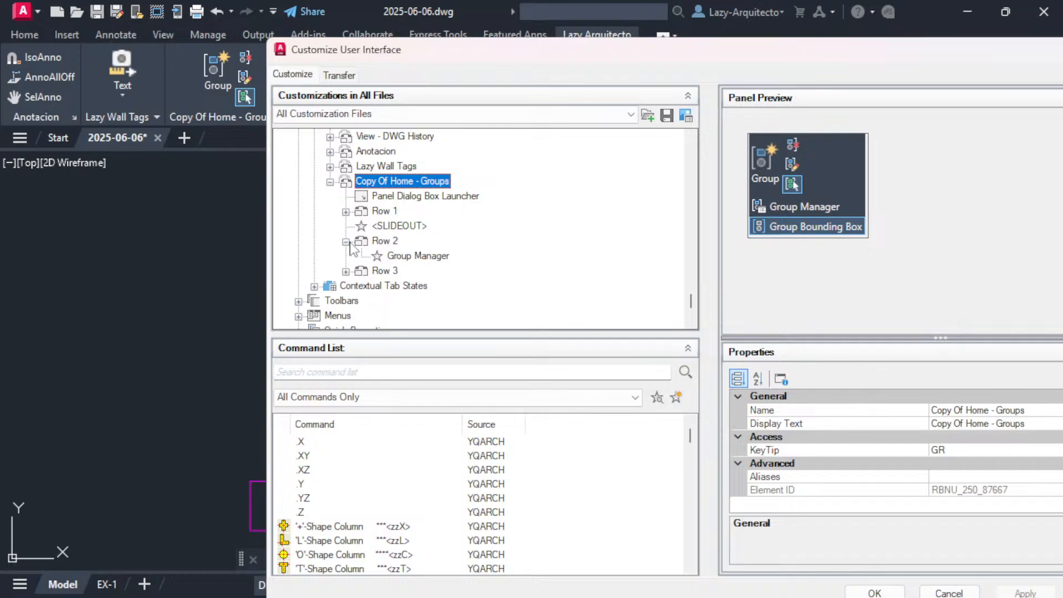
left_click(345, 241)
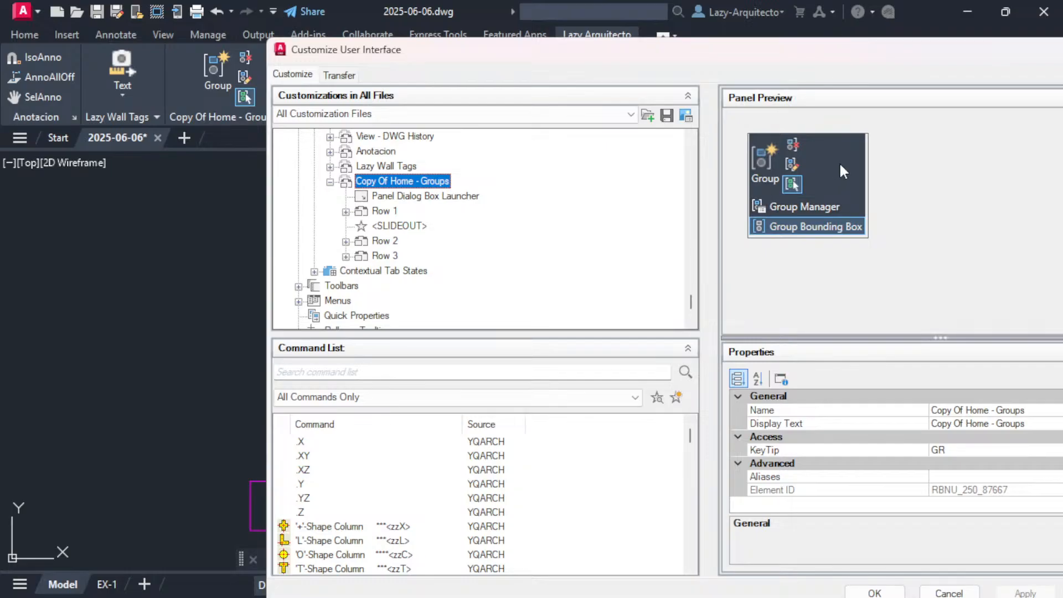
Locate the Group Edit, Group Selection On/Off and Group buttons in the tree by picking them in the panel preview.
left_click(792, 163)
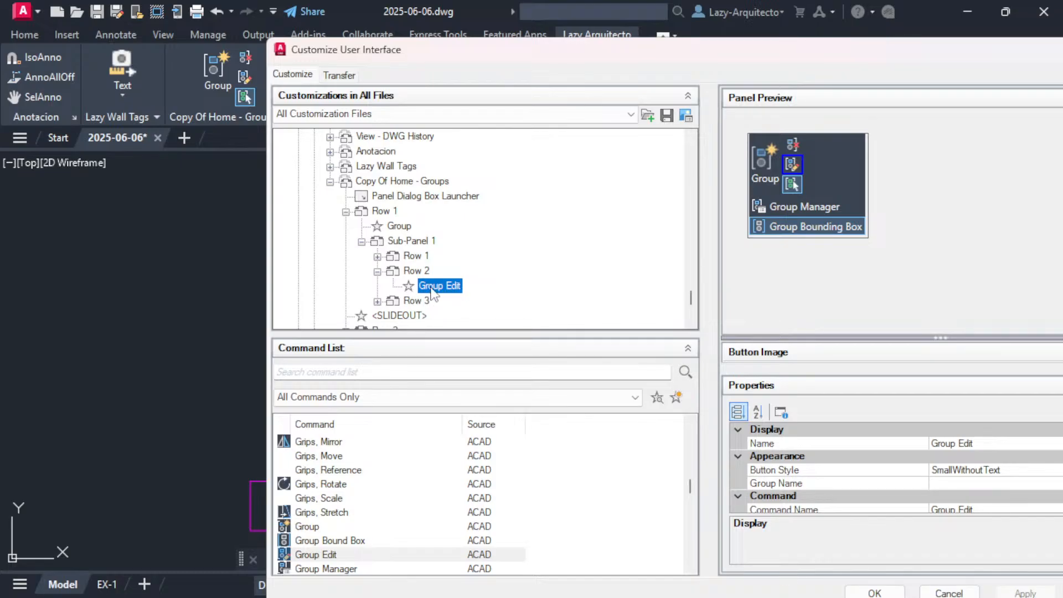
left_click(791, 184)
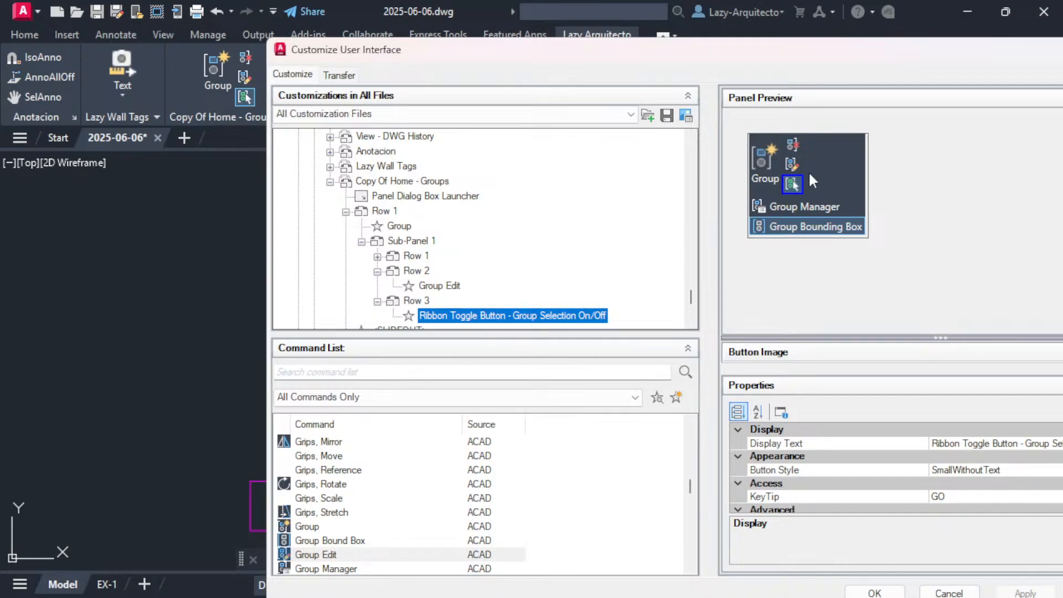
left_click(773, 159)
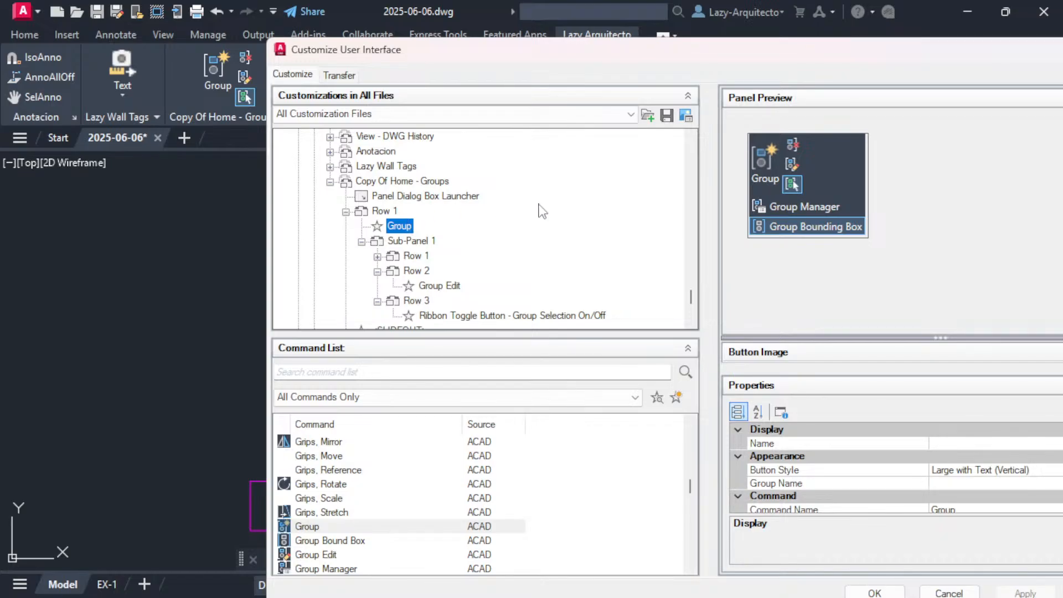
Select the Copy Of Home - Groups panel and resize the editor window so its preview and properties fit beside the tree.
left_click(382, 182)
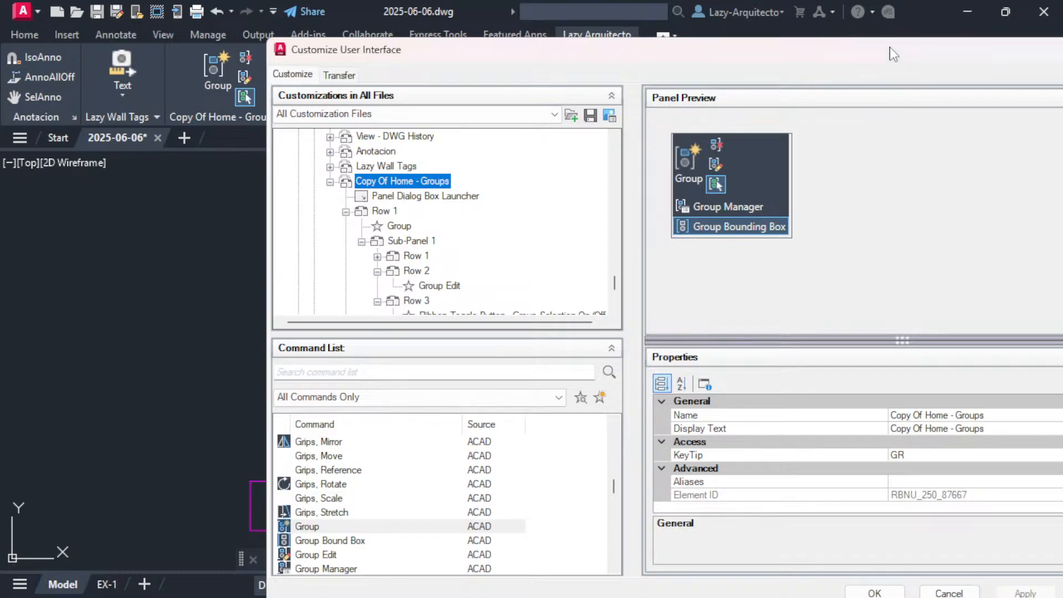
double_click(892, 52)
left_click_drag(1057, 142, 839, 173)
left_click_drag(479, 50, 606, 54)
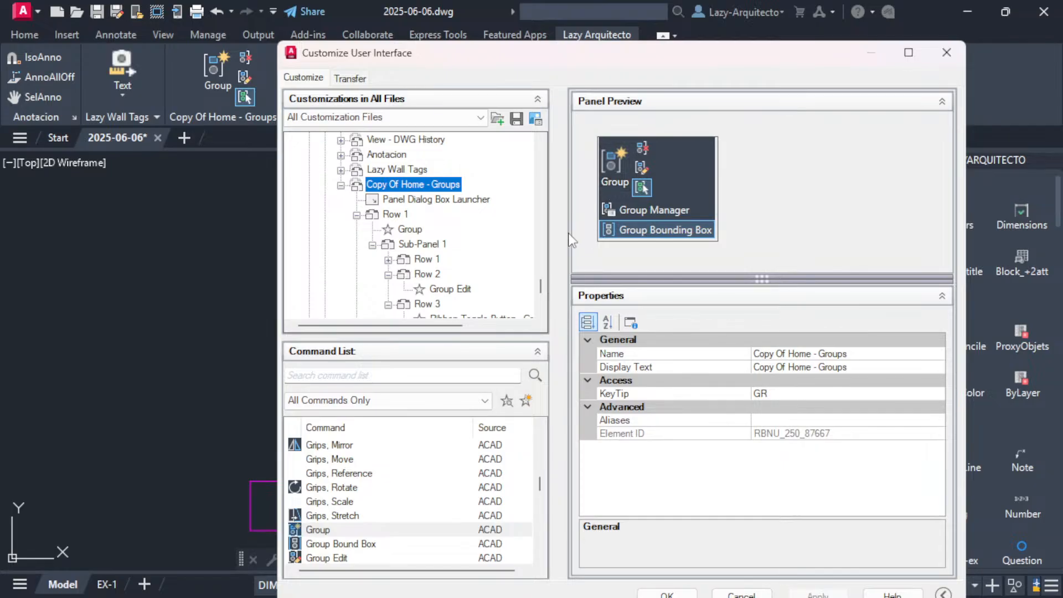
Rename the Copy Of Home - Groups panel as Autonumbering, widening the customization tree beside its properties.
left_click_drag(552, 266, 608, 268)
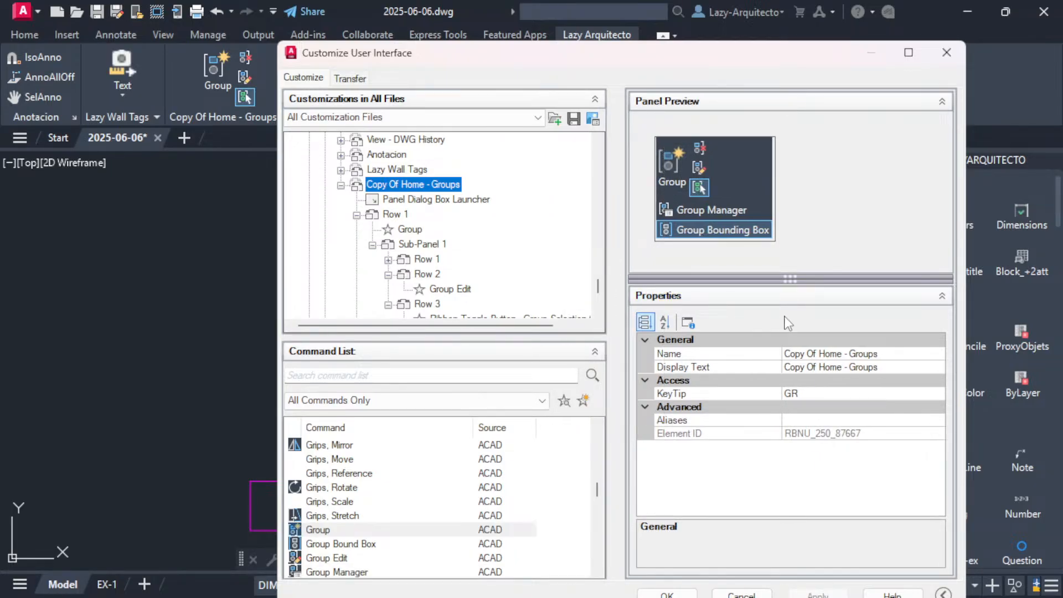
left_click(889, 355)
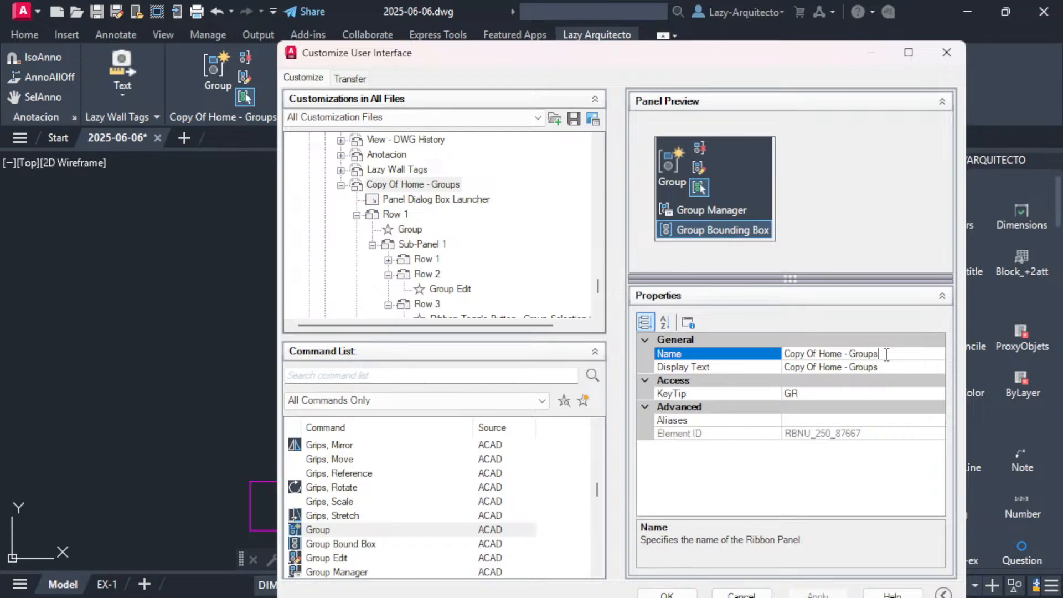
left_click_drag(886, 354, 773, 353)
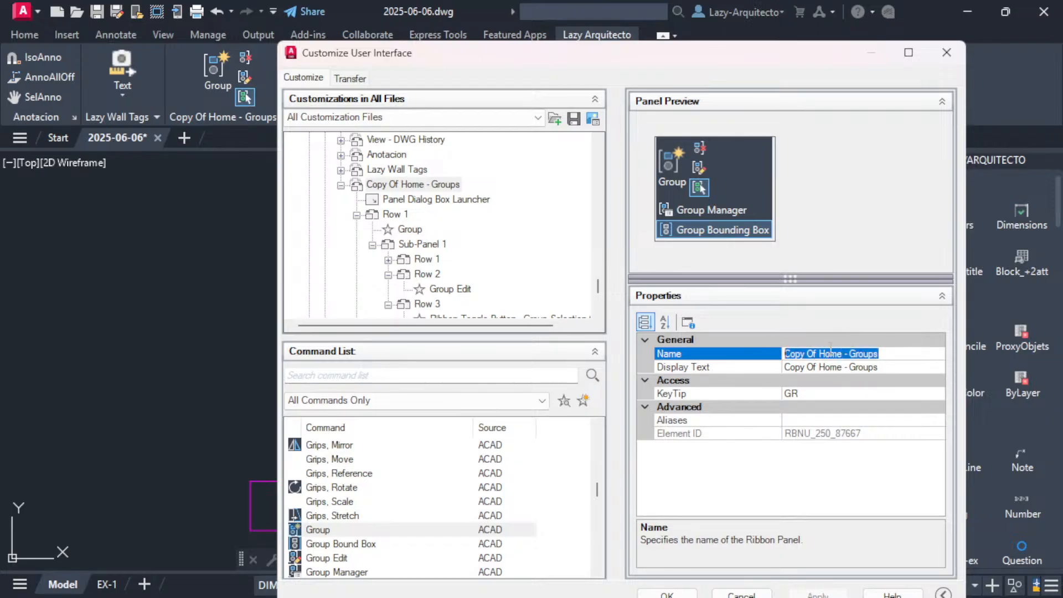
type("Aut")
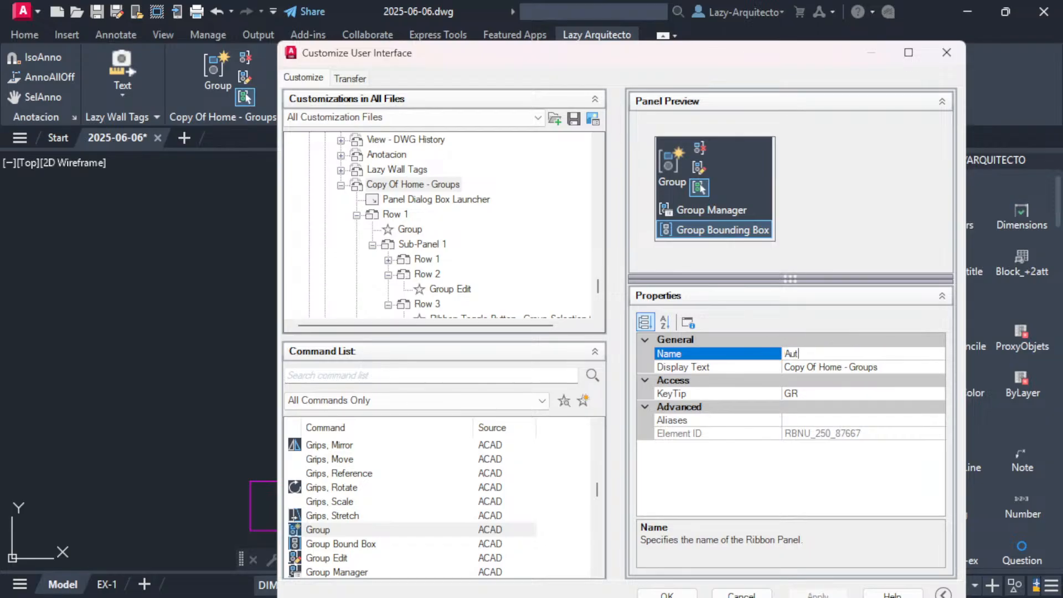
type("onumbering")
Copy the panel's name Autonumbering into its display text.
left_click_drag(865, 352, 777, 353)
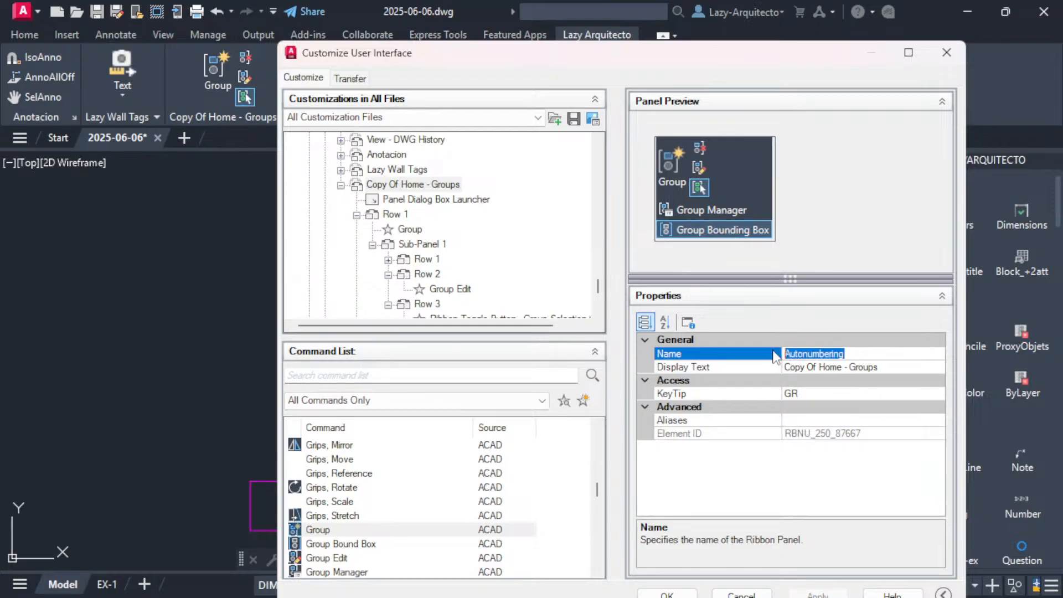
left_click(896, 367)
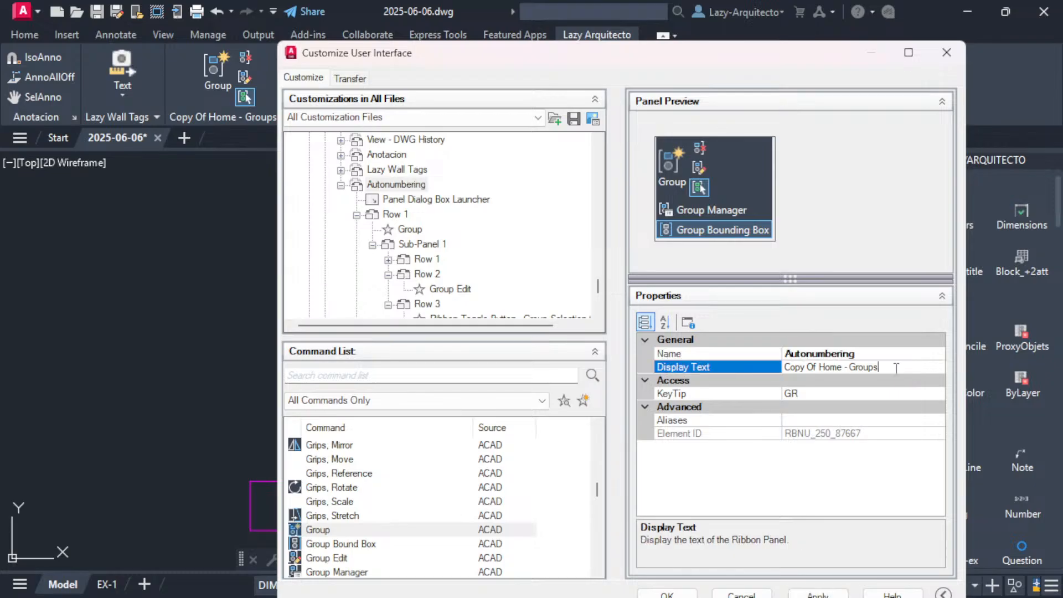
left_click_drag(897, 367, 750, 375)
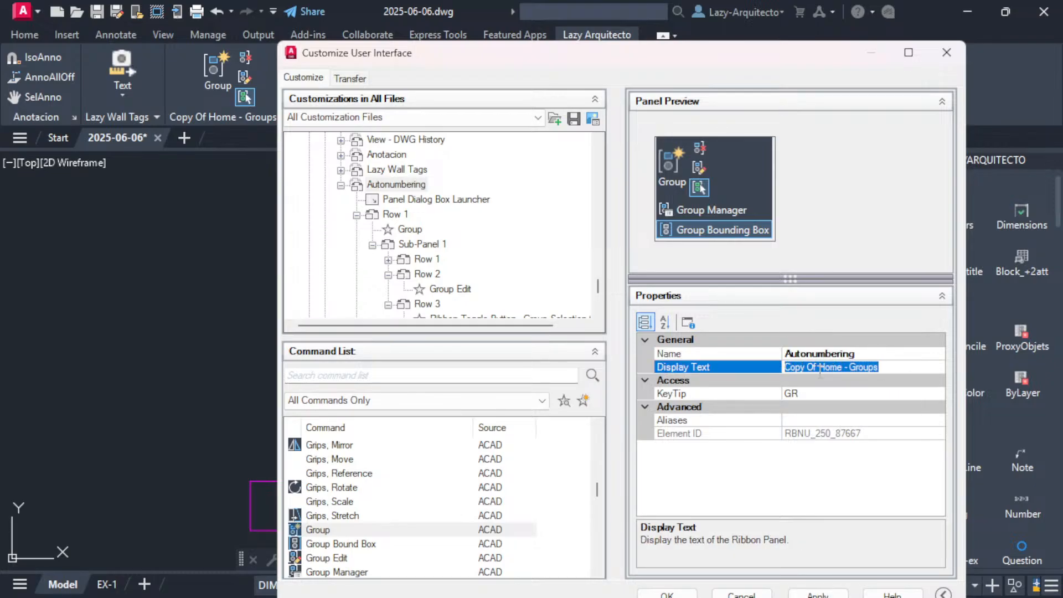
key("ctrl+v")
left_click(858, 355)
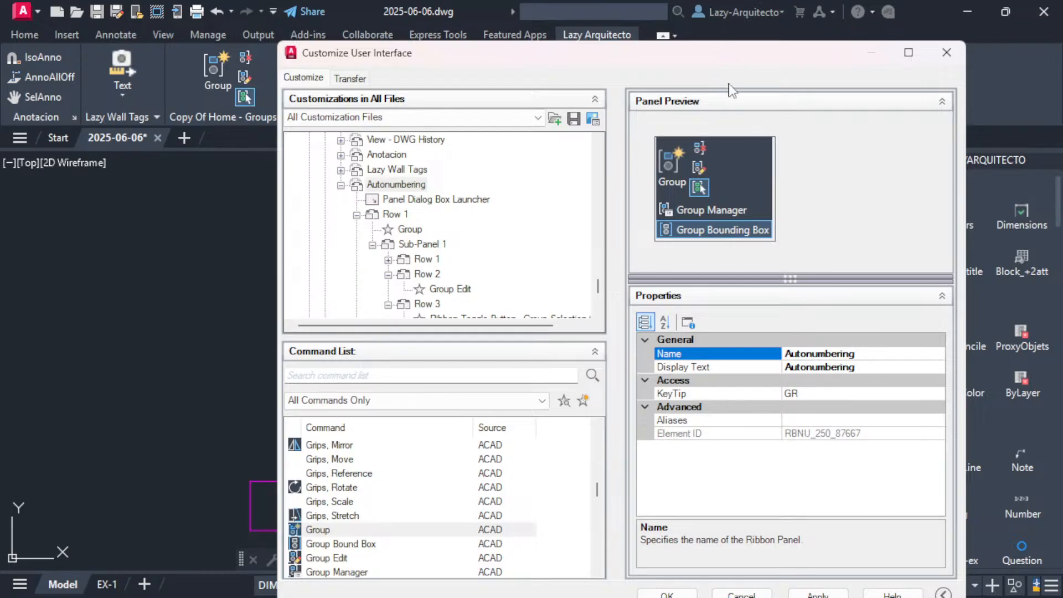
Apply the panel changes, close the customization editor and show the Lazy Arquitecto ribbon tab.
left_click_drag(741, 55, 742, 37)
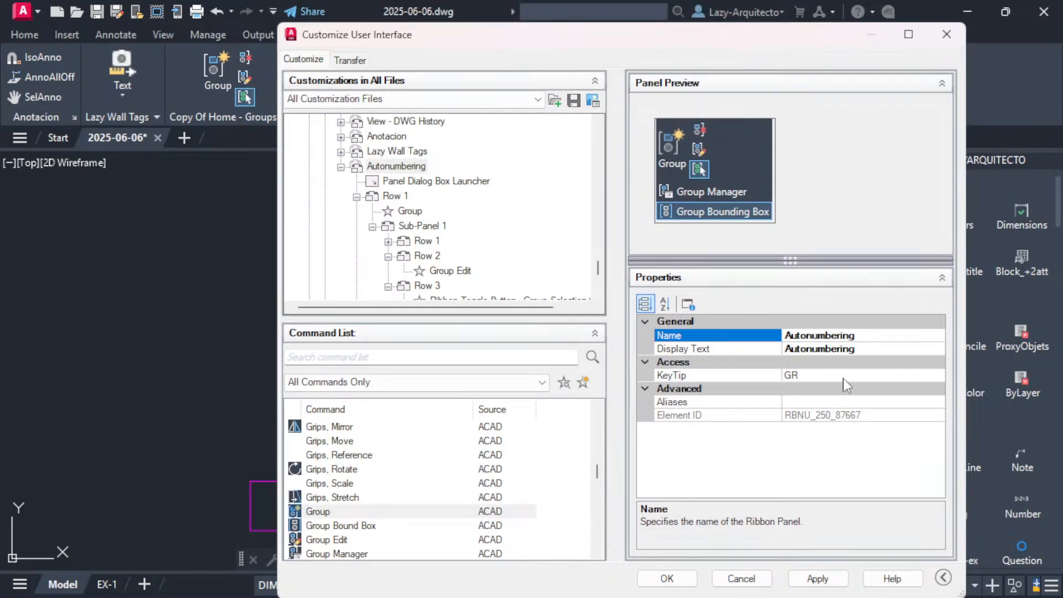
left_click(815, 578)
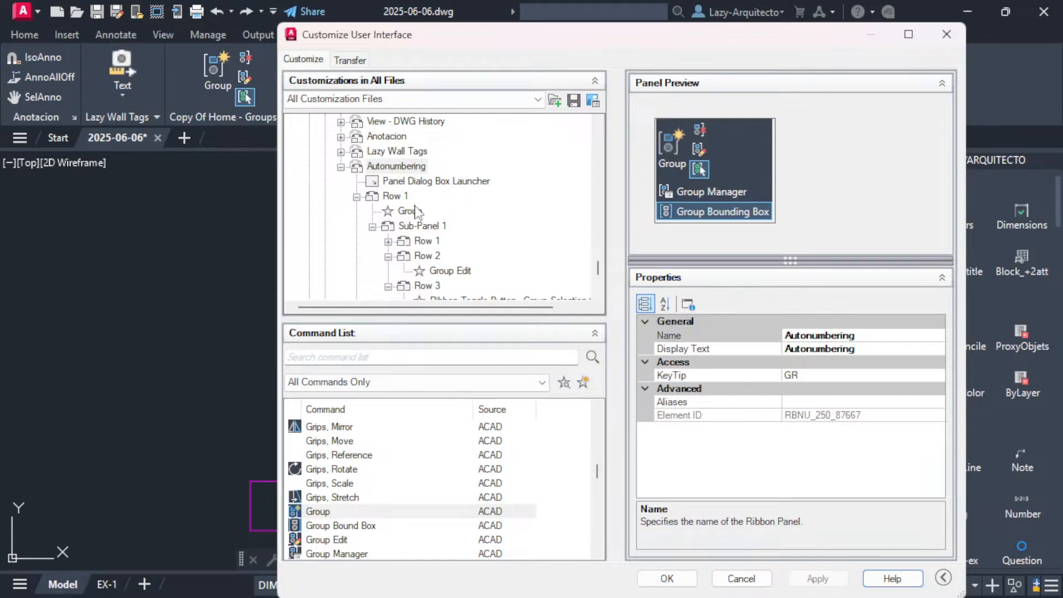
left_click(401, 168)
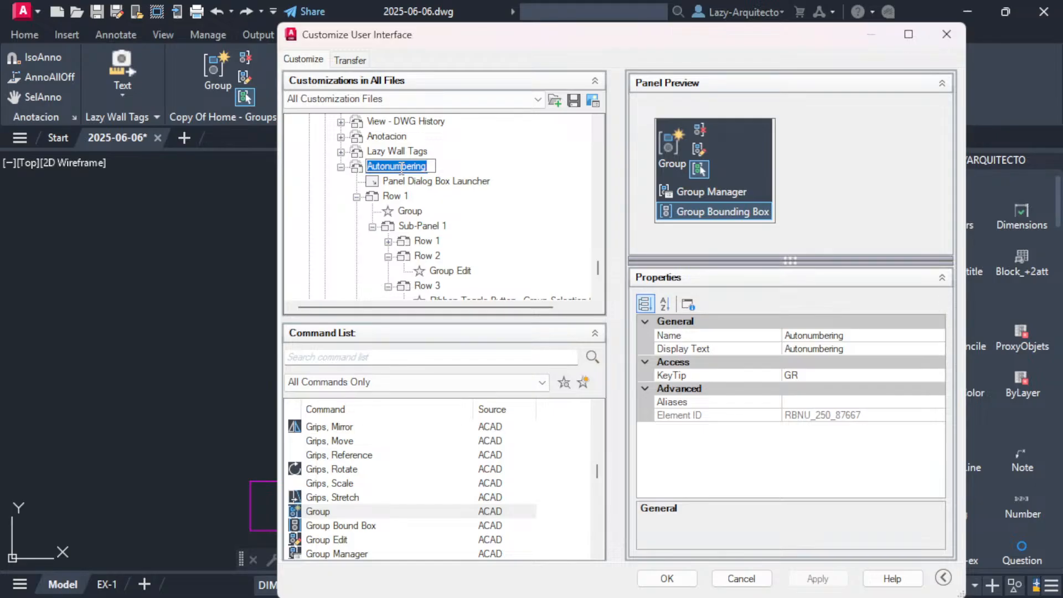
left_click(454, 163)
left_click(667, 578)
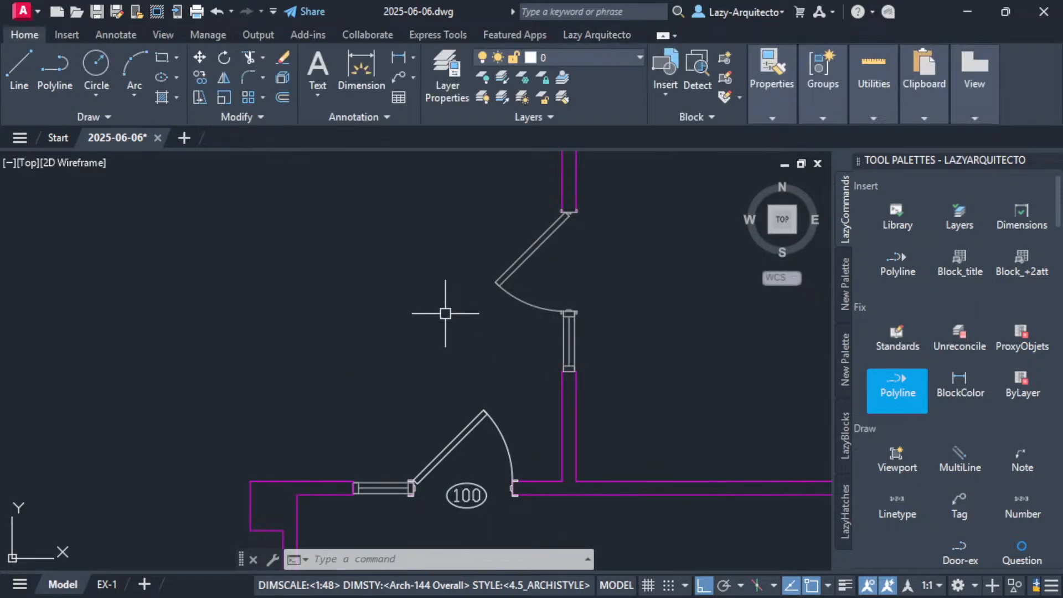
left_click(578, 36)
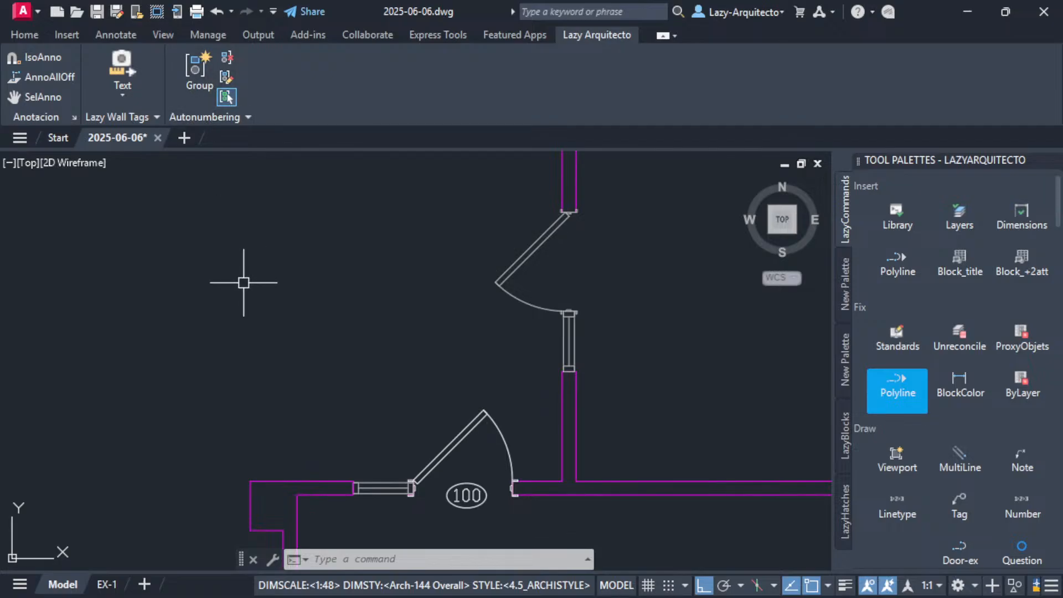
Reopen the interface customization editor and expand the Autonumbering panel under the Ribbon's Panels.
key("space")
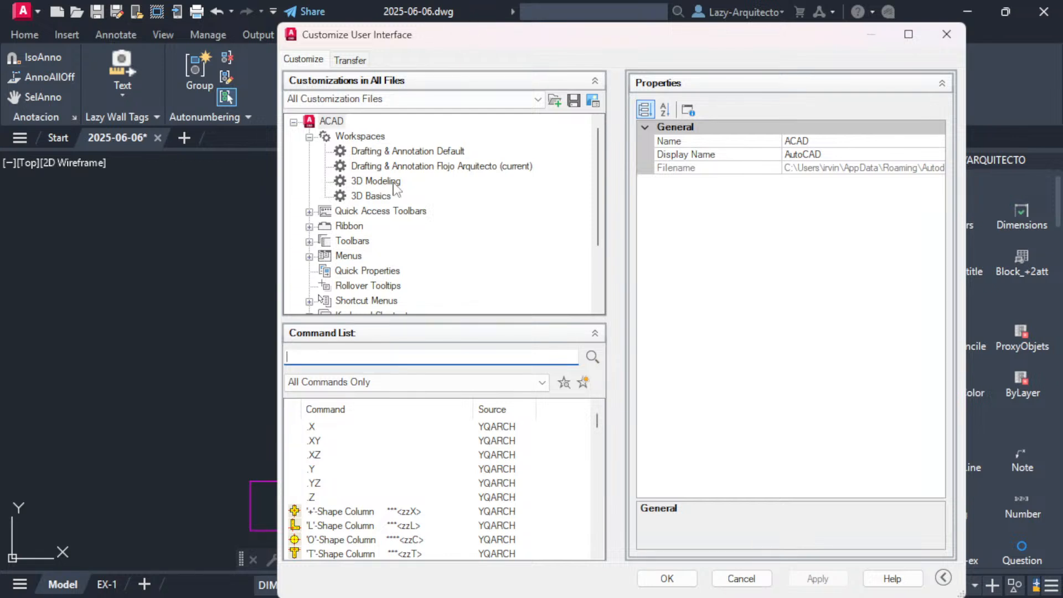
left_click(309, 227)
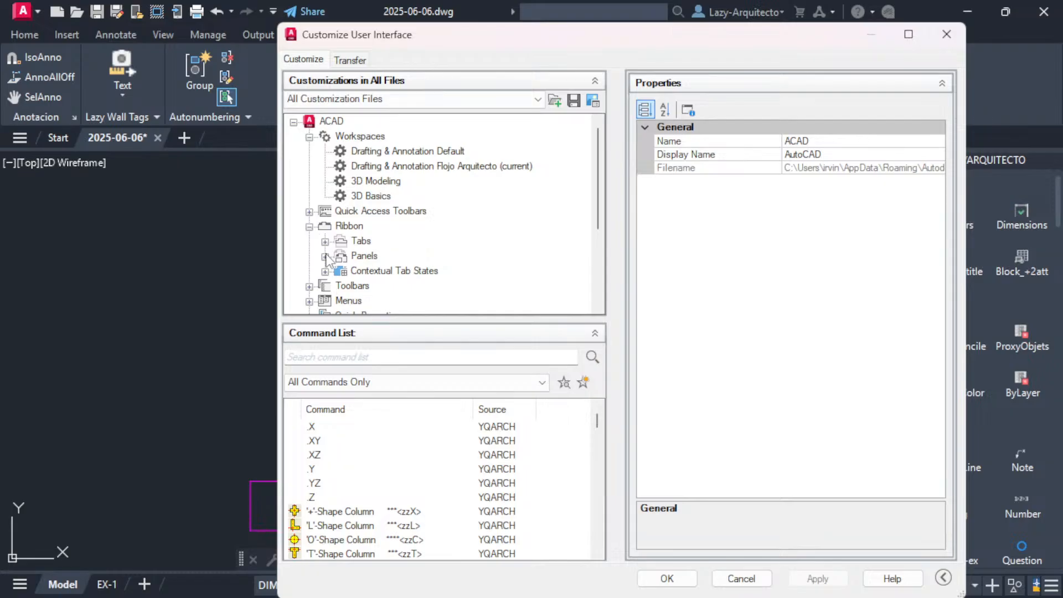
left_click(325, 260)
scroll(385, 249, "down", 5)
scroll(386, 249, "down", 20)
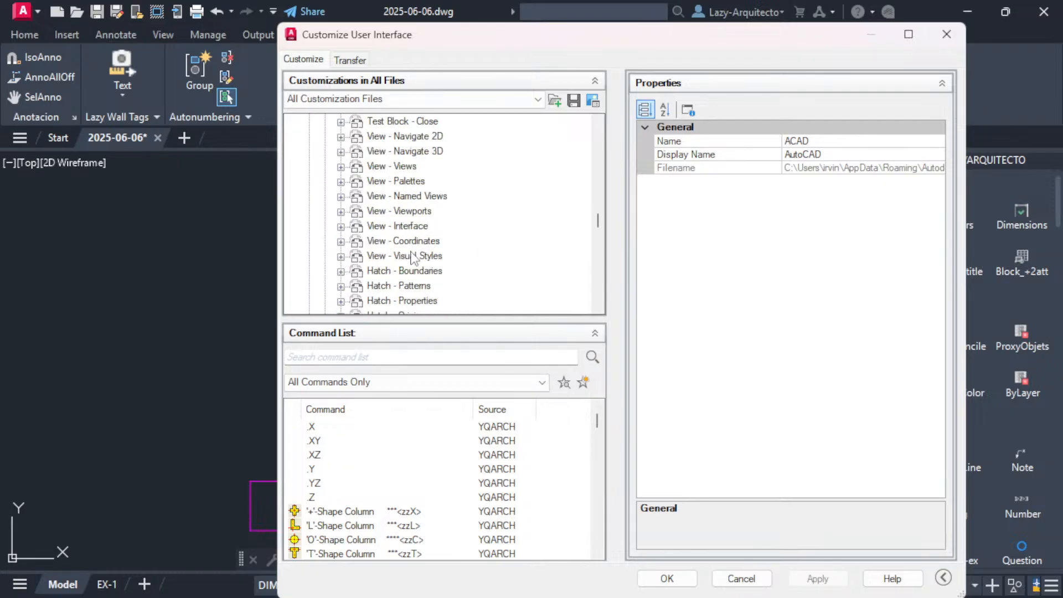
scroll(379, 256, "down", 15)
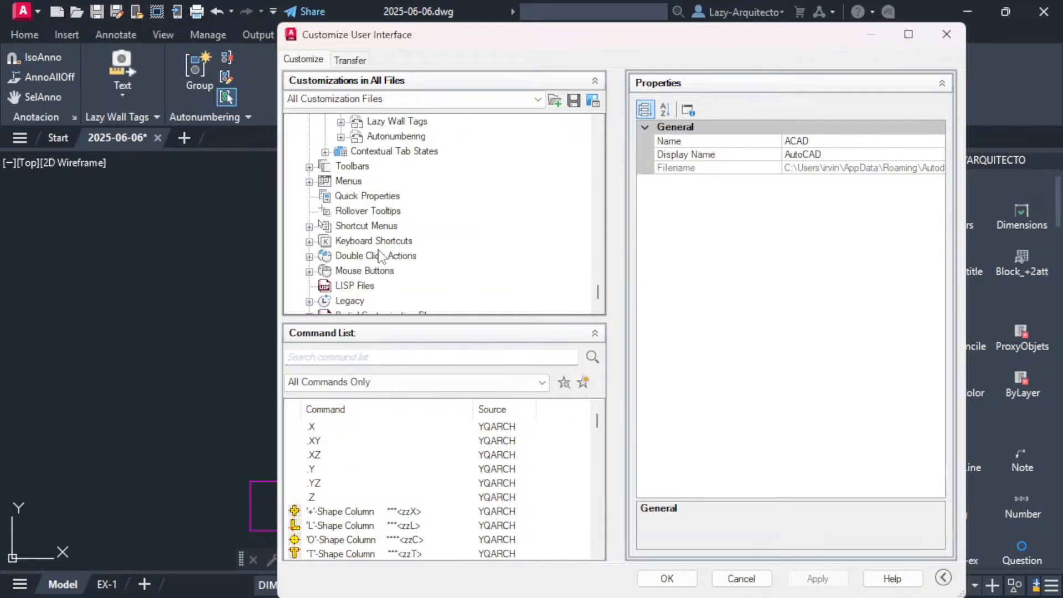
left_click(394, 137)
left_click(341, 137)
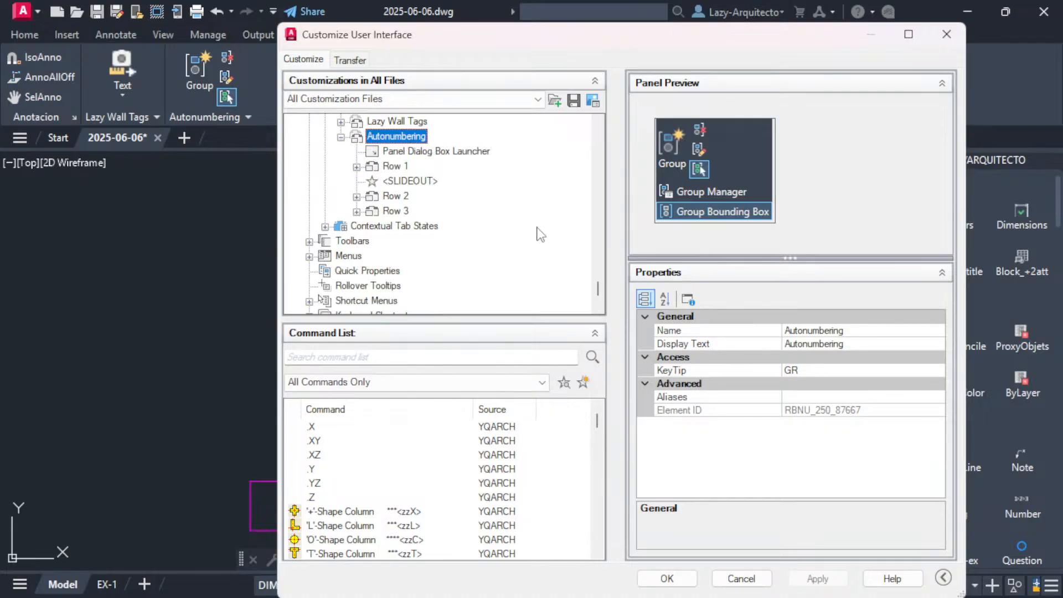
Check the macro of the Autonumbering panel's Ungroup button and create a new command in the command list.
left_click(700, 131)
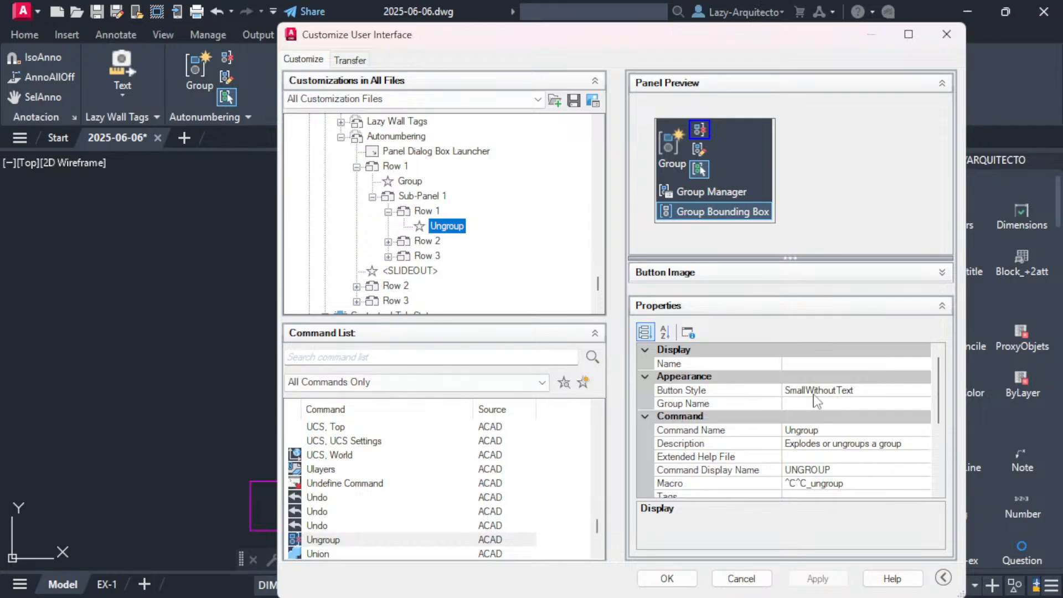
left_click(861, 484)
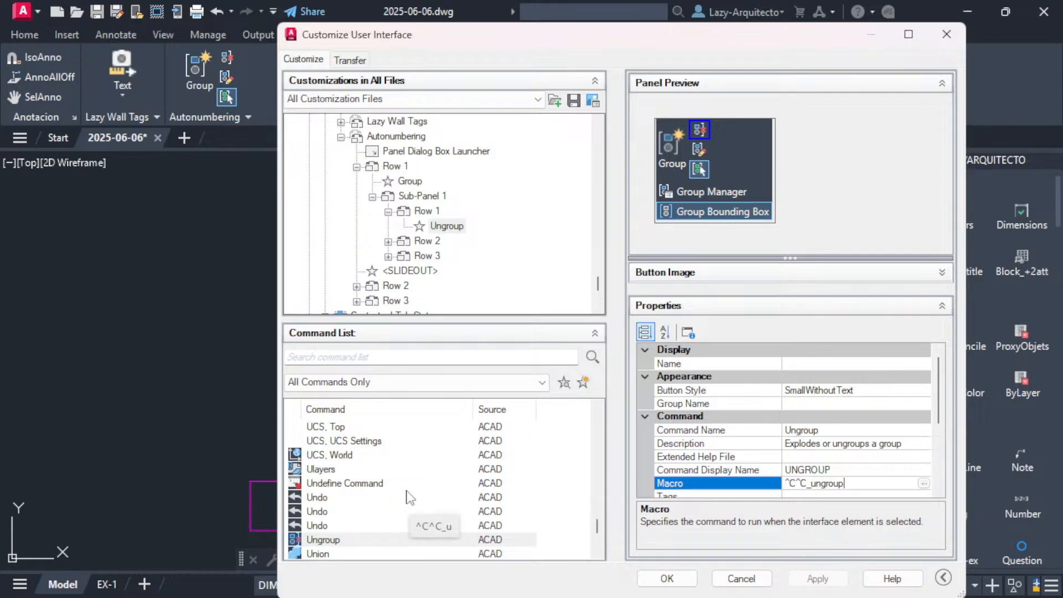
left_click(583, 382)
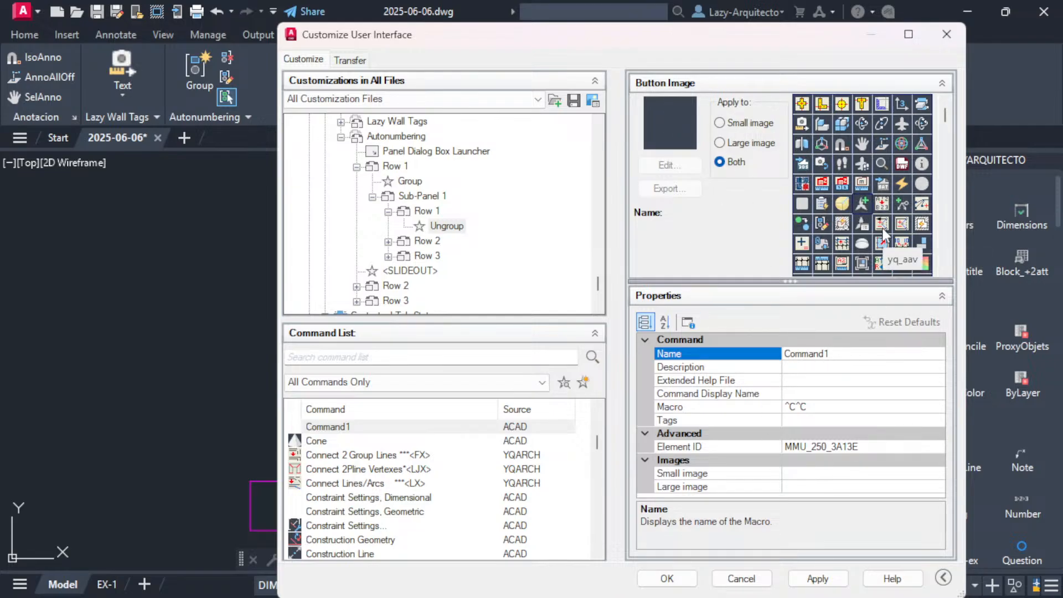
Assign the yq_ad door image to the new command as both its small and large button image.
scroll(943, 133, "down", 3)
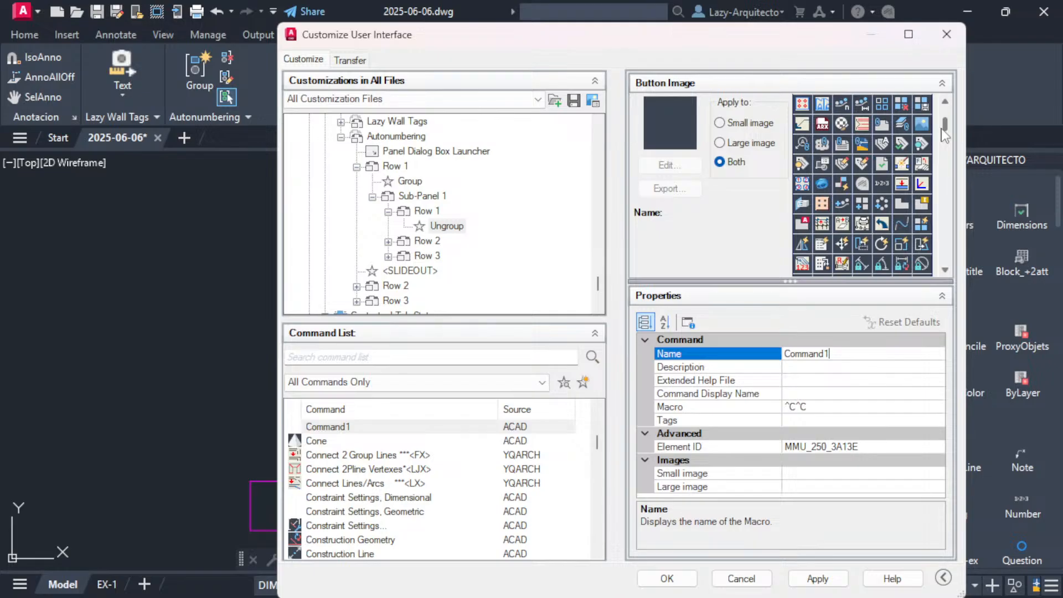
scroll(944, 135, "down", 4)
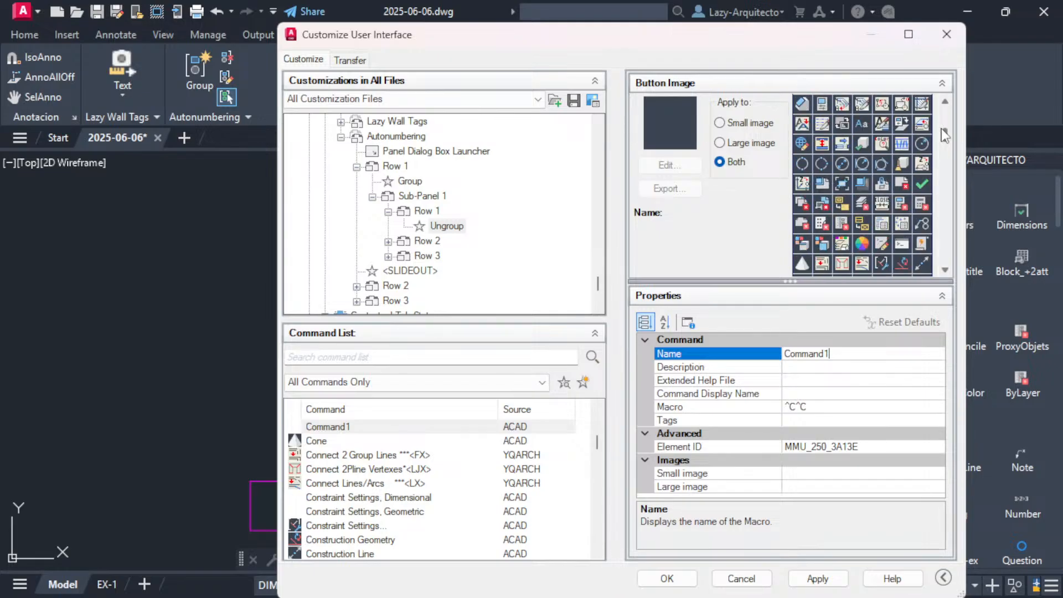
scroll(944, 135, "down", 5)
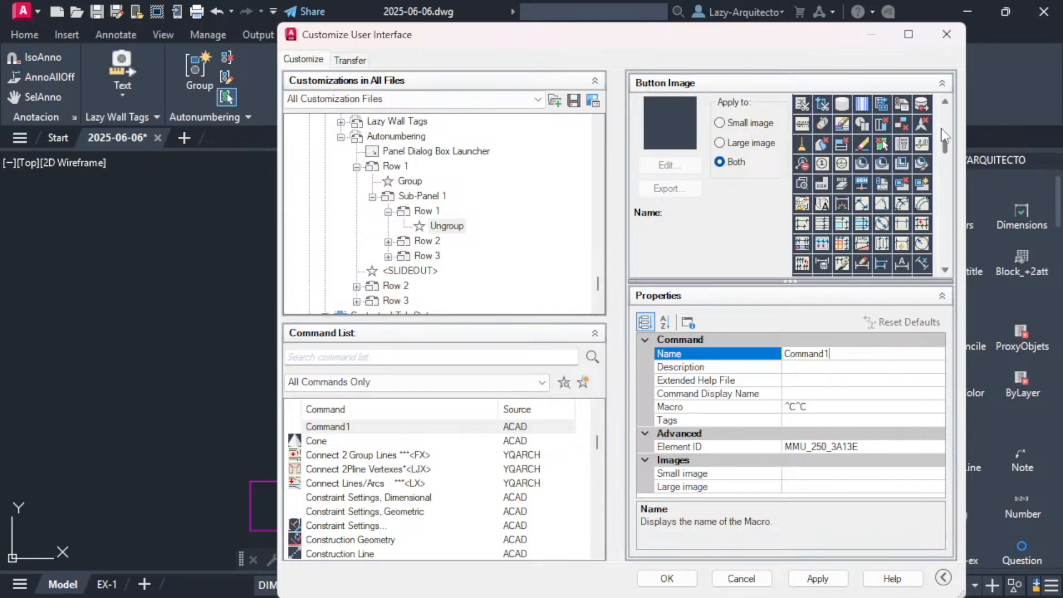
scroll(943, 135, "down", 3)
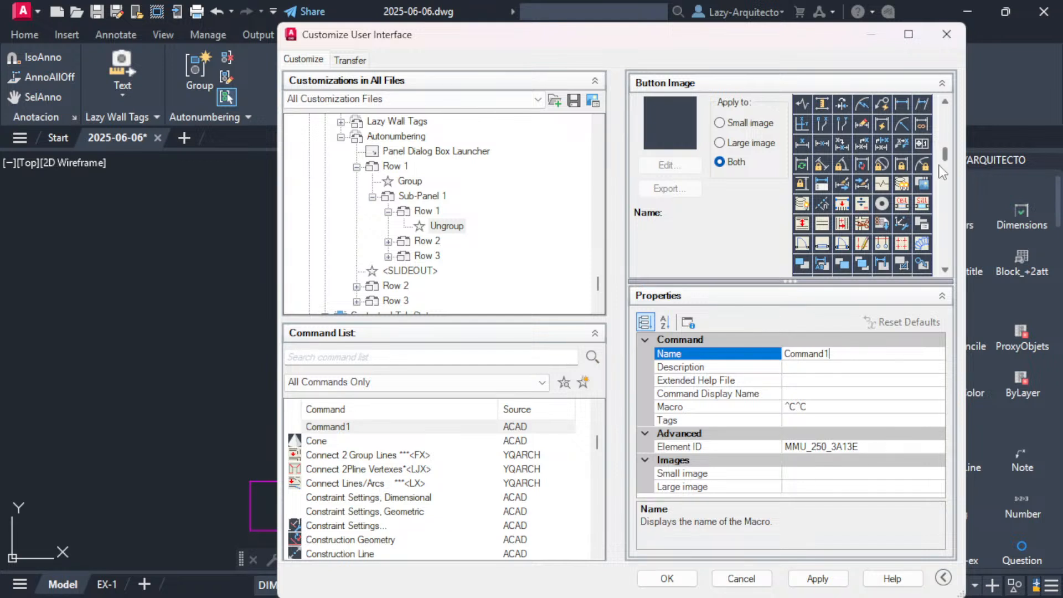
scroll(941, 166, "down", 5)
scroll(941, 171, "up", 1)
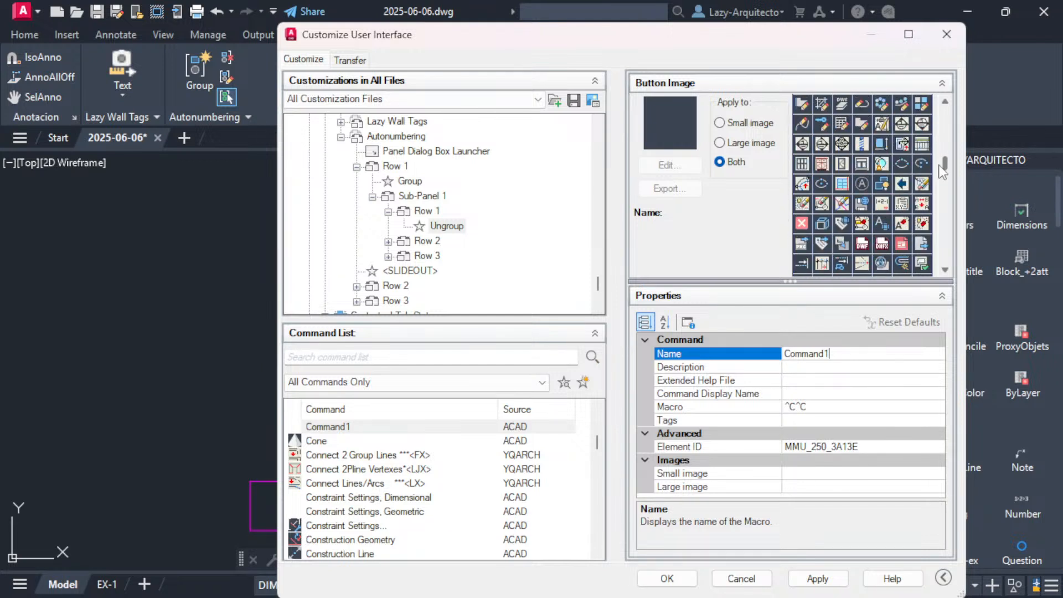
scroll(942, 171, "down", 1)
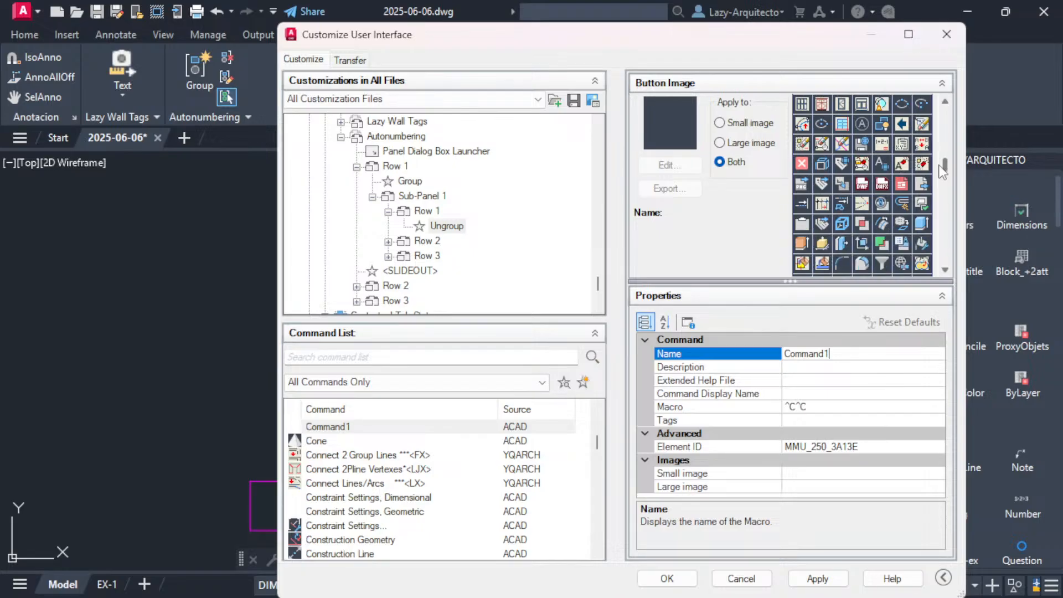
scroll(941, 171, "down", 2)
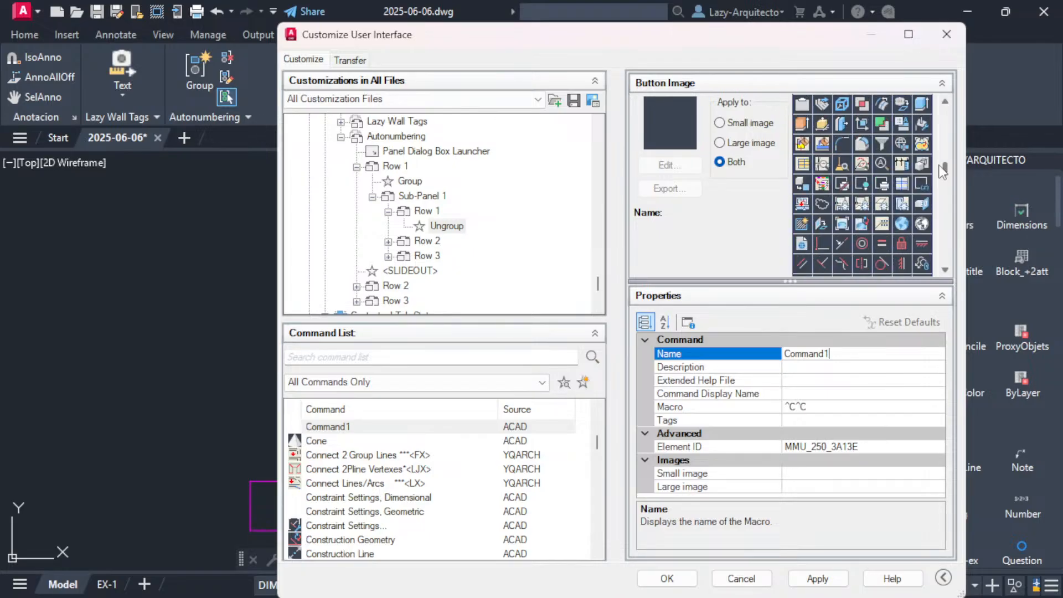
scroll(941, 171, "down", 1)
scroll(942, 173, "down", 2)
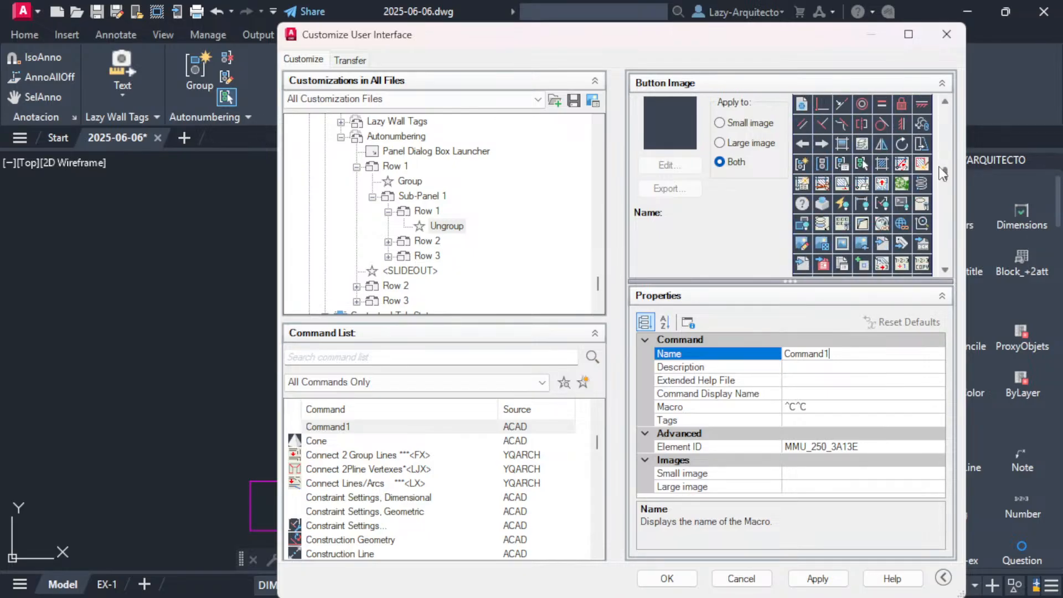
scroll(942, 175, "down", 2)
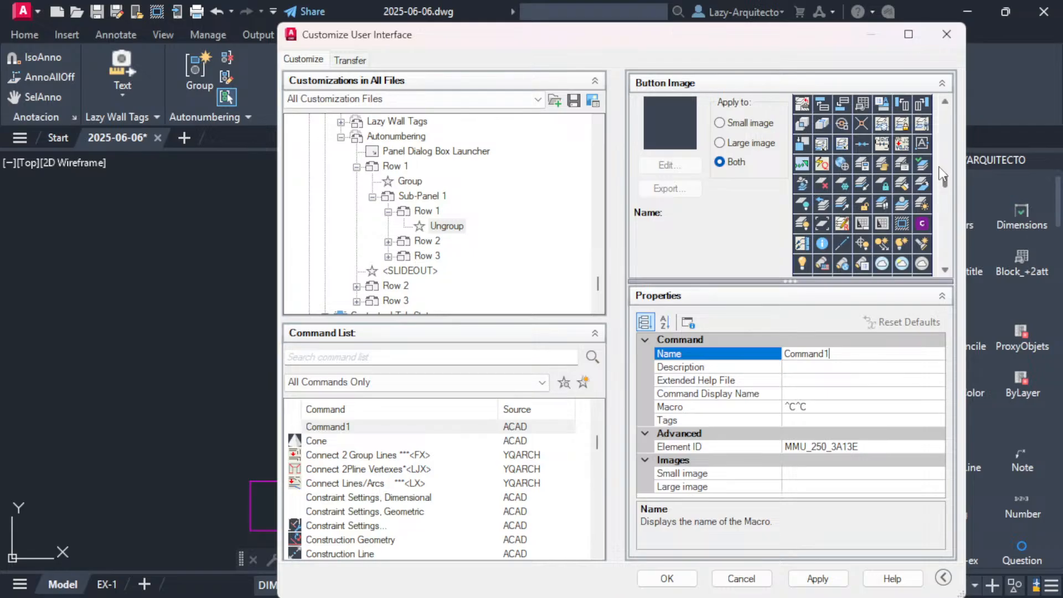
scroll(943, 174, "down", 2)
scroll(942, 175, "down", 2)
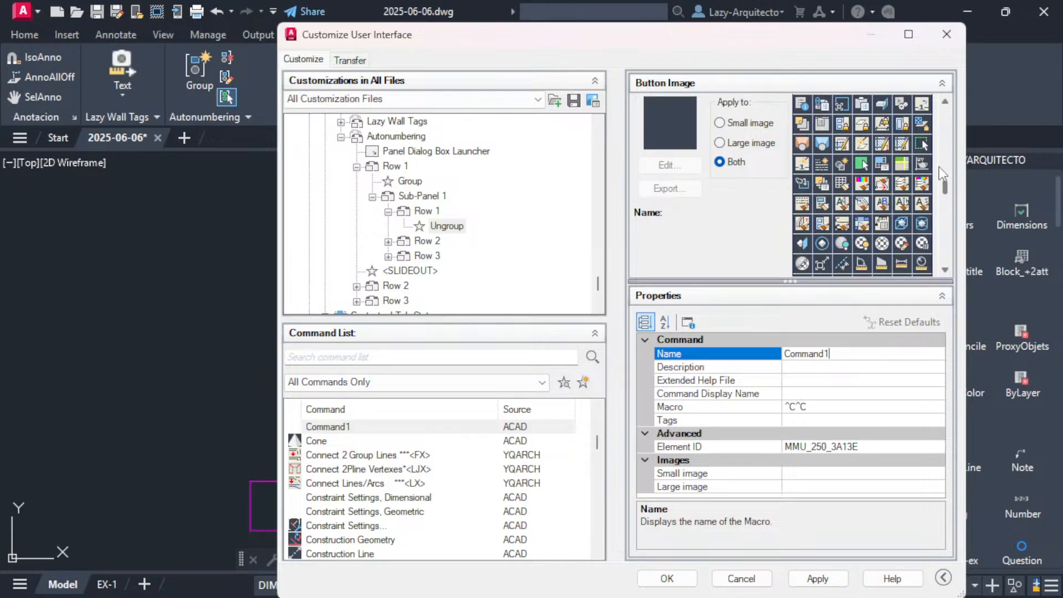
scroll(942, 175, "down", 2)
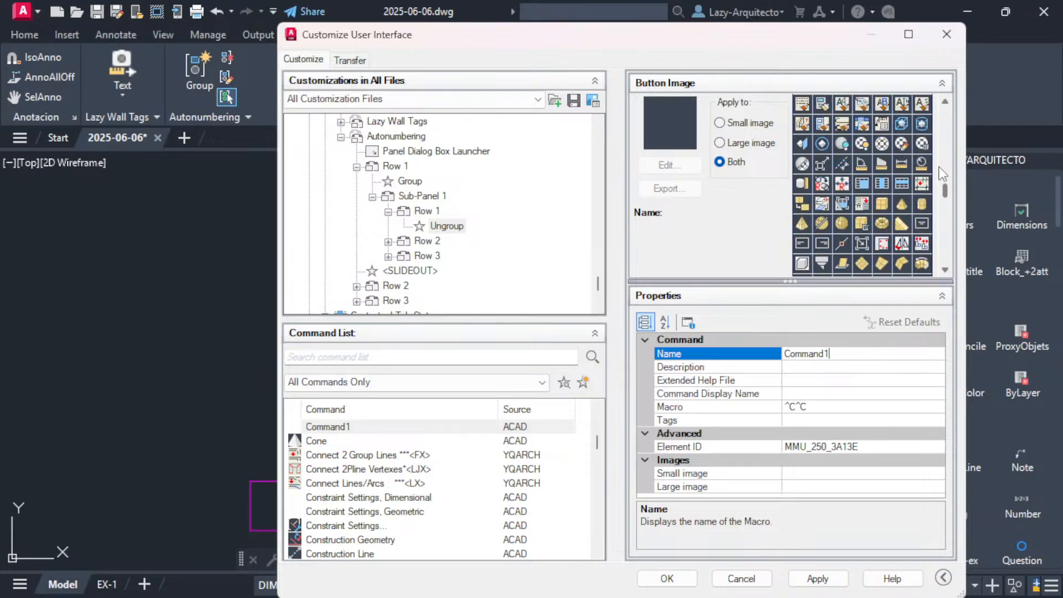
scroll(942, 175, "down", 2)
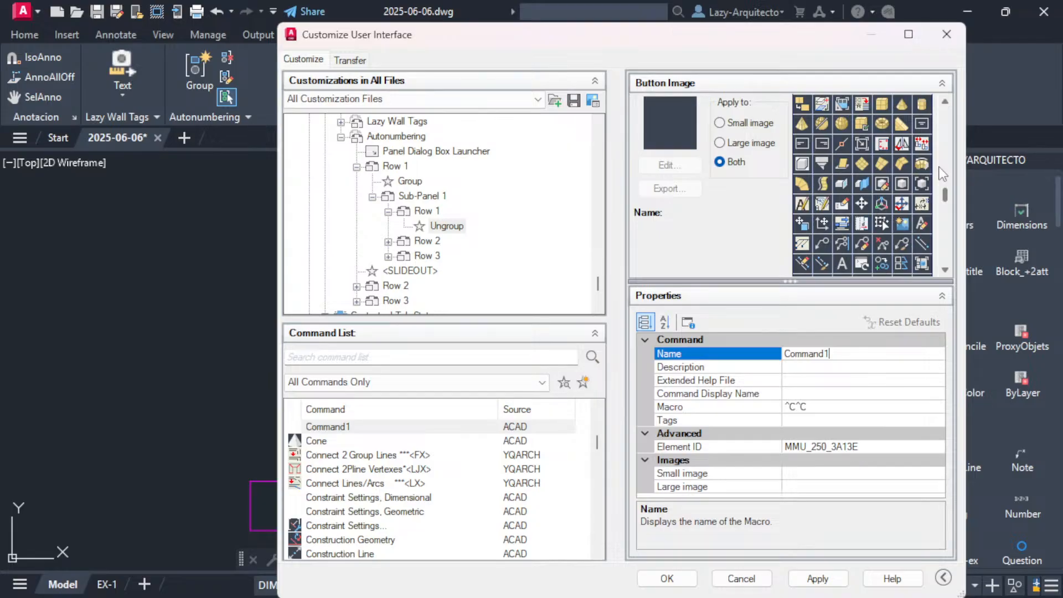
scroll(942, 174, "down", 2)
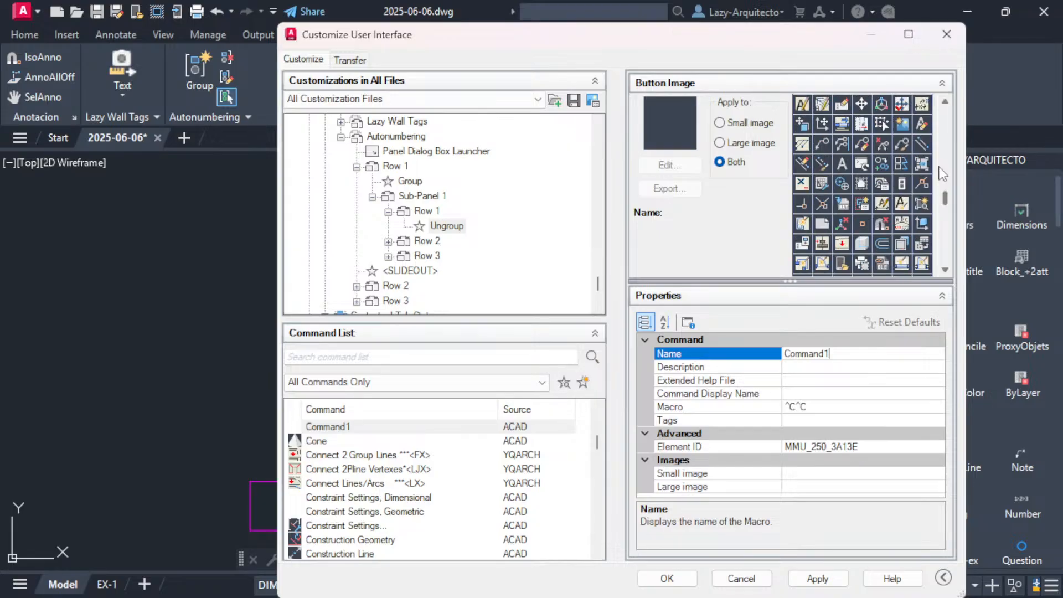
scroll(943, 174, "down", 2)
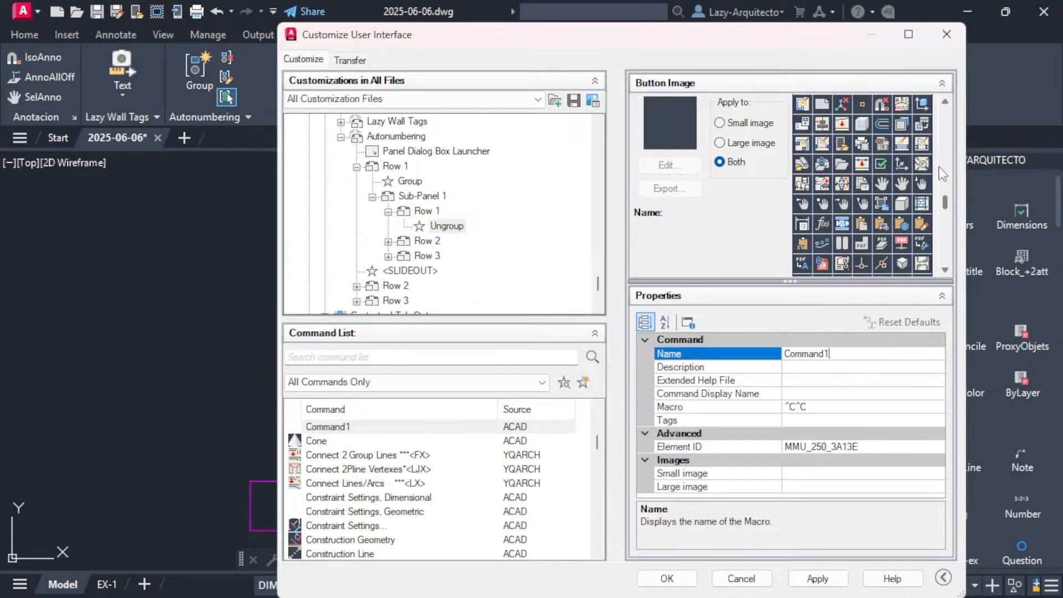
left_click(821, 145)
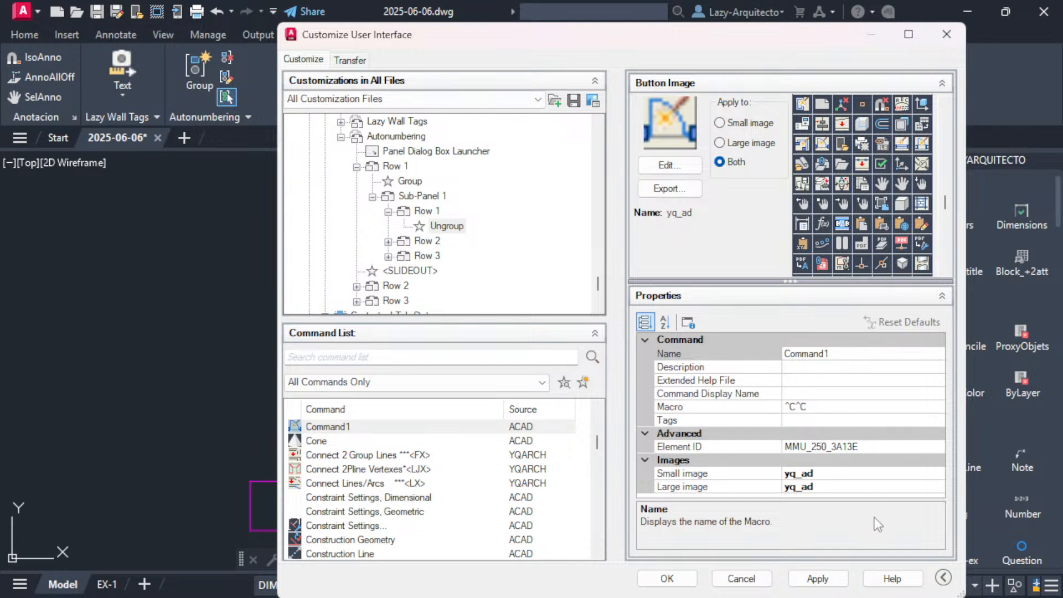
Name the new command Door Tag Numbering and apply the change, keeping its default ^C^C macro.
left_click(831, 353)
double_click(830, 353)
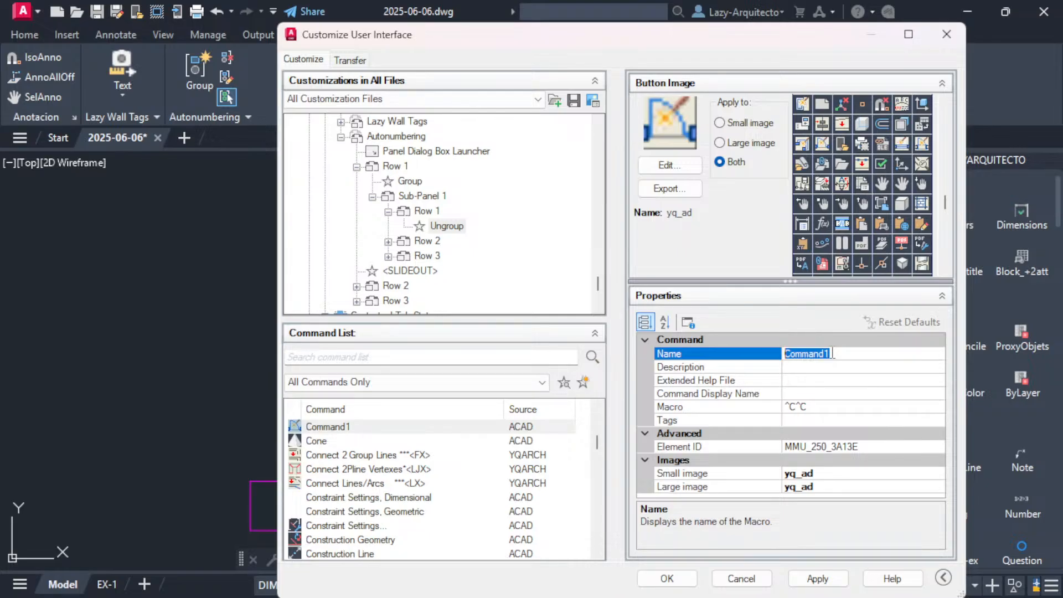
type("d")
key("BackSpace")
type("Door Tag Number")
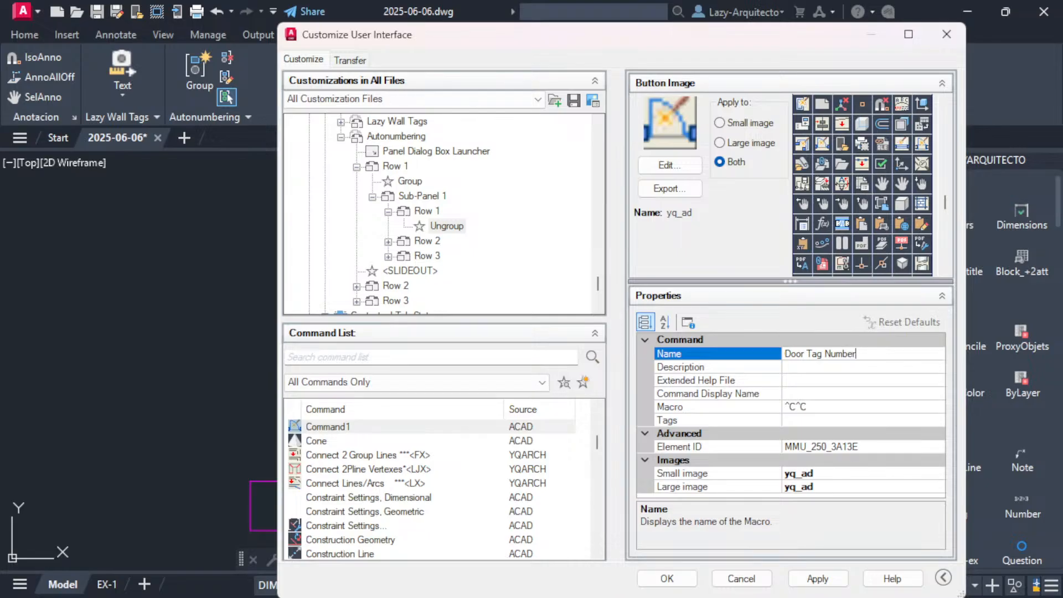
type("ing")
left_click(865, 366)
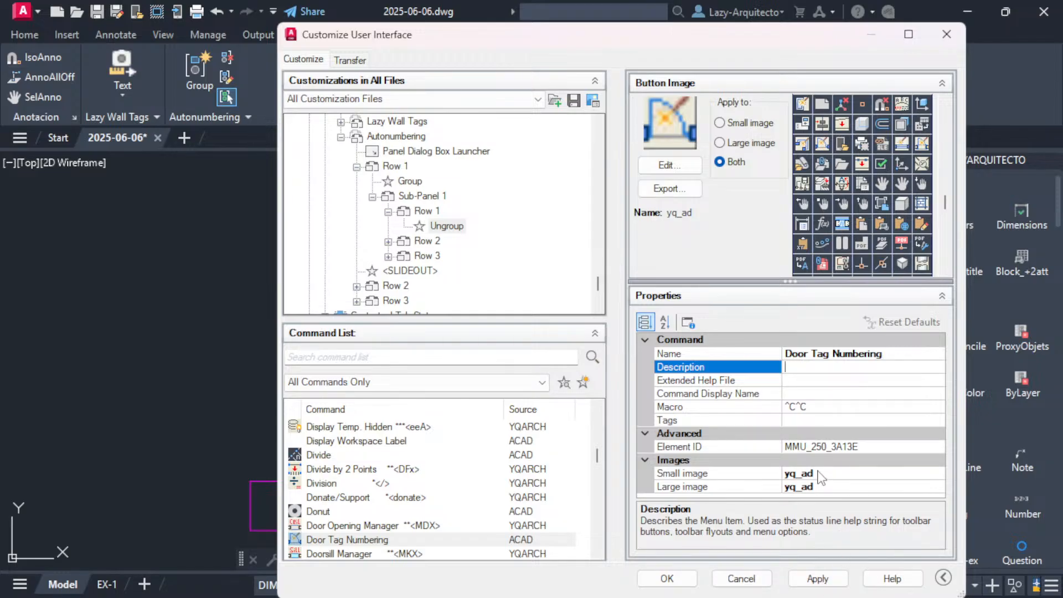
left_click(802, 406)
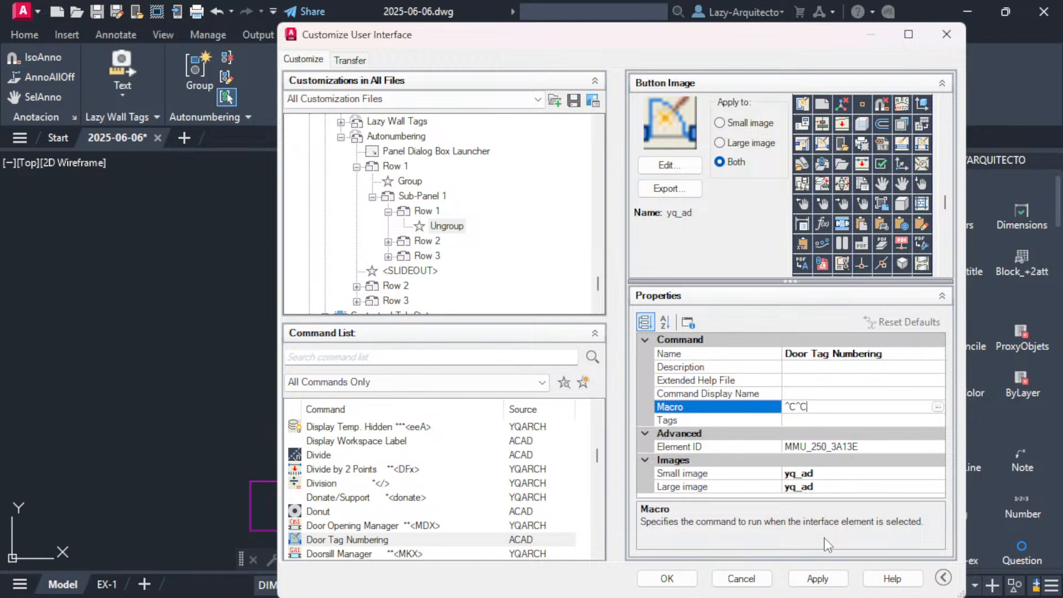
left_click(824, 584)
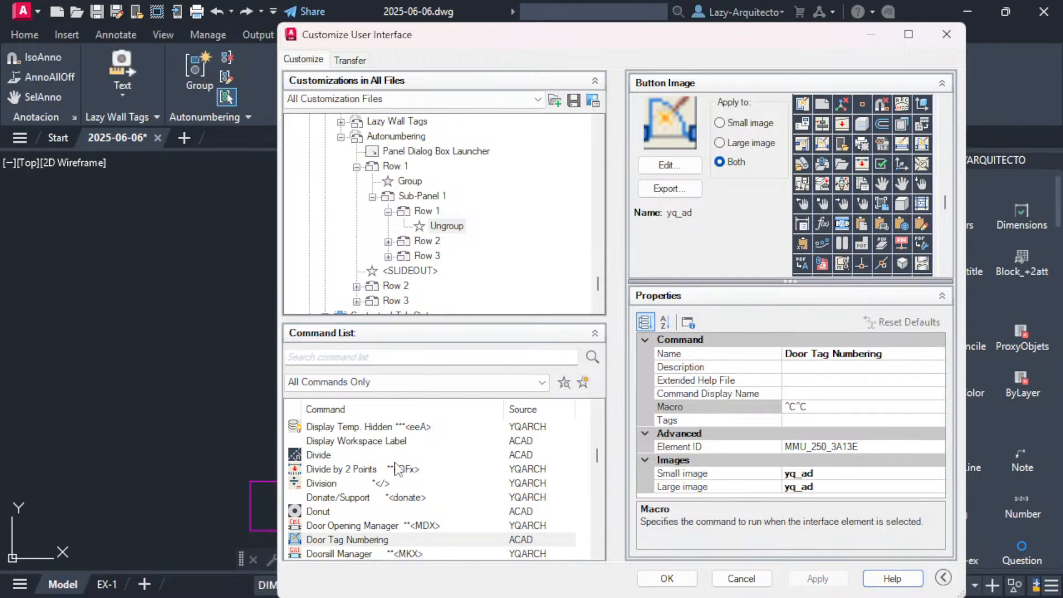
Add the Door Tag Numbering command to Row 1 of the Autonumbering panel's Sub-Panel 1, above Ungroup.
left_click(343, 545)
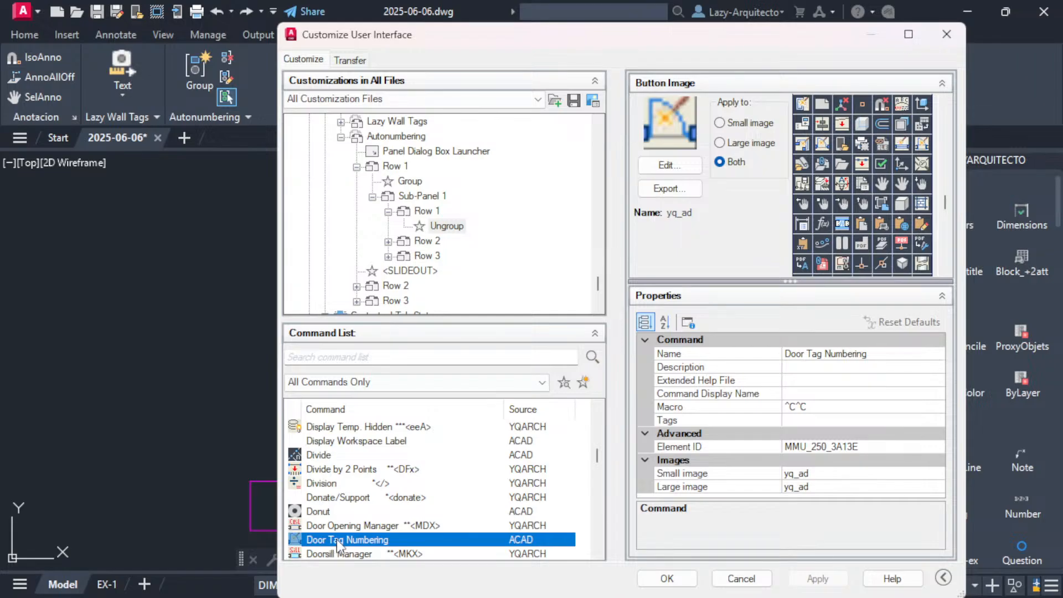
mouse_move(338, 545)
left_mouse_down()
mouse_move(293, 542)
mouse_move(257, 516)
mouse_move(224, 417)
mouse_move(216, 316)
mouse_move(268, 239)
mouse_move(465, 222)
left_mouse_up()
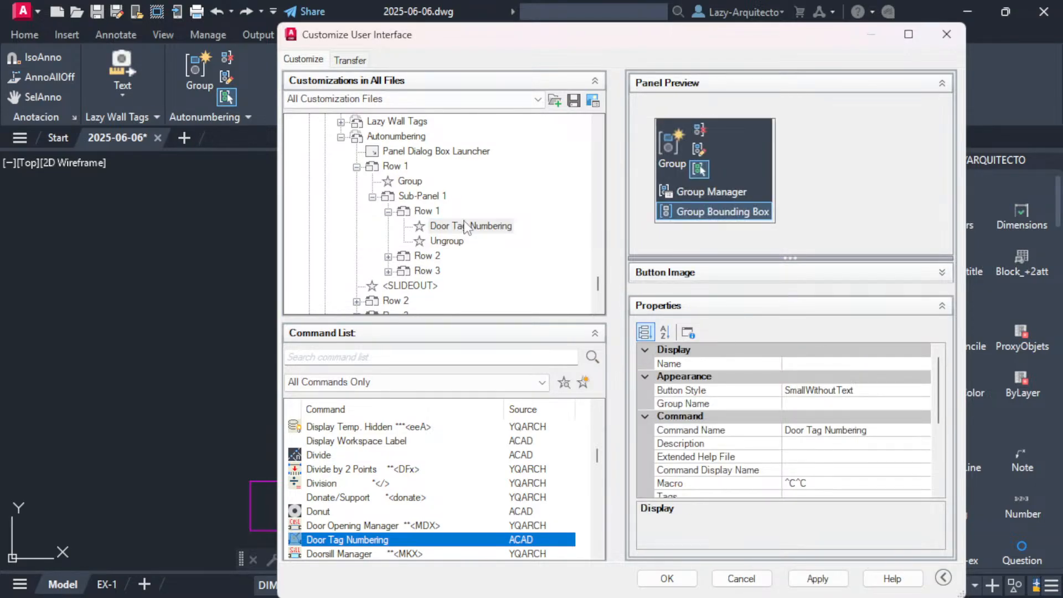
left_click(457, 242)
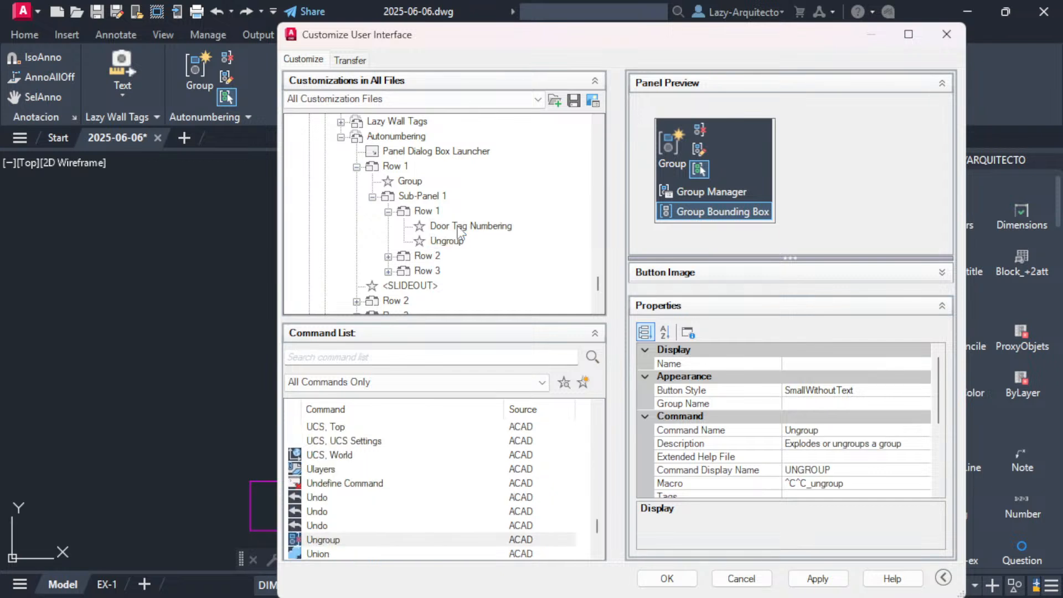
left_click(462, 227)
Remove the Ungroup button from Row 1 of Sub-Panel 1, then save the customization and close the editor.
left_click(457, 243)
right_click(459, 246)
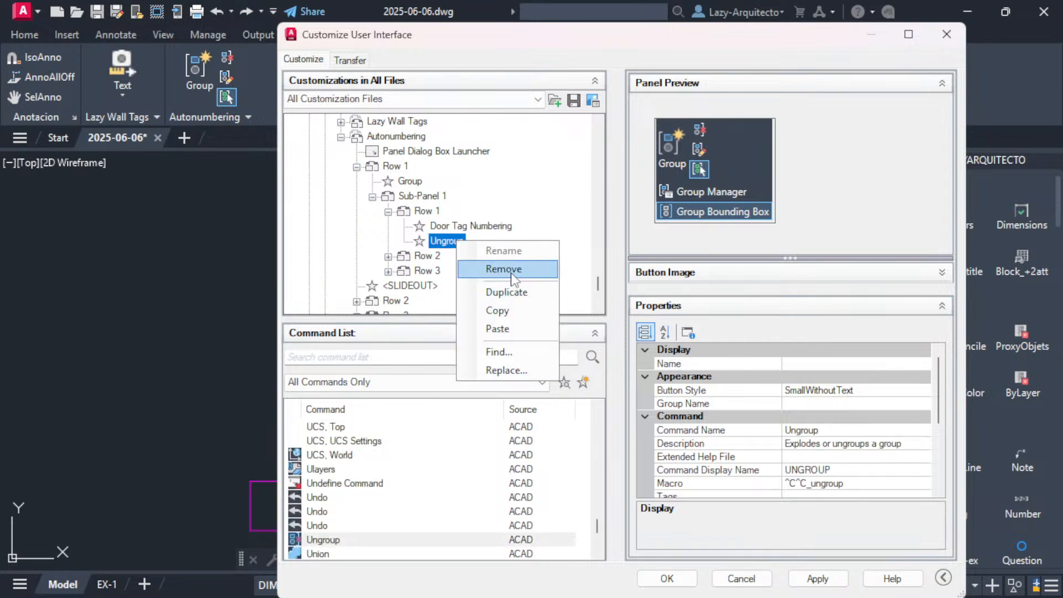
right_click(439, 242)
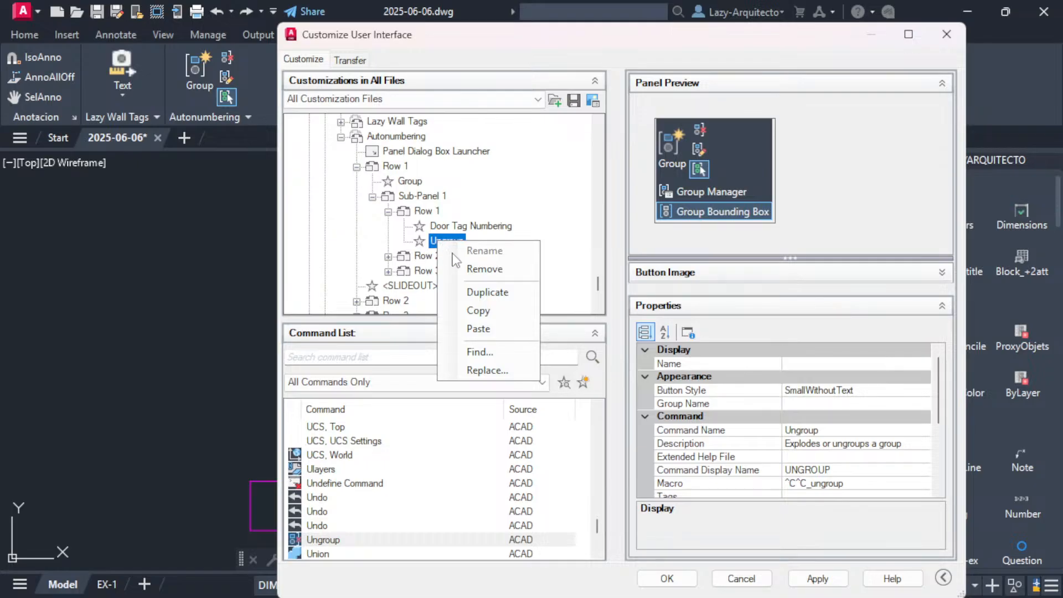
left_click(483, 270)
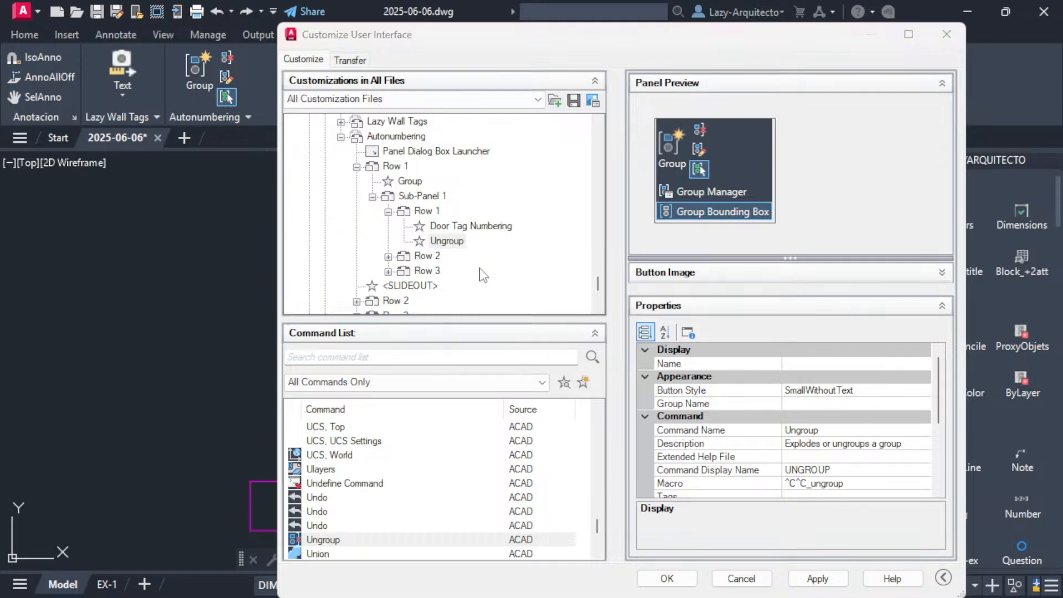
left_click(631, 354)
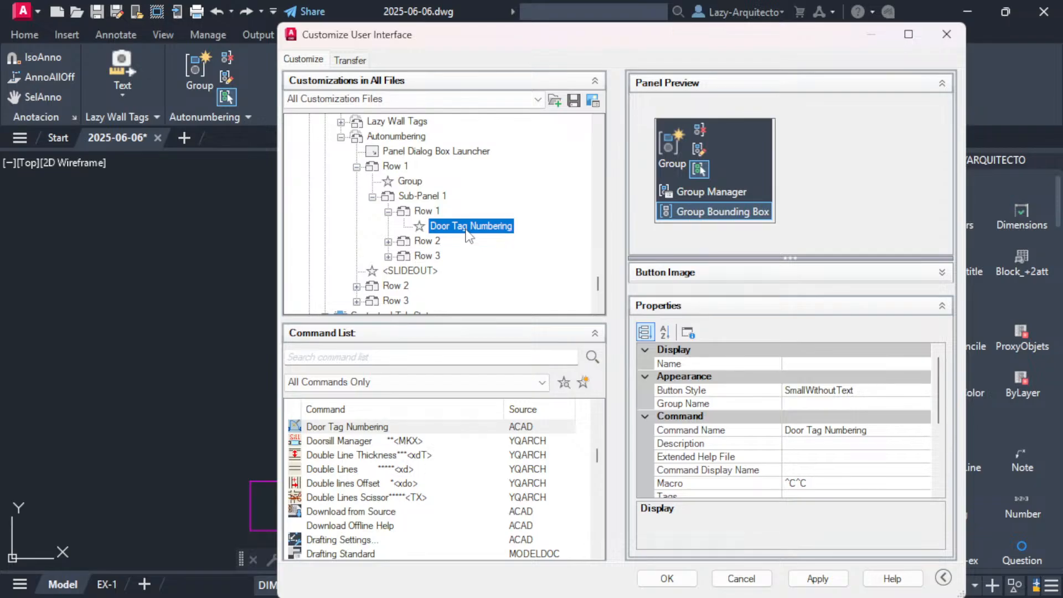
left_click(825, 580)
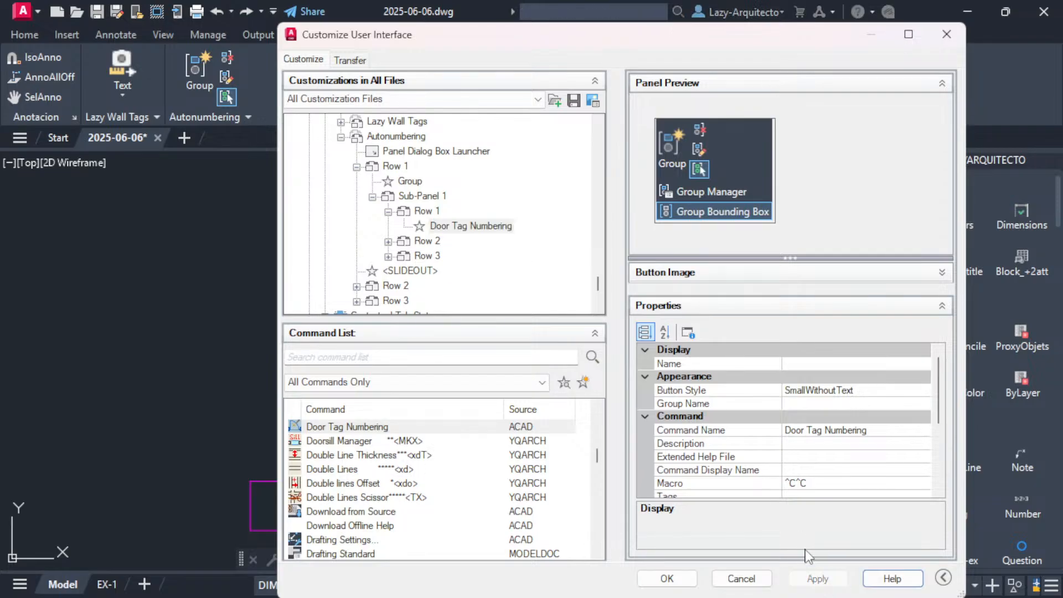
left_click(667, 578)
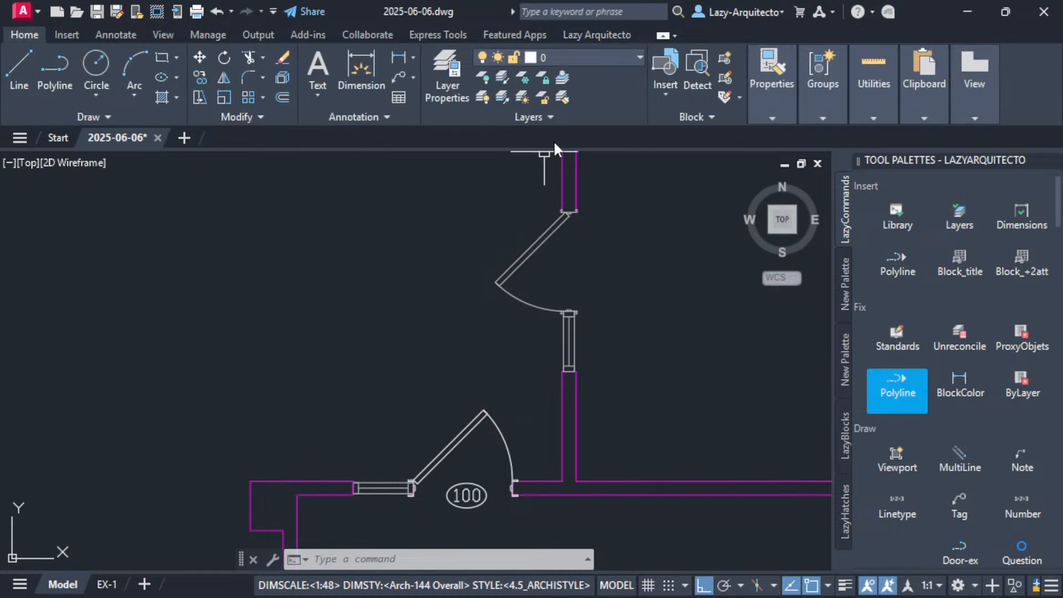
Show the Lazy Arquitecto ribbon tab and test the Door Tag Numbering button in the Autonumbering panel.
left_click(586, 36)
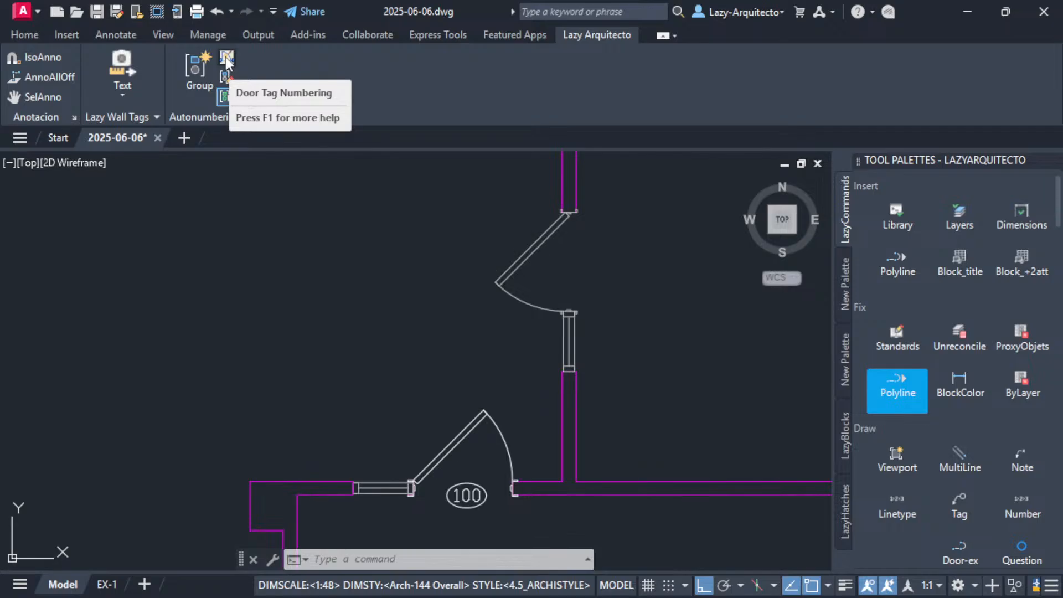
left_click(226, 97)
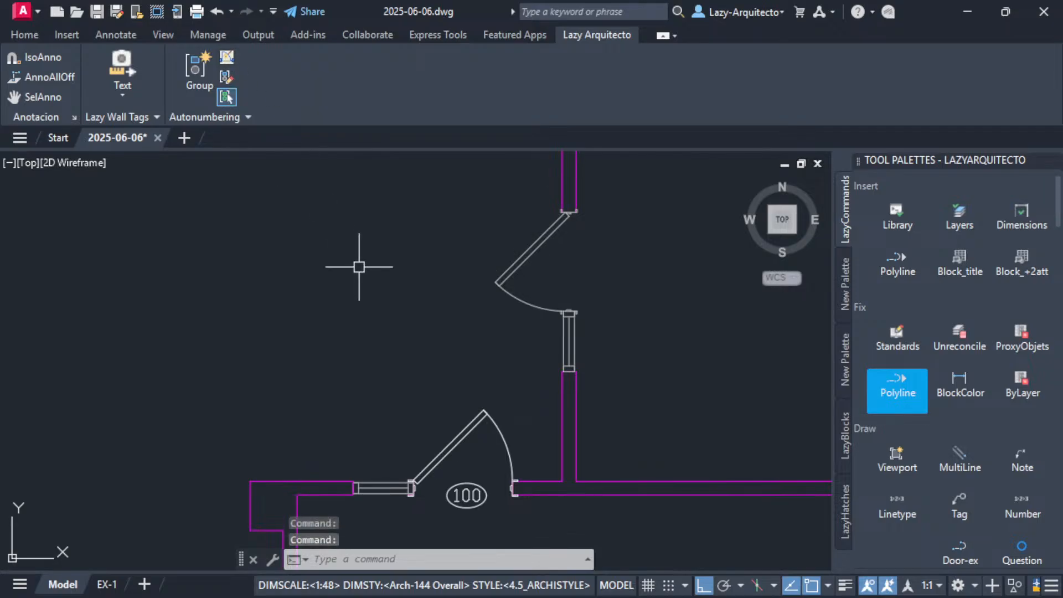
left_click(228, 59)
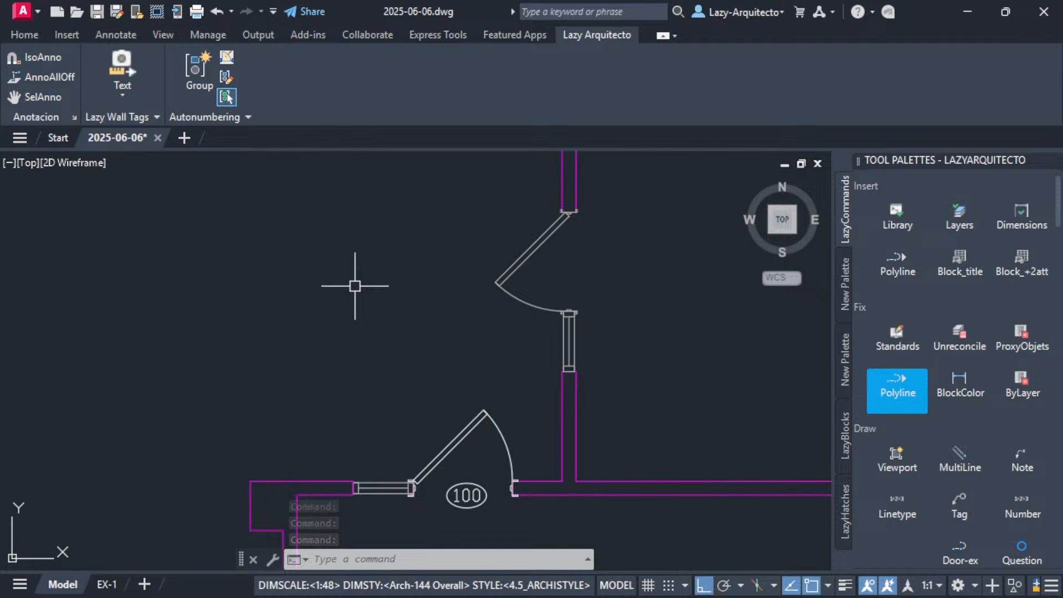
Reopen the interface customization editor with the CUI command and search the command list for door.
type("cui")
key("Return")
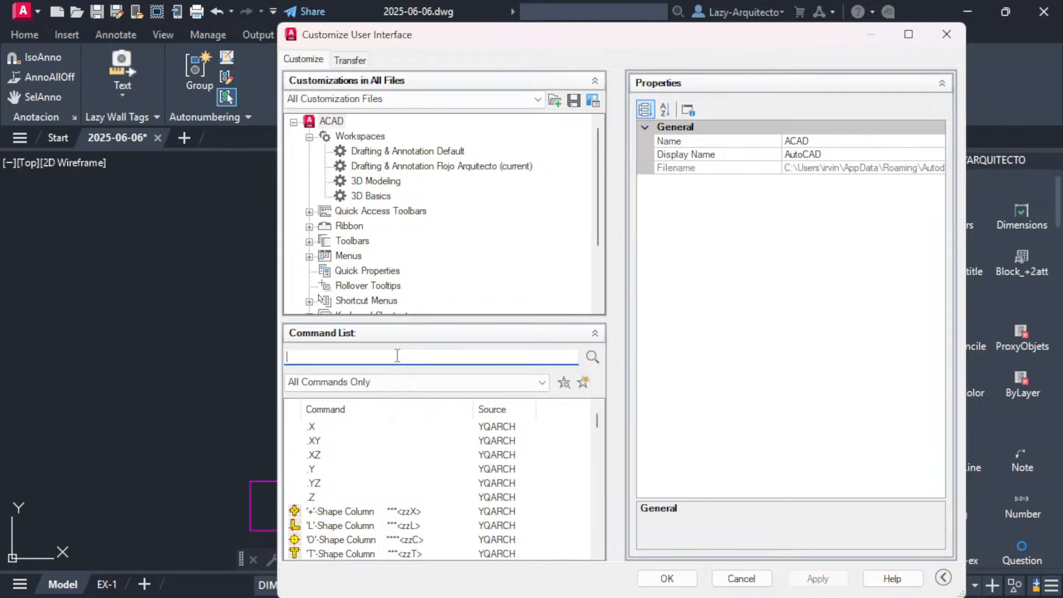
type("do")
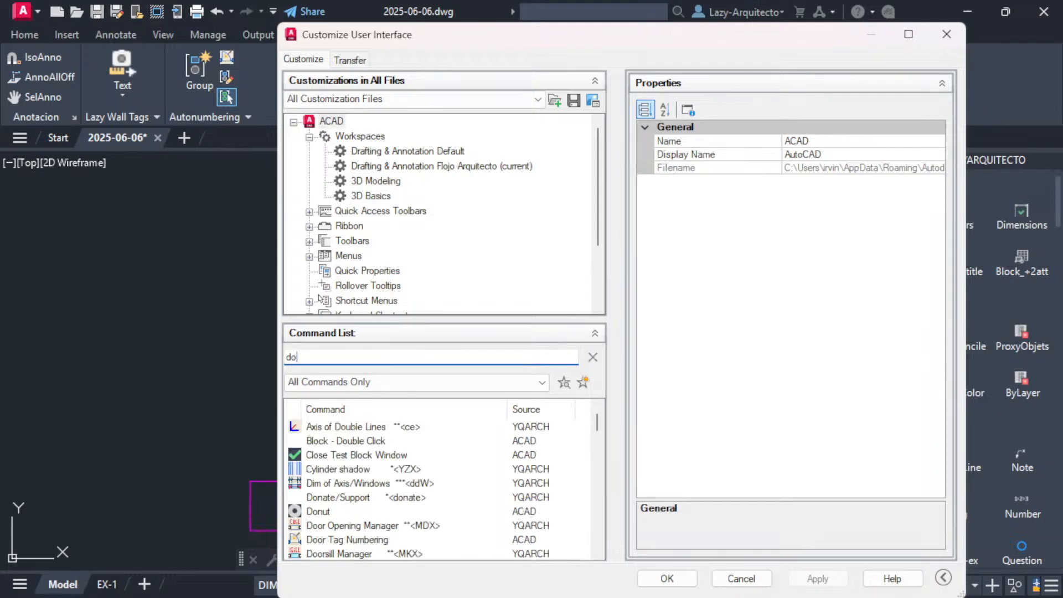
type("or")
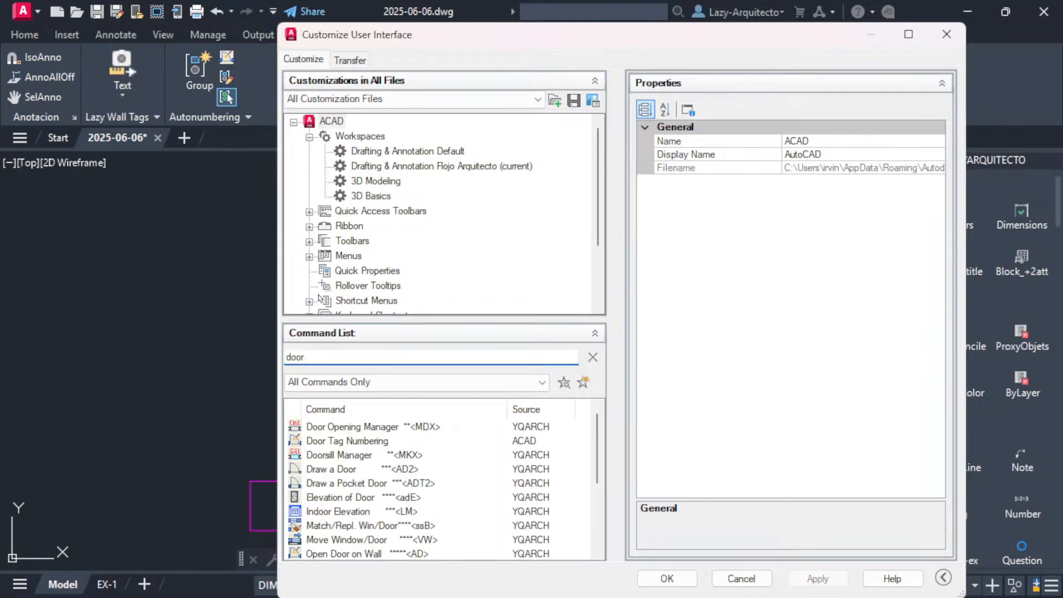
Open the macro of the Door Tag Numbering command for editing in the Long String Editor.
left_click(366, 443)
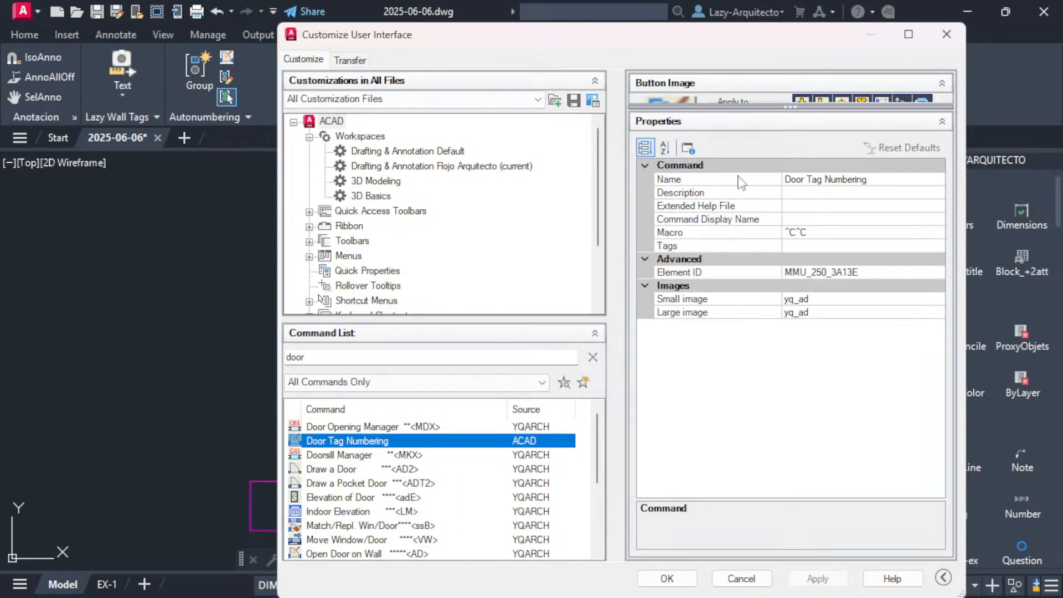
left_click_drag(792, 108, 769, 263)
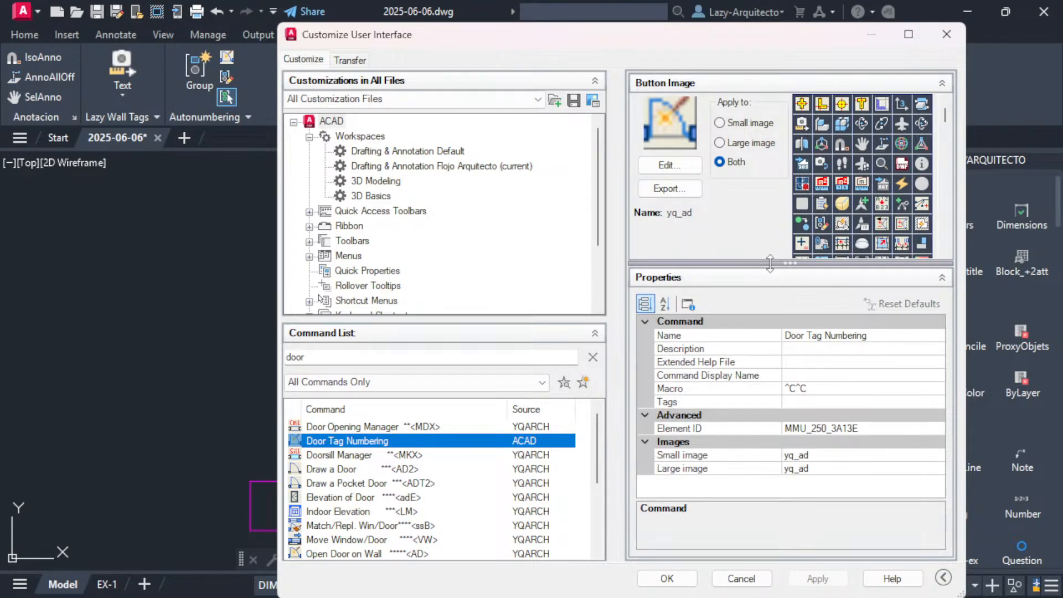
left_click(824, 388)
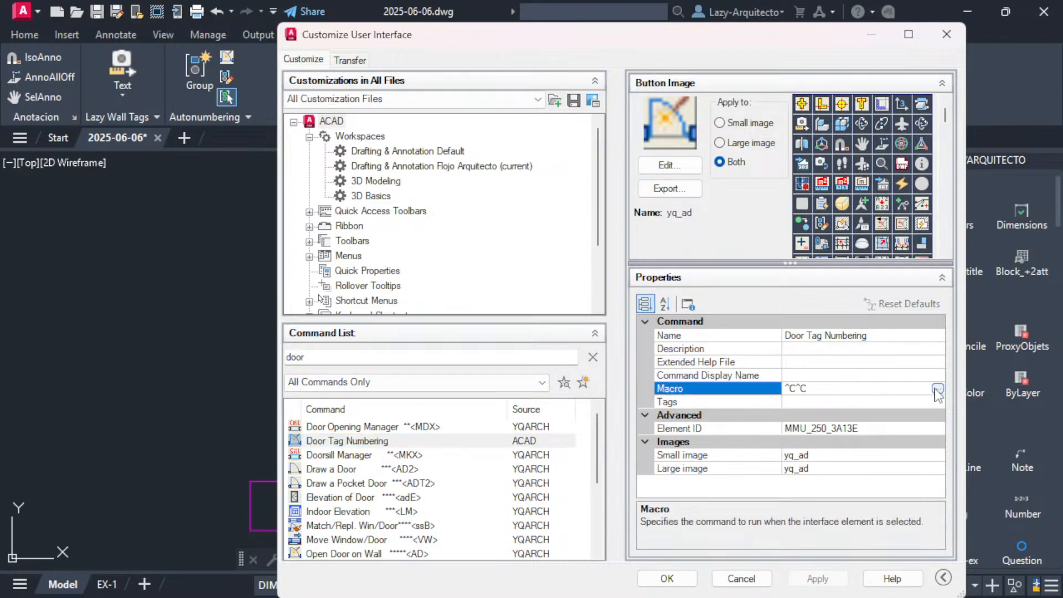
left_click(937, 389)
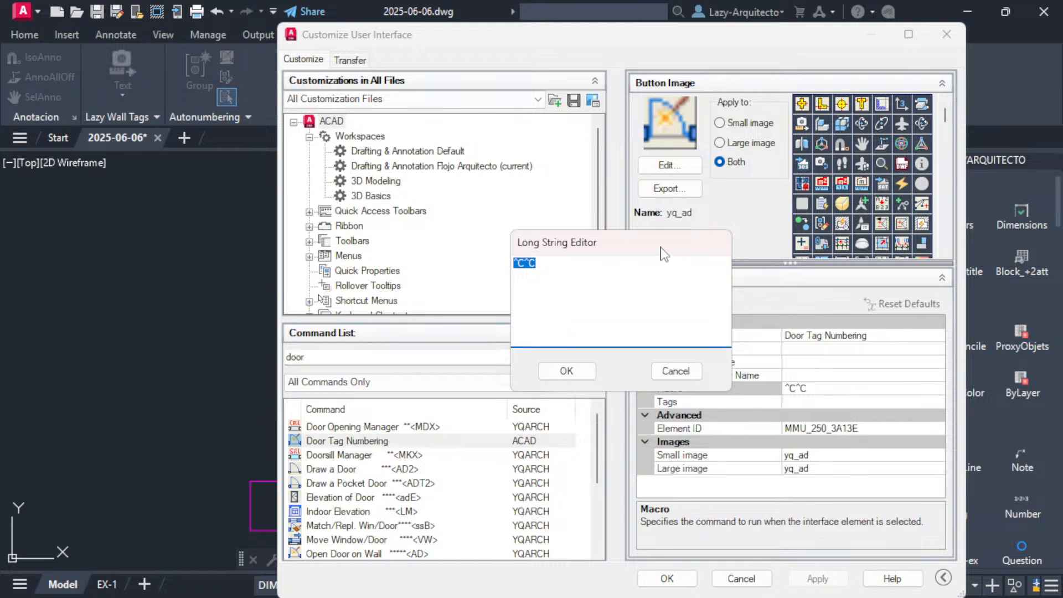
left_click_drag(663, 254, 436, 360)
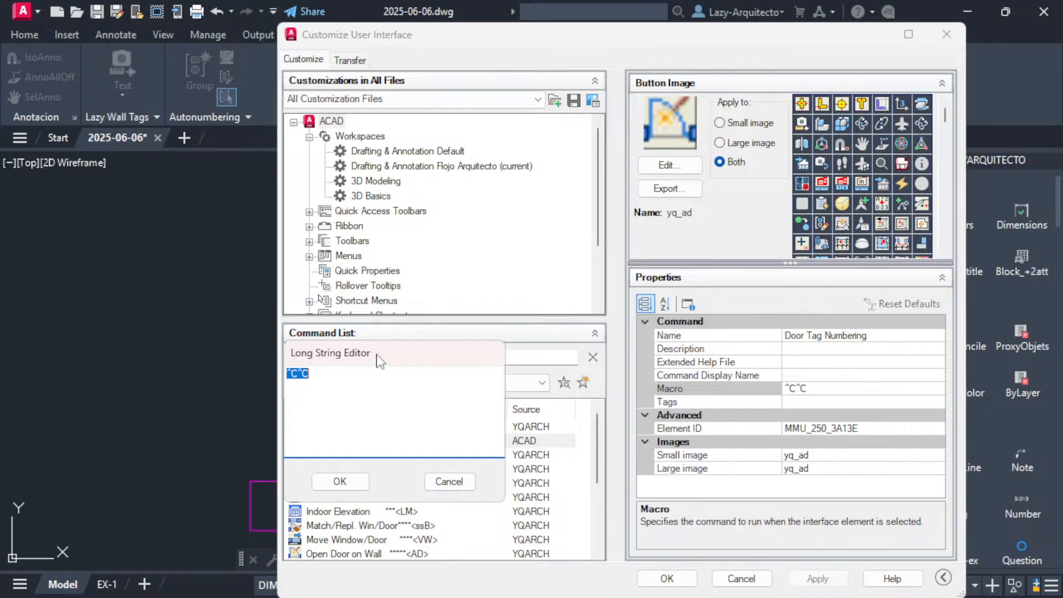
left_click_drag(380, 356, 559, 280)
left_click(538, 292)
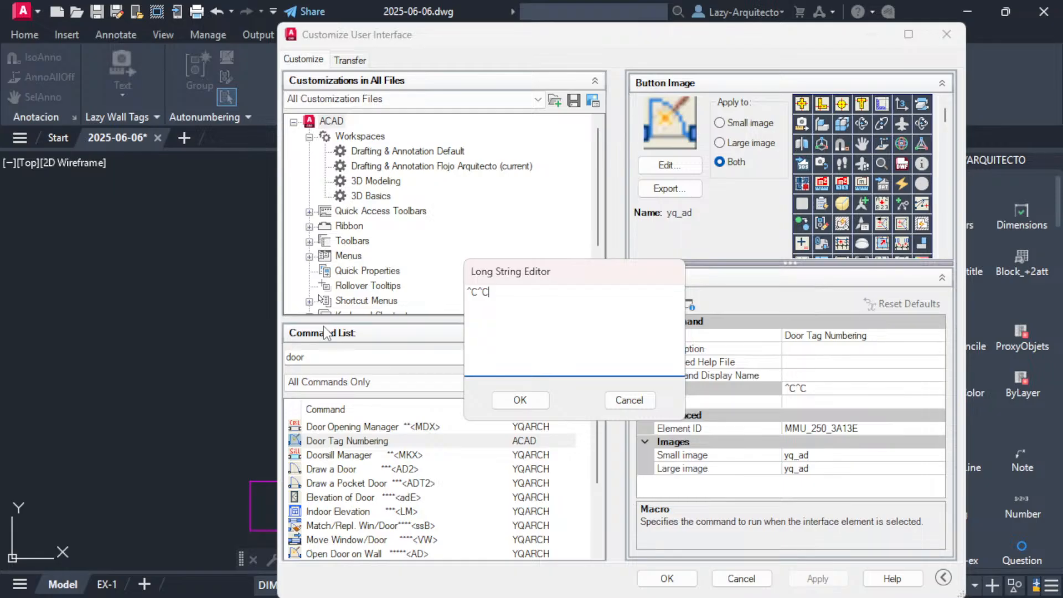
Switch to the browser with the Lazy Arquitectos Patreon page and open the LazyMACROS collection.
key("alt+Tab")
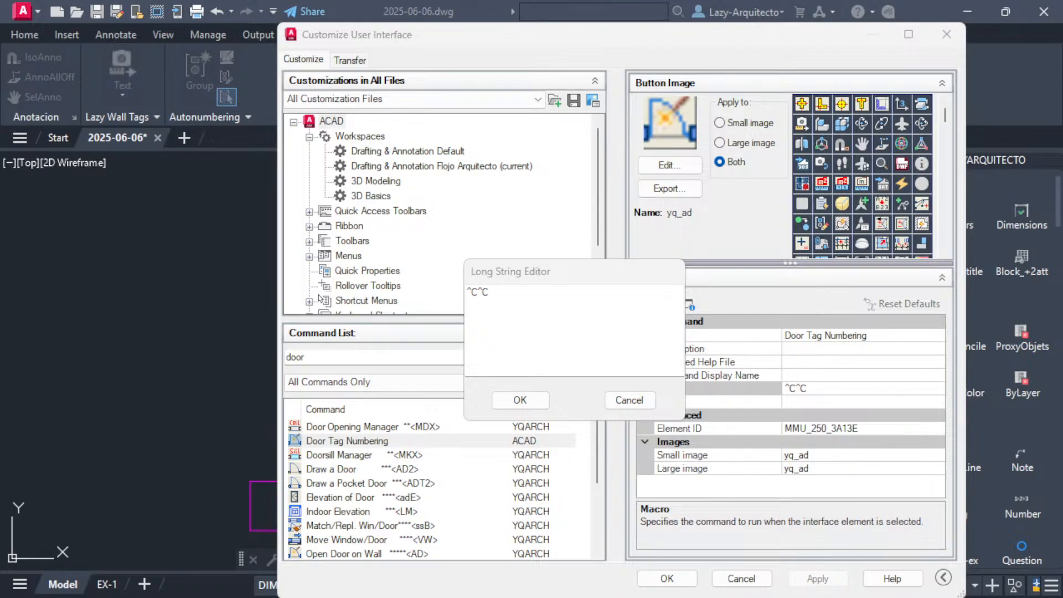
key("alt+Tab")
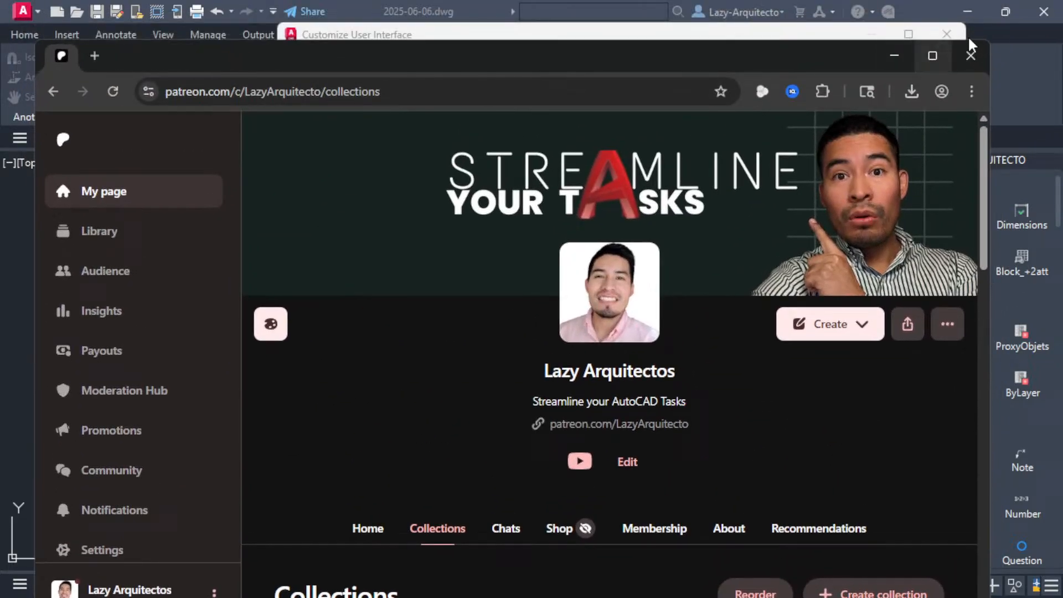
left_click(933, 56)
scroll(491, 357, "down", 4)
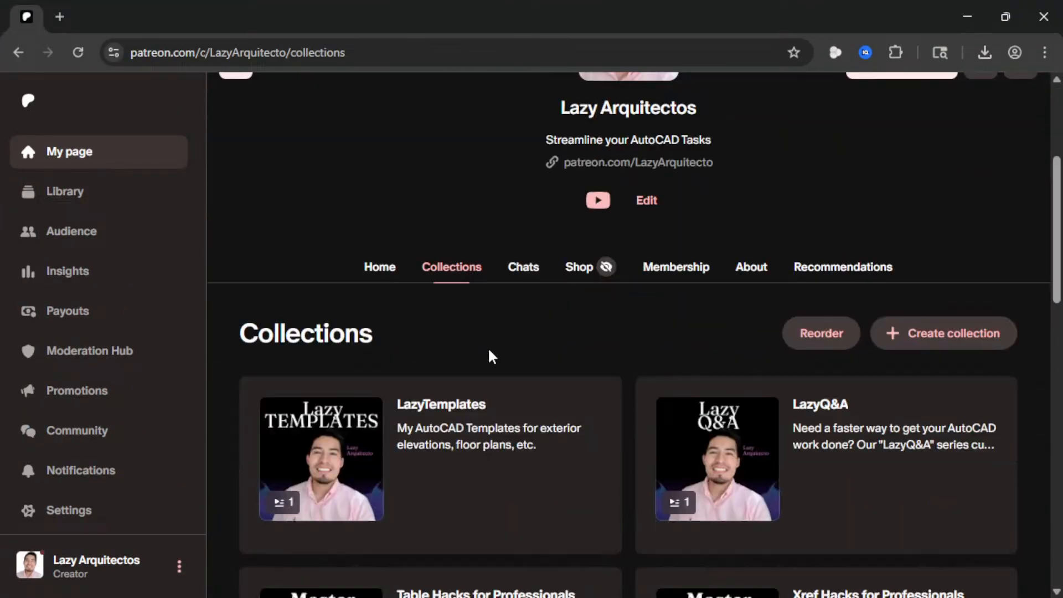
scroll(491, 357, "up", 3)
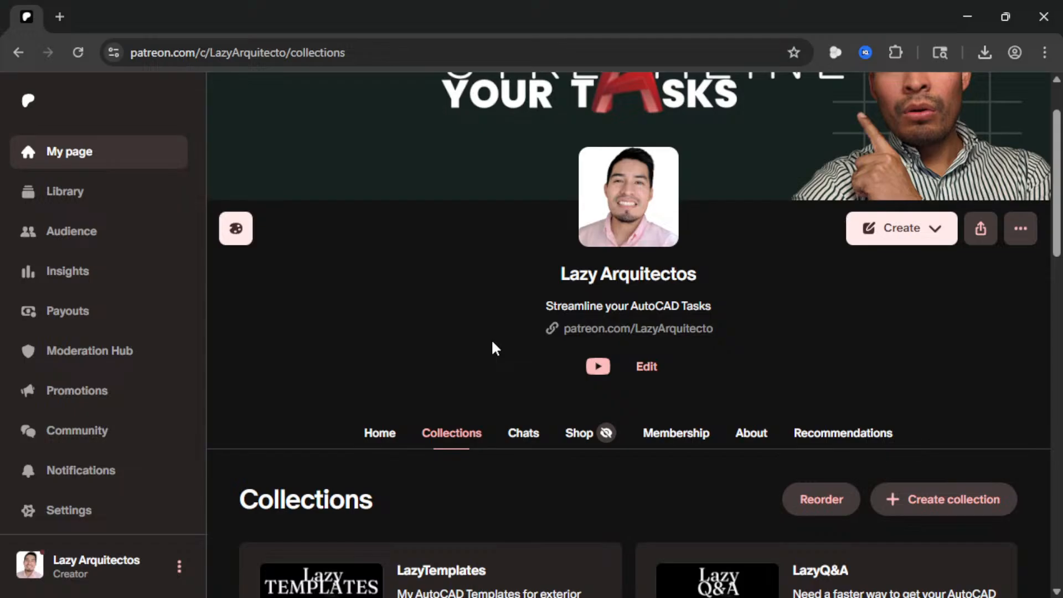
scroll(494, 348, "up", 2)
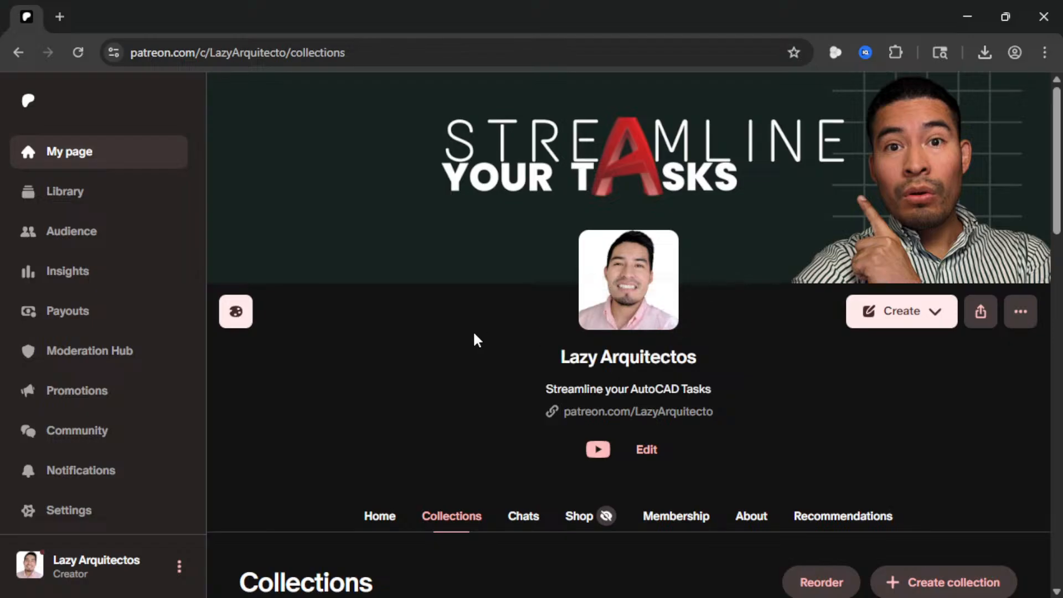
scroll(474, 339, "down", 4)
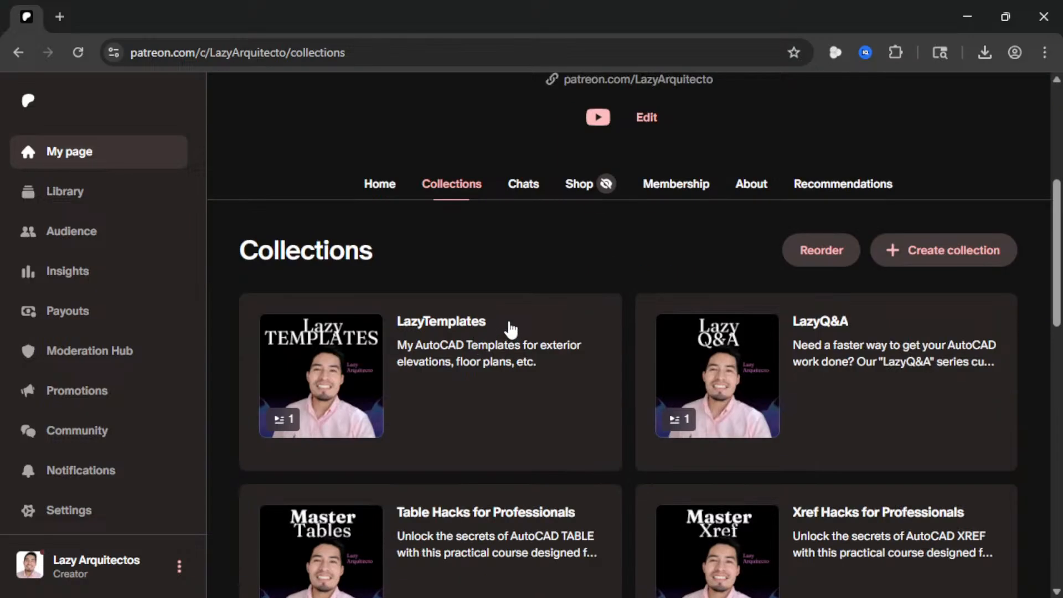
left_click(452, 271)
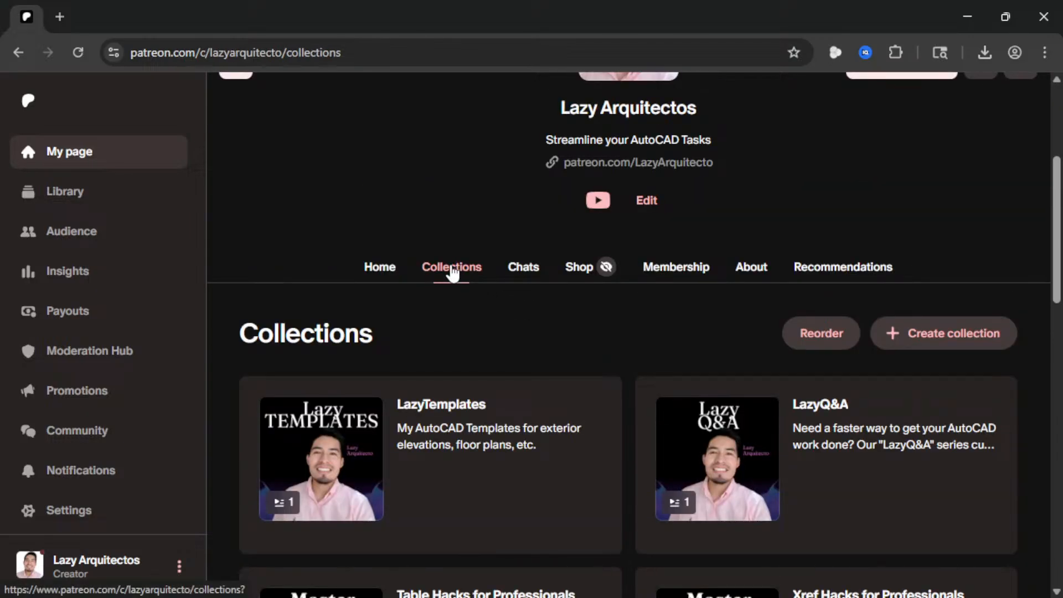
scroll(584, 316, "down", 10)
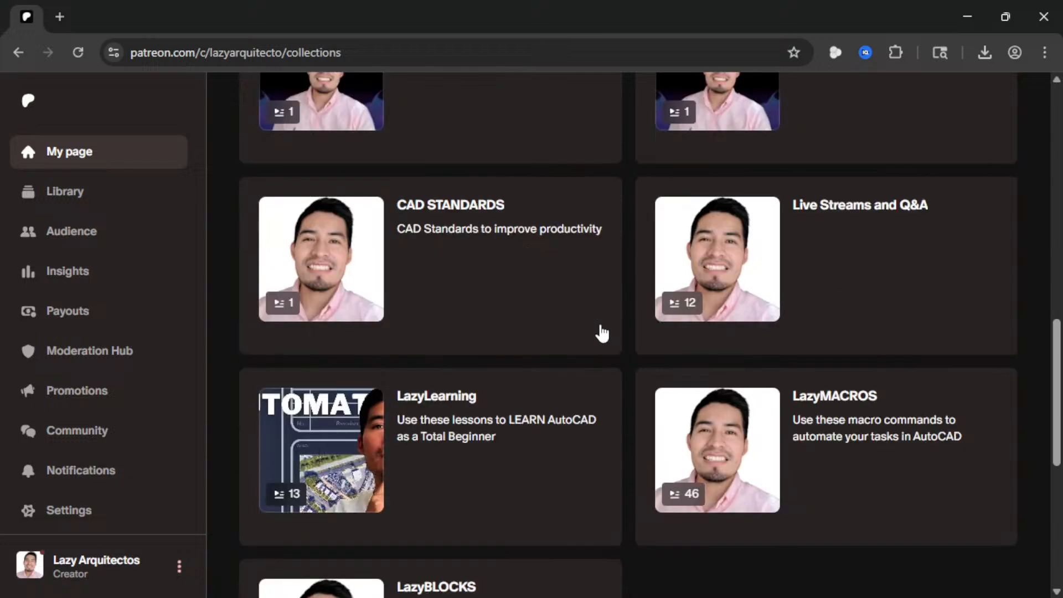
scroll(603, 335, "down", 1)
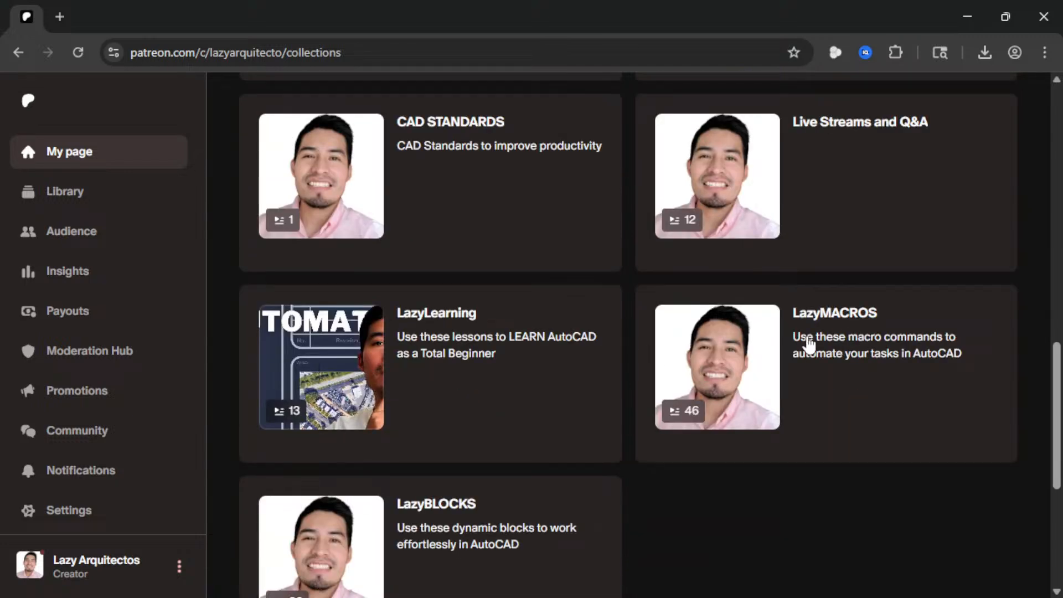
left_click(740, 364)
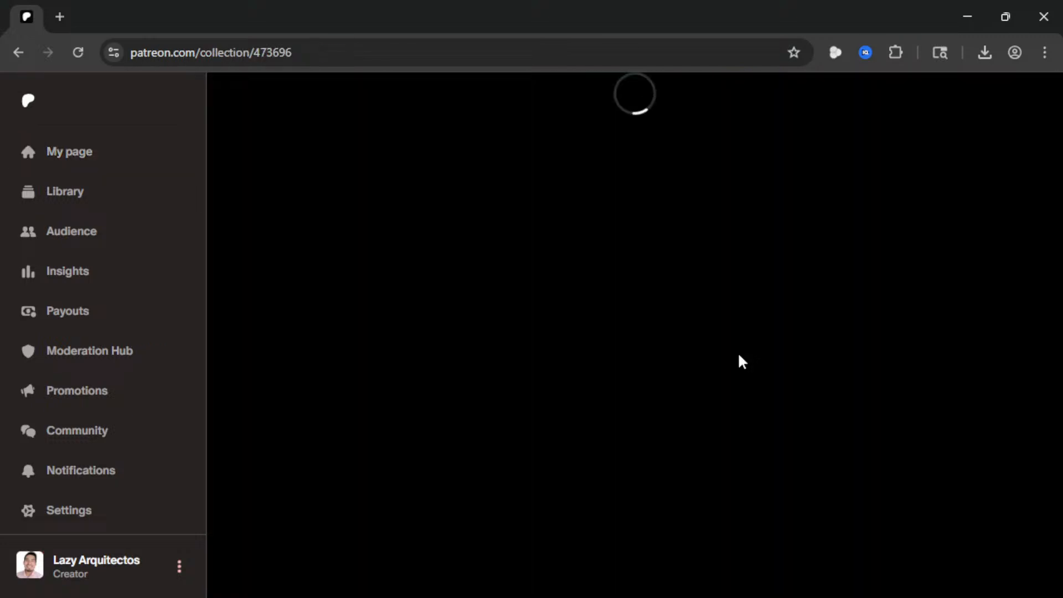
Load more posts in the LazyMACROS collection and open the Automatic Block Numbering Command post.
scroll(426, 399, "down", 3)
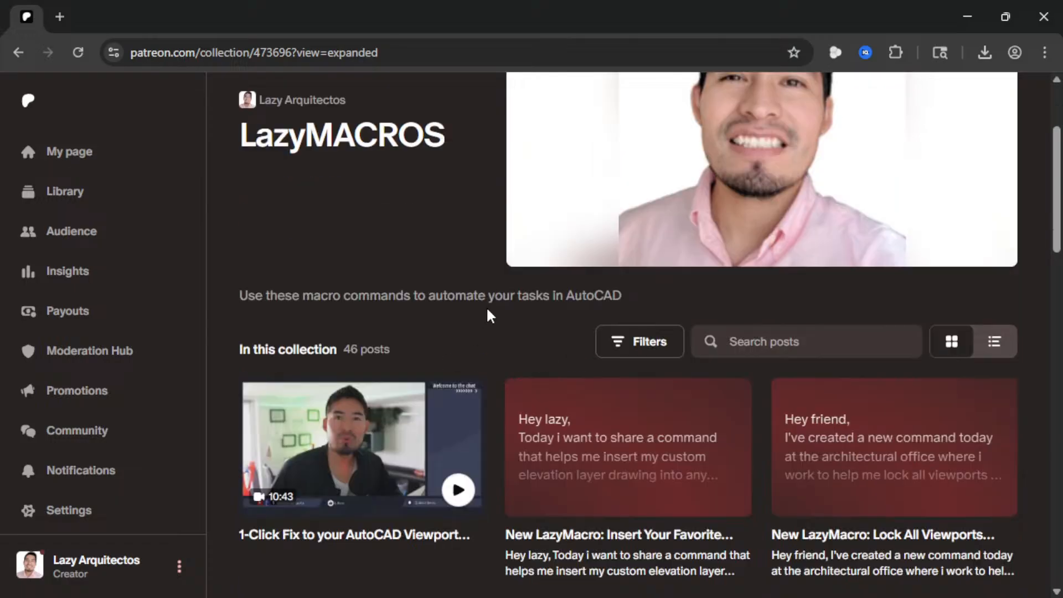
scroll(490, 316, "down", 4)
scroll(490, 315, "down", 1)
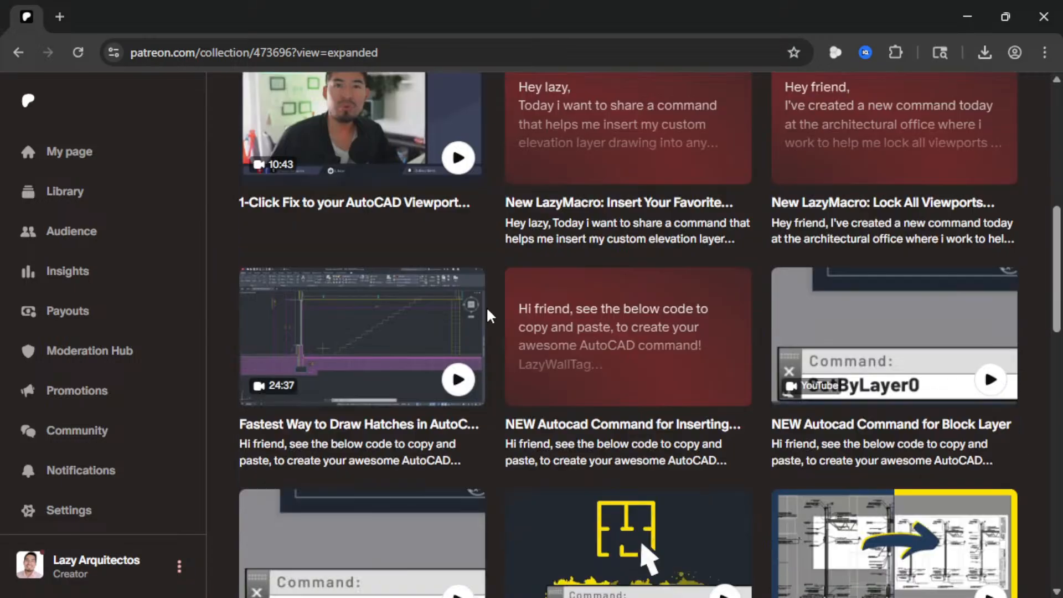
scroll(489, 316, "down", 5)
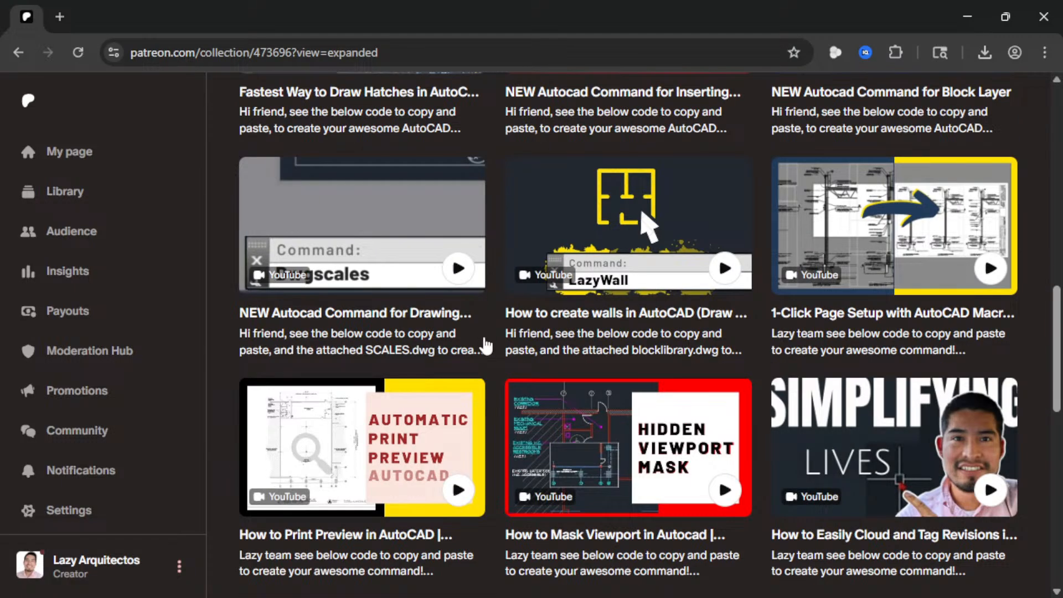
scroll(495, 350, "down", 1)
scroll(494, 350, "down", 3)
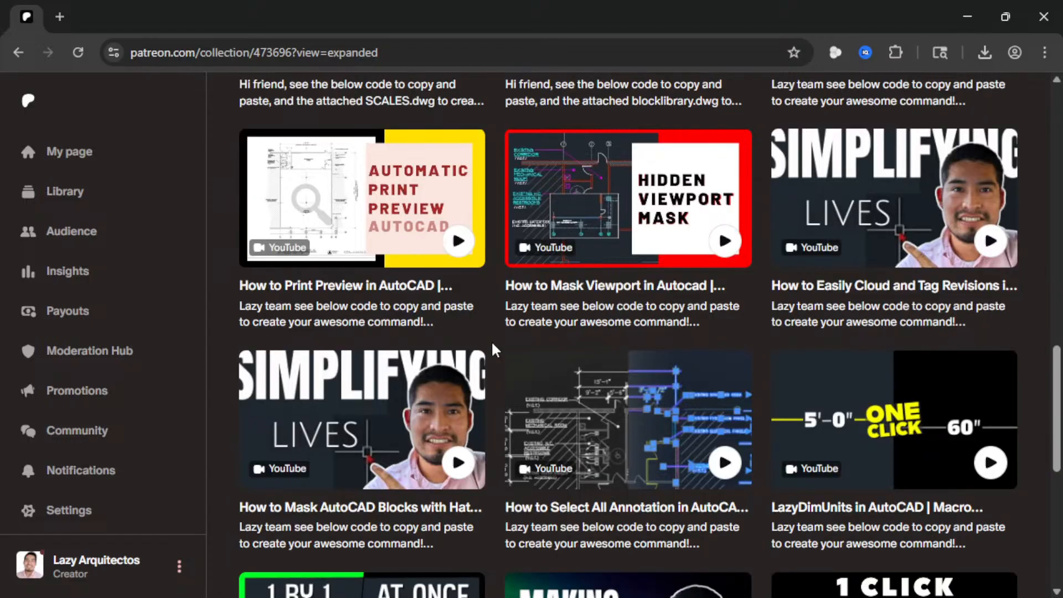
scroll(494, 350, "down", 2)
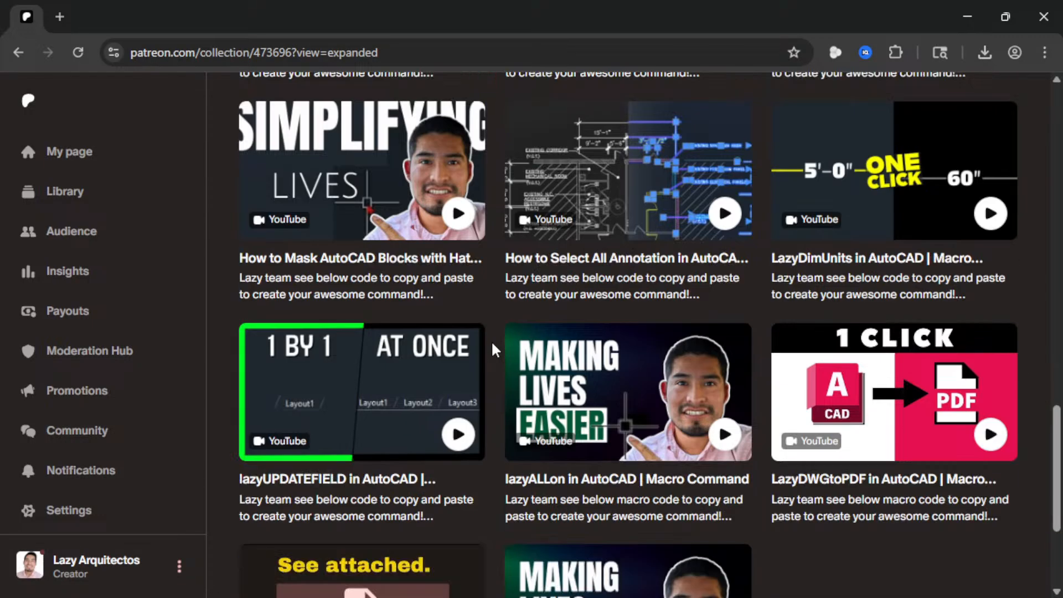
scroll(494, 350, "down", 3)
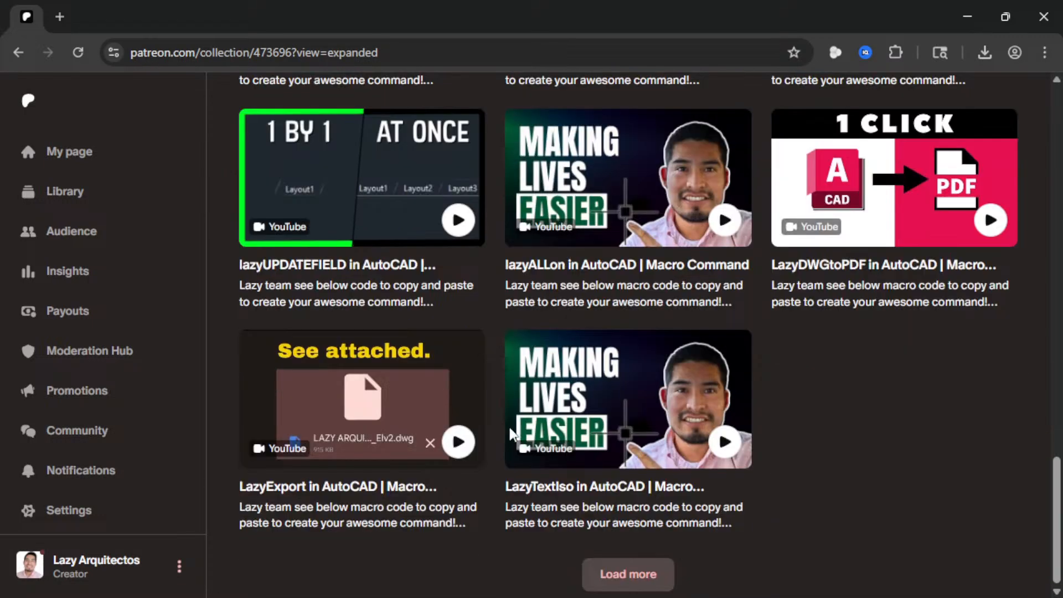
left_click(626, 588)
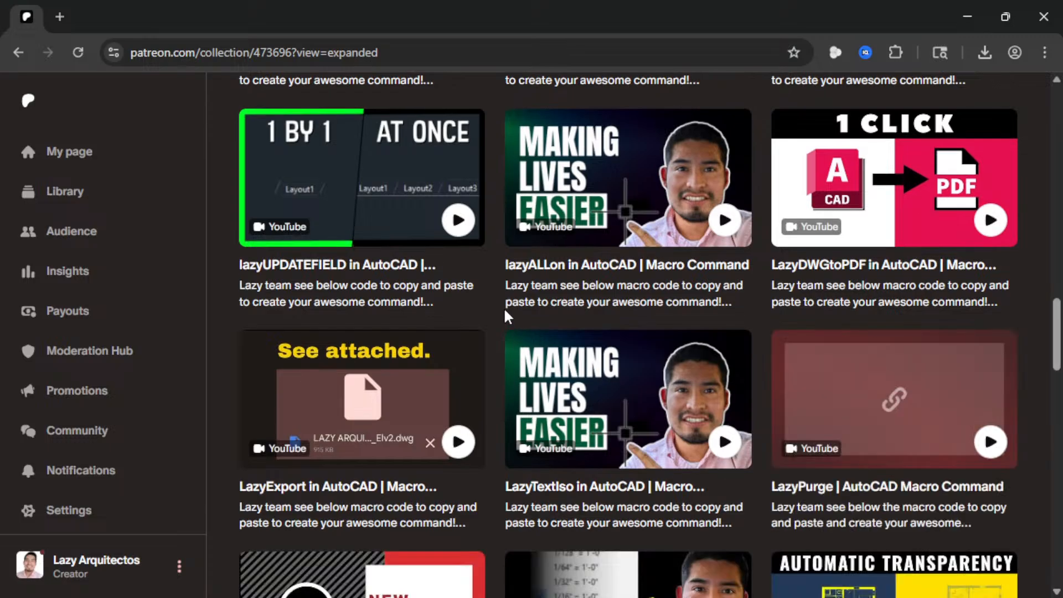
scroll(505, 321, "down", 1)
scroll(505, 321, "down", 10)
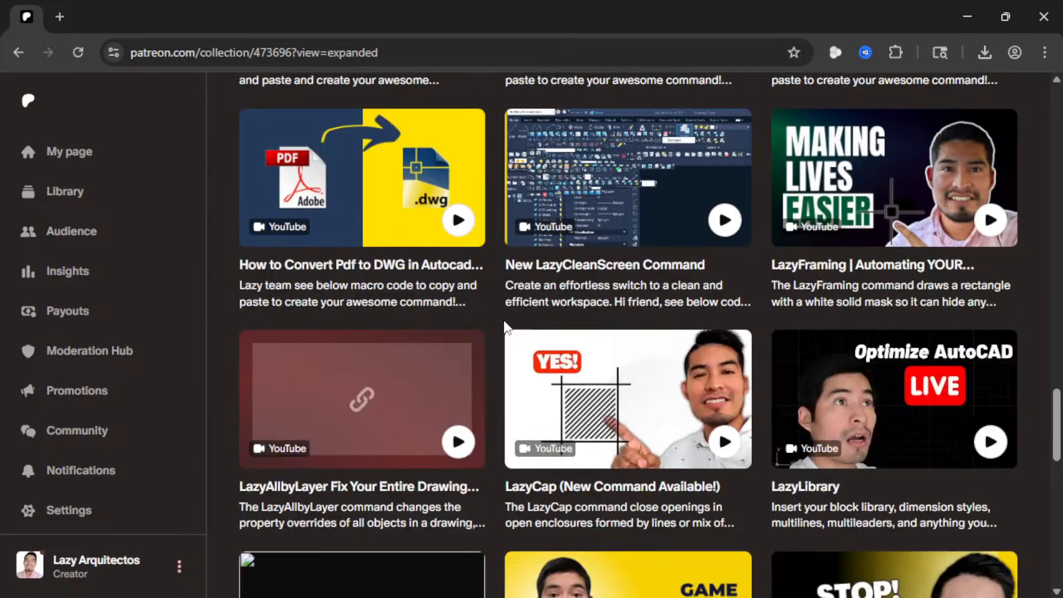
scroll(505, 327, "down", 8)
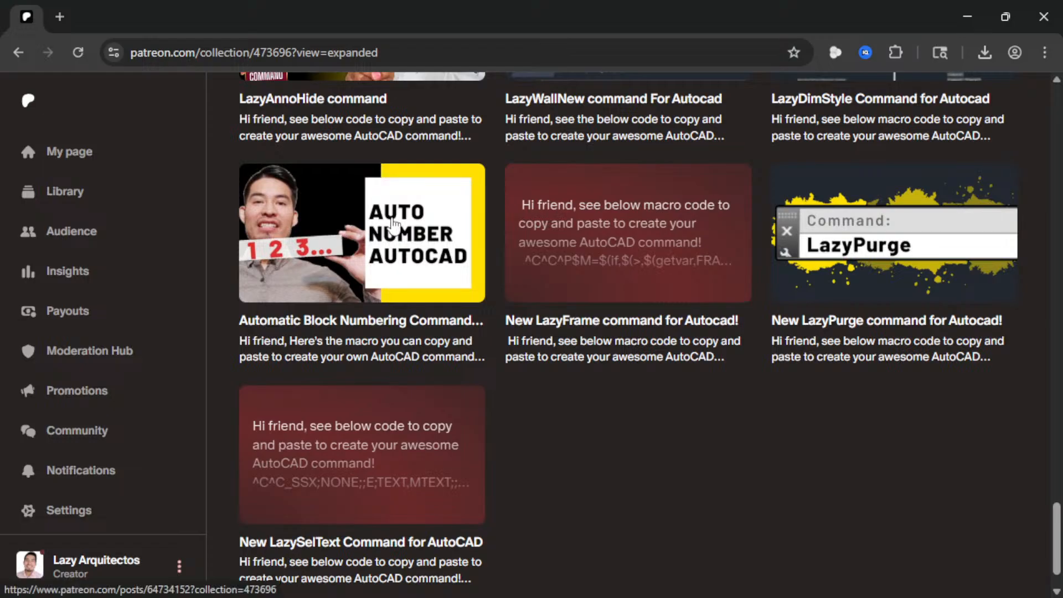
left_click(393, 222)
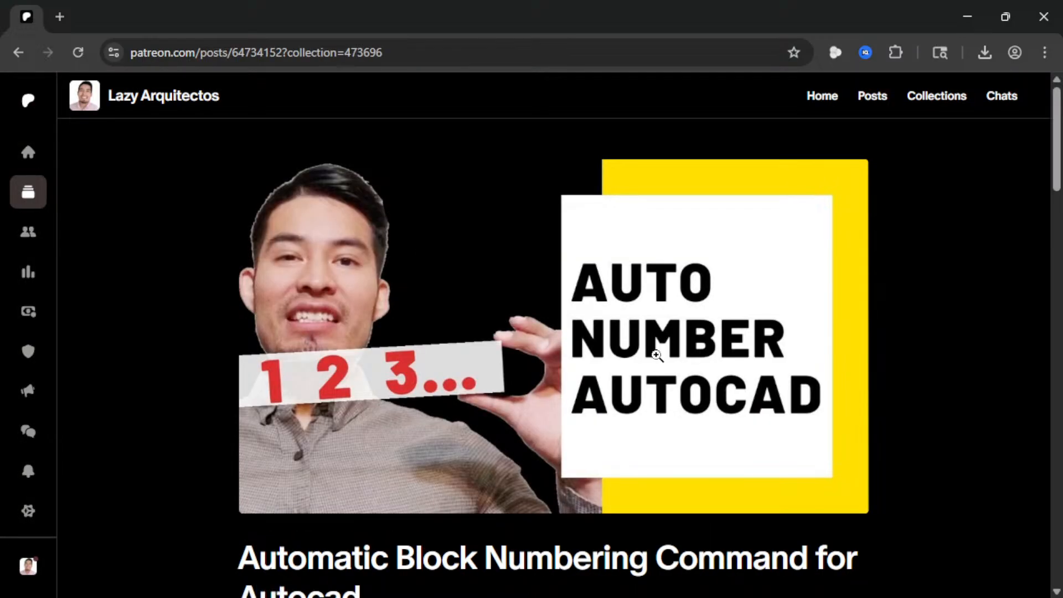
Copy the first macro in the post, the version for blocks with Scale Uniformly set to YES.
scroll(648, 346, "down", 4)
scroll(548, 343, "down", 4)
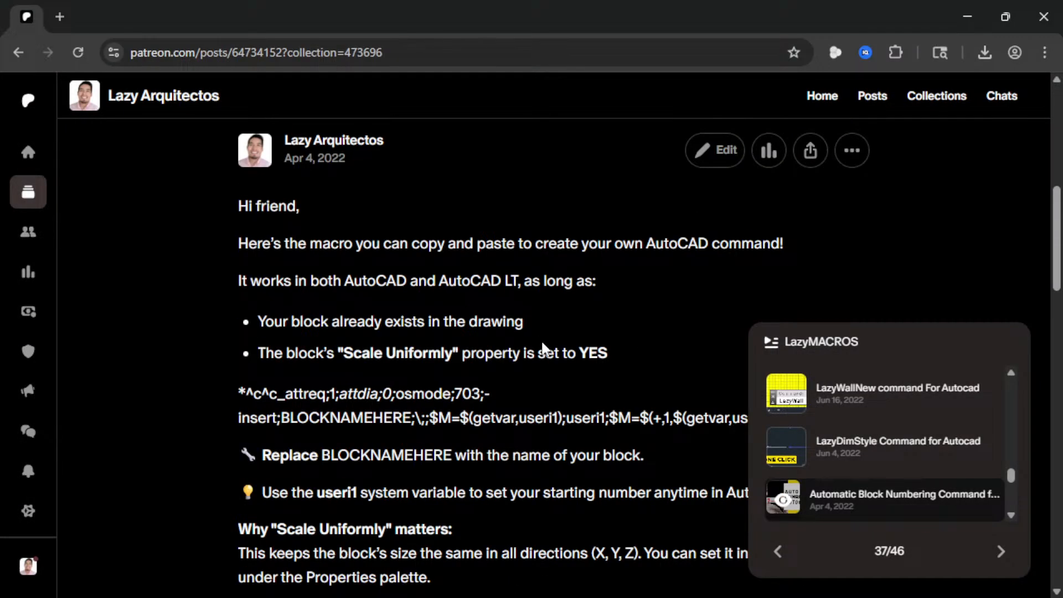
scroll(381, 348, "down", 3)
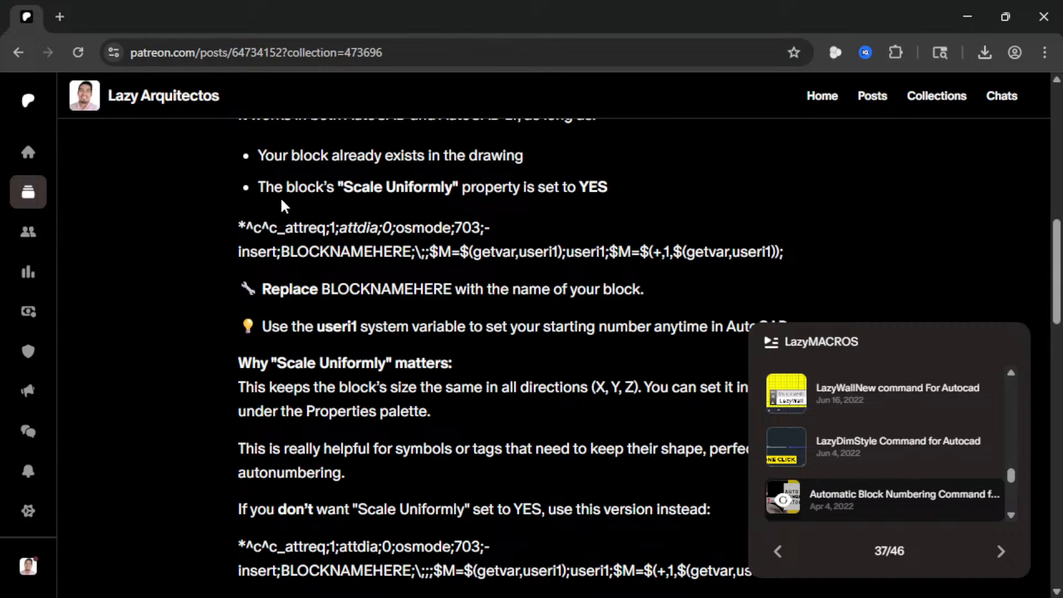
left_click_drag(240, 223, 789, 256)
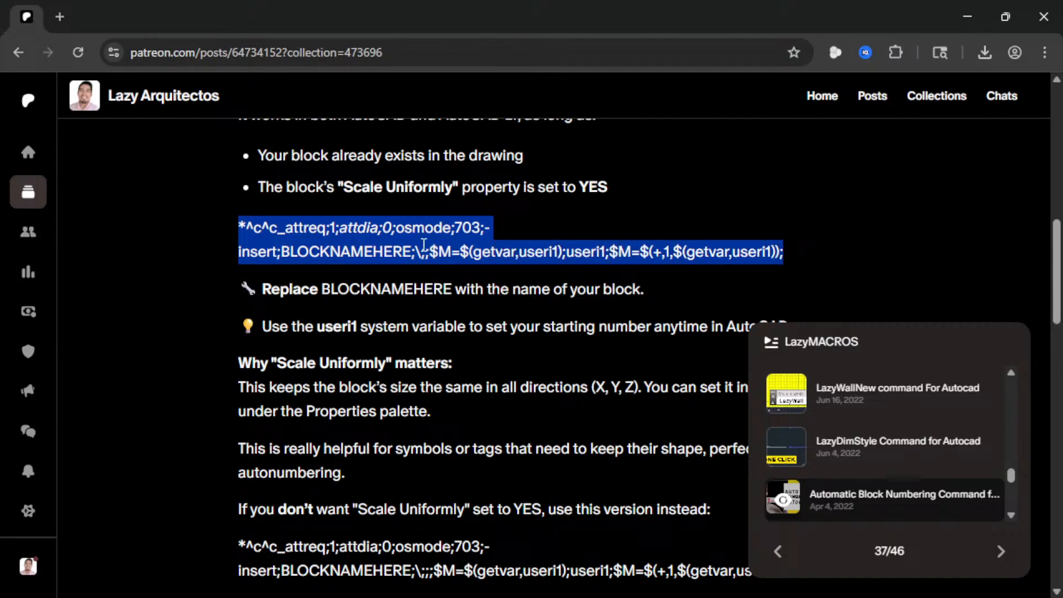
right_click(333, 233)
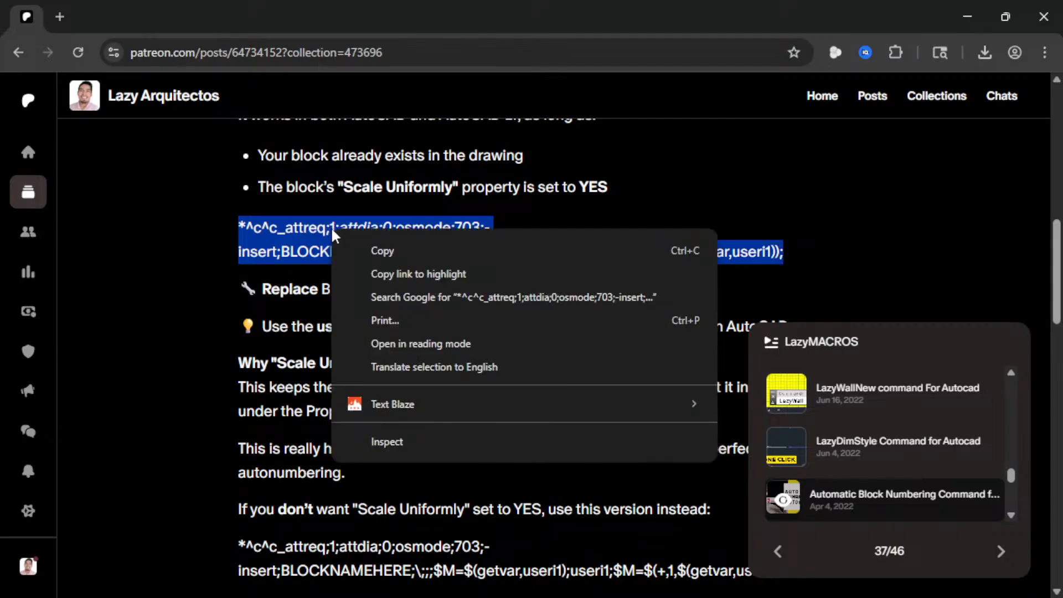
left_click(387, 250)
left_click(440, 349)
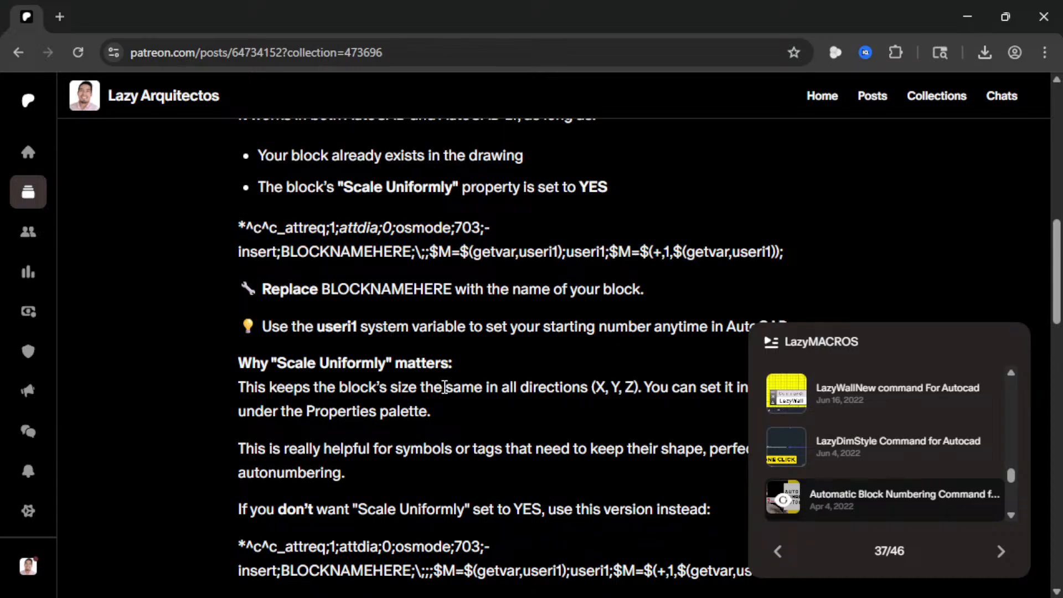
scroll(444, 386, "up", 3)
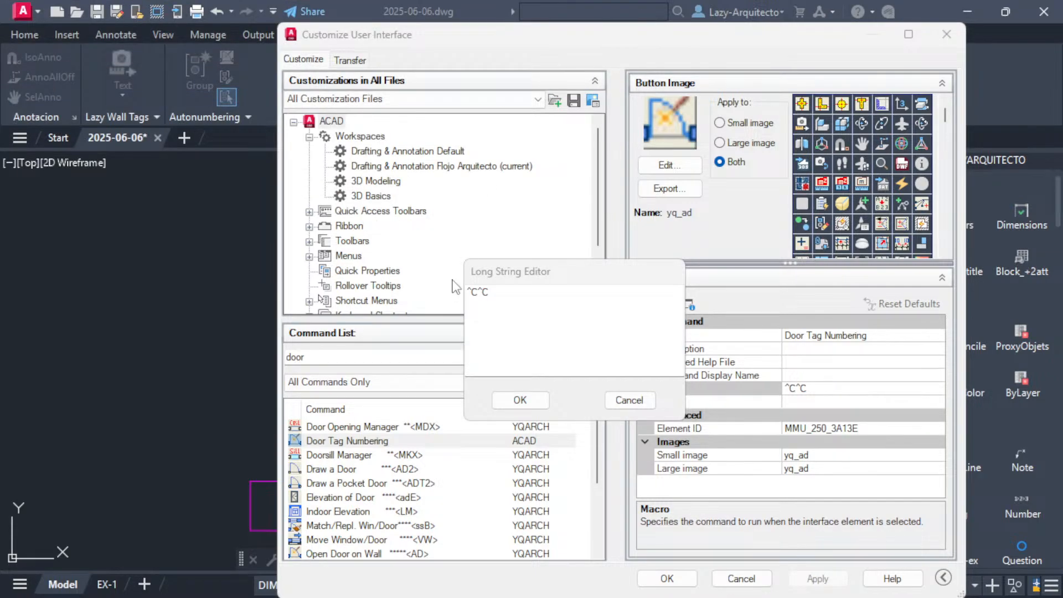
Switch back to AutoCAD and replace the Door Tag Numbering macro text with the copied macro containing the BLOCKNAMEHERE placeholder.
left_click(503, 293)
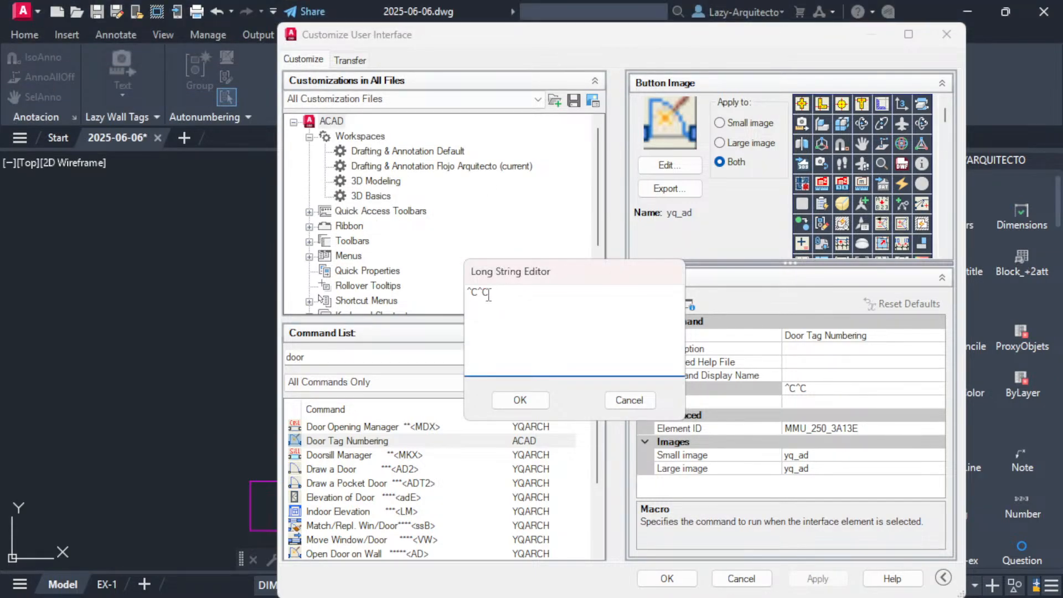
left_click_drag(490, 293, 468, 292)
right_click(481, 291)
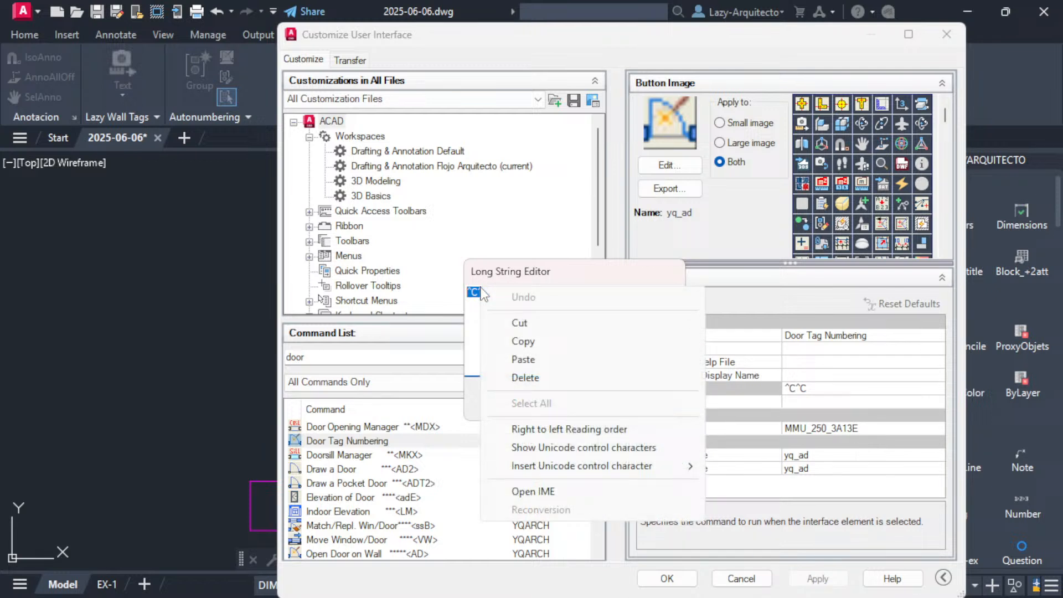
left_click(524, 359)
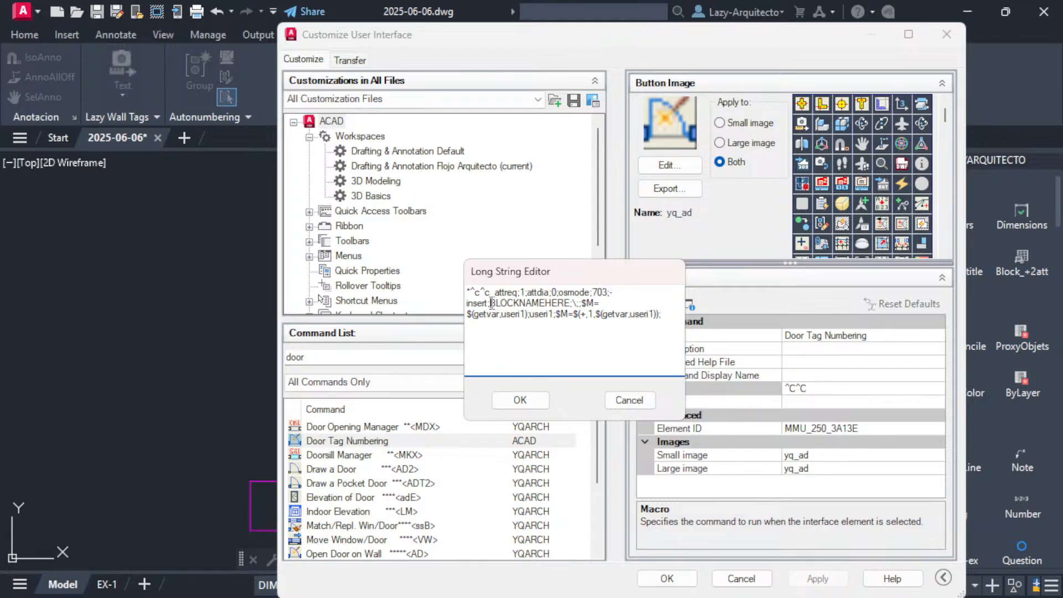
Replace the BLOCKNAMEHERE placeholder in the Door Tag Numbering macro with the block name DOOR-TAG.
left_click_drag(491, 303, 570, 303)
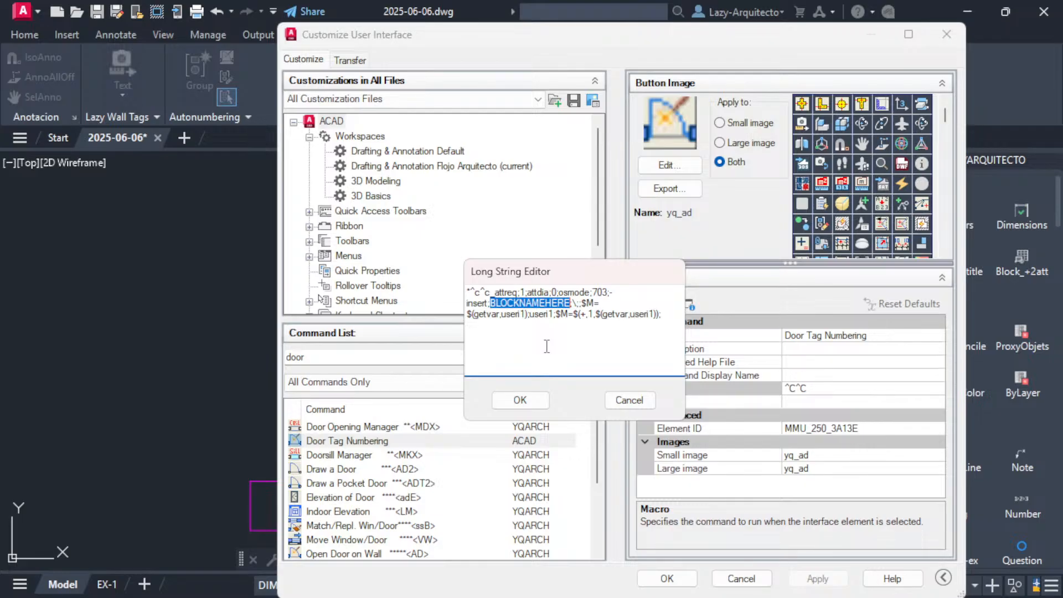
type("d")
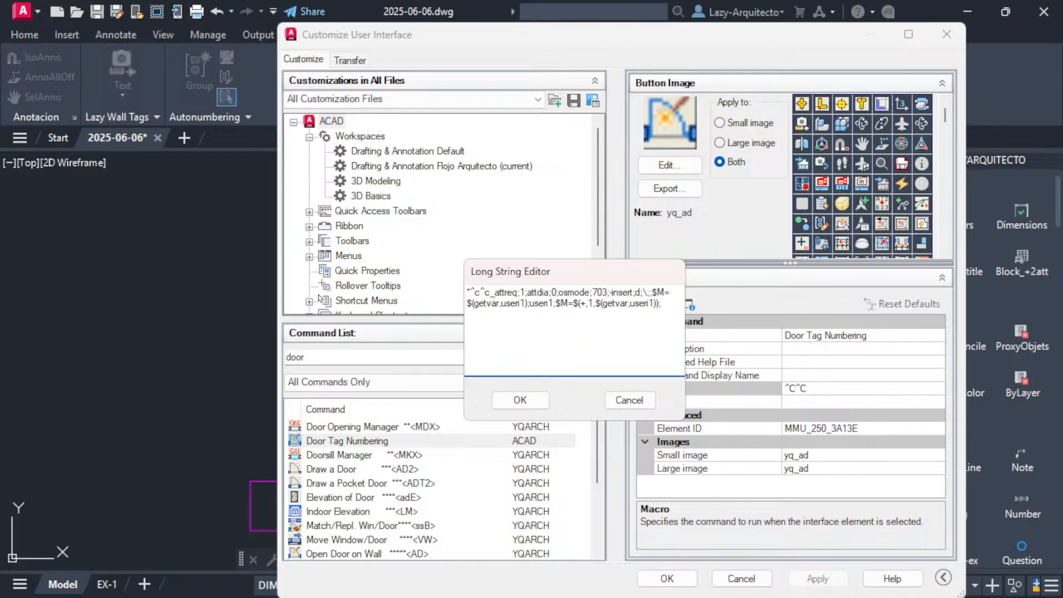
key("BackSpace")
type("DOO")
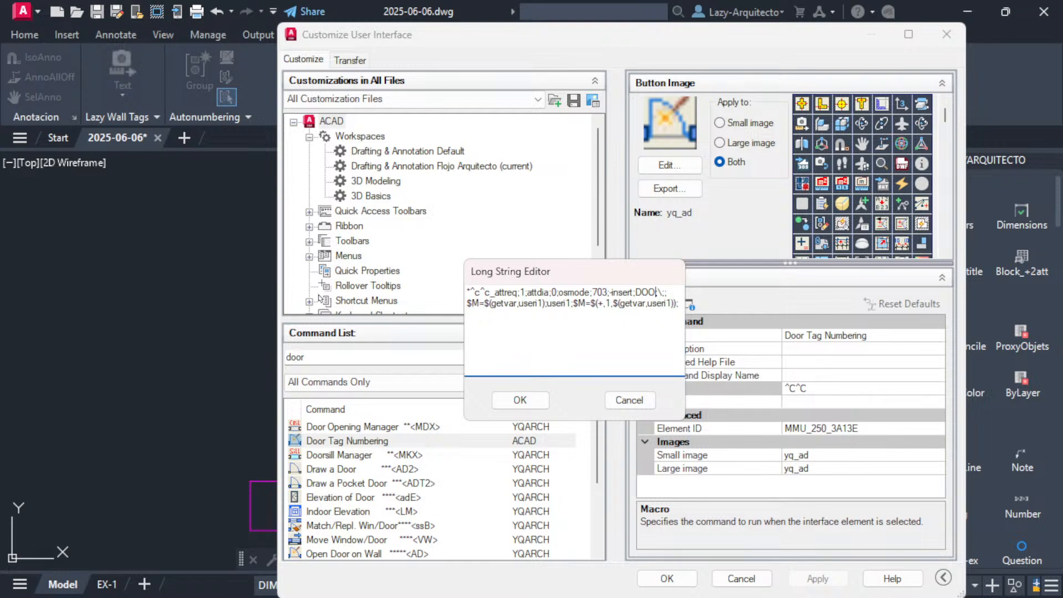
type("R-TAG;")
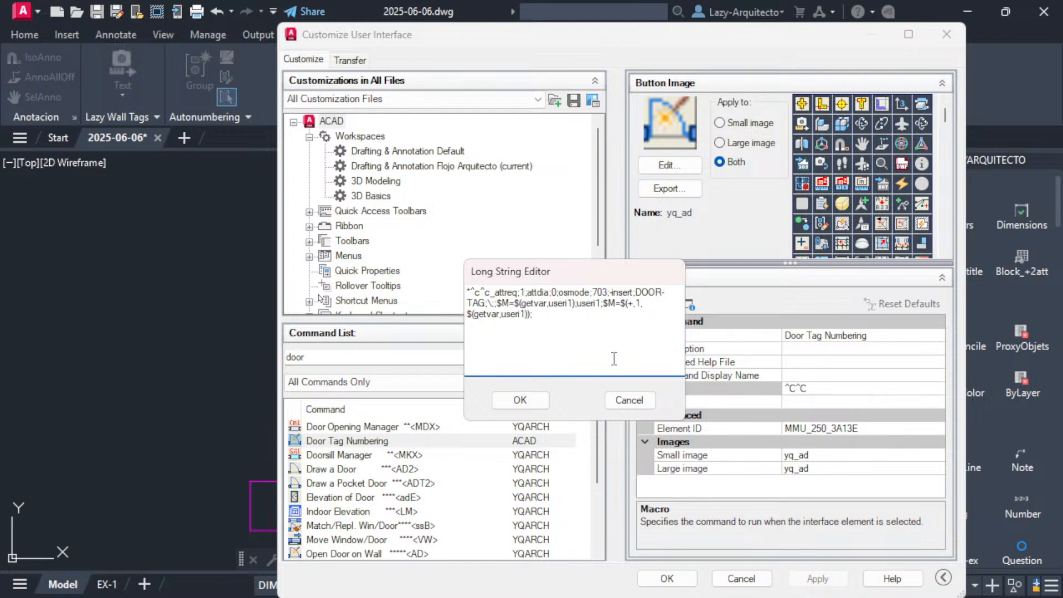
Review the macro's attreq and attdia settings and its -insert;DOOR-TAG; portion.
left_click(556, 314)
left_click_drag(636, 293, 485, 303)
left_click(665, 293)
left_click_drag(665, 293, 662, 293)
left_click(486, 303)
left_click_drag(495, 290, 560, 291)
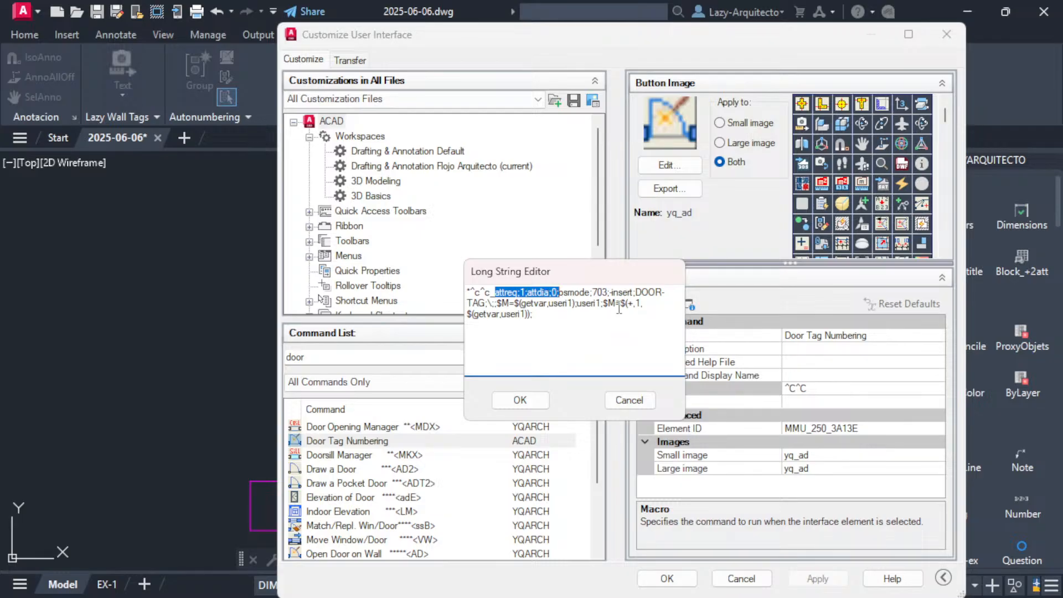
left_click_drag(607, 291, 488, 302)
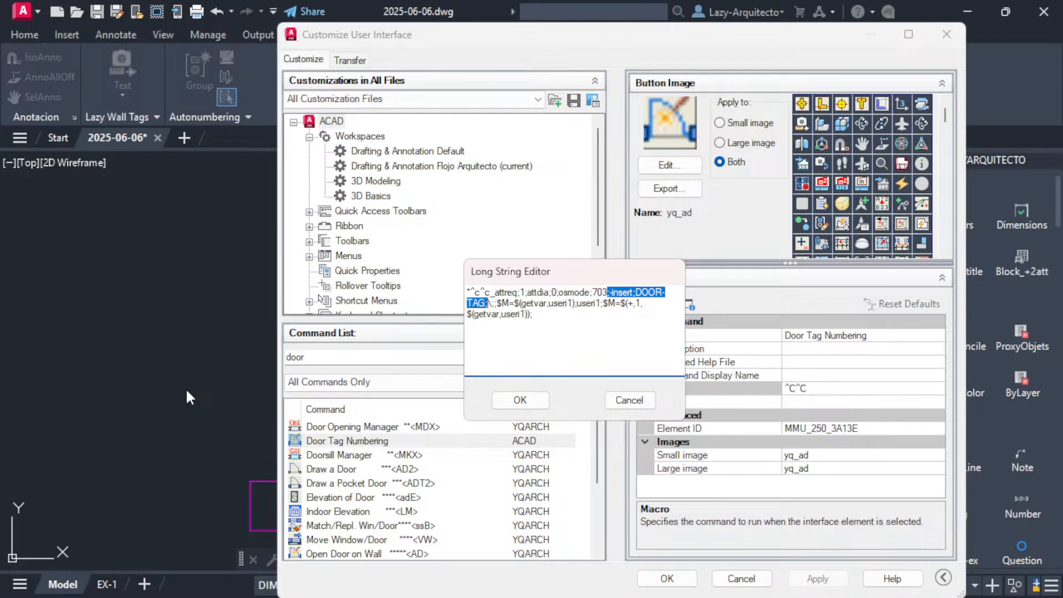
Review the numbering part of the macro, covering the $M=$(getvar,useri1) expression, the useri1 variable and its increment.
left_click(499, 304)
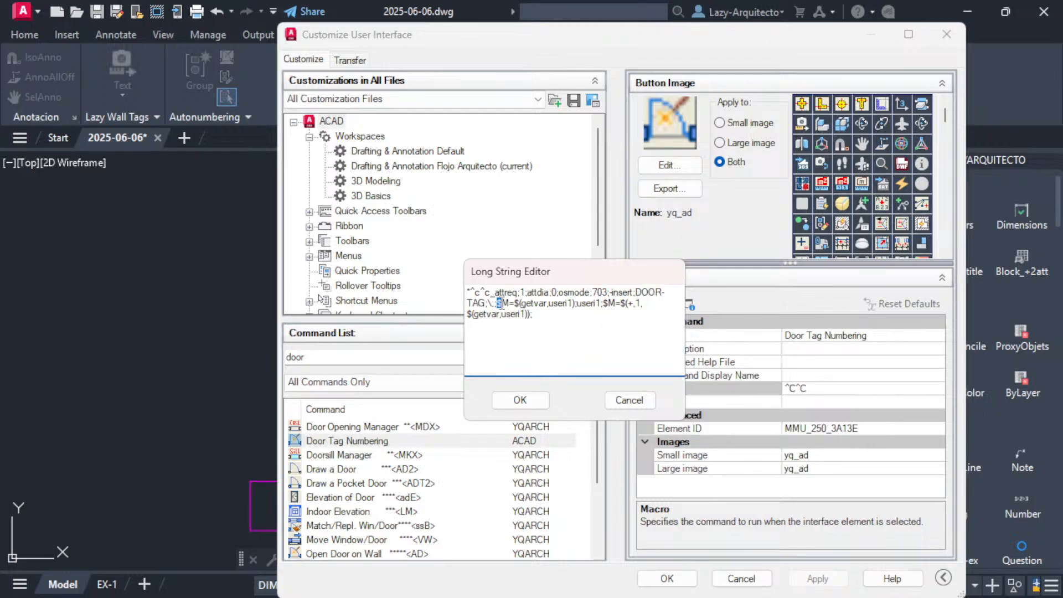
left_click_drag(499, 304, 576, 304)
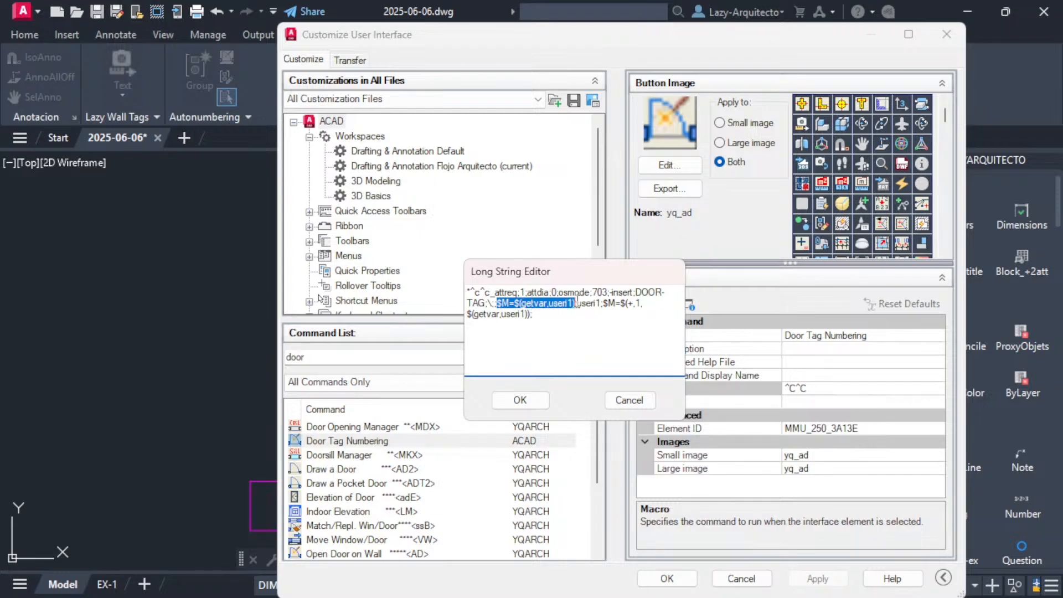
left_click(576, 306)
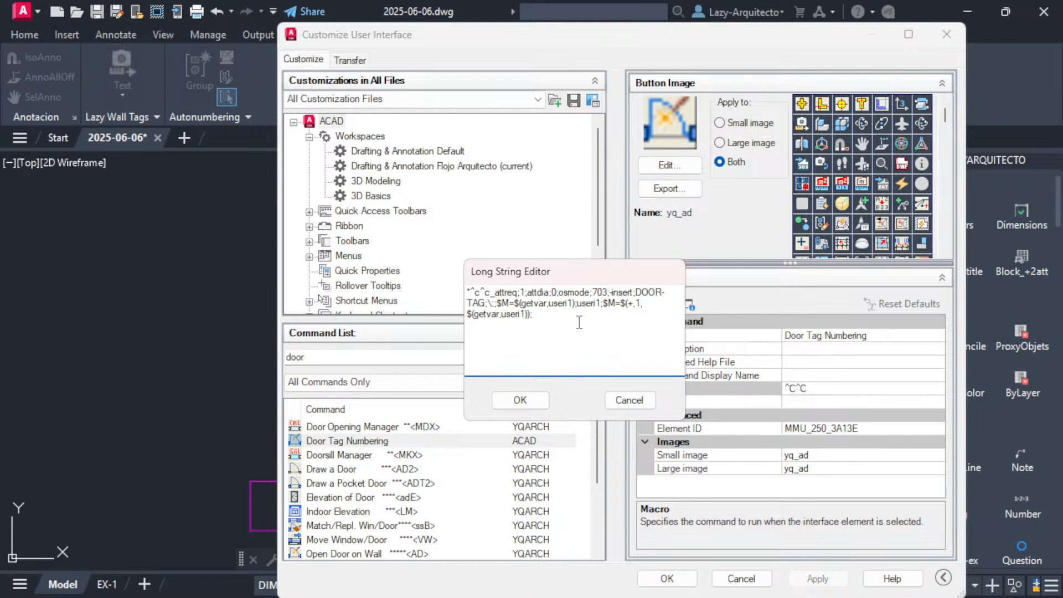
left_click_drag(497, 303, 590, 319)
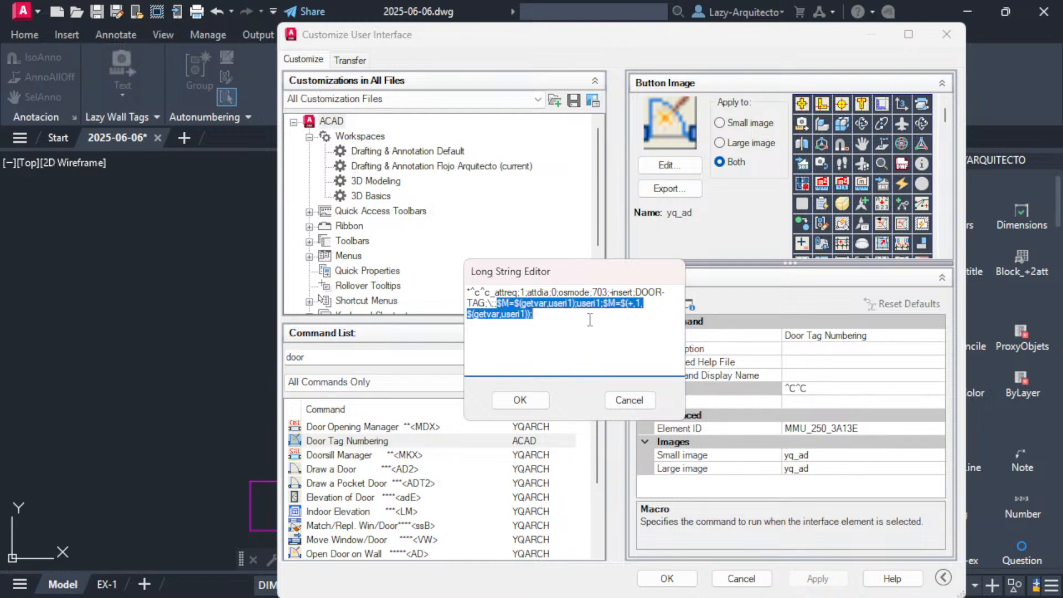
left_click(540, 311)
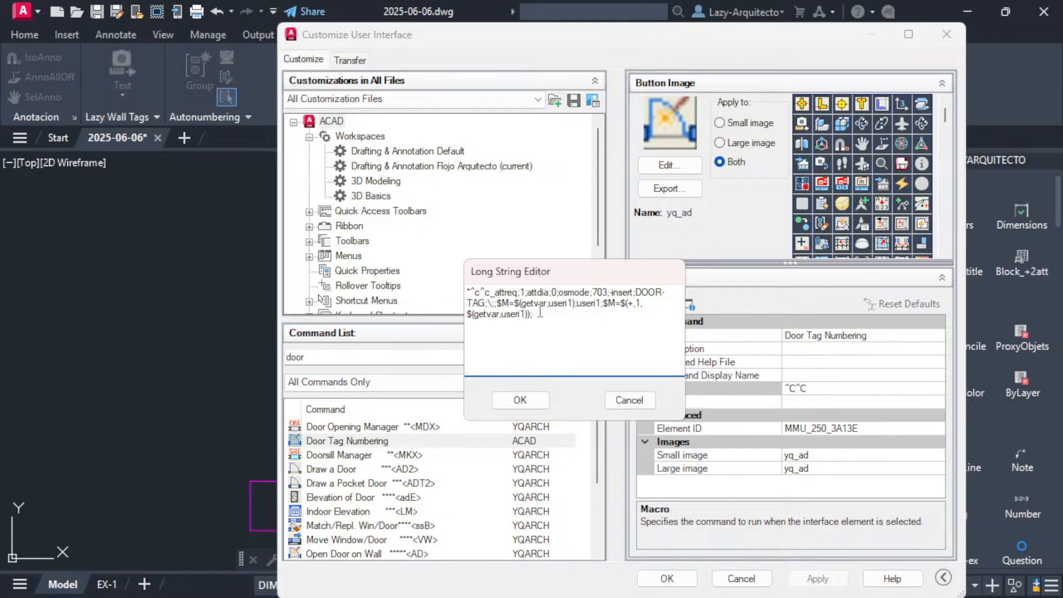
left_click_drag(497, 303, 611, 306)
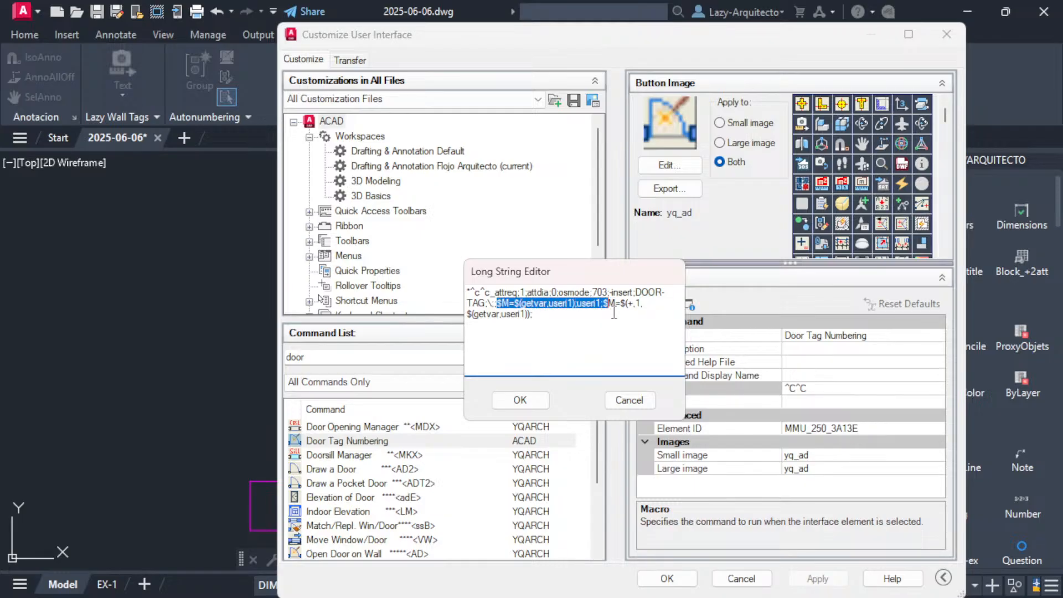
left_click(601, 304)
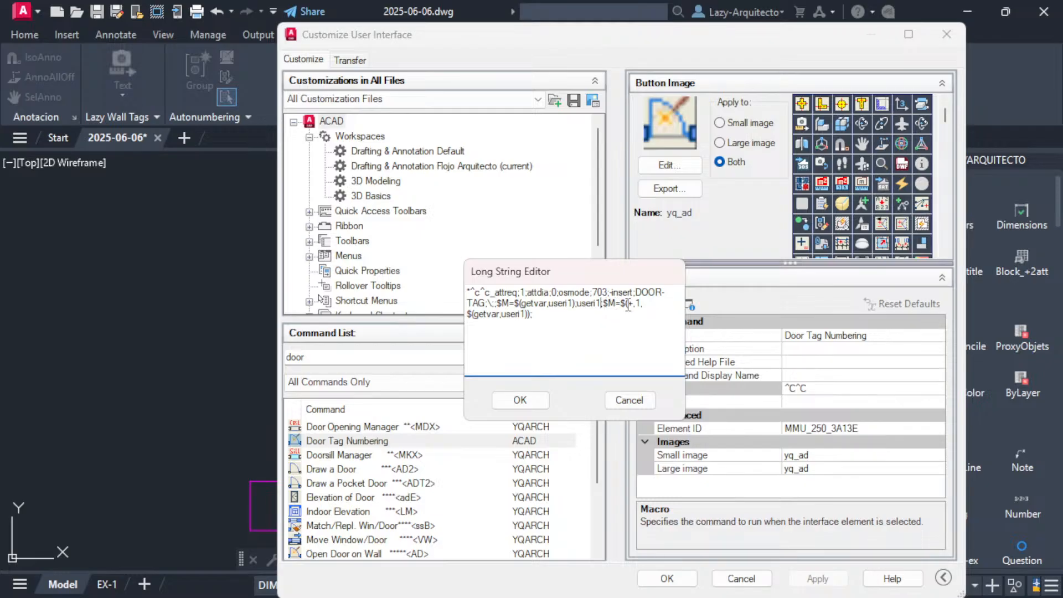
left_click_drag(626, 305, 631, 304)
left_click(631, 311)
left_click(577, 305)
left_click_drag(575, 305, 600, 305)
left_click(553, 316)
key("ctrl+a")
left_click(548, 319)
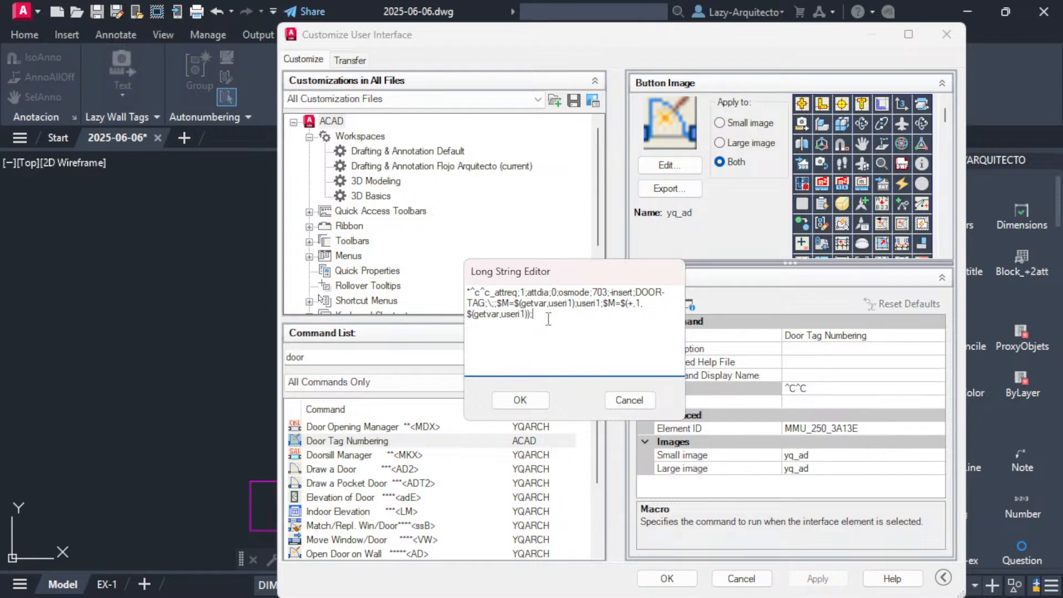
Accept the edited macro, apply the customization changes and close the Customize User Interface dialog.
left_click(520, 400)
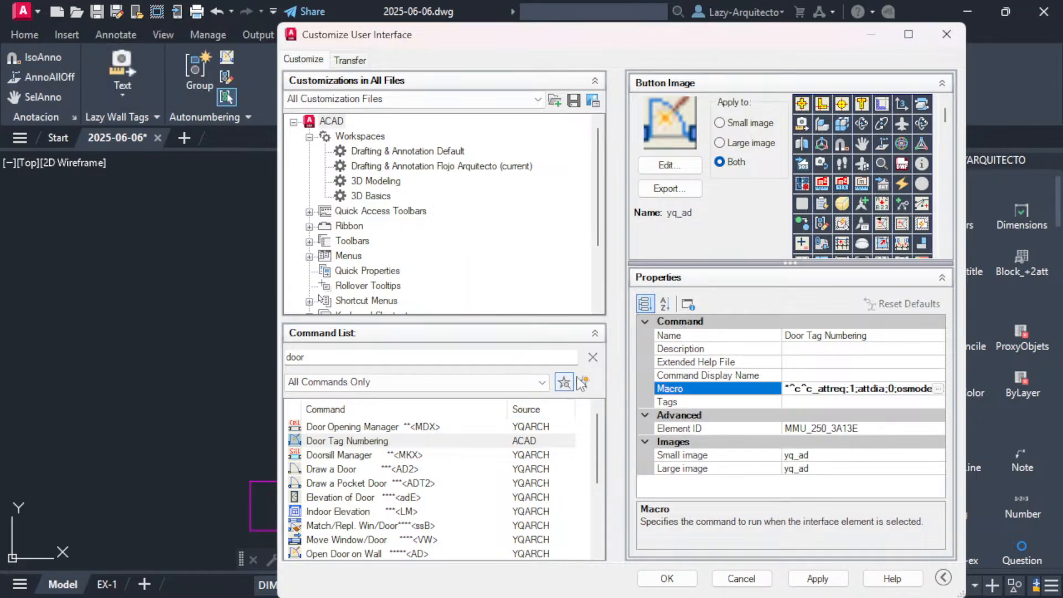
left_click(815, 577)
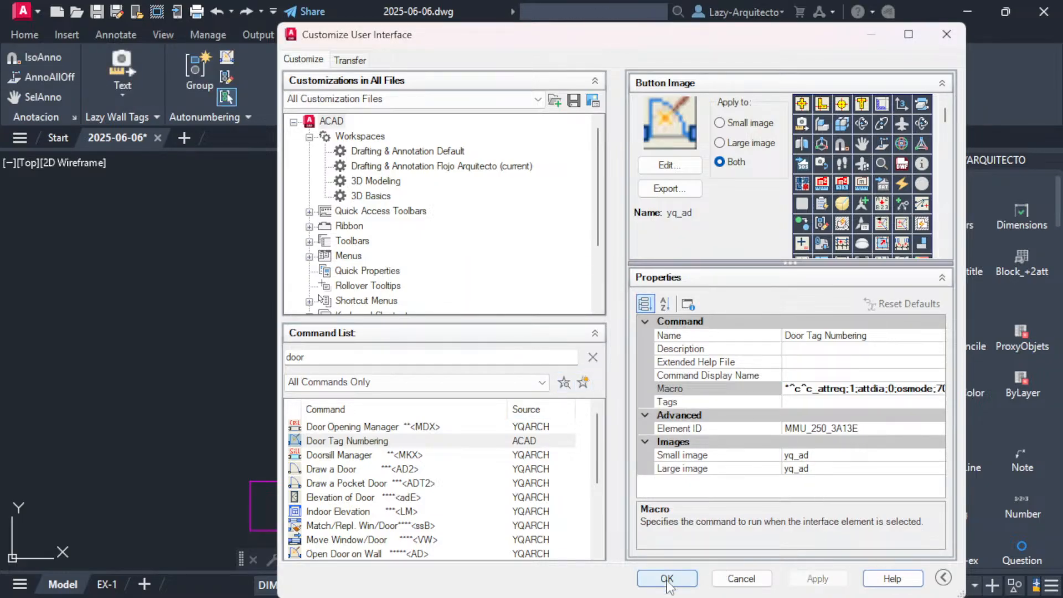
left_click(667, 579)
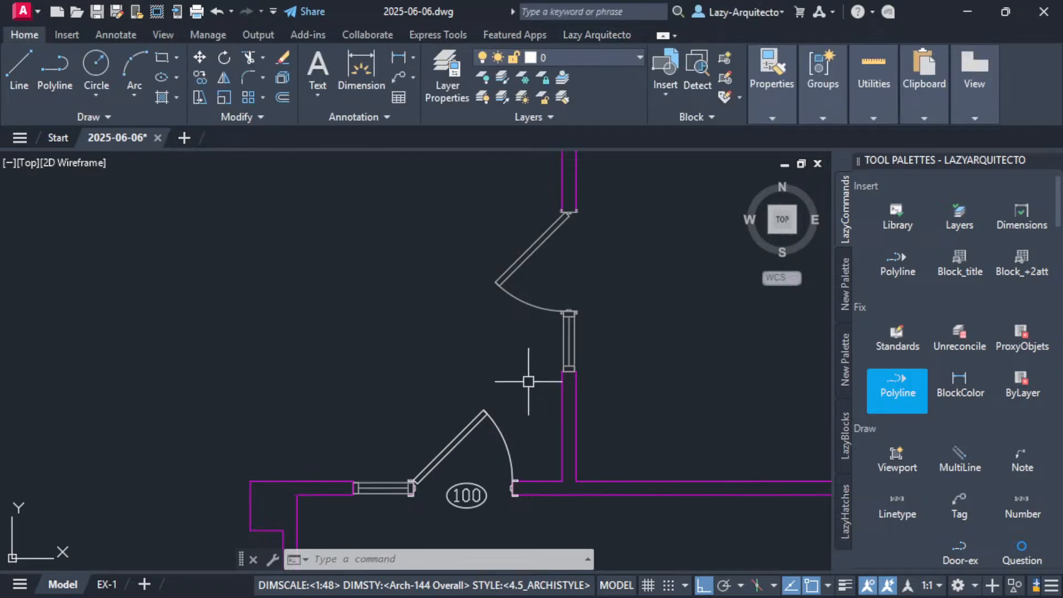
Check the scale of the viewport on the EX-1 layout, and return to the door tag in model space.
middle_click_drag(497, 365, 486, 311)
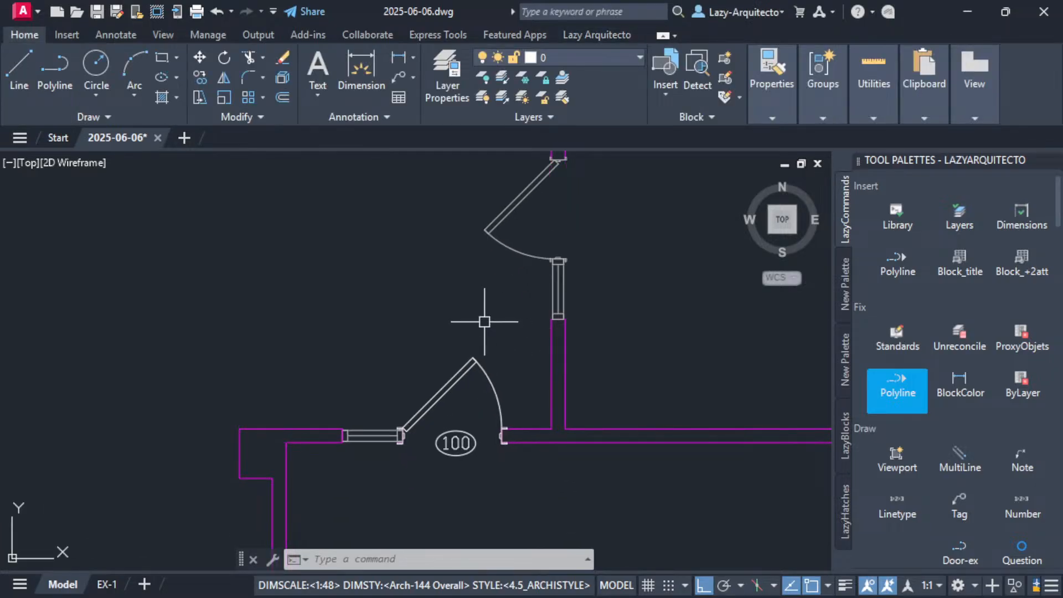
left_click(105, 585)
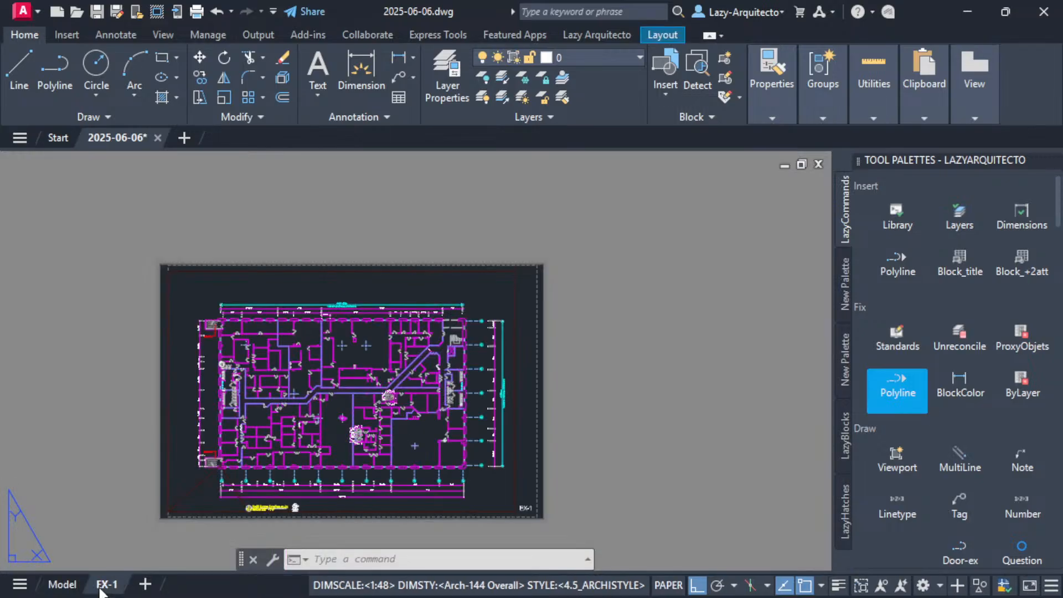
left_click(250, 271)
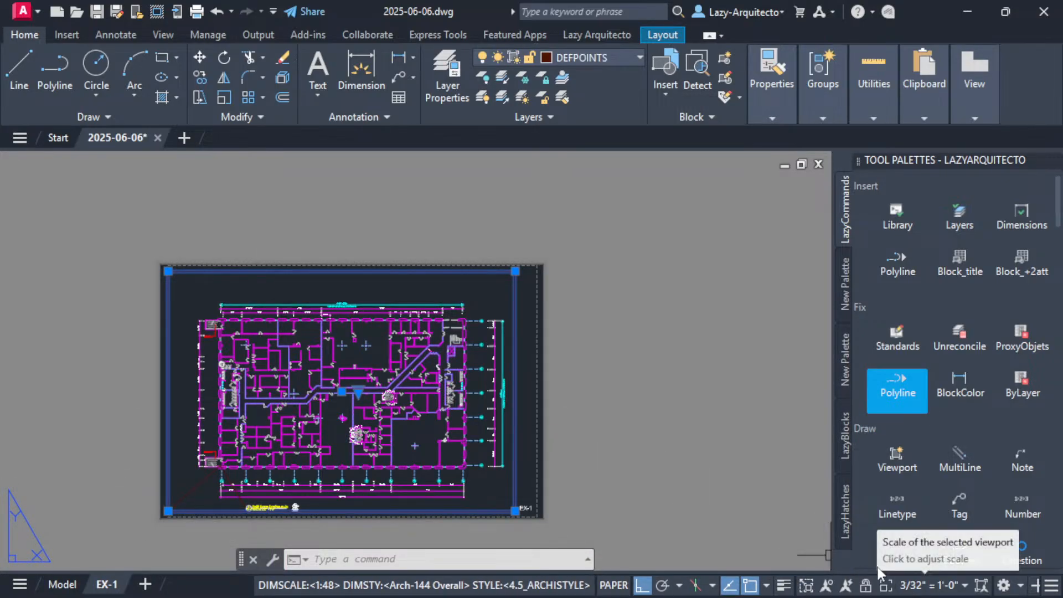
left_click(62, 584)
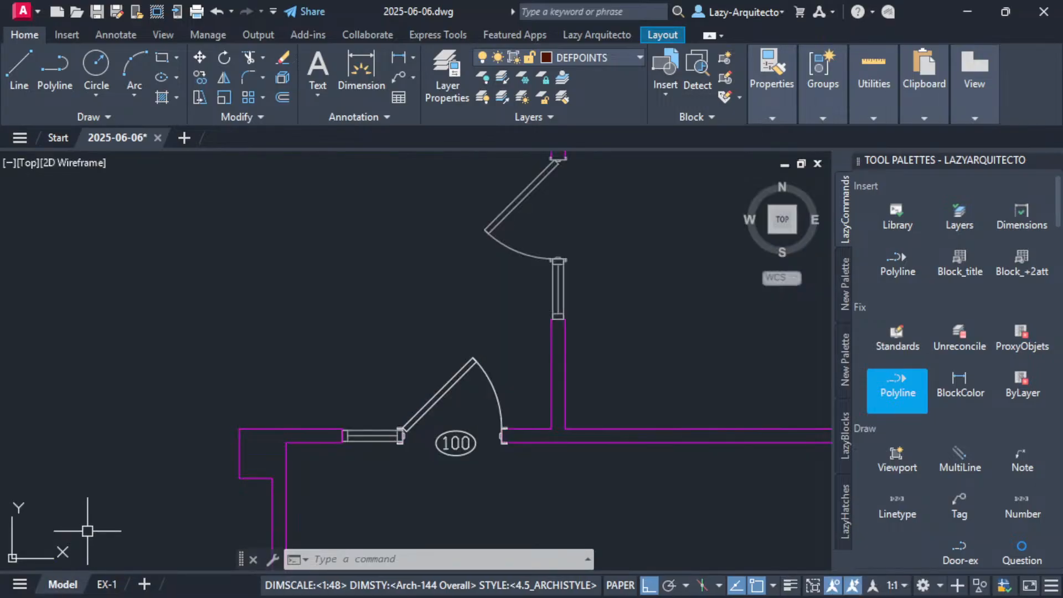
middle_click_drag(605, 398, 553, 363)
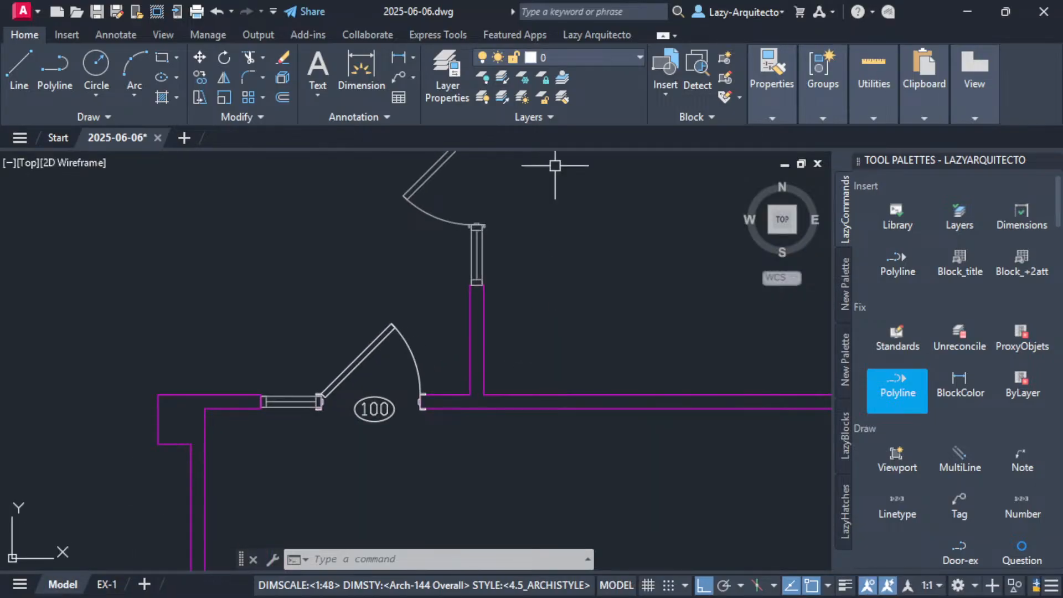
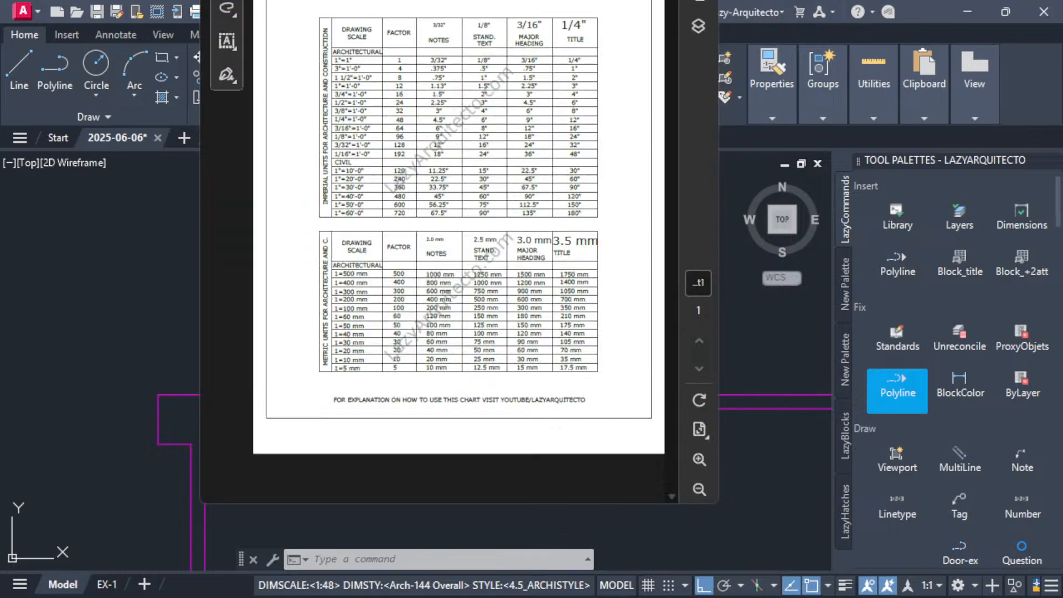
Switch to the AutoCAD Scale Factors PDF in Acrobat, look up the factor for 3/32"=1'-0", and return to AutoCAD.
left_click_drag(530, 0, 507, 90)
left_click(637, 92)
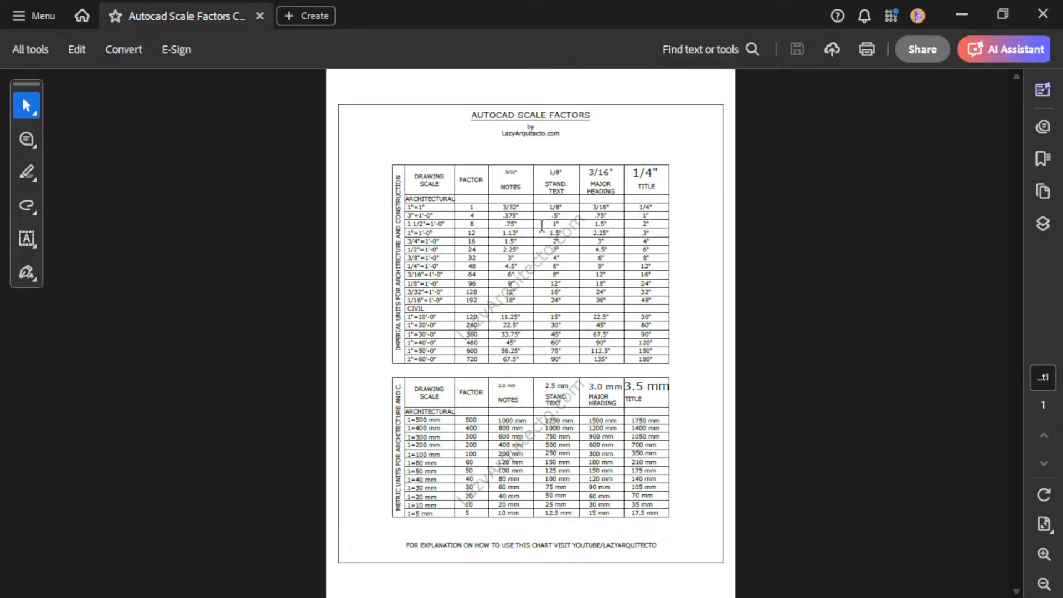
scroll(543, 226, "up", 2, "ctrl")
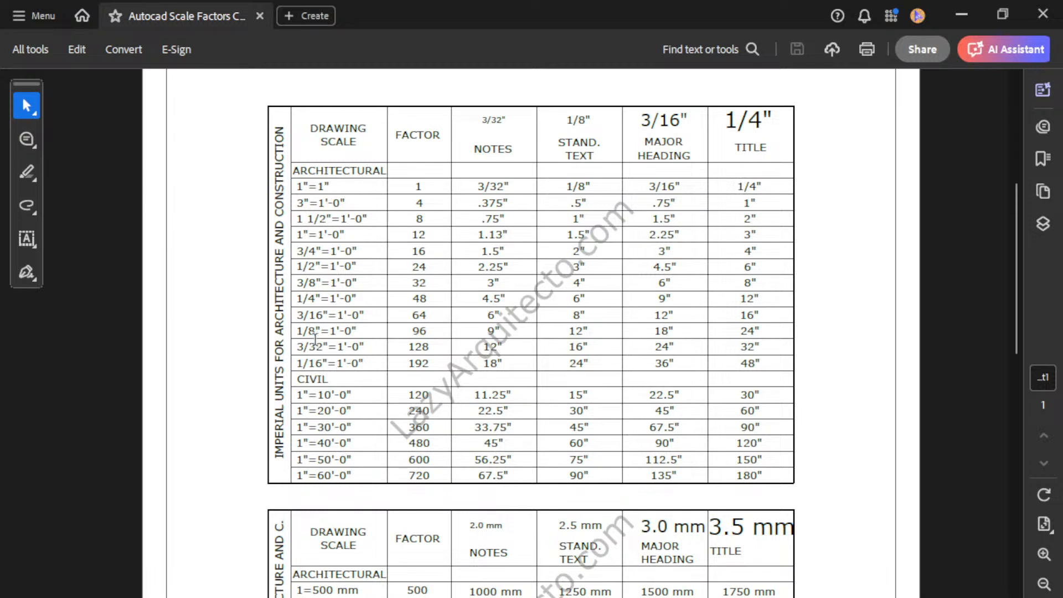
left_click_drag(303, 347, 363, 349)
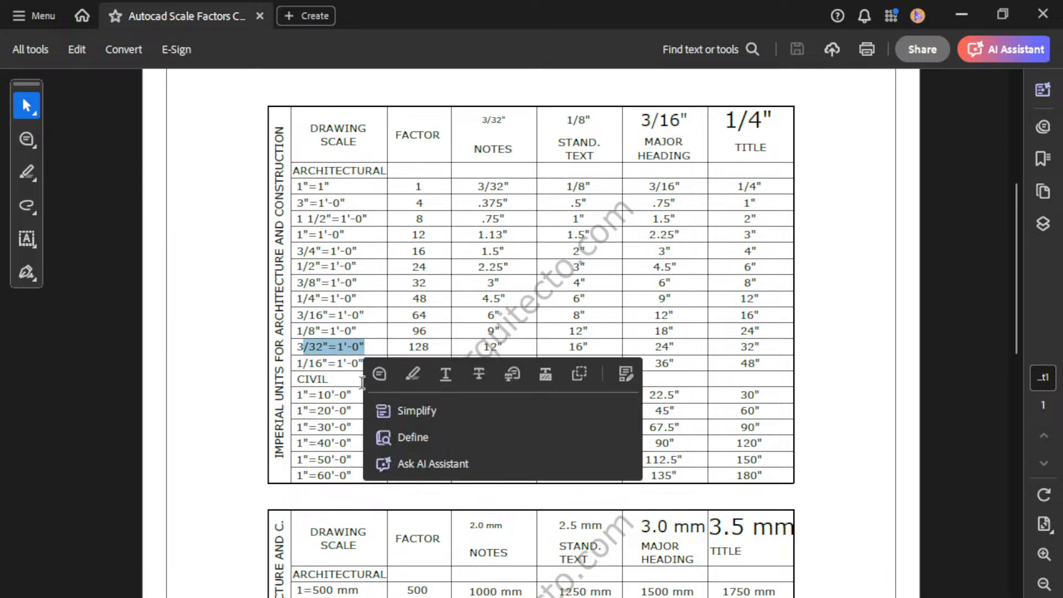
left_click(427, 172)
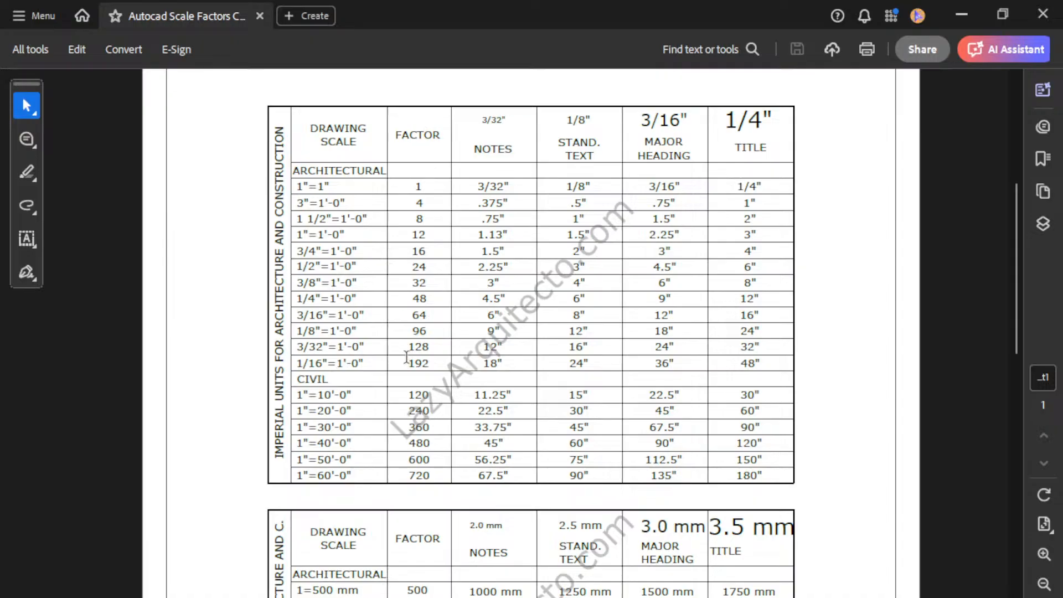
left_click_drag(412, 348, 429, 349)
left_click(425, 340)
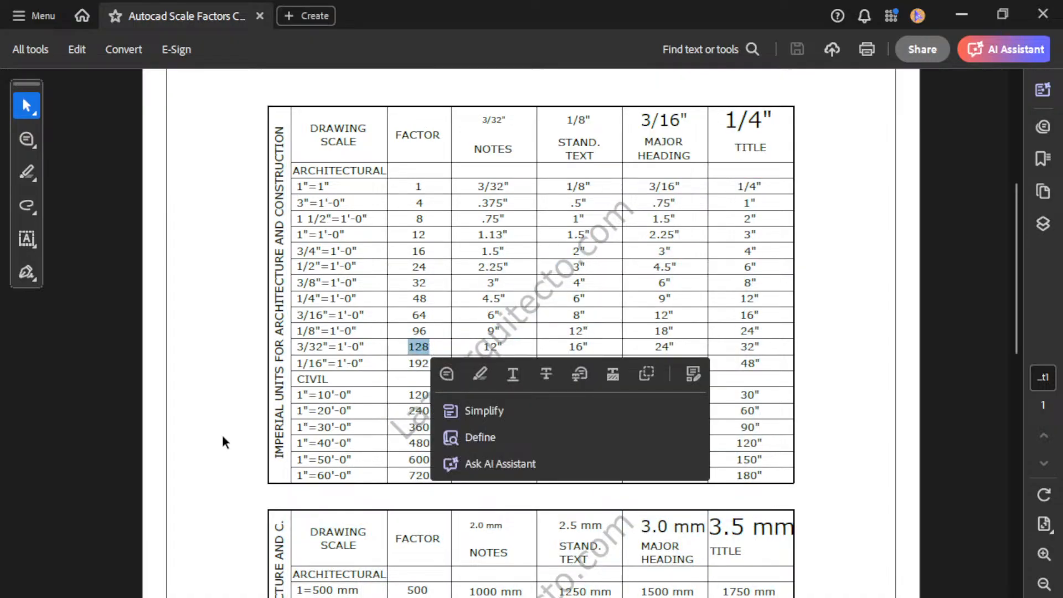
scroll(349, 419, "down", 1)
scroll(360, 411, "down", 2, "ctrl")
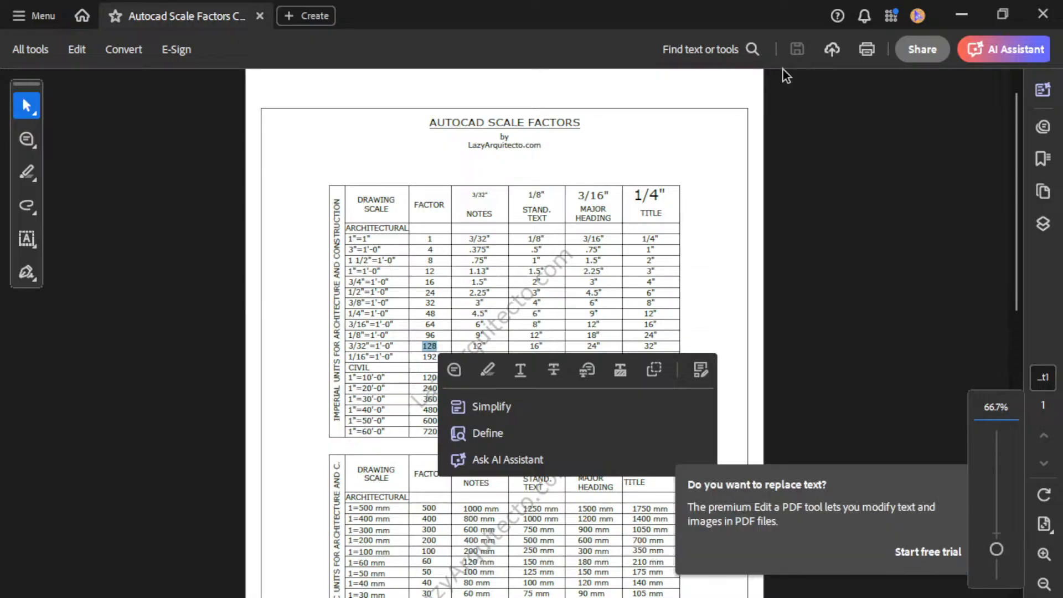
left_click(962, 18)
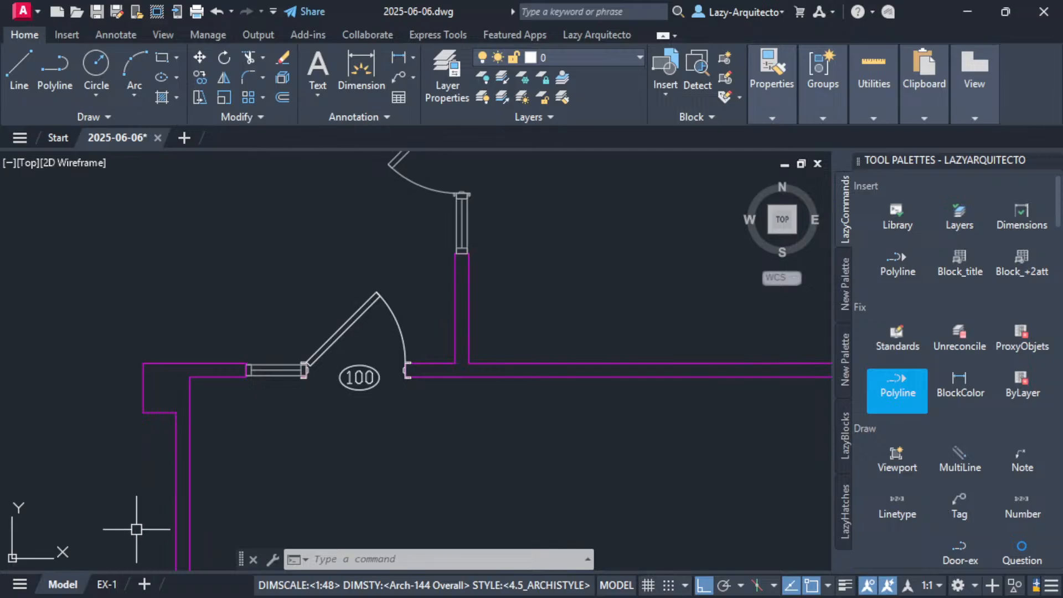
Compare how the door tag at the lower door appears in model space and on the EX-1 layout.
left_click(108, 585)
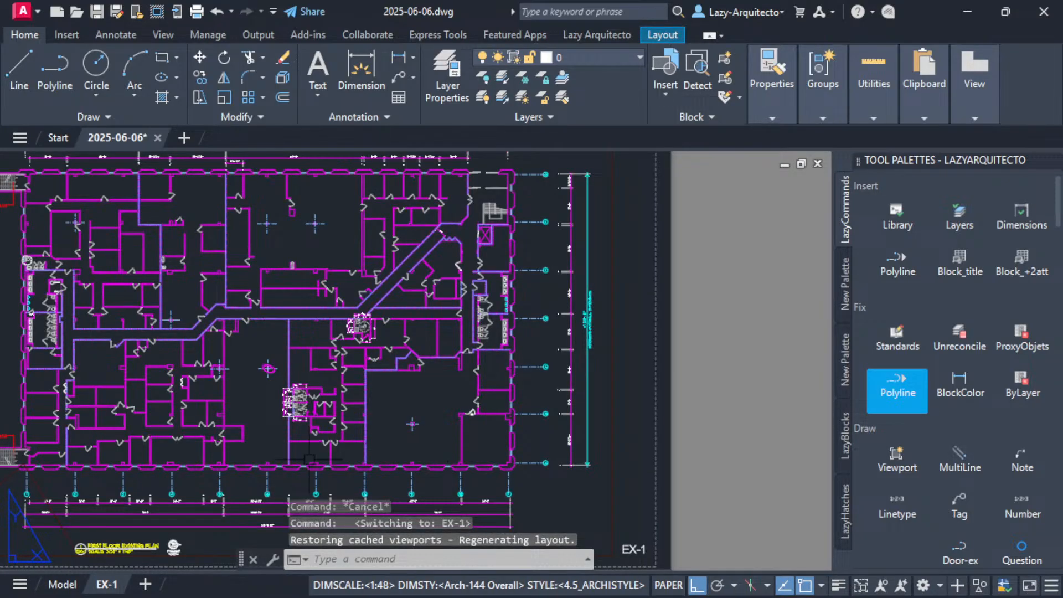
left_click(65, 584)
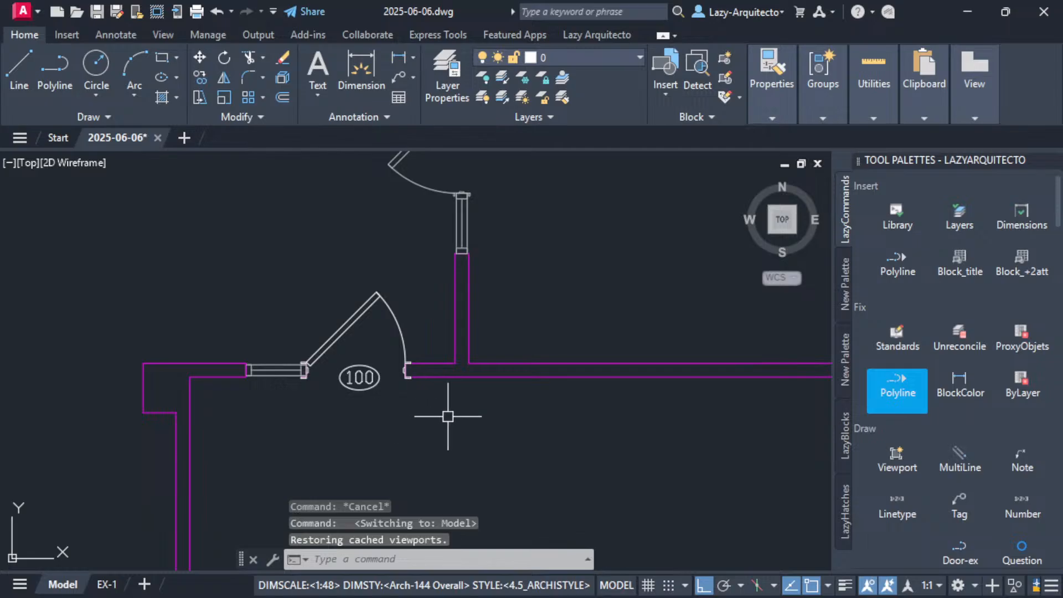
scroll(446, 422, "down", 3)
scroll(401, 398, "up", 3)
left_click(401, 399)
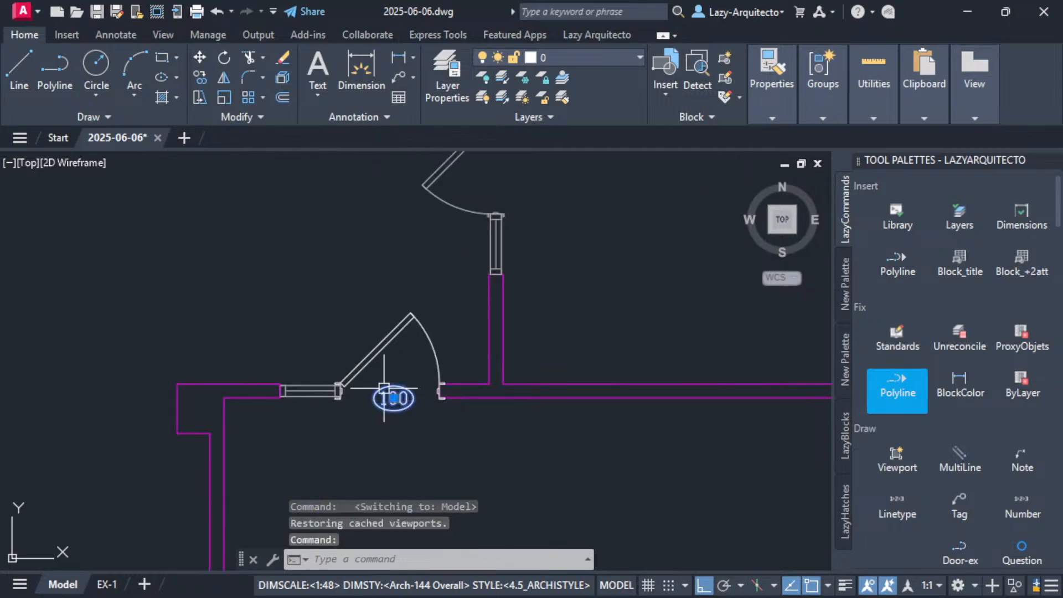
left_click(107, 584)
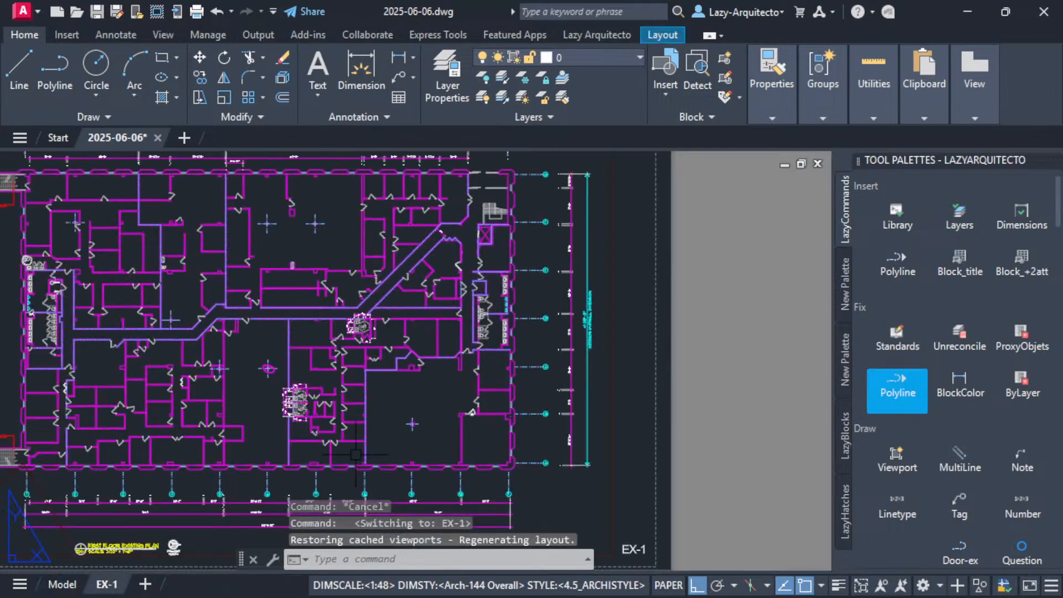
key("Escape")
scroll(477, 426, "up", 1)
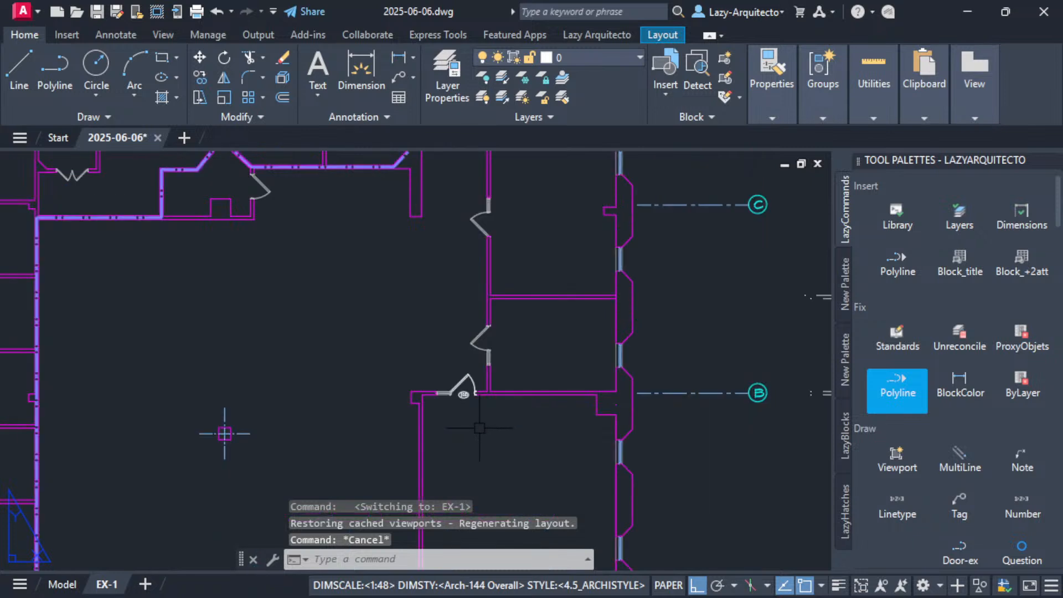
Return from the EX-1 layout to model space and set the dimension scale (DIMSCALE) to 96.
key("Escape")
scroll(470, 411, "up", 1)
scroll(470, 411, "down", 3)
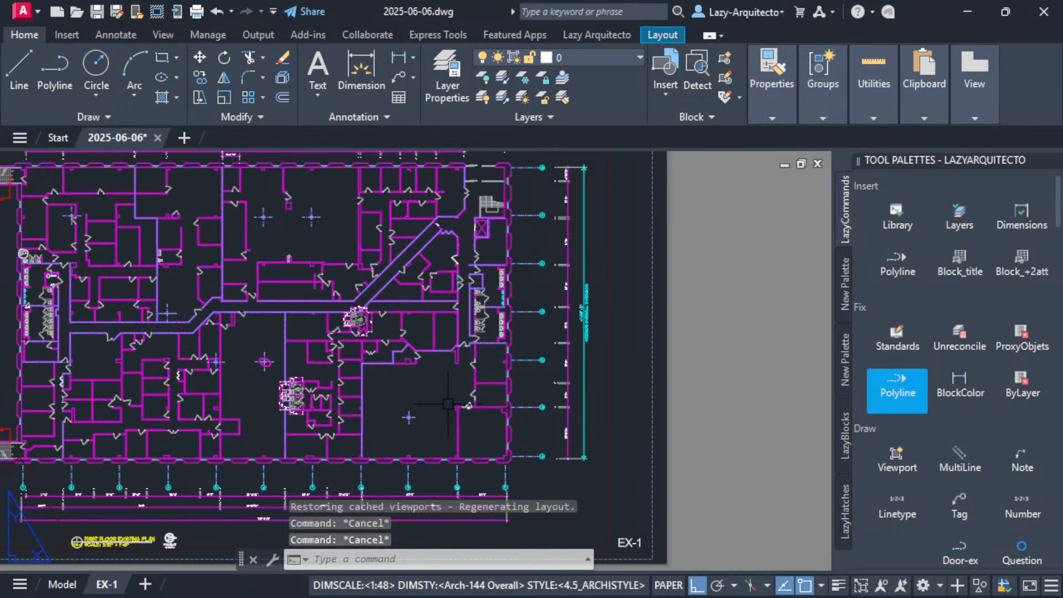
scroll(470, 411, "up", 1)
scroll(443, 458, "up", 2)
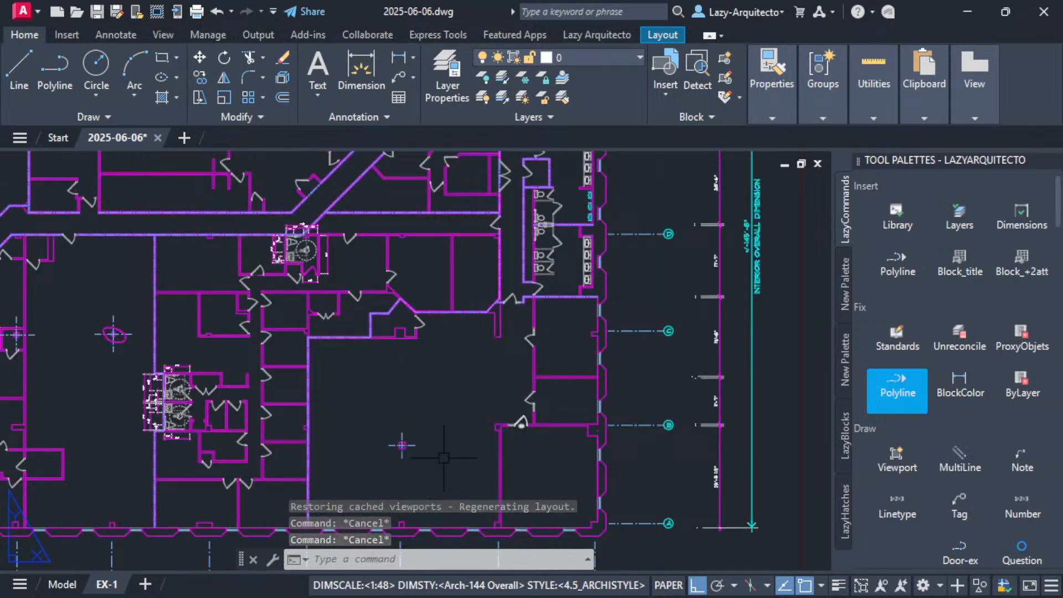
left_click(62, 584)
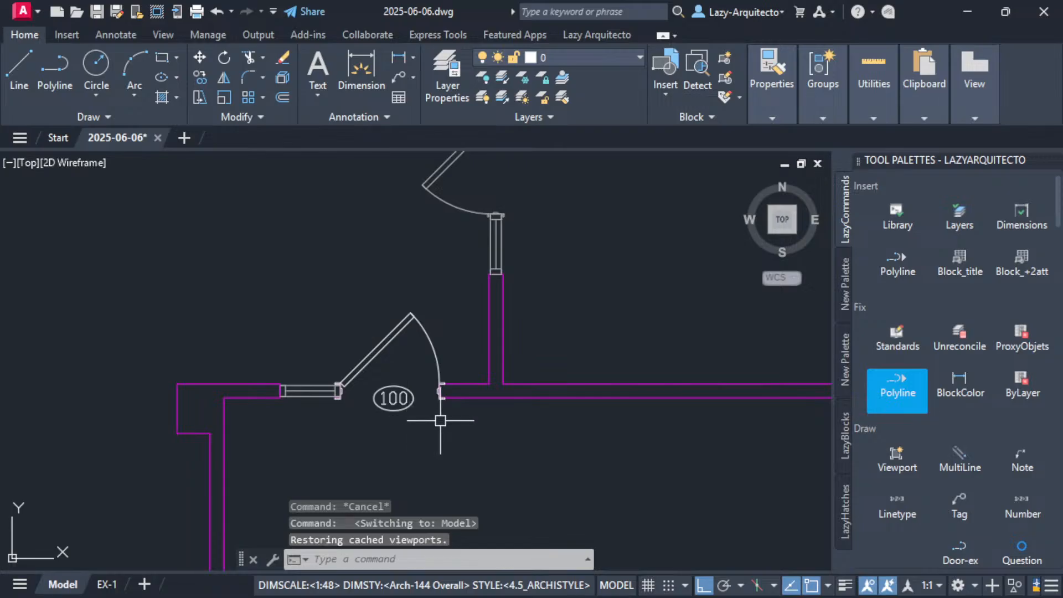
scroll(440, 420, "down", 3)
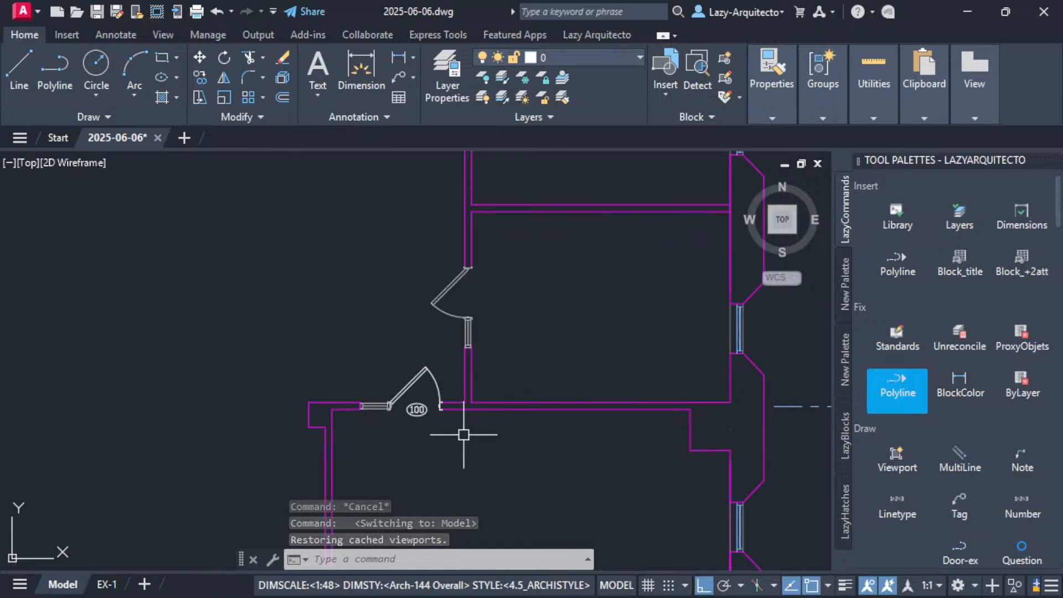
type("DIMSCALE")
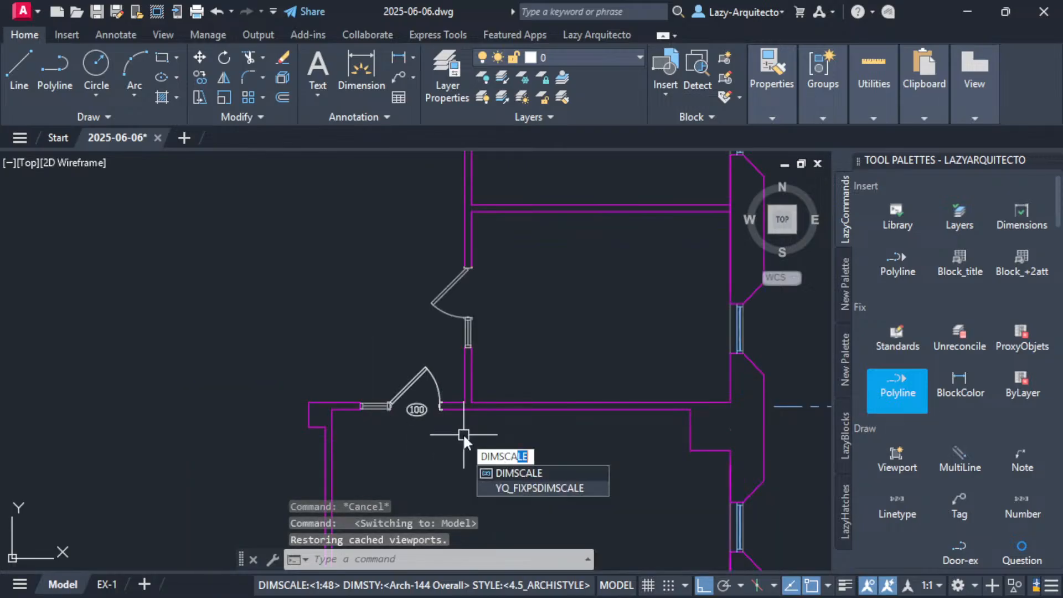
key("Return")
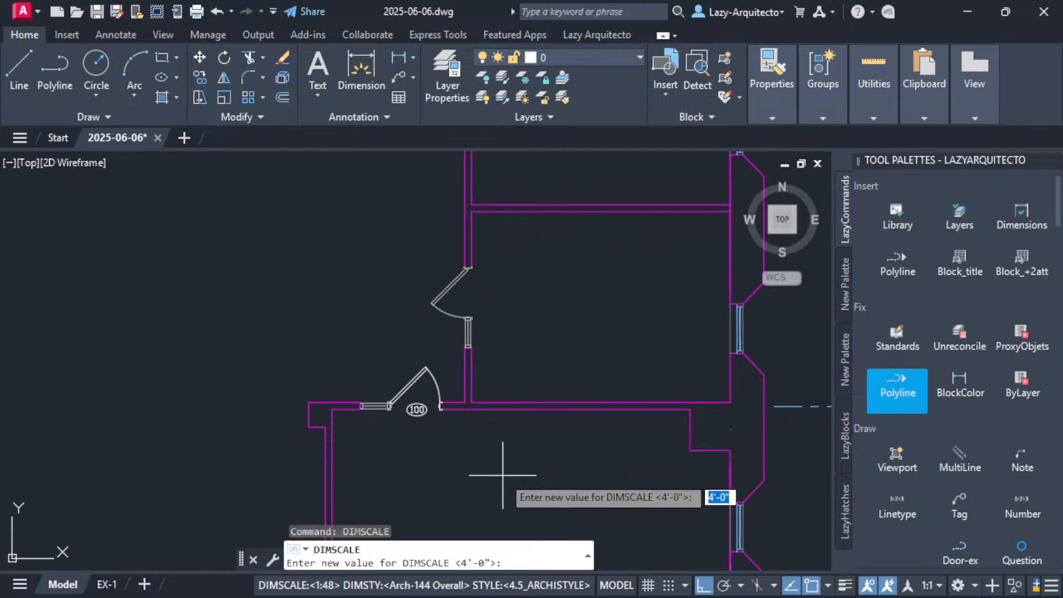
type("96")
key("Return")
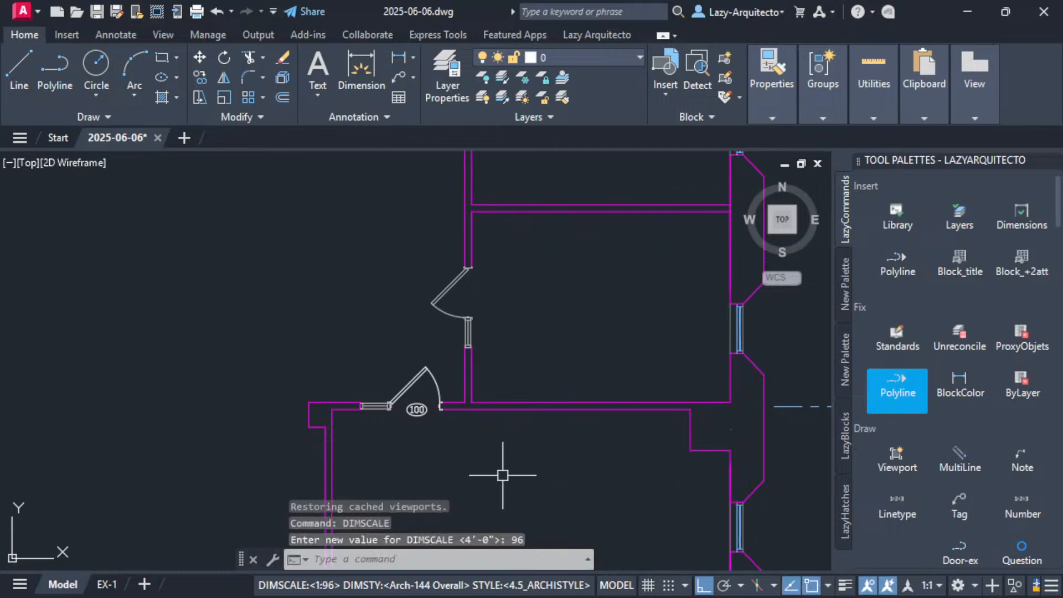
Run the Door Tag Numbering macro and place two DOOR-TAG blocks beside the door above the one tagged 100.
middle_click_drag(498, 455, 532, 405)
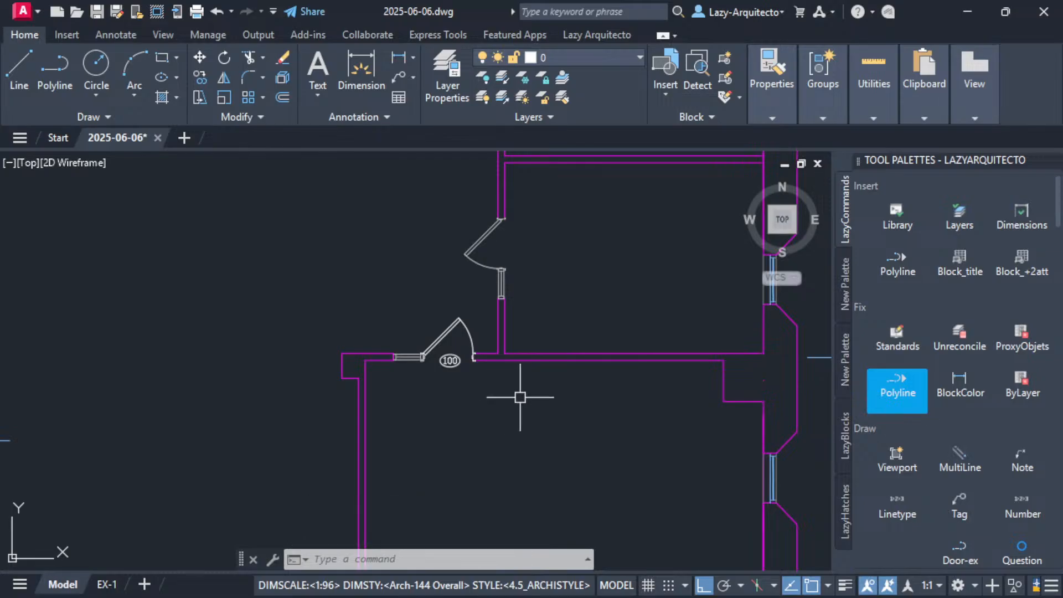
left_click(589, 36)
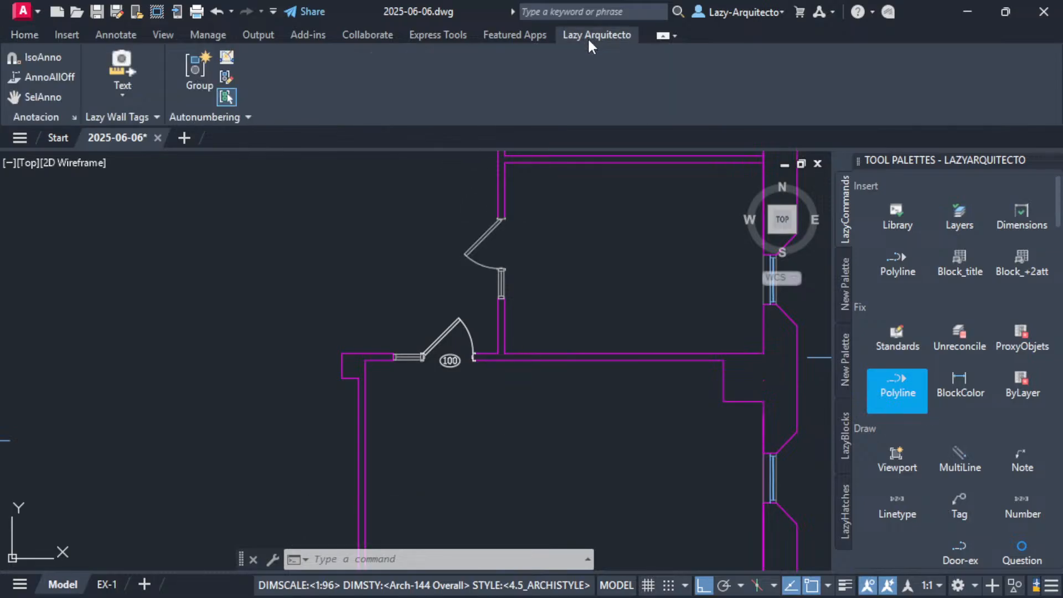
left_click(227, 60)
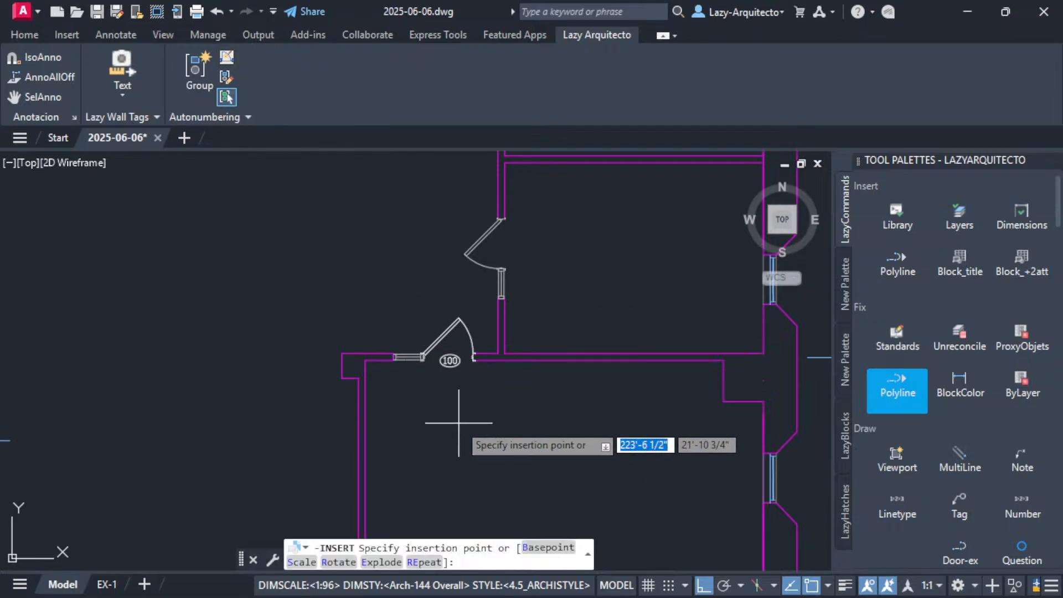
scroll(522, 242, "up", 3)
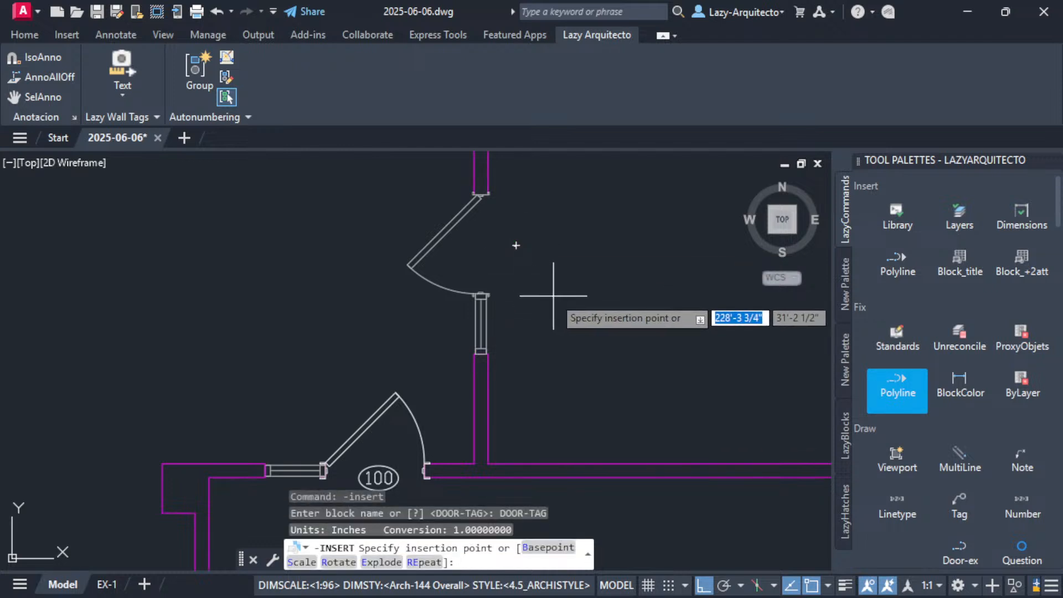
middle_click_drag(555, 305, 520, 395)
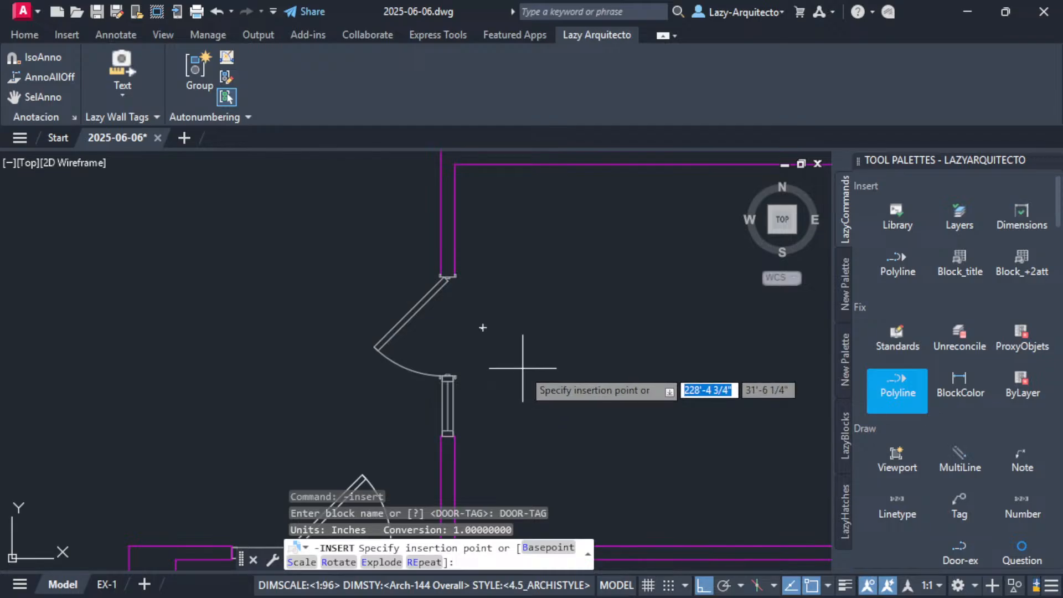
left_click(541, 311)
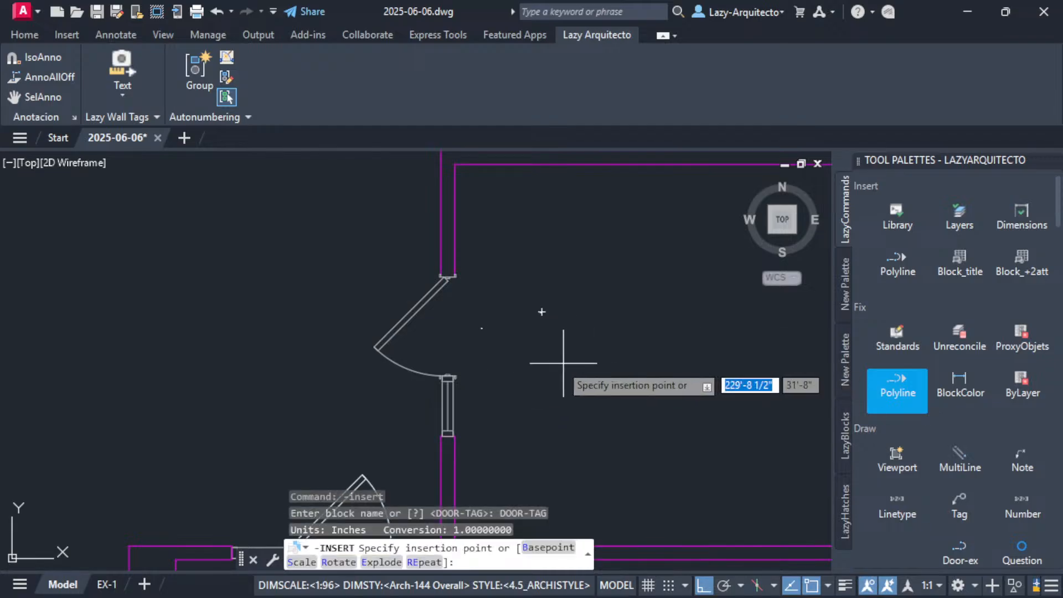
Place three more auto-numbered door tags close to the first tag beside the door and end the insertion.
scroll(550, 313, "up", 6)
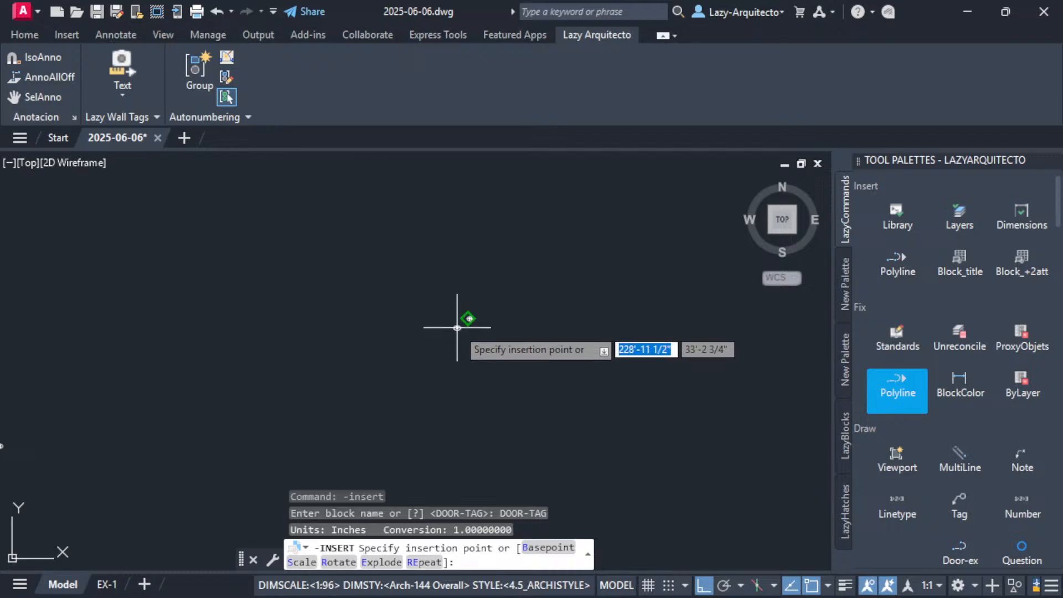
scroll(462, 325, "up", 8)
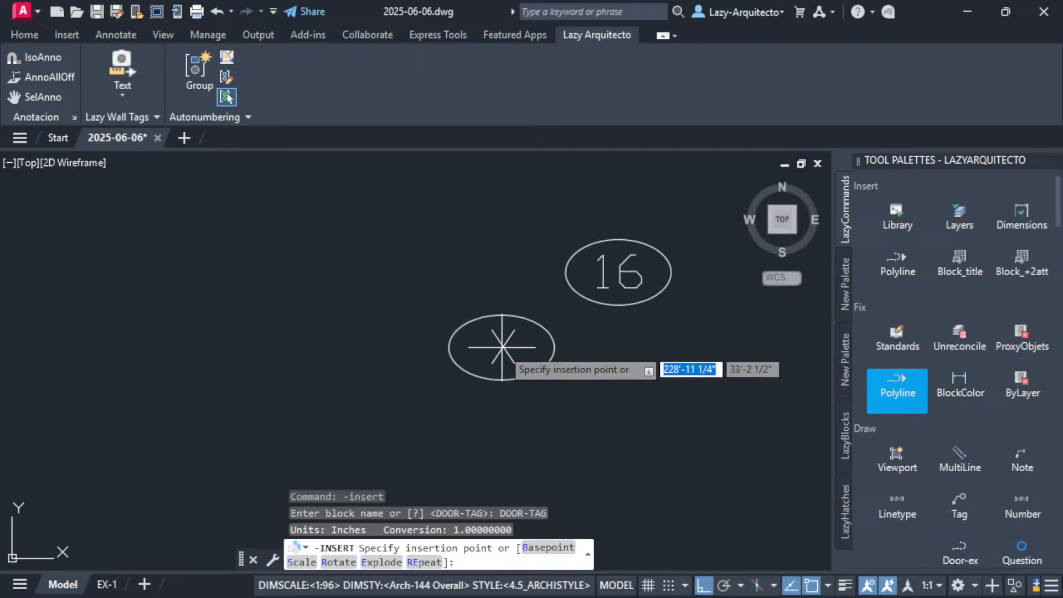
scroll(498, 349, "down", 3)
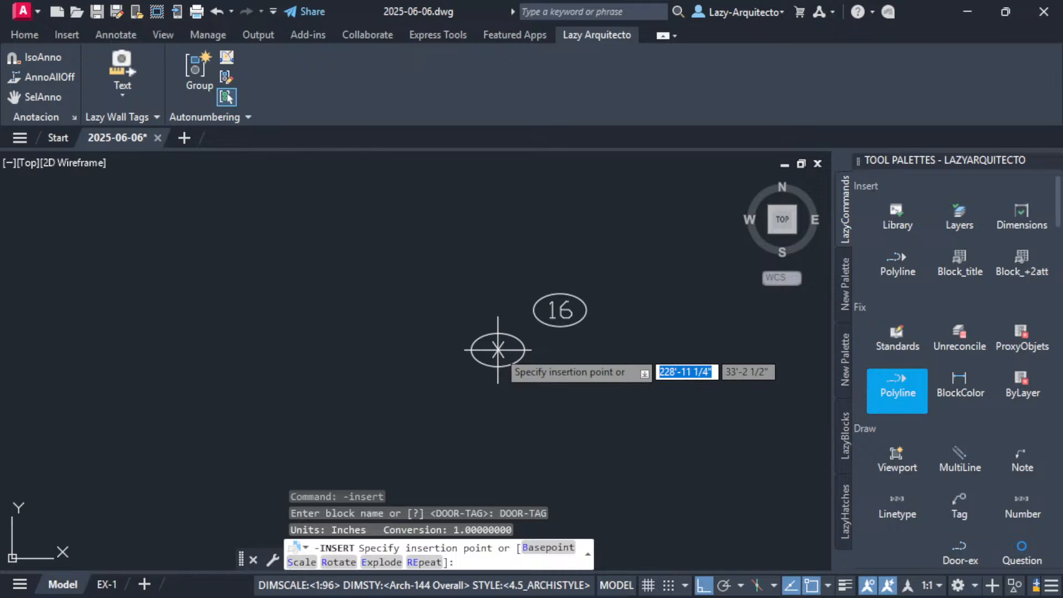
scroll(484, 375, "down", 4)
scroll(478, 385, "down", 4)
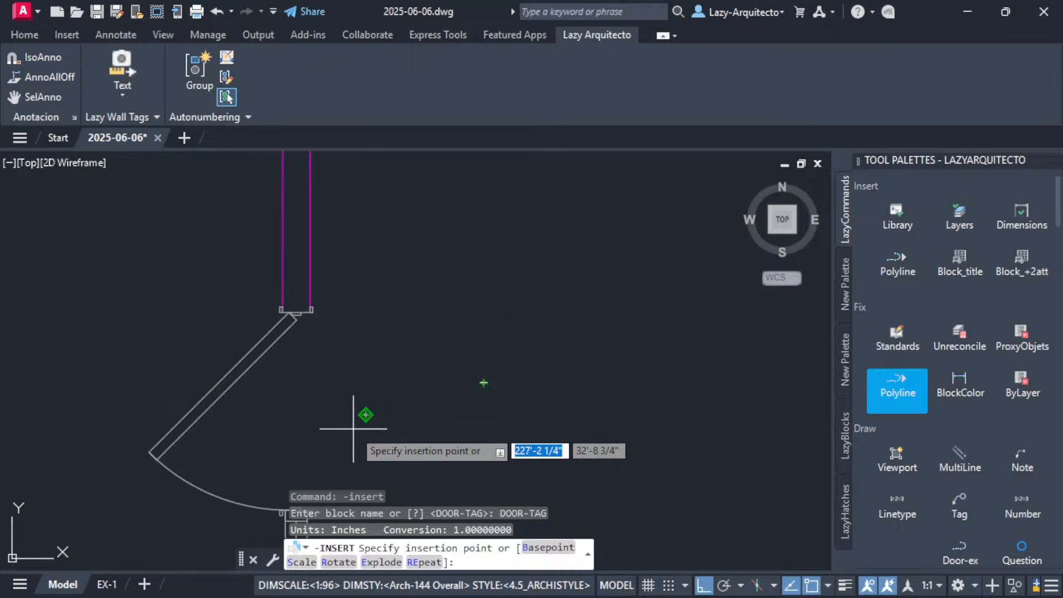
scroll(388, 390, "up", 5)
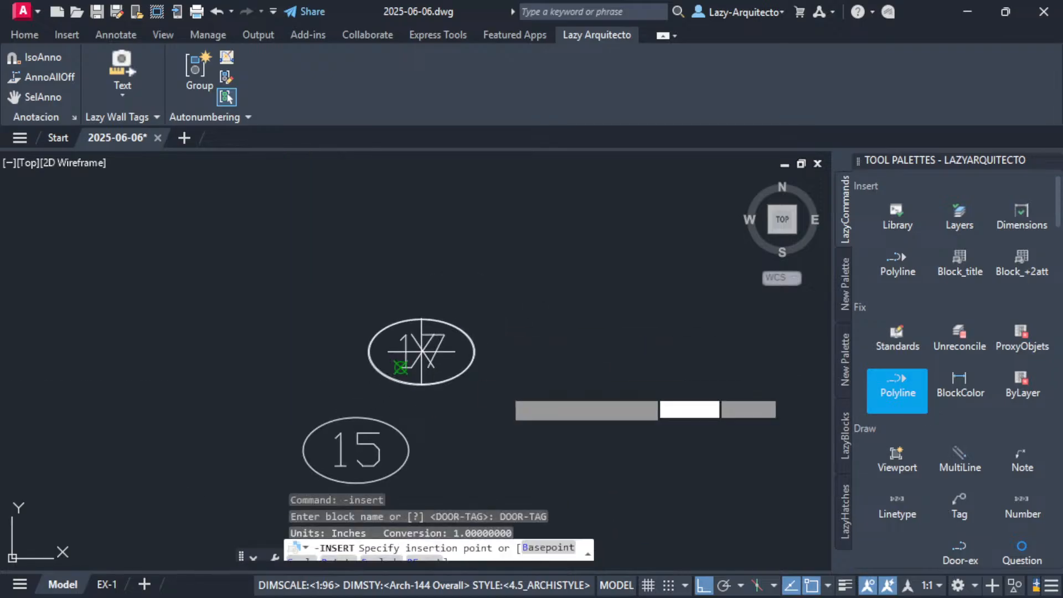
left_click(421, 351)
left_click(468, 267)
left_click(577, 329)
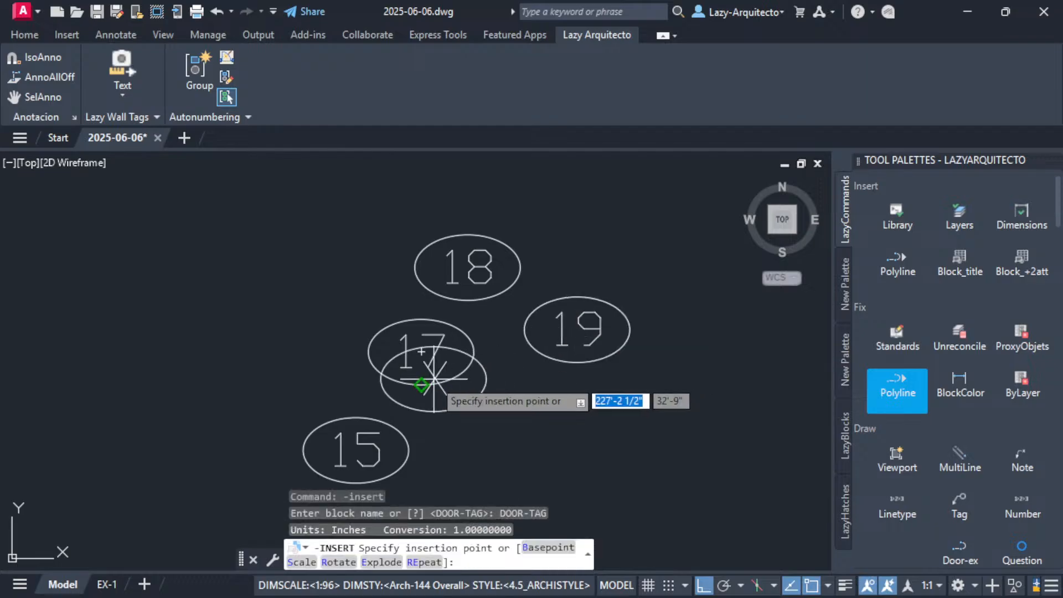
scroll(433, 378, "down", 5)
key("Escape")
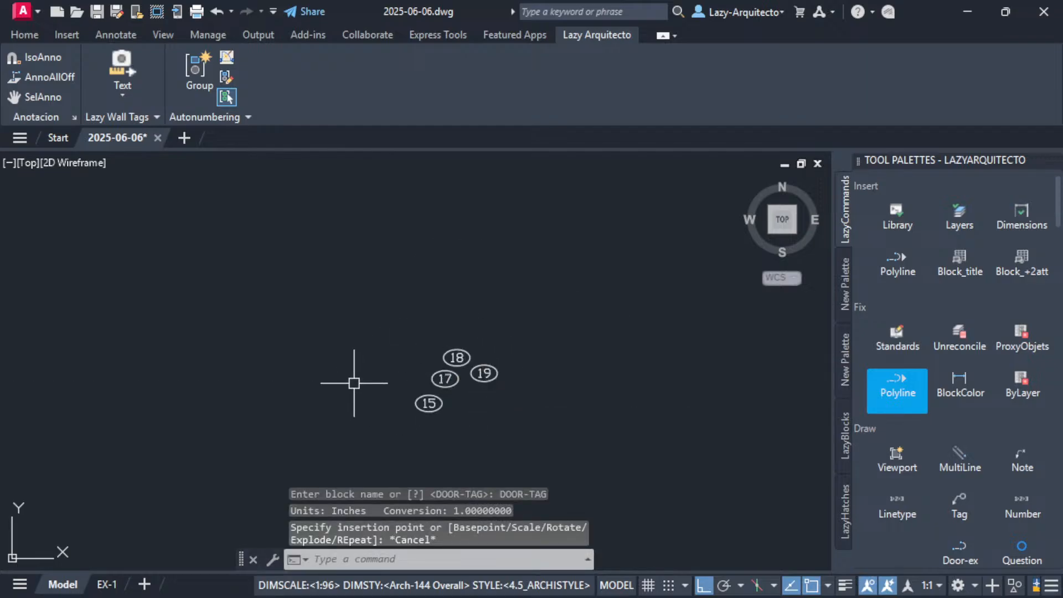
scroll(368, 391, "down", 10)
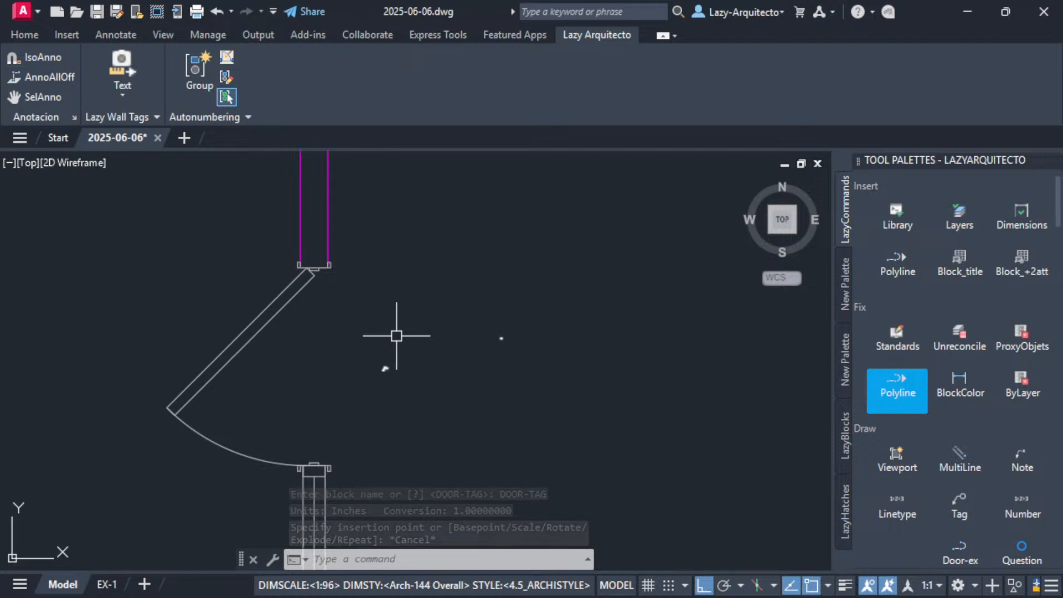
Inspect the X scale of the tiny door tag numbered 19 in its properties.
middle_click_drag(450, 324, 465, 337)
scroll(387, 351, "up", 10)
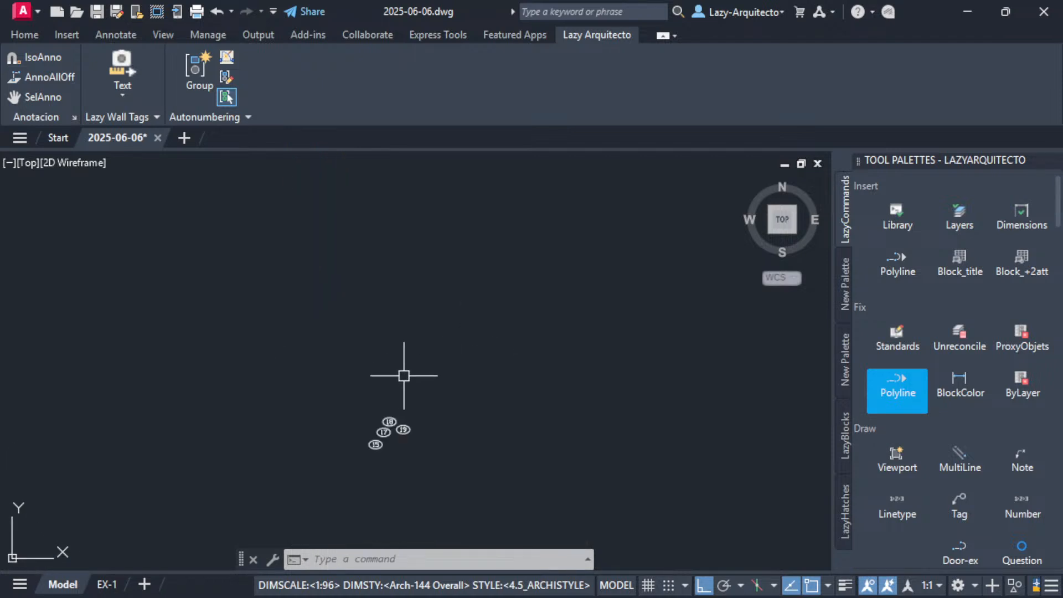
key("Escape")
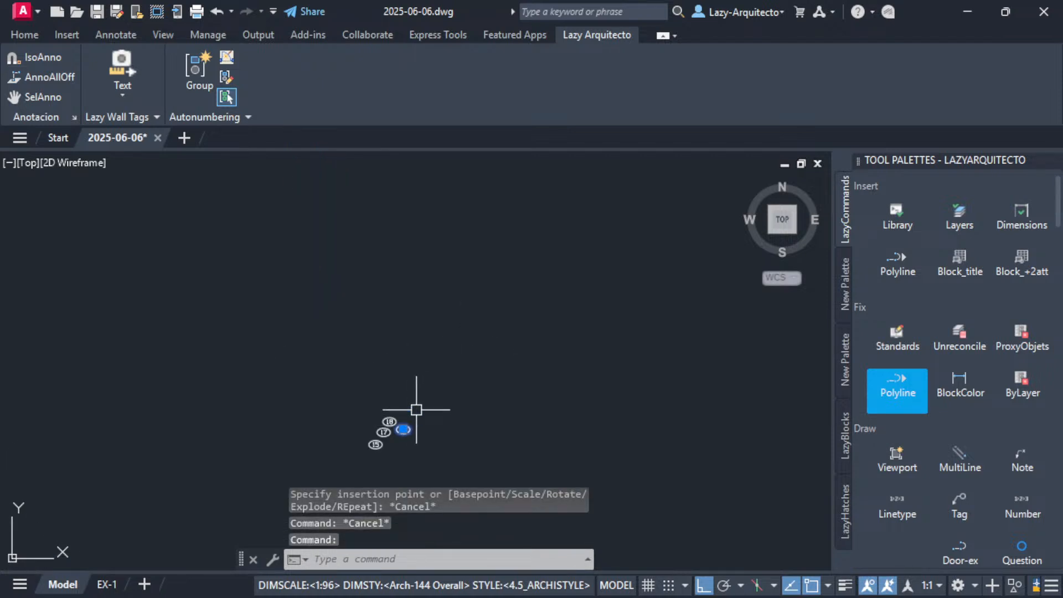
scroll(399, 427, "up", 6)
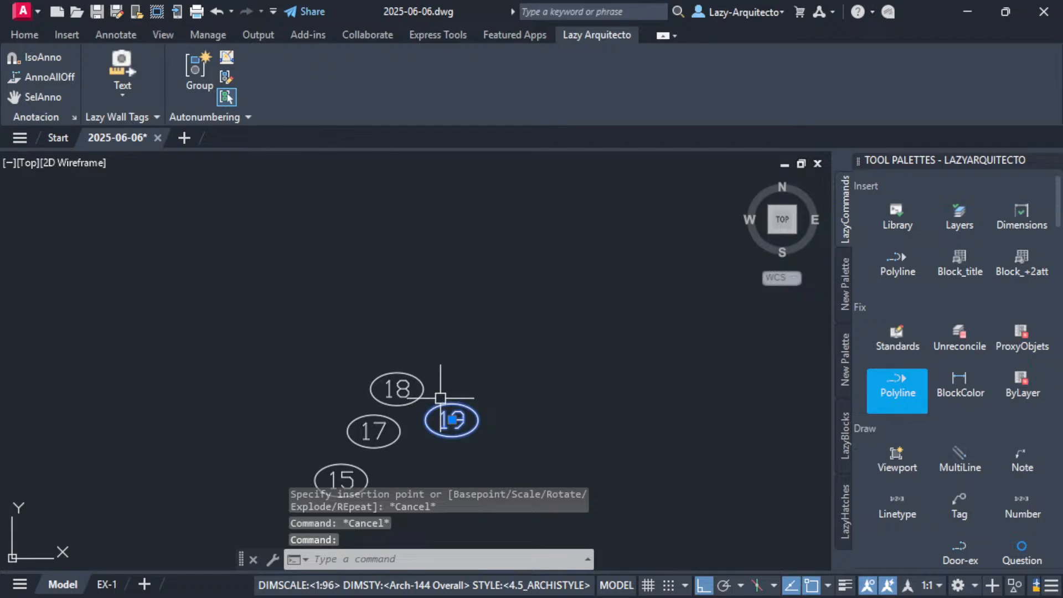
type("PR")
key("Return")
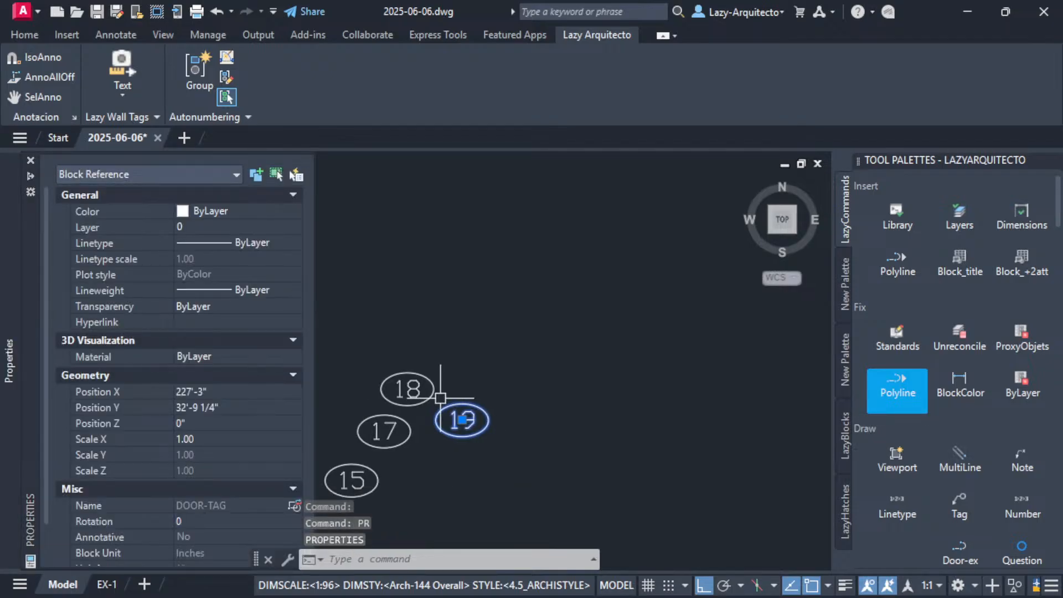
scroll(548, 358, "up", 3)
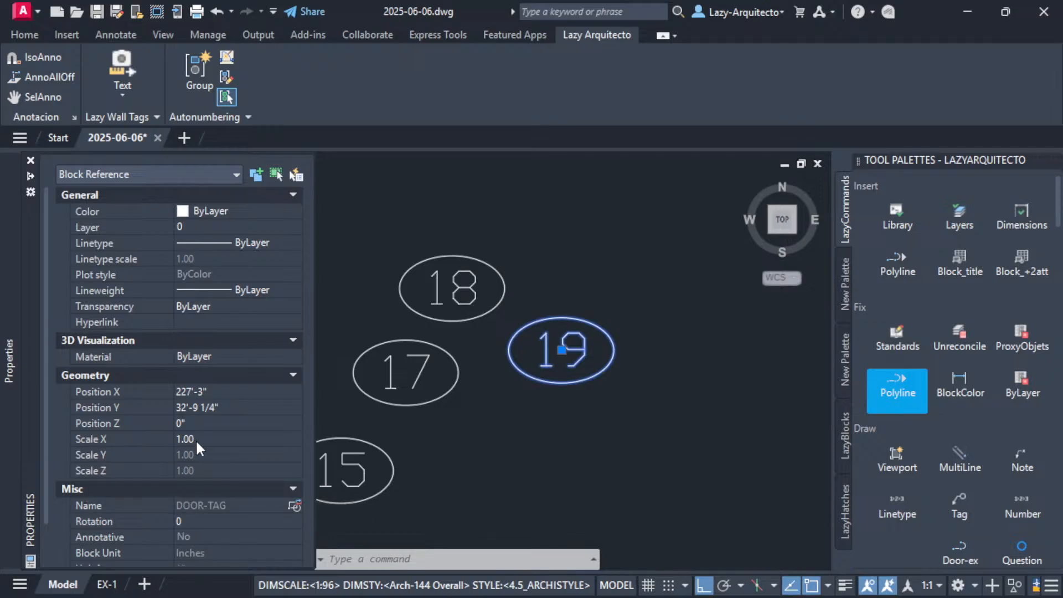
key("ctrl+1")
scroll(503, 359, "up", 5)
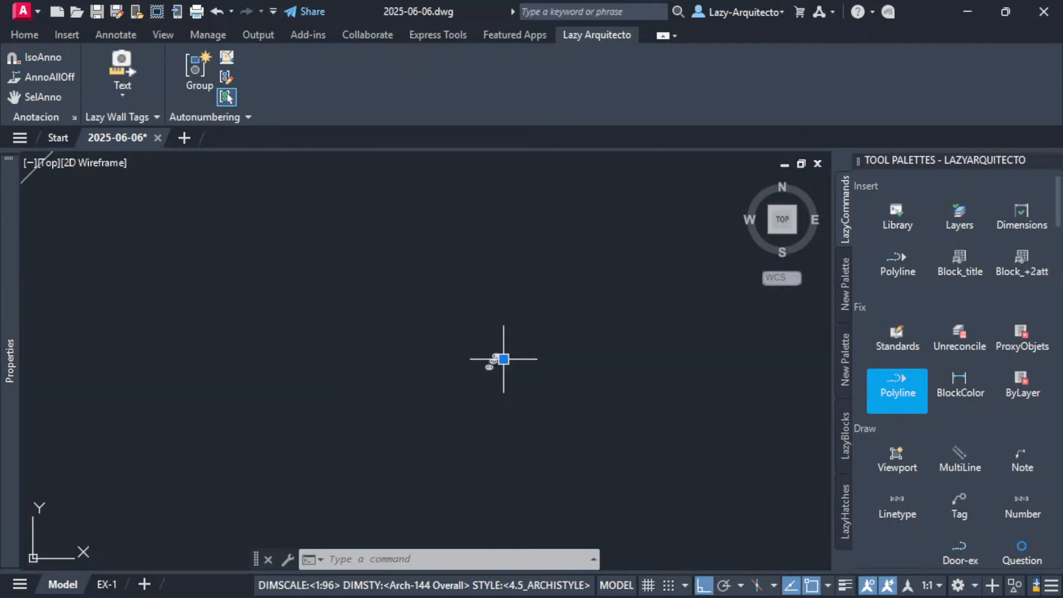
scroll(471, 368, "down", 5)
key("Escape")
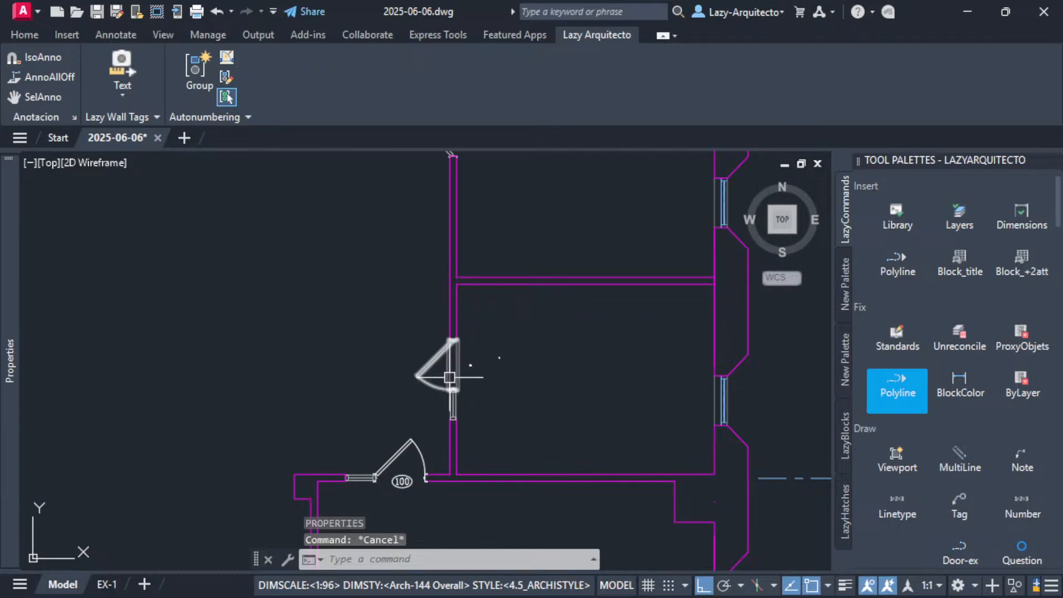
Delete the undersized door tags inside the room beside the upper door.
scroll(471, 363, "up", 3)
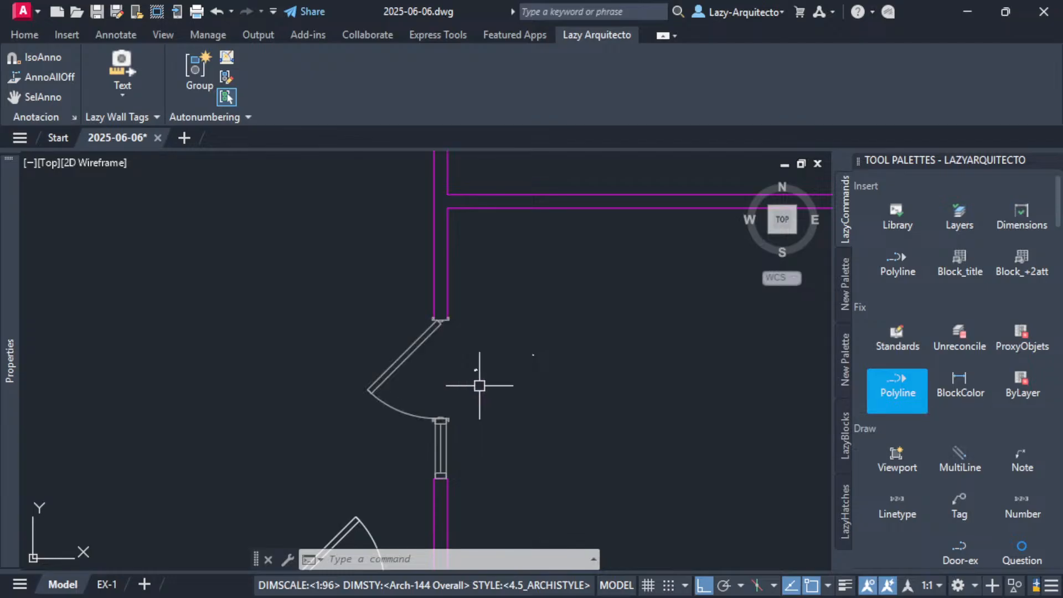
left_click(468, 312)
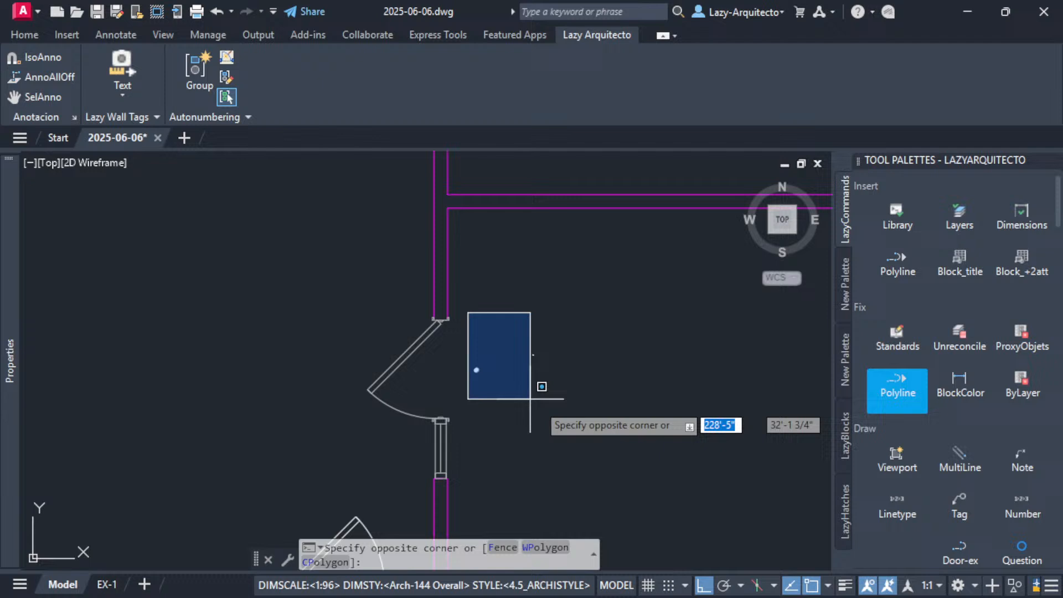
left_click(599, 416)
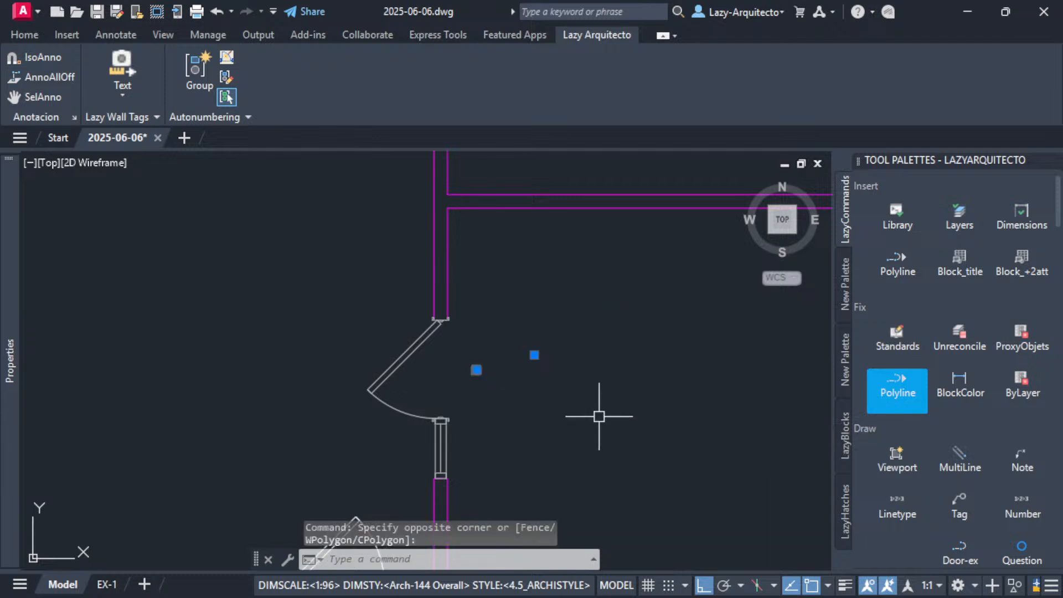
key("Delete")
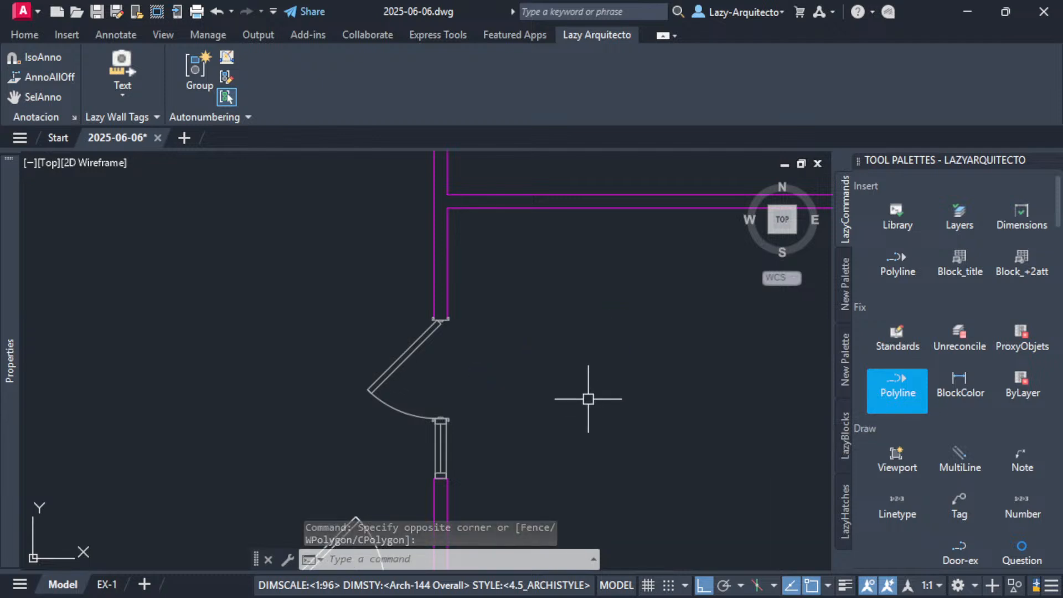
Check the viewport scale on the EX-1 layout and return to model space.
scroll(569, 342, "down", 3)
scroll(455, 491, "up", 3)
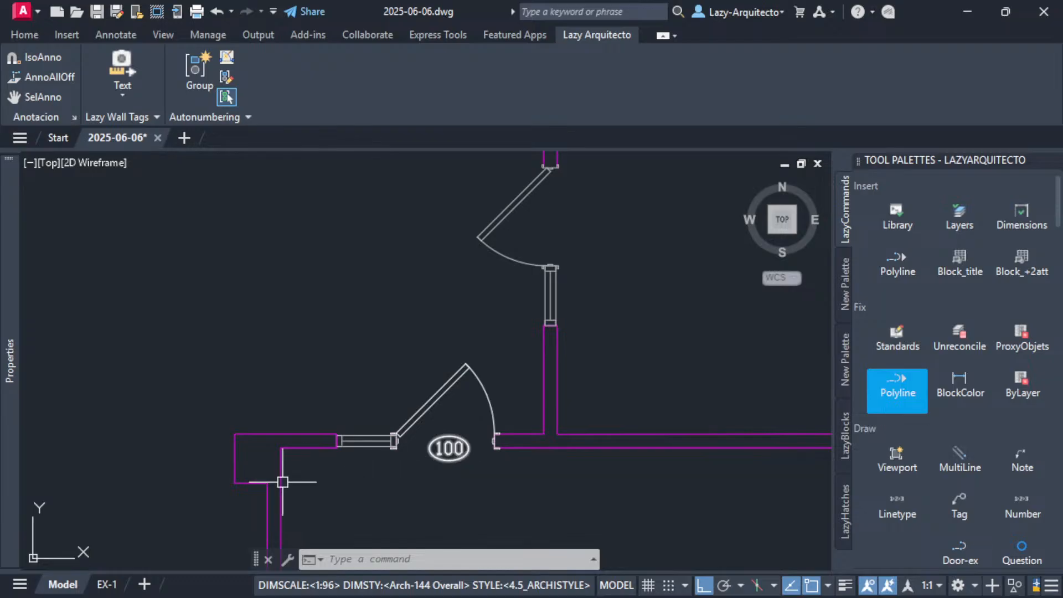
left_click(108, 585)
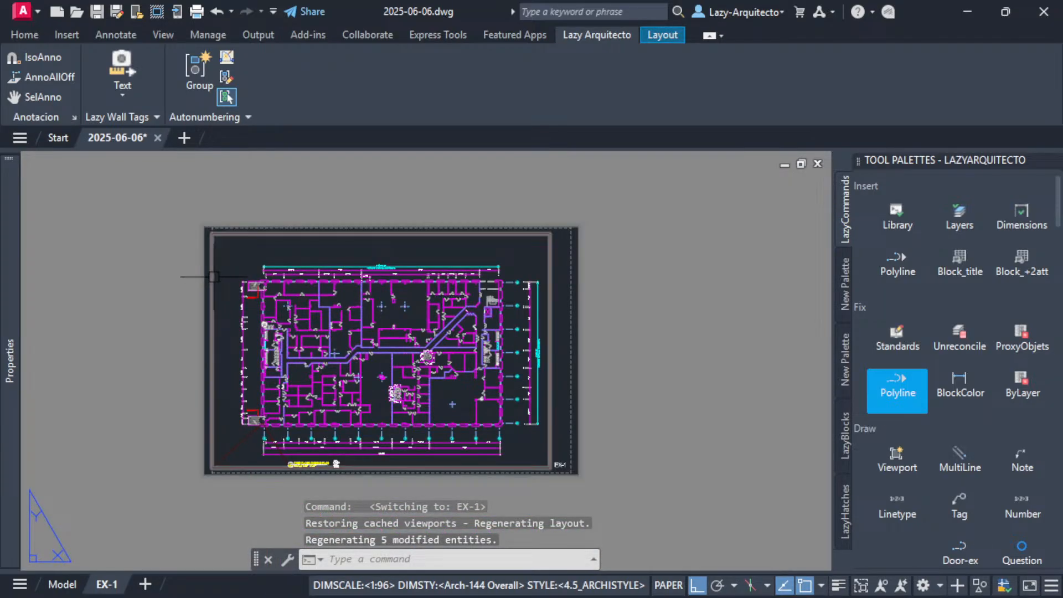
left_click(213, 288)
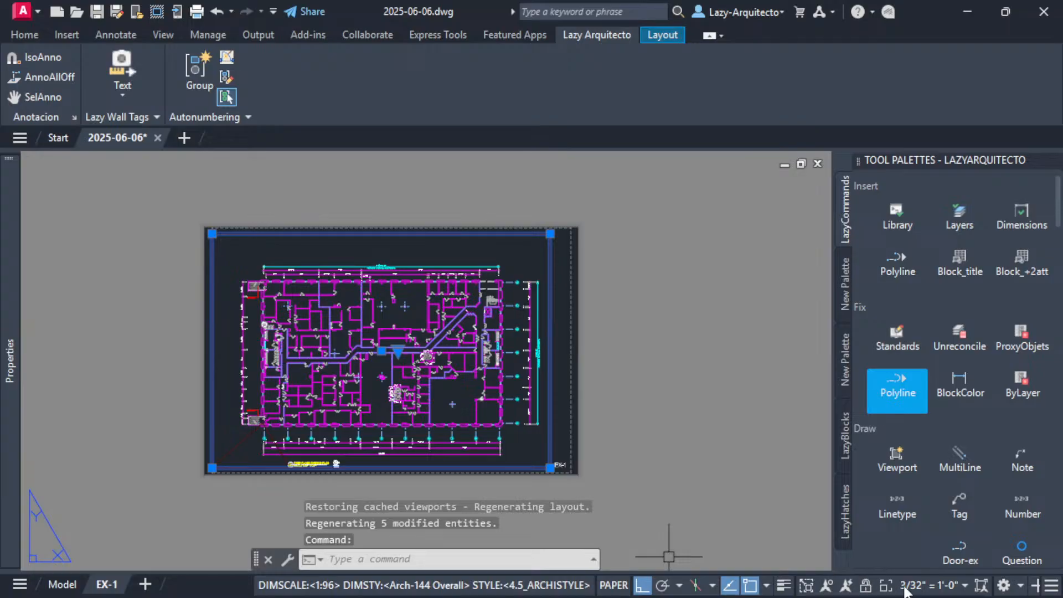
key("Escape")
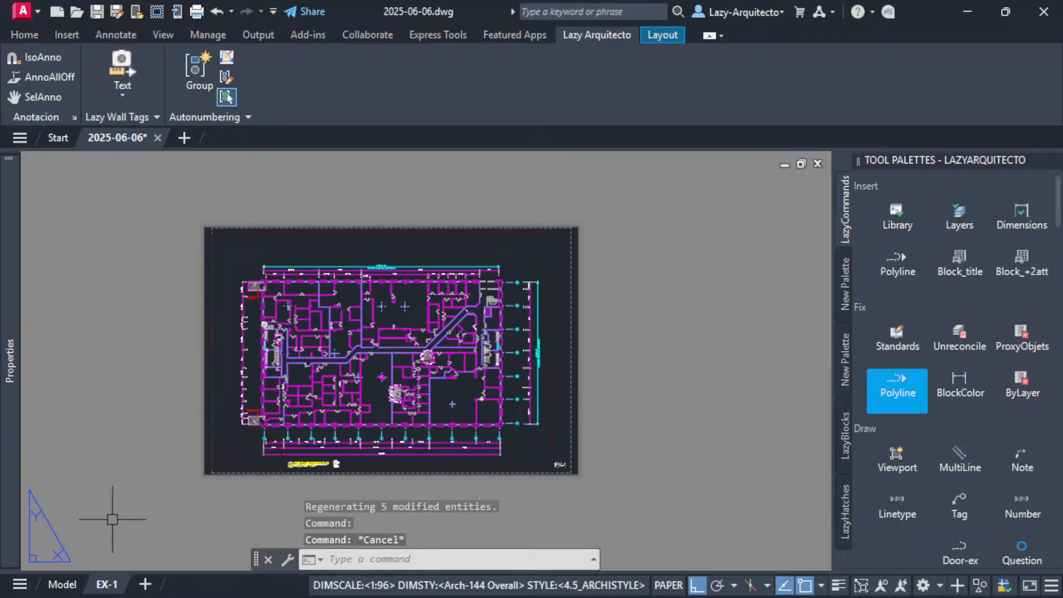
left_click(62, 584)
middle_click_drag(514, 419, 515, 407)
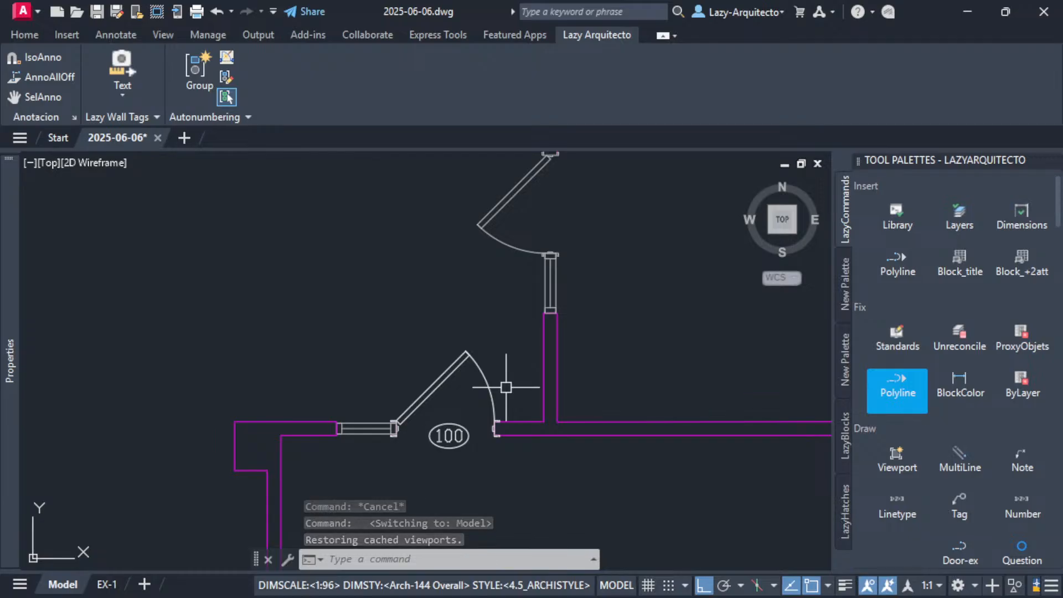
Open the user interface customization and select the Door Tag Numbering command by searching for DOOR.
middle_click_drag(495, 317, 475, 315)
type("cu")
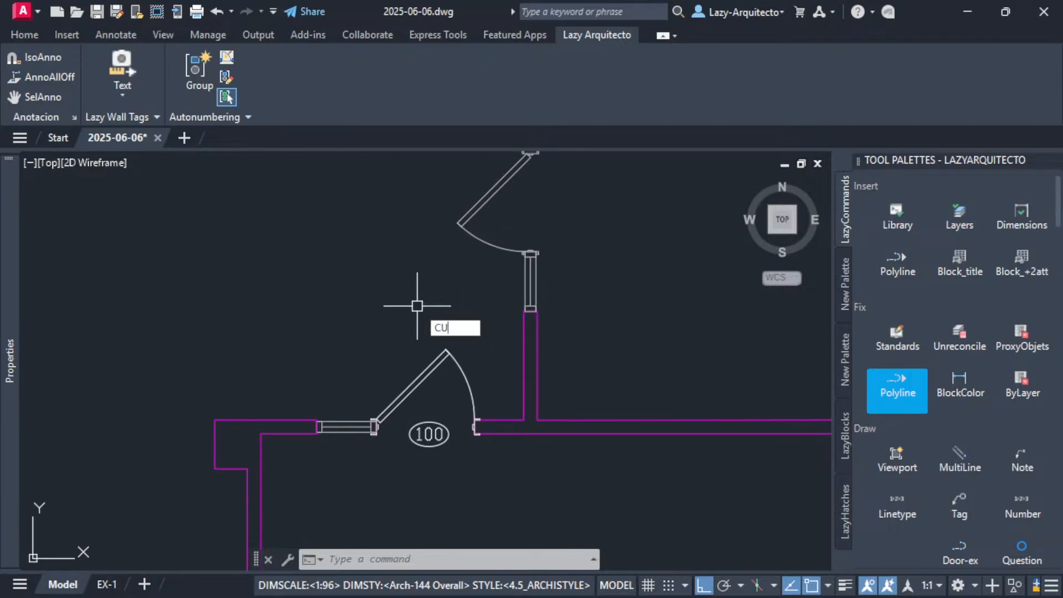
key("Escape")
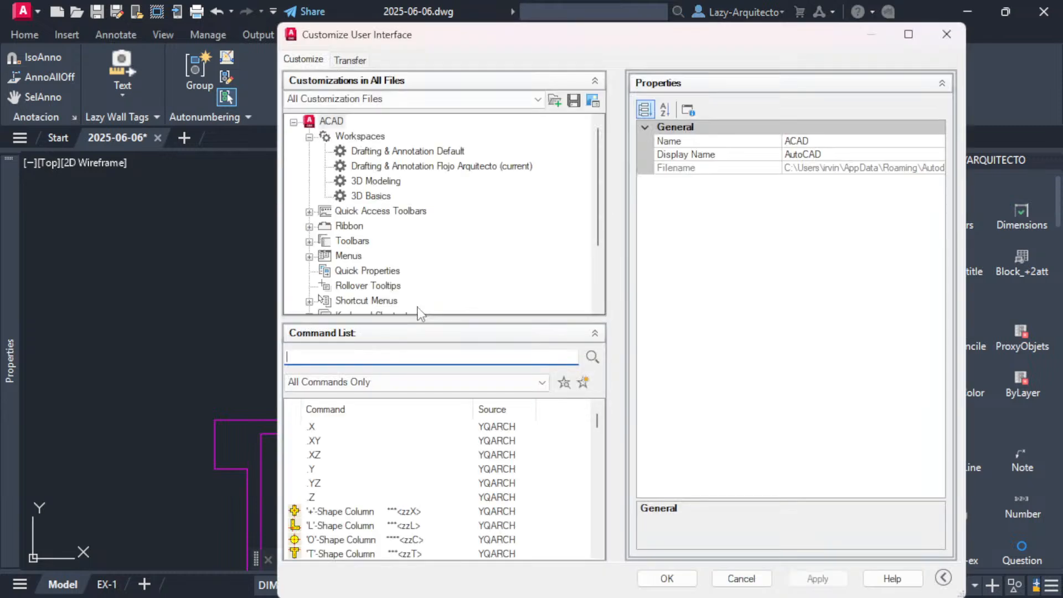
left_click(363, 354)
type("DOOR")
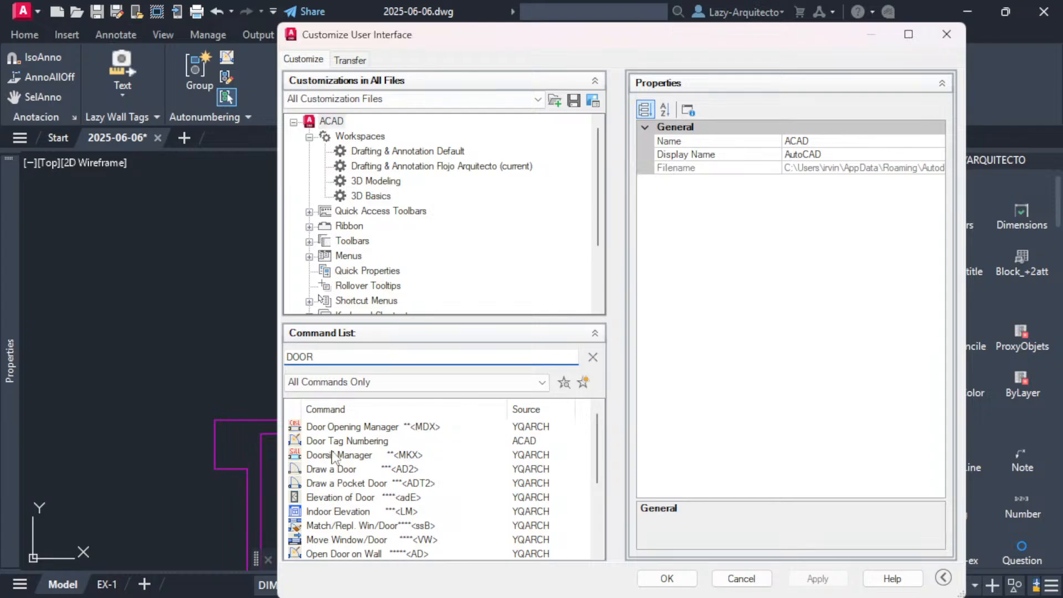
left_click(345, 440)
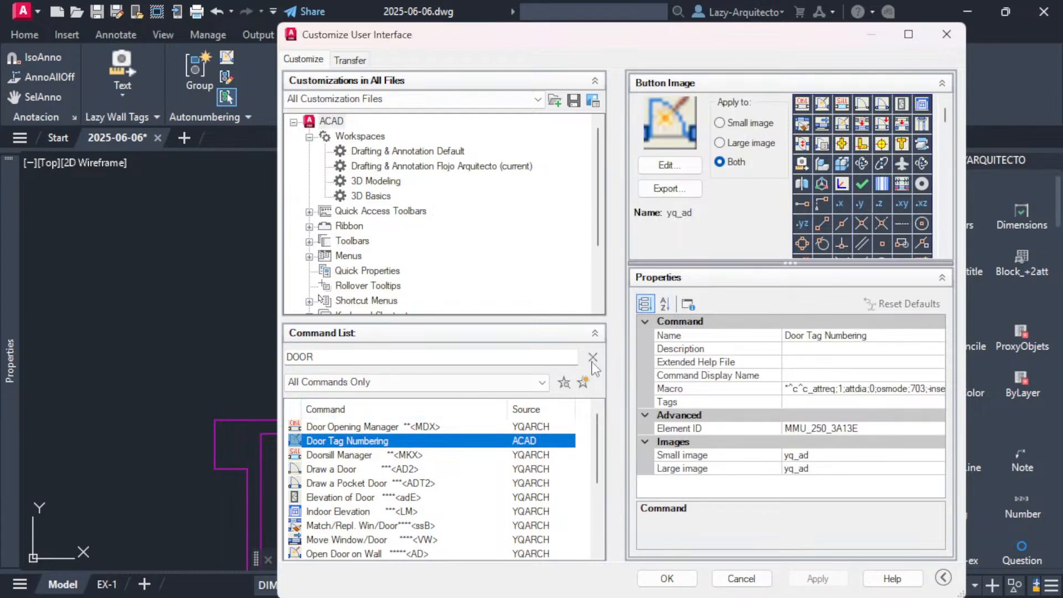
Edit the Door Tag Numbering macro, inserting (getvar "dimscale") as the scale right after DOOR-TAG;\ and following it with ;;.
left_click(833, 388)
left_click(939, 389)
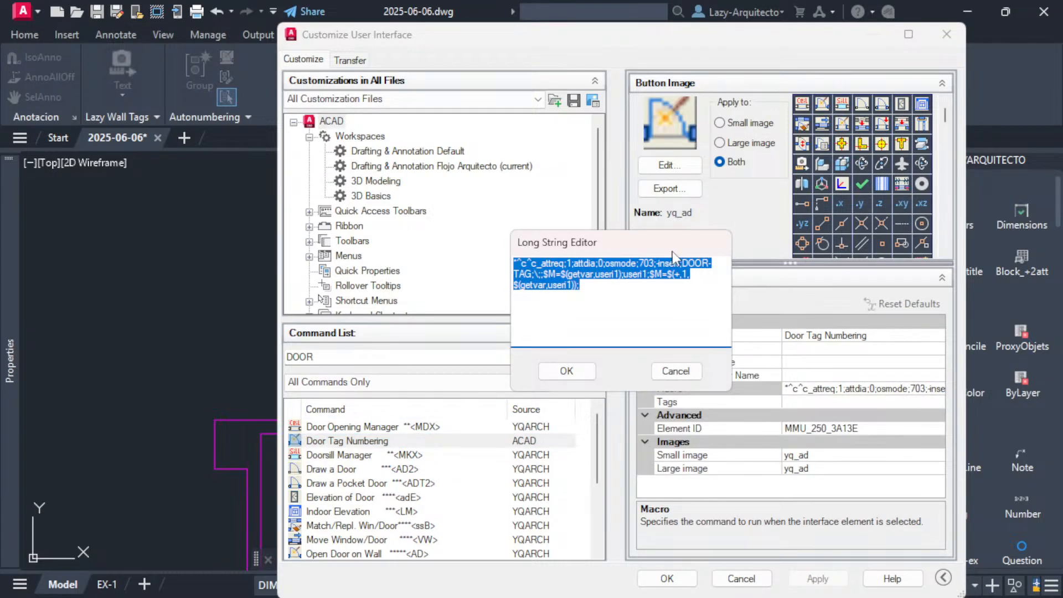
left_click(647, 273)
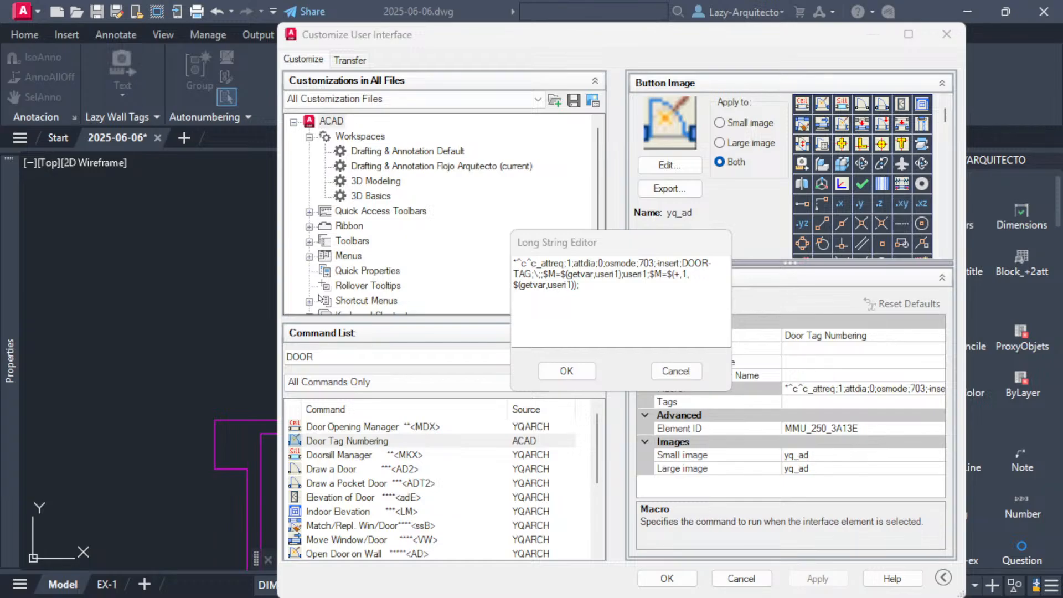
left_click(581, 285)
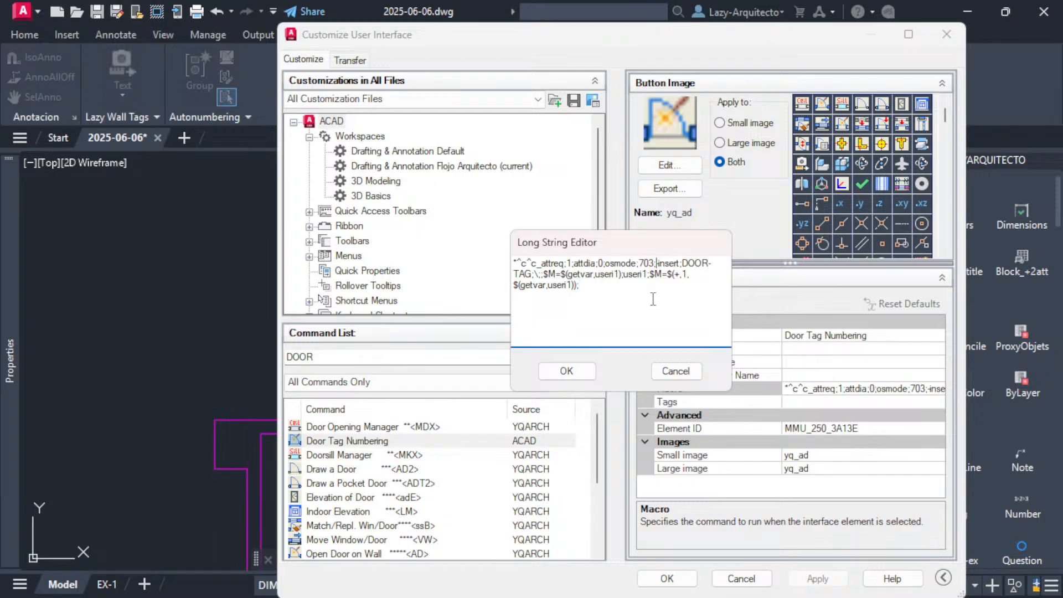
left_click(656, 263)
left_click_drag(682, 264, 532, 275)
left_click(534, 274)
left_click_drag(534, 273, 540, 274)
left_click(541, 274)
double_click(540, 274)
type(")")
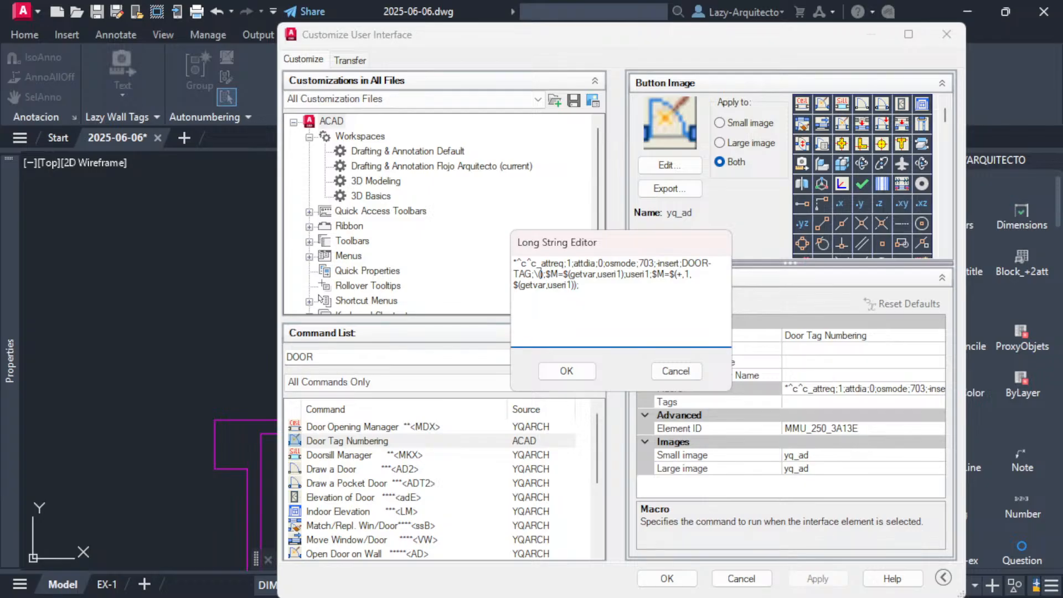
type("GE")
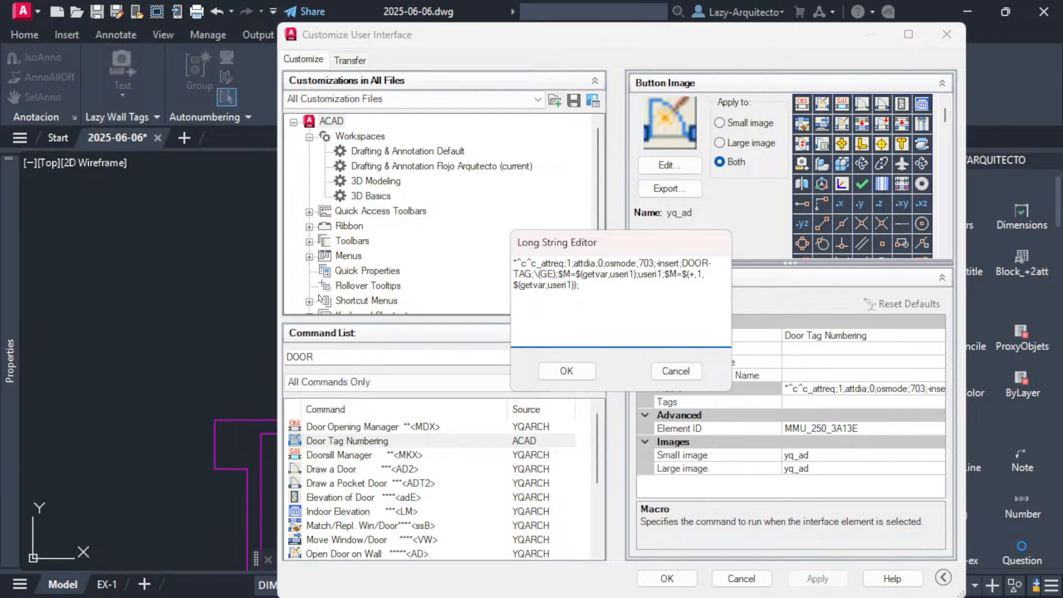
key("BackSpace")
key("BackSpace")
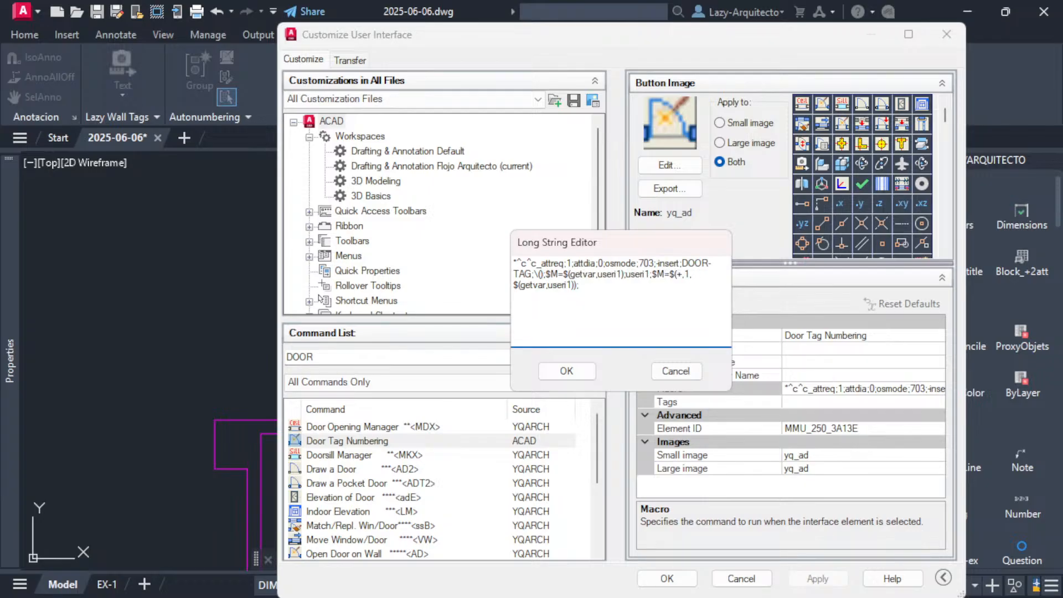
type("getvar")
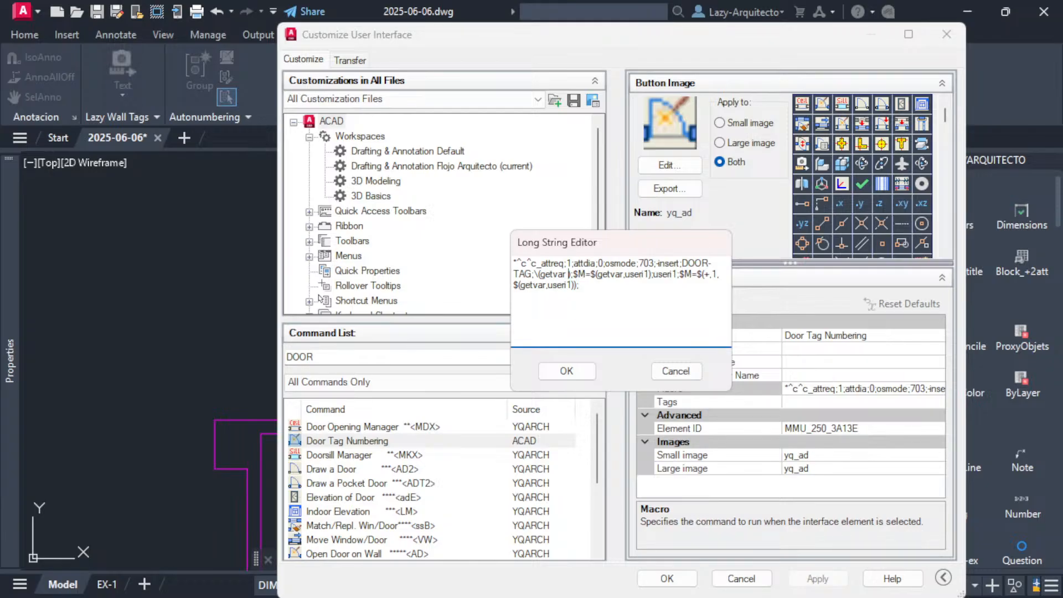
type("\"\"")
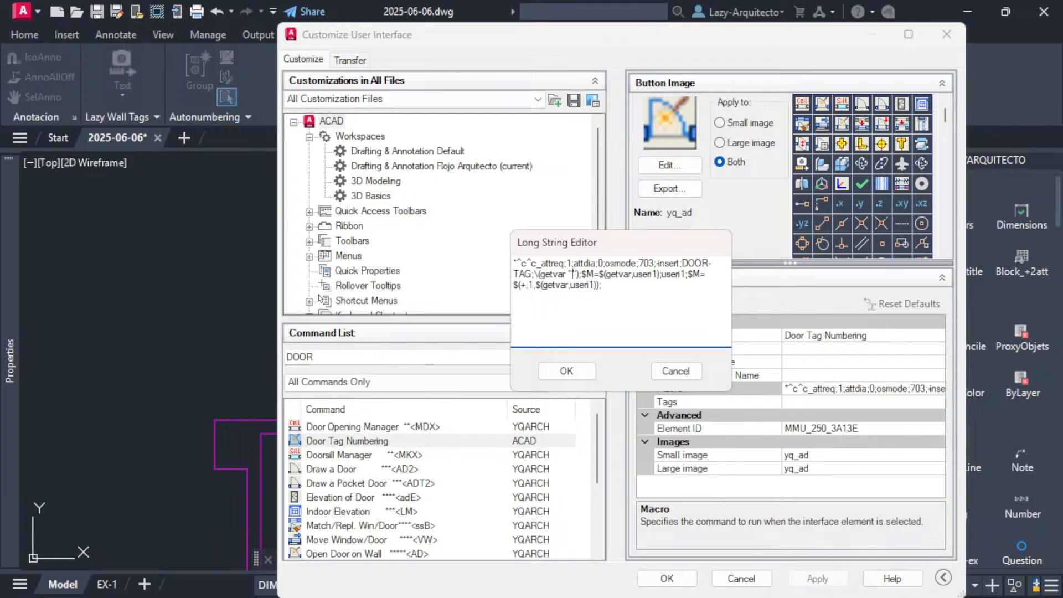
type("dimscale")
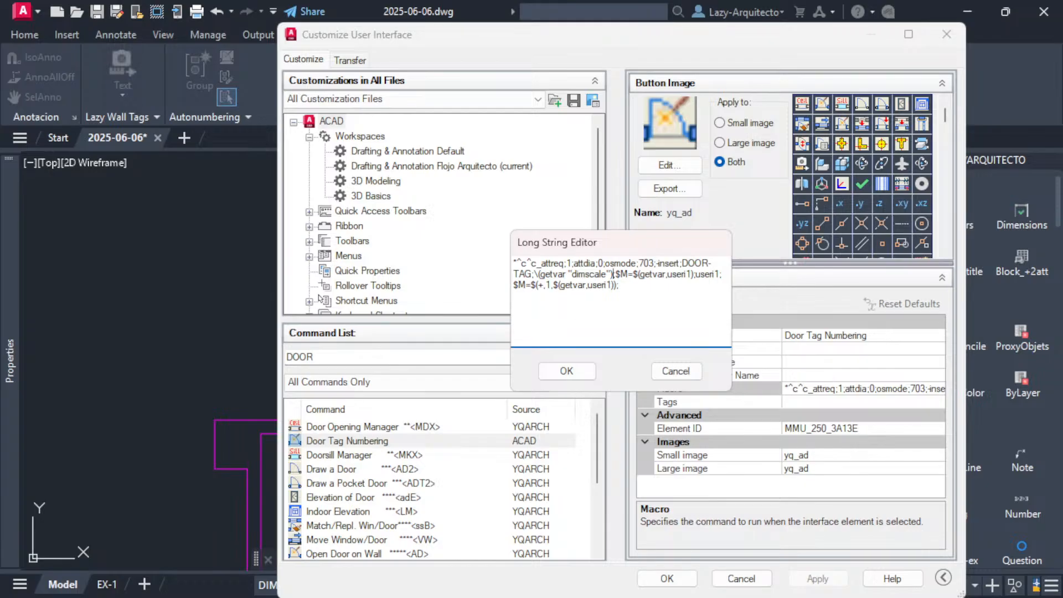
type(";;")
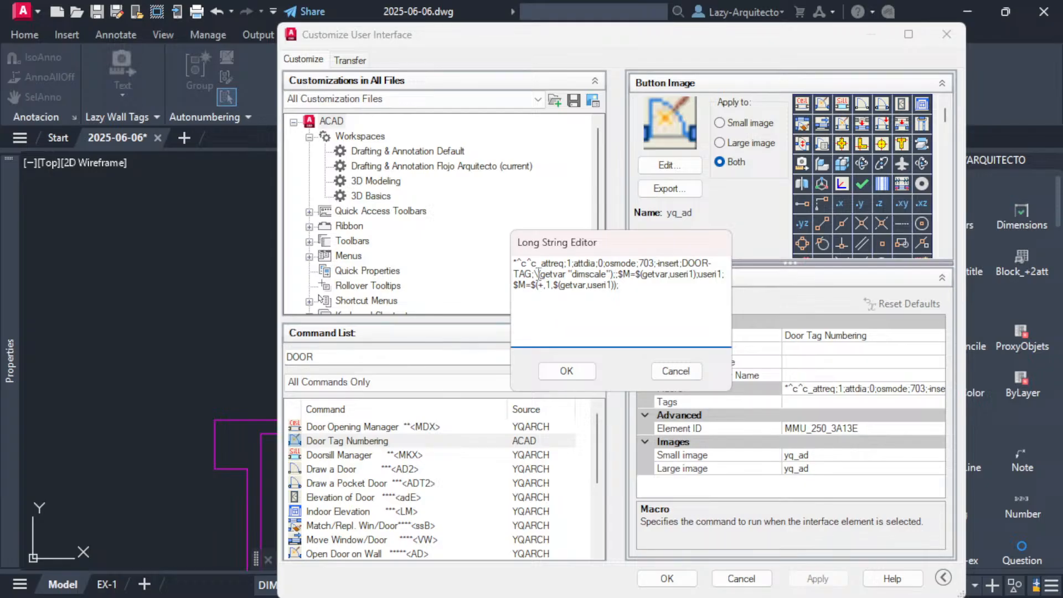
Review the dimscale expression in the macro, accept the edited string, and apply the customization changes.
left_click_drag(538, 273, 613, 274)
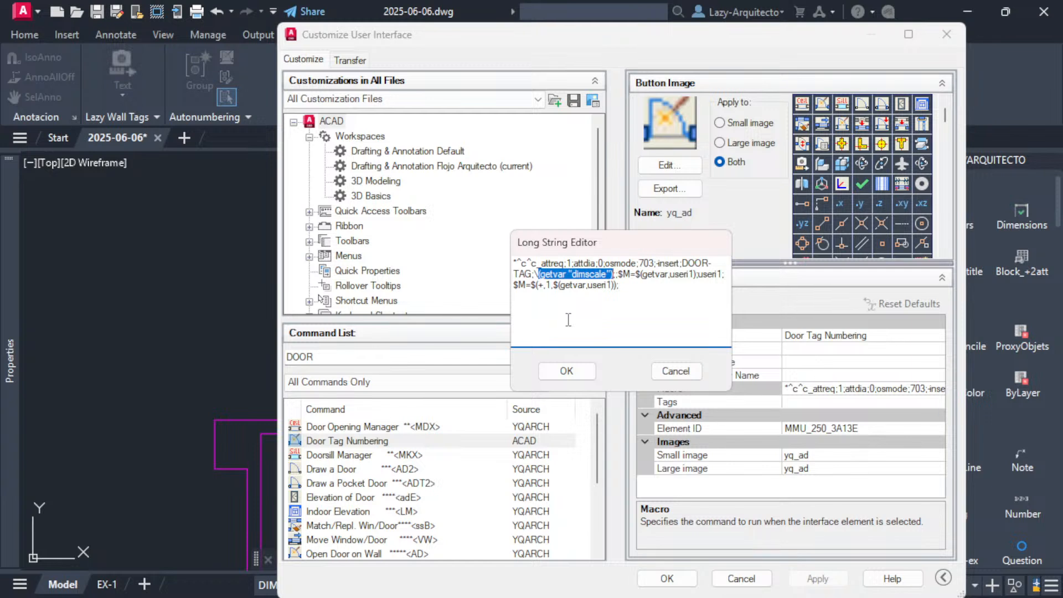
left_click(573, 274)
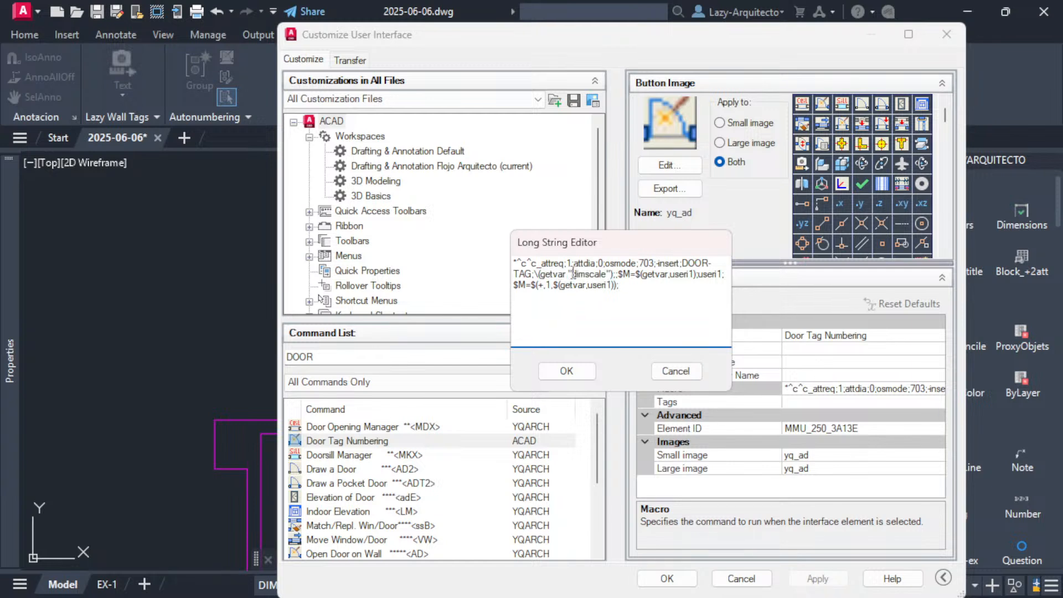
mouse_move(571, 273)
left_mouse_down()
mouse_move(607, 274)
mouse_move(555, 274)
left_mouse_up()
left_click(604, 274)
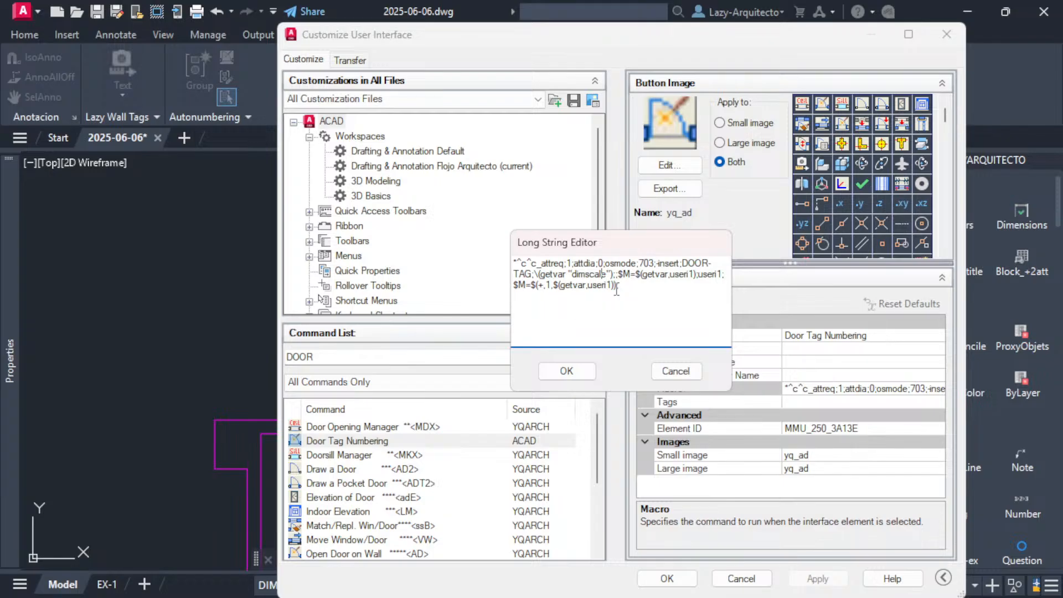
left_click(566, 371)
left_click(816, 579)
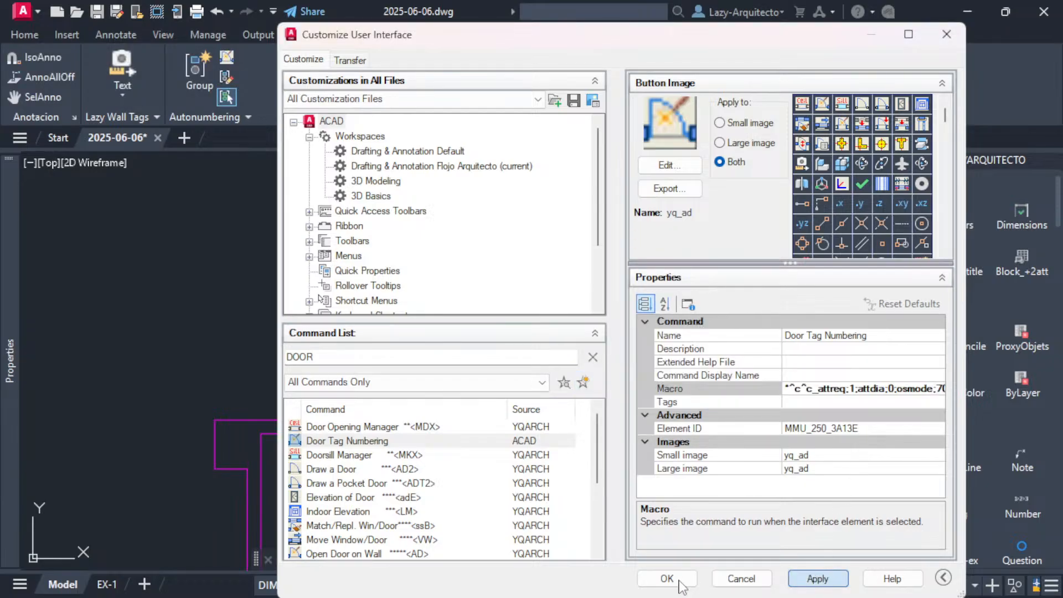
left_click(666, 578)
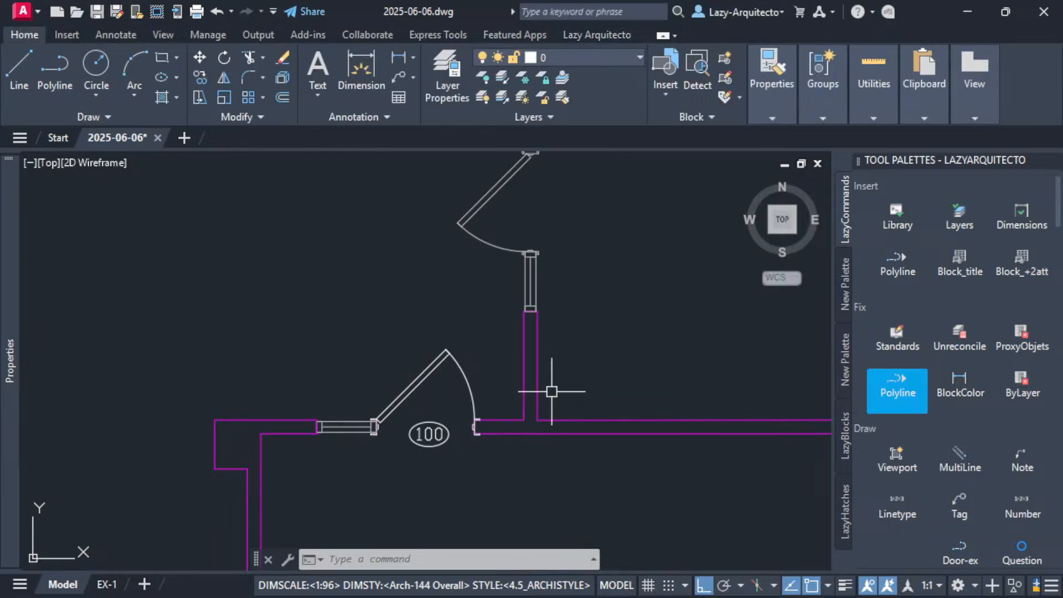
Check the viewport scale on the EX-1 layout and look up its matching factor in the AutoCAD Scale Factors PDF.
left_click(107, 584)
left_click(212, 344)
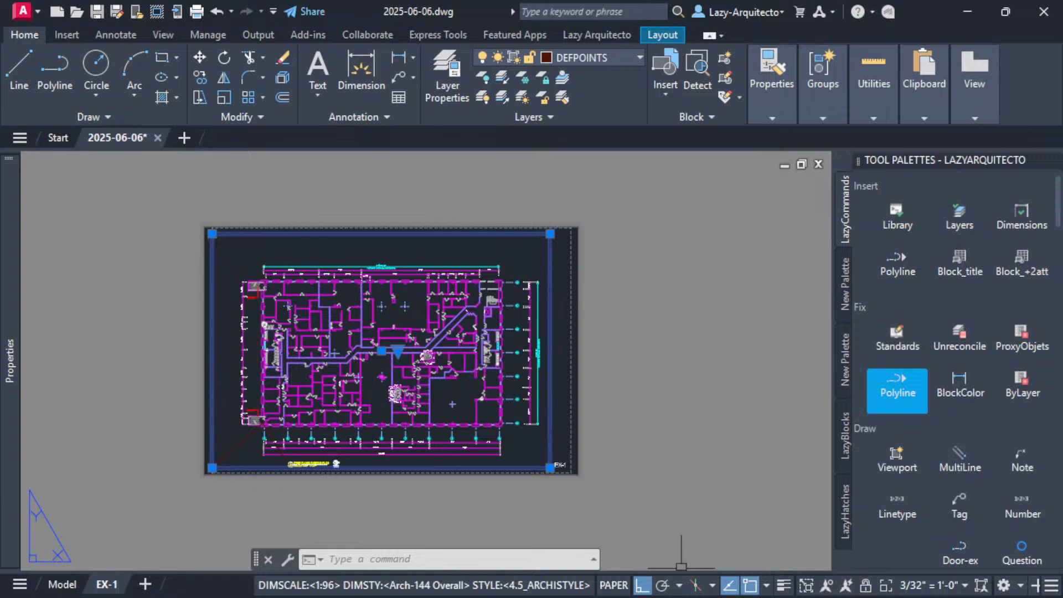
left_click(62, 584)
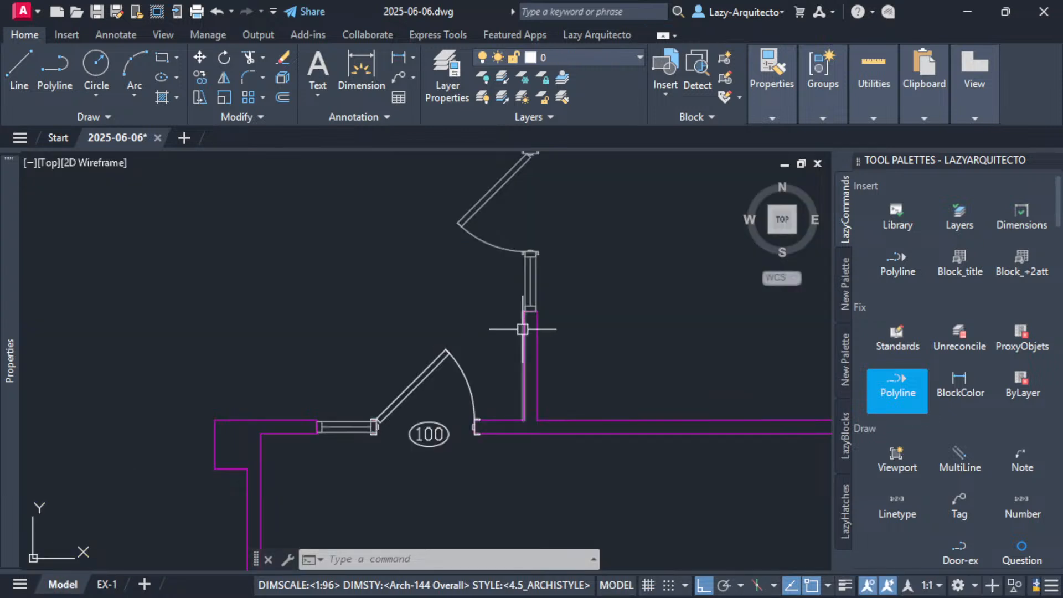
middle_click_drag(510, 346, 520, 361)
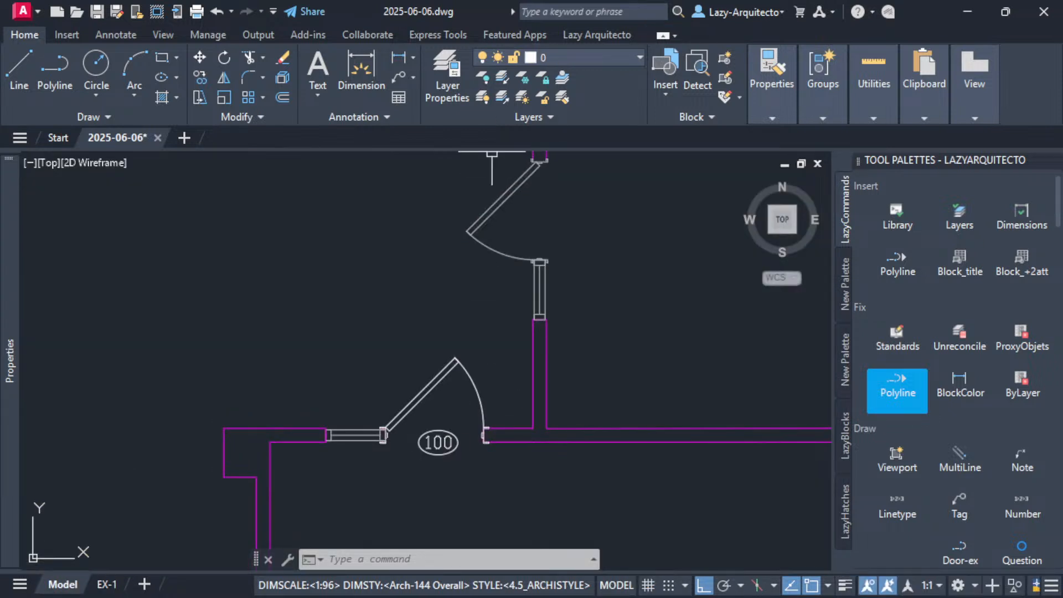
key("alt+Tab")
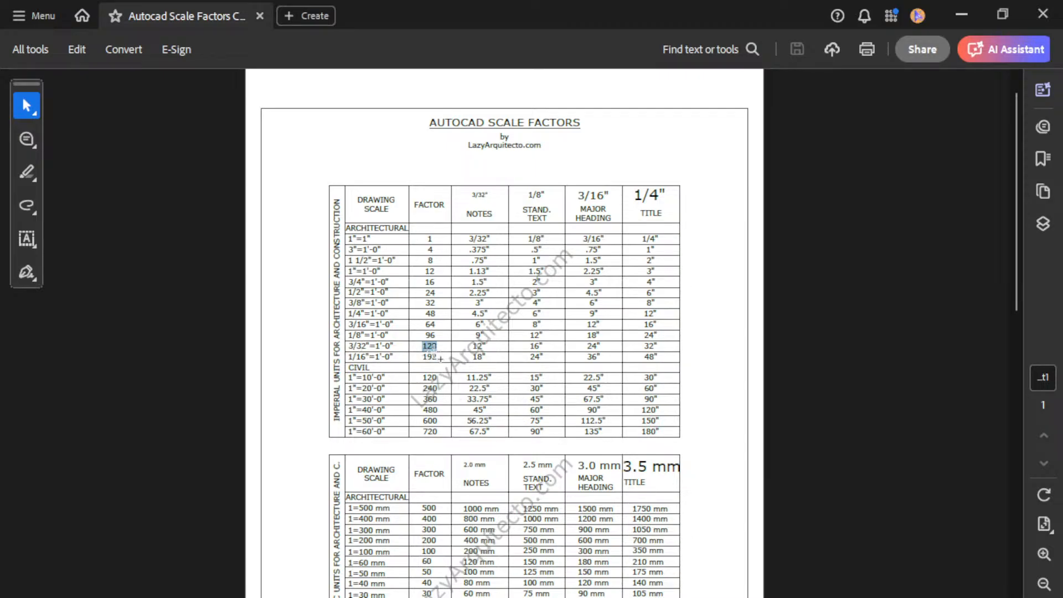
left_click(961, 15)
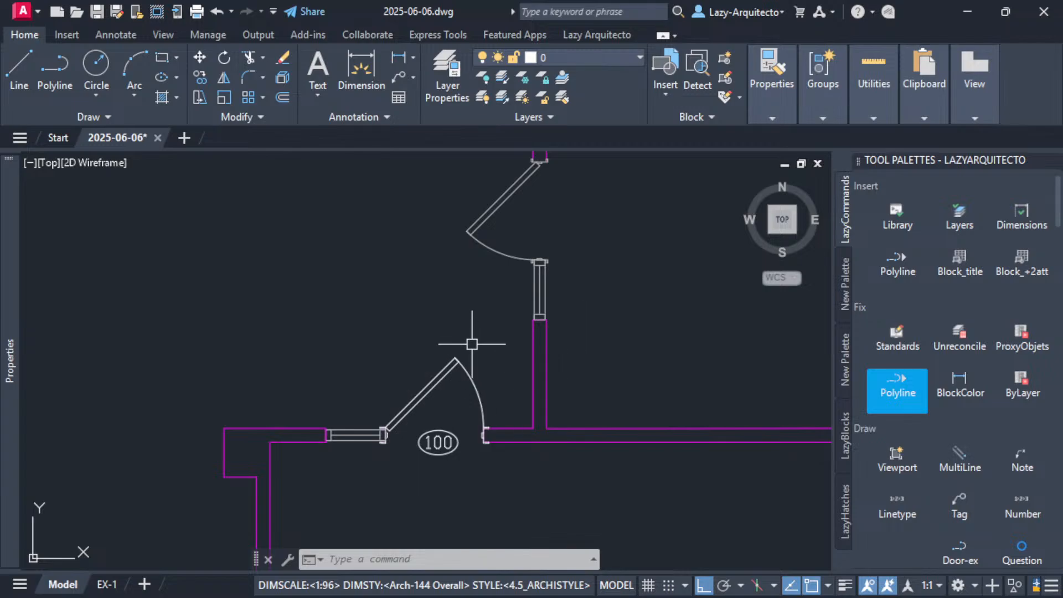
Set DIMSCALE to 128 in model space.
middle_click_drag(472, 344, 463, 313)
key("Escape")
key("Escape")
type("dimsc")
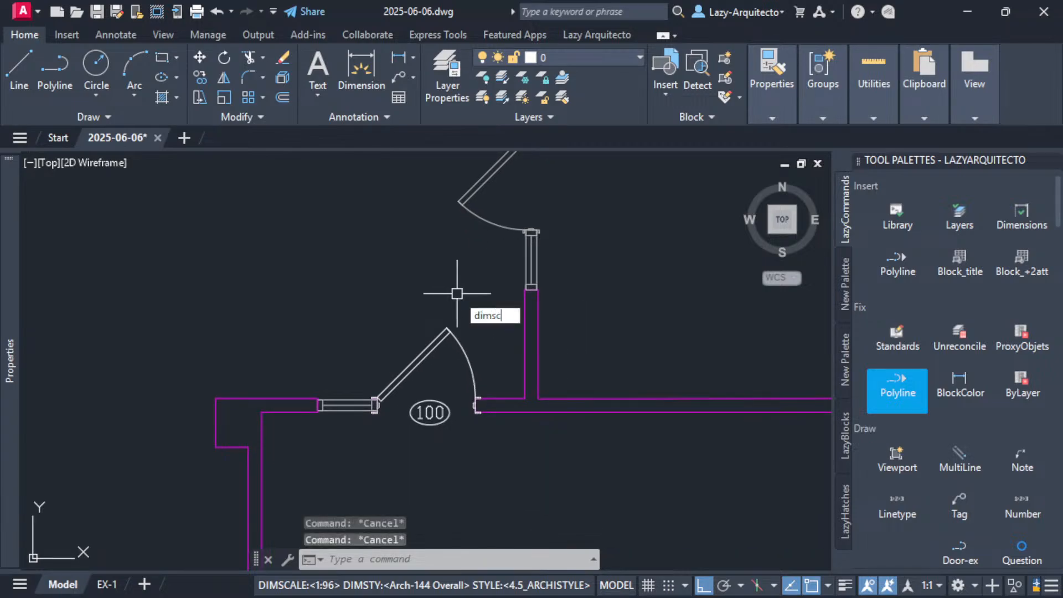
type("ale")
key("Return")
type("128")
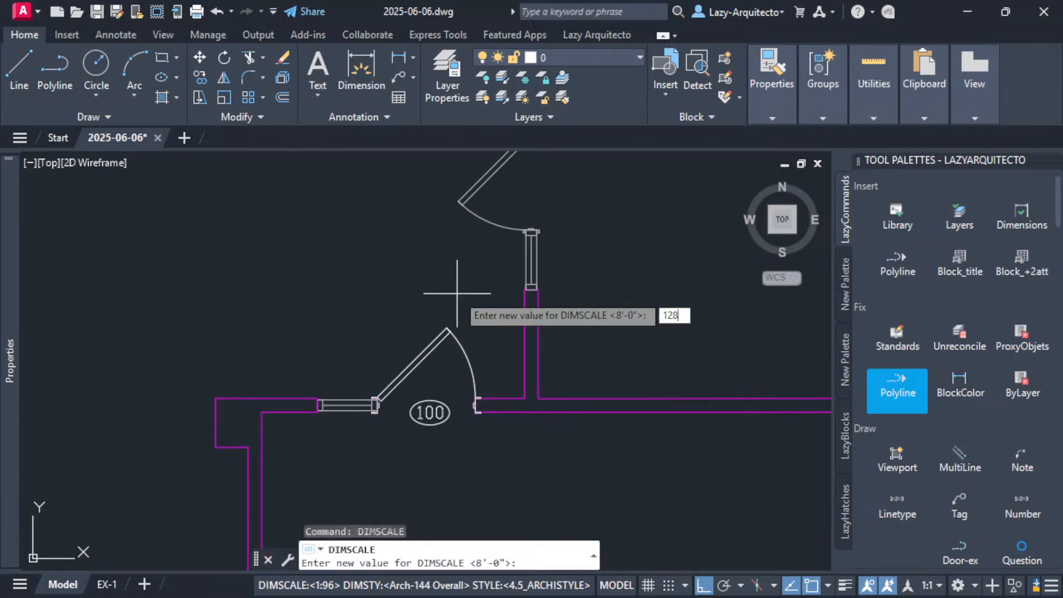
key("Return")
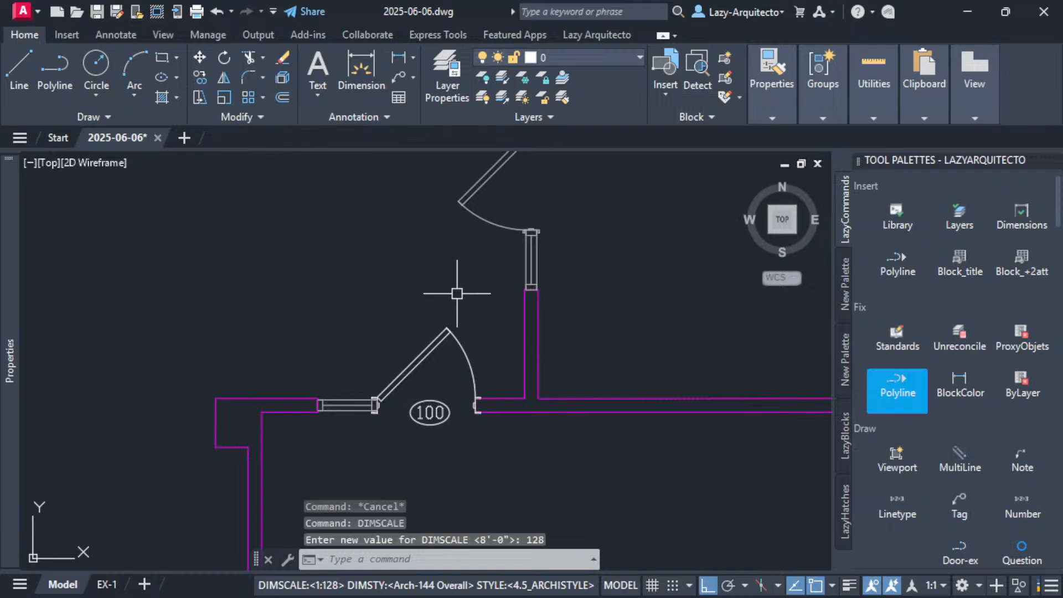
Run Door Tag Numbering and place a tag beside the door just above the one tagged 100.
middle_click_drag(565, 426, 570, 351)
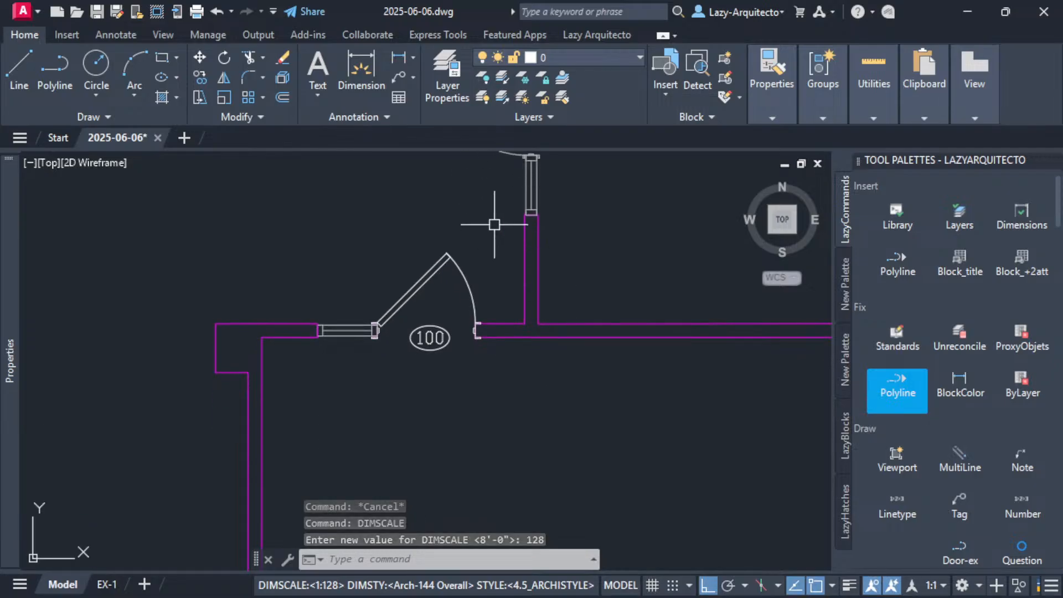
left_click(581, 33)
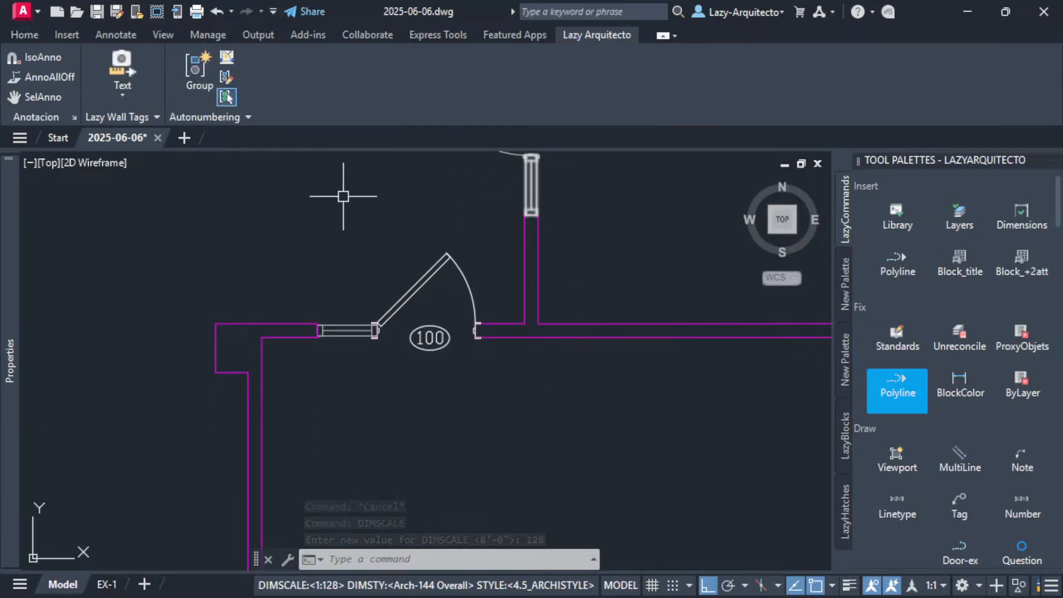
left_click(227, 58)
middle_click_drag(570, 257, 472, 325)
left_click(469, 264)
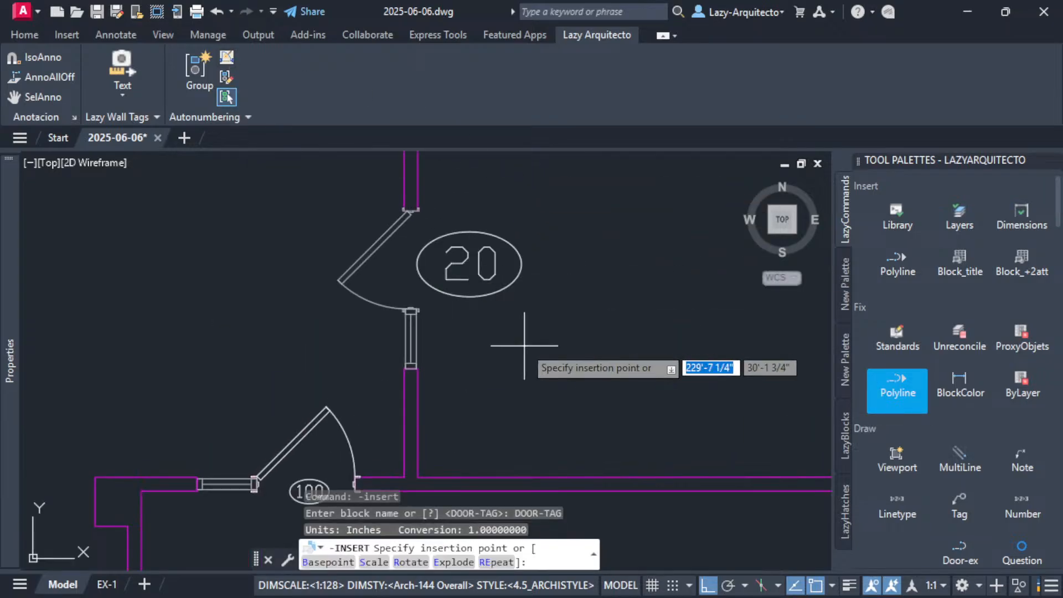
Place two more door tags at the next door up the same wall and at the corridor door beyond it, then end the numbering.
scroll(526, 349, "down", 2)
middle_click_drag(541, 280, 567, 420)
scroll(505, 218, "up", 3)
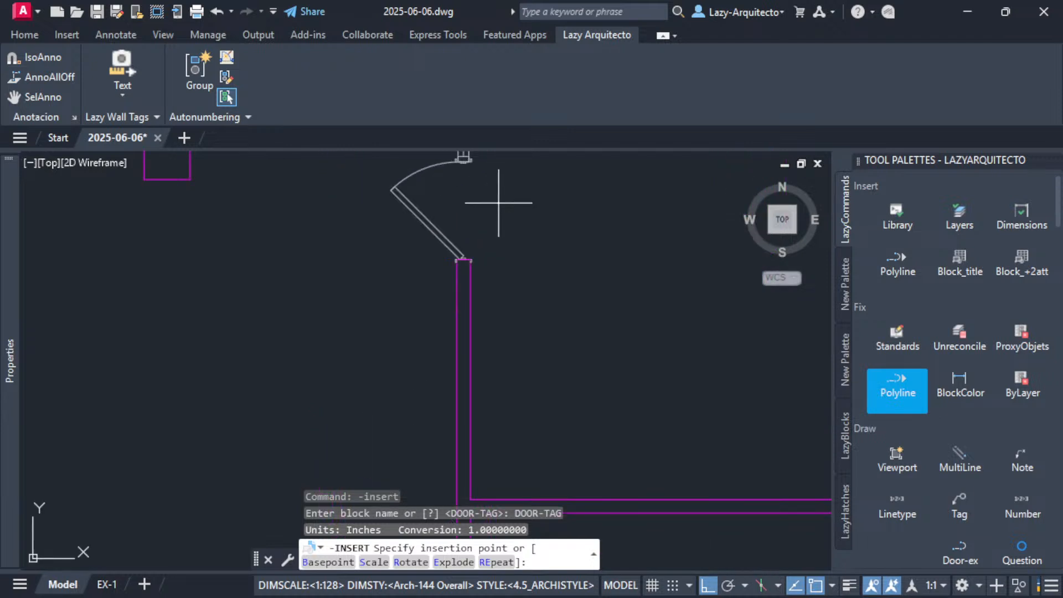
scroll(549, 246, "down", 2)
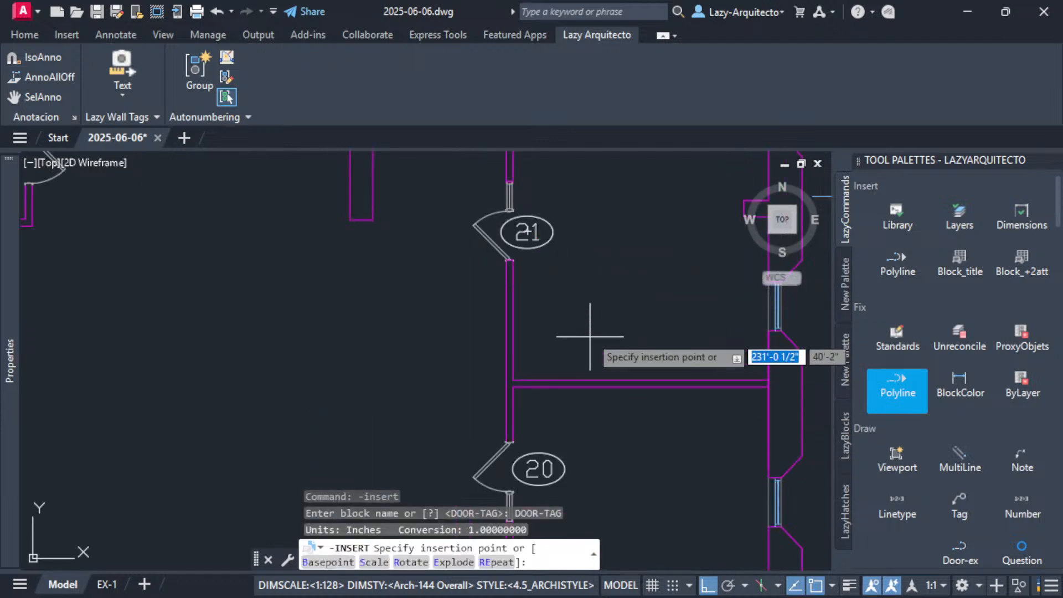
scroll(577, 339, "down", 2)
middle_click_drag(609, 244, 608, 308)
scroll(498, 303, "up", 4)
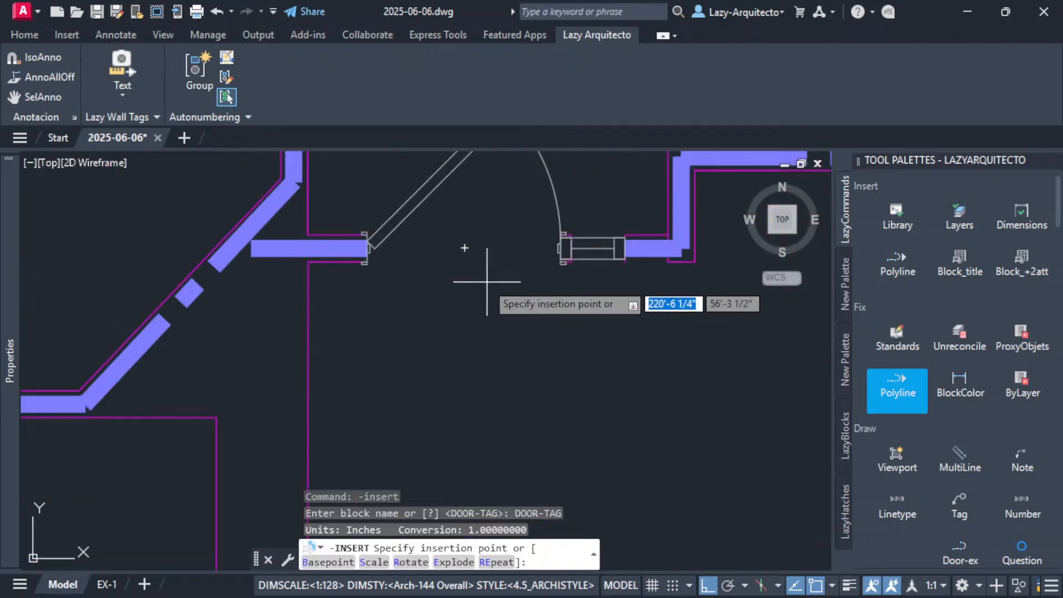
scroll(470, 311, "down", 5)
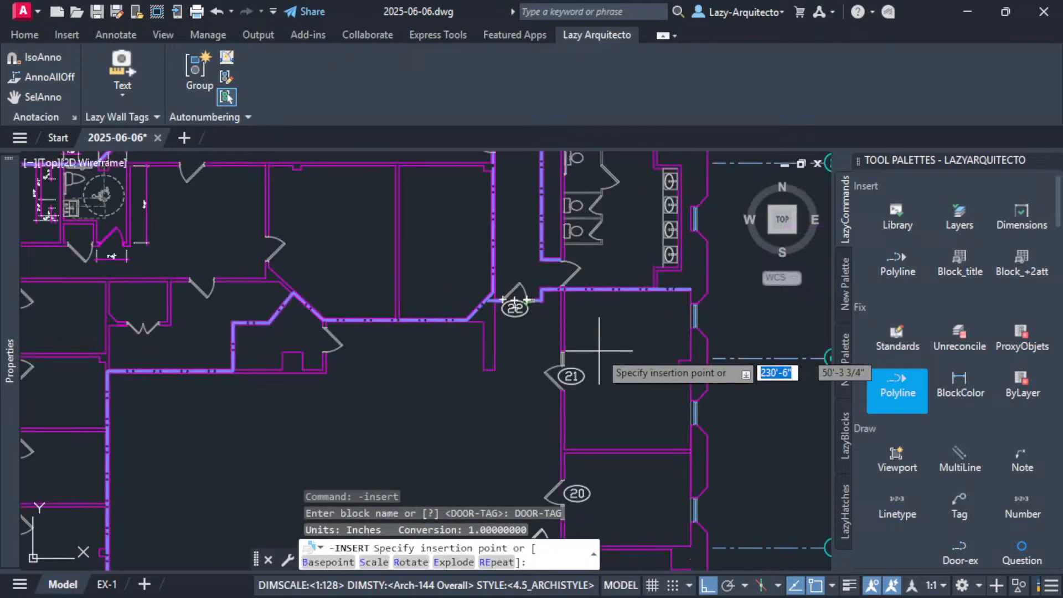
key("Escape")
Examine how large the new door tags appear in the floor plan on the EX-1 layout.
middle_click_drag(612, 380, 579, 270)
left_click(107, 584)
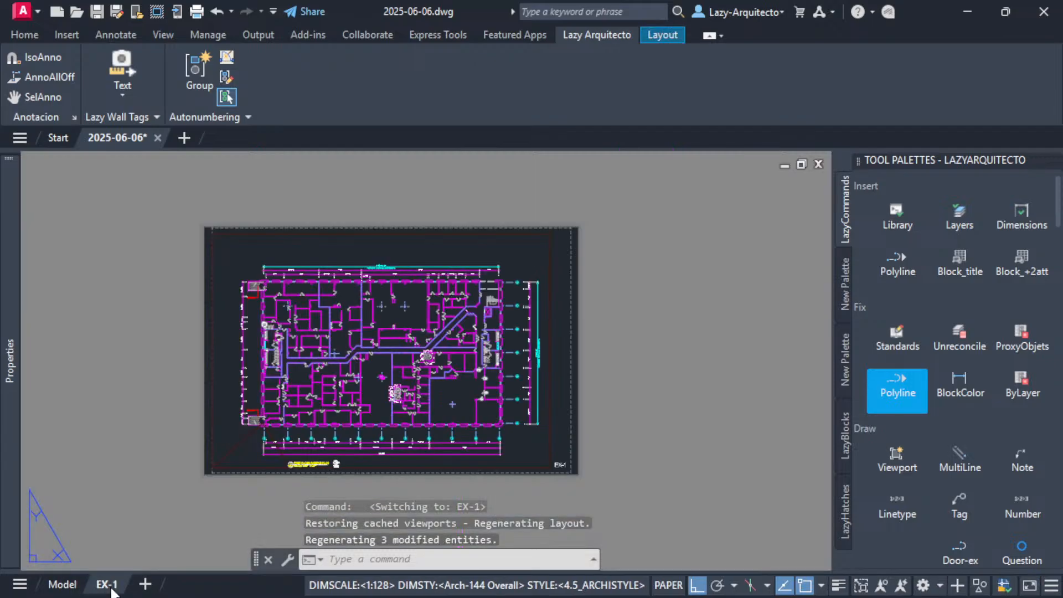
scroll(405, 386, "up", 5)
middle_click_drag(592, 424, 529, 288)
scroll(624, 357, "up", 3)
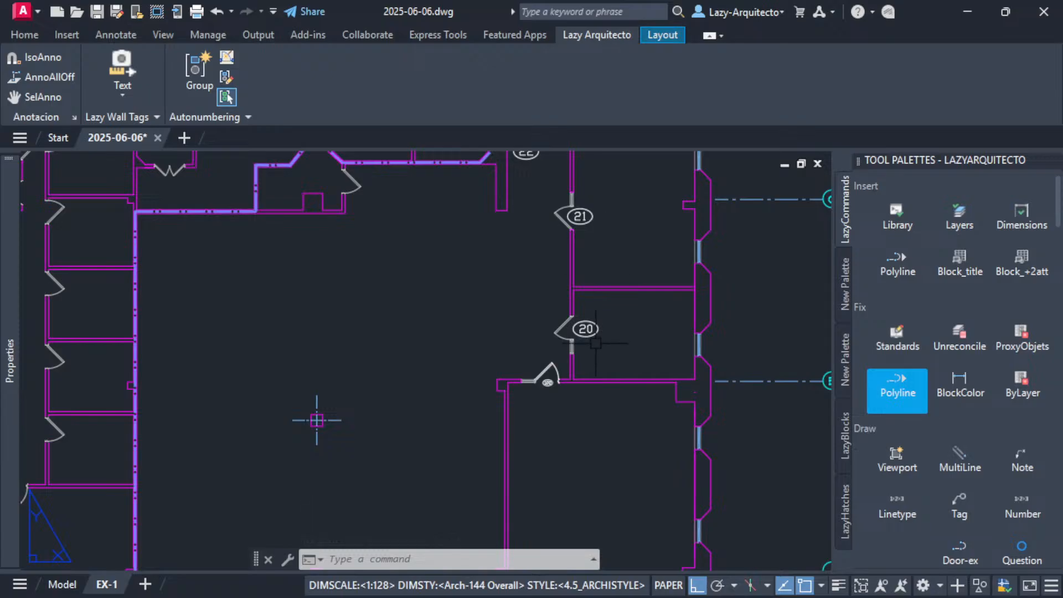
scroll(593, 342, "down", 3)
scroll(594, 343, "down", 3)
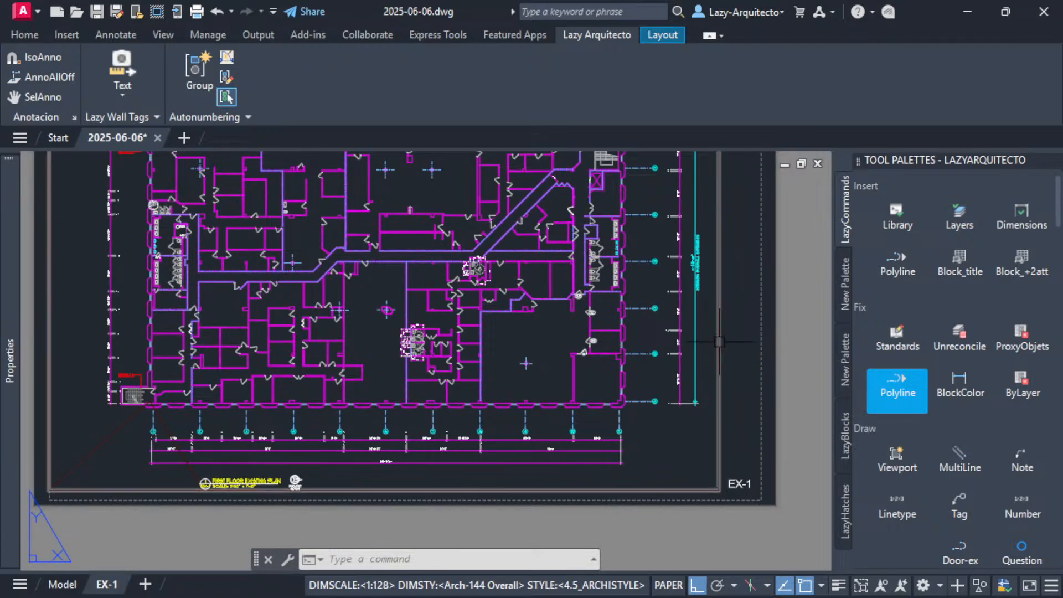
scroll(623, 325, "up", 5)
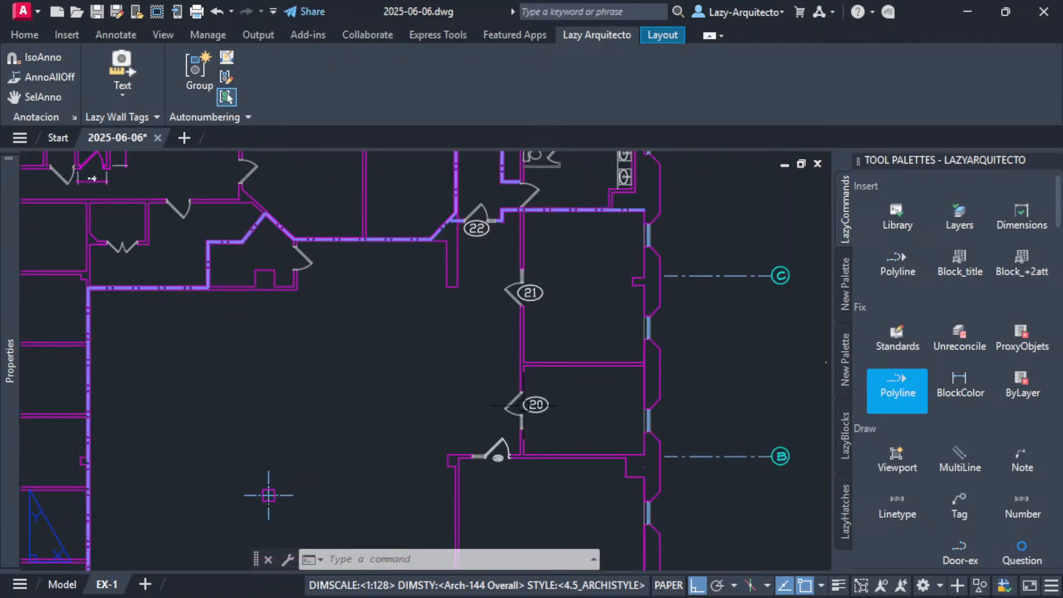
Return to model space and compare the size of the new door tags with the older 100 tag.
left_click(56, 584)
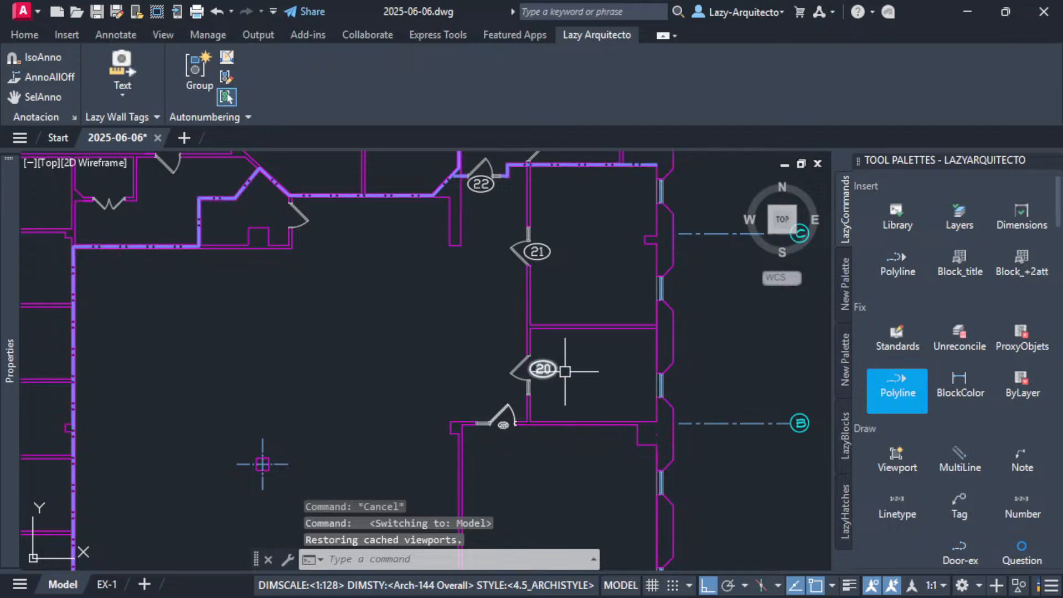
middle_click_drag(546, 366, 497, 427)
left_click(469, 425)
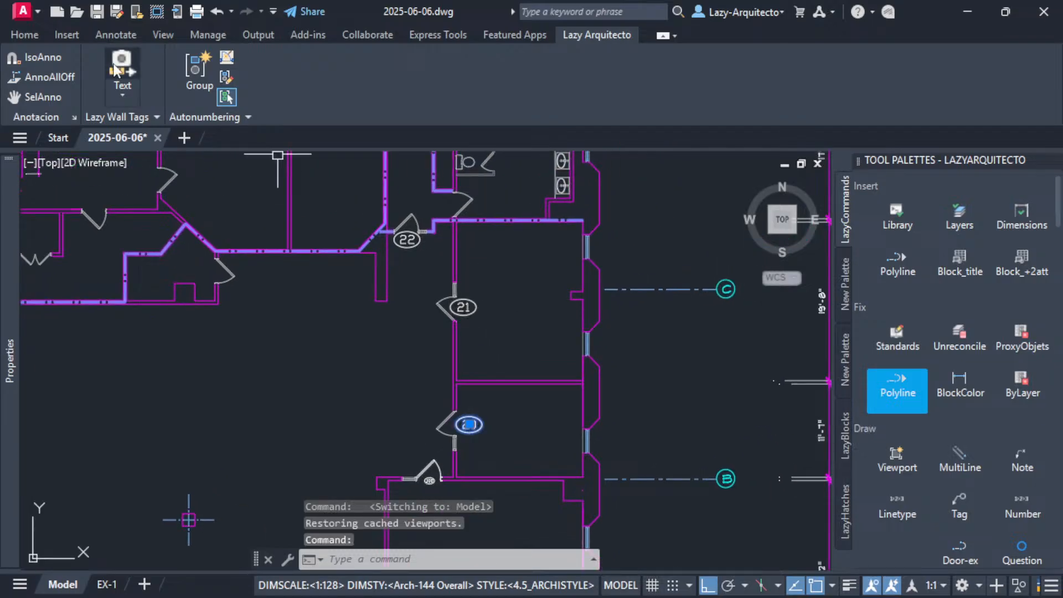
left_click(34, 38)
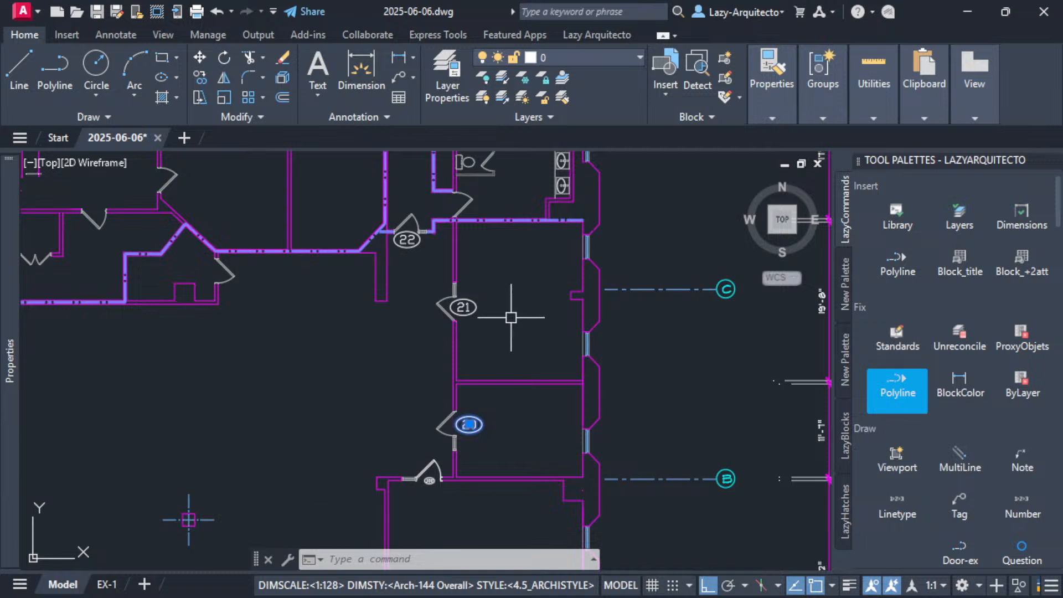
middle_click_drag(524, 329, 565, 347)
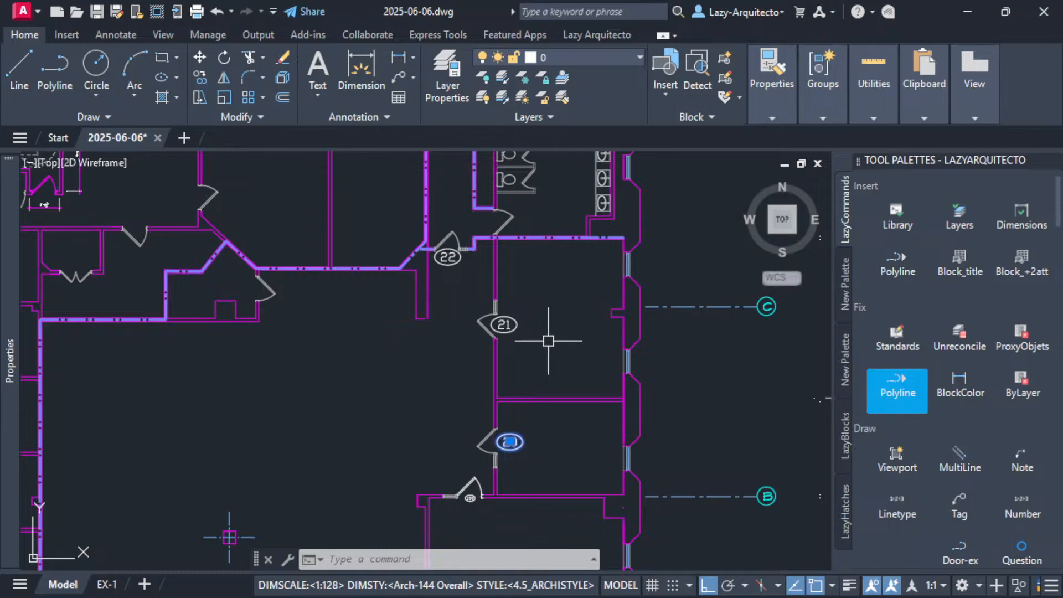
key("Escape")
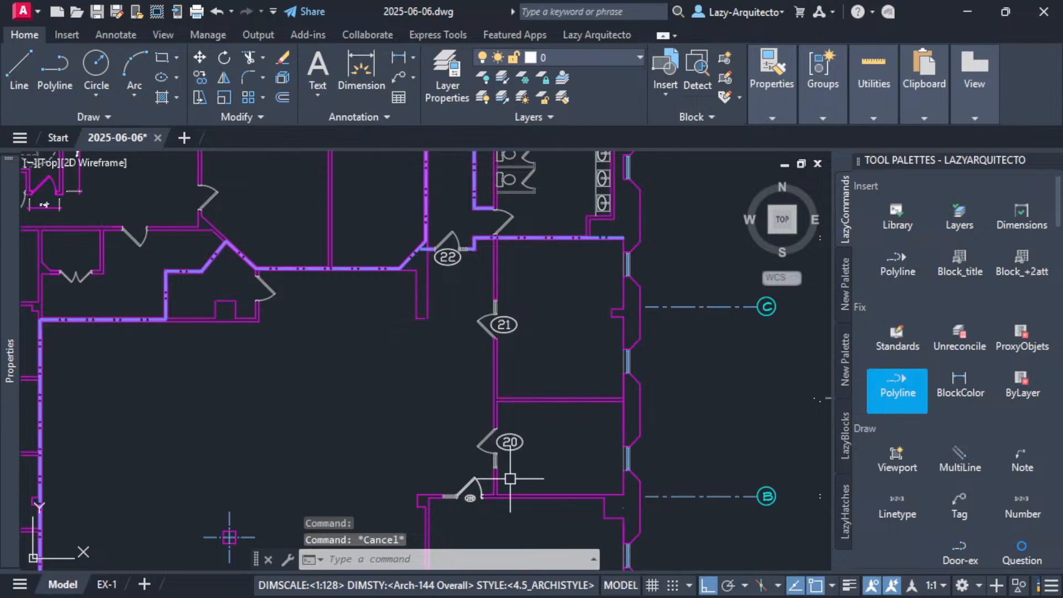
scroll(510, 479, "up", 3)
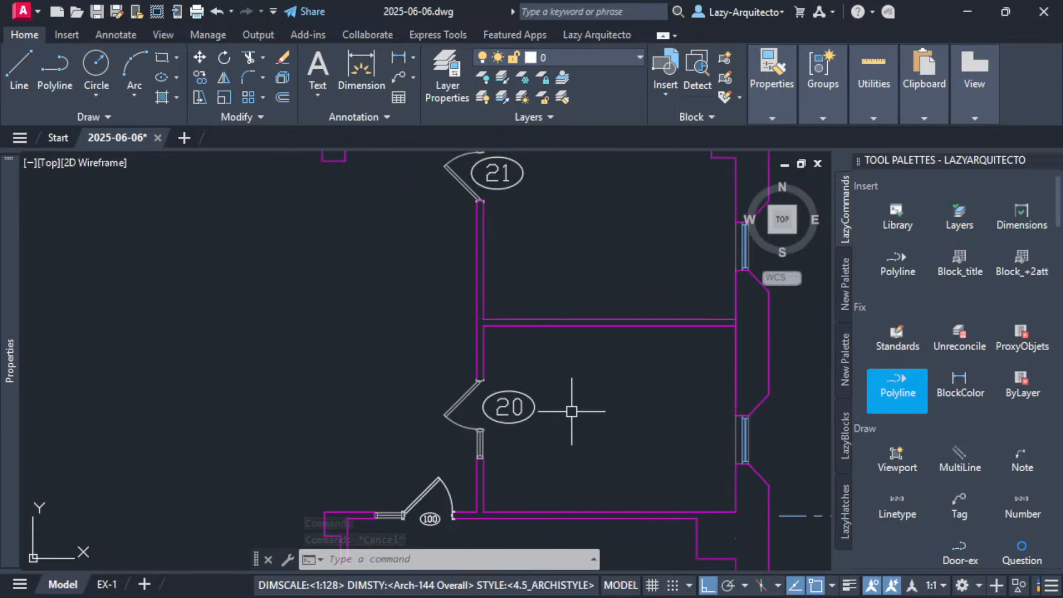
scroll(571, 405, "down", 3)
scroll(503, 479, "up", 3)
scroll(503, 479, "up", 3)
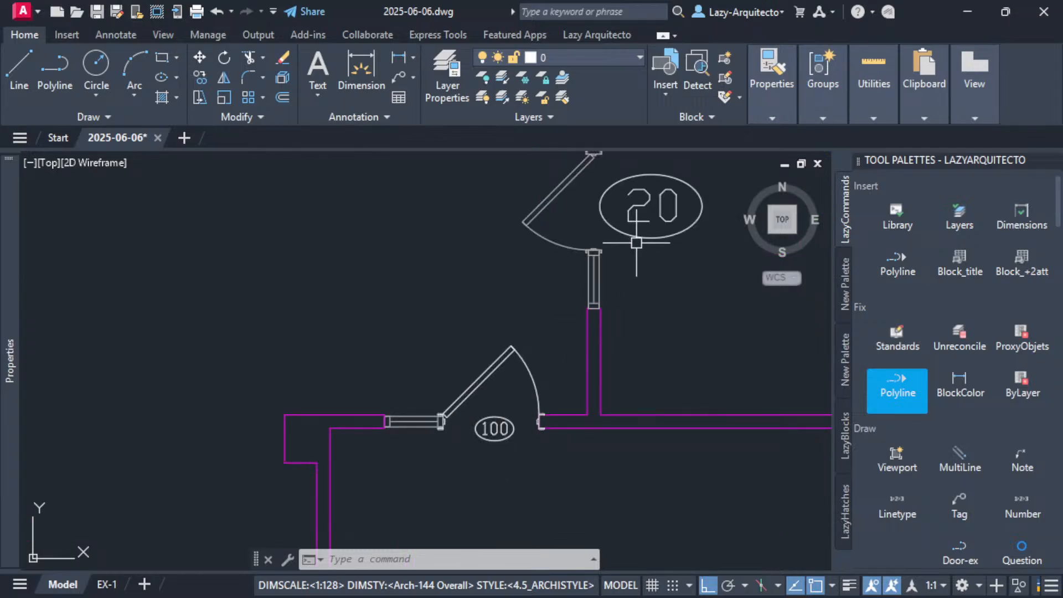
middle_click_drag(610, 252, 594, 508)
scroll(496, 394, "down", 3)
scroll(496, 394, "down", 3)
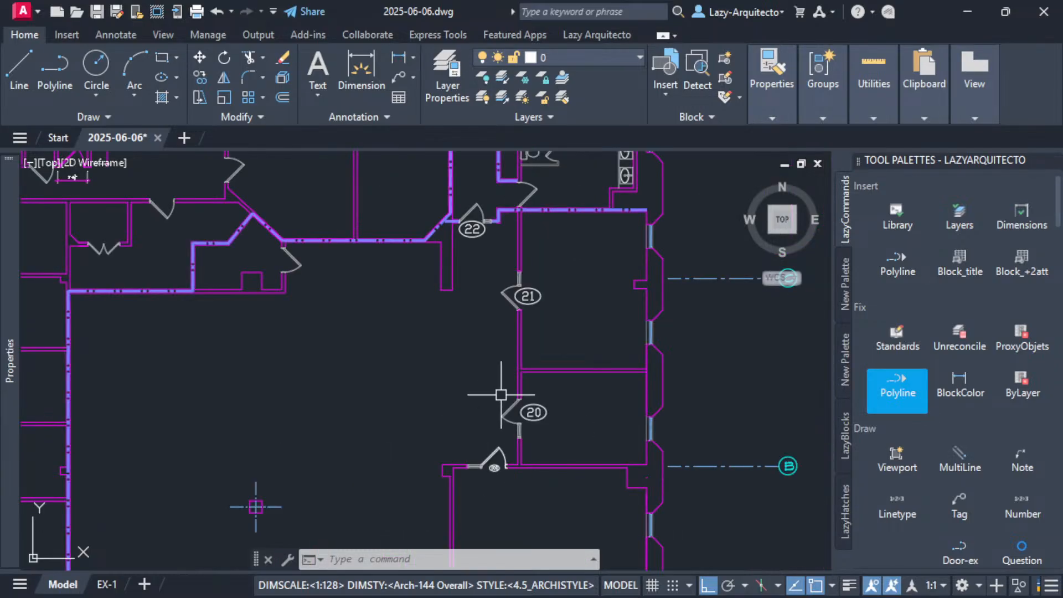
Delete the three test door tags 20, 21 and 22.
left_click(534, 411)
left_click(528, 294)
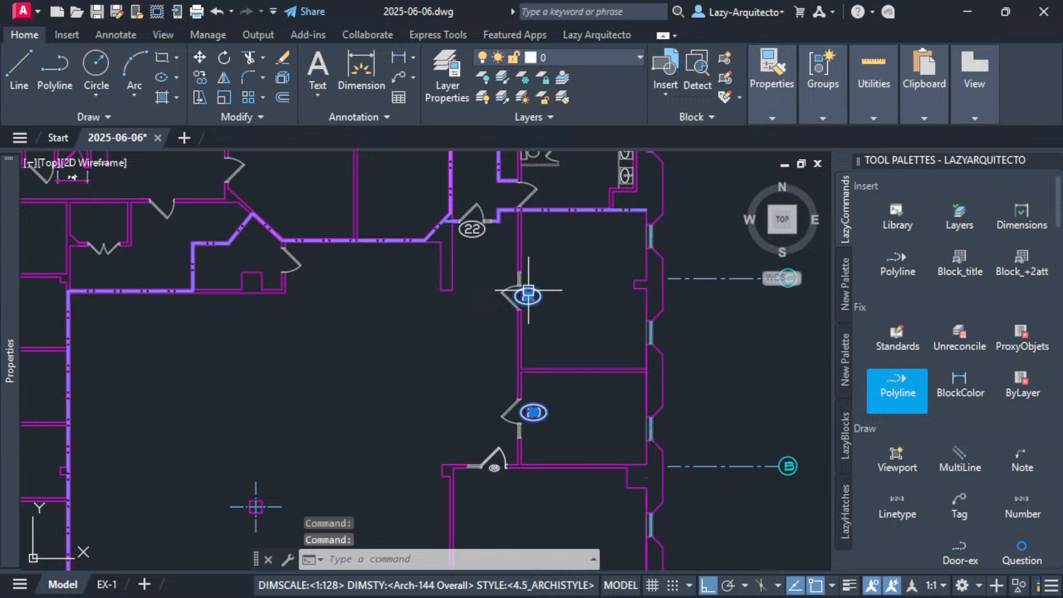
left_click(473, 229)
key("Delete")
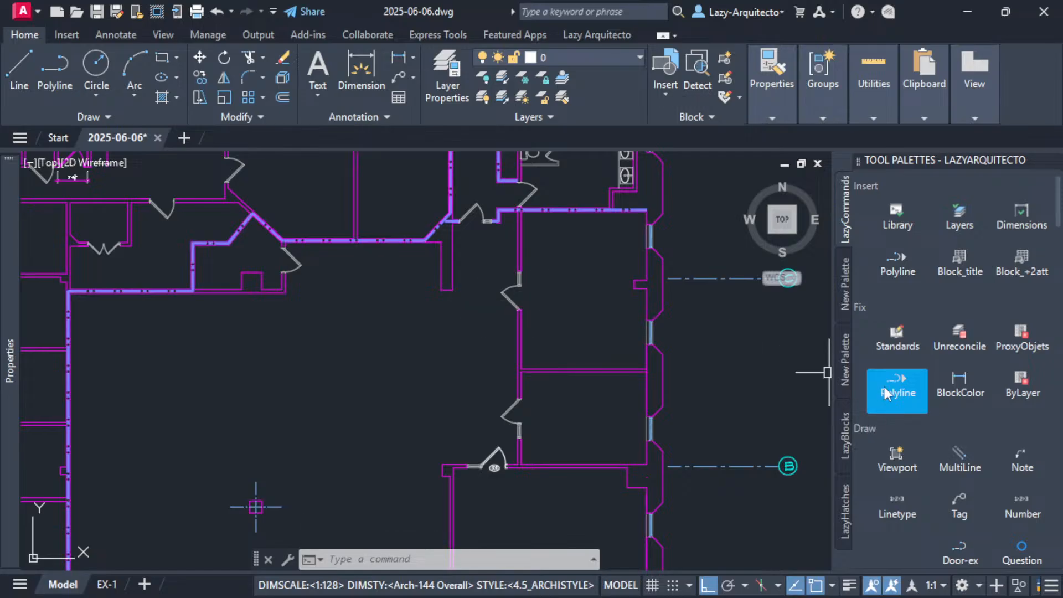
Open the user interface customization, find Door Tag Numbering by searching for door, and open its macro in the long string editor.
type("cui")
key("Return")
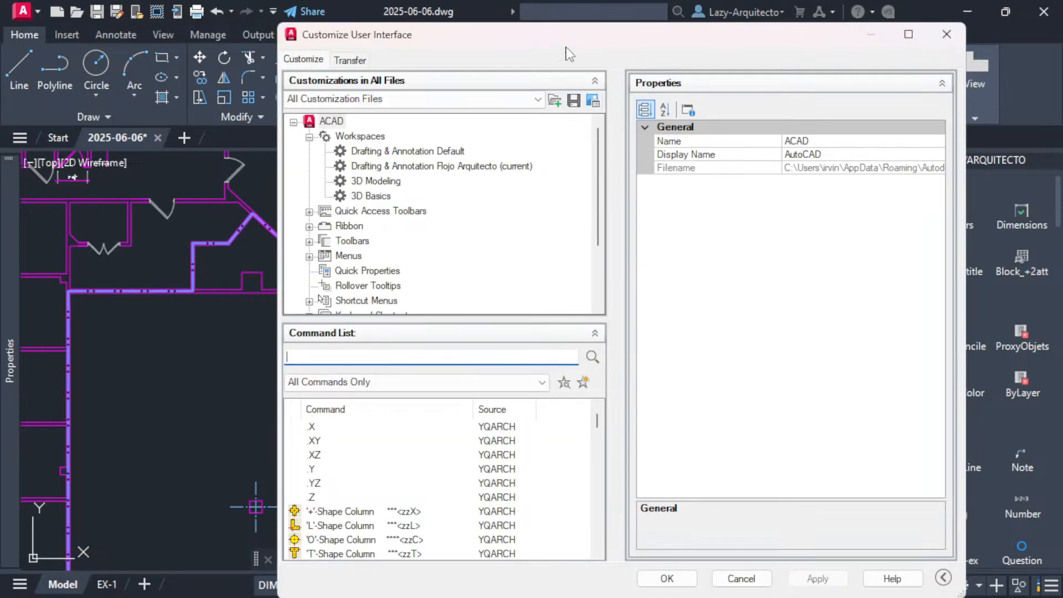
left_click_drag(563, 38, 456, 27)
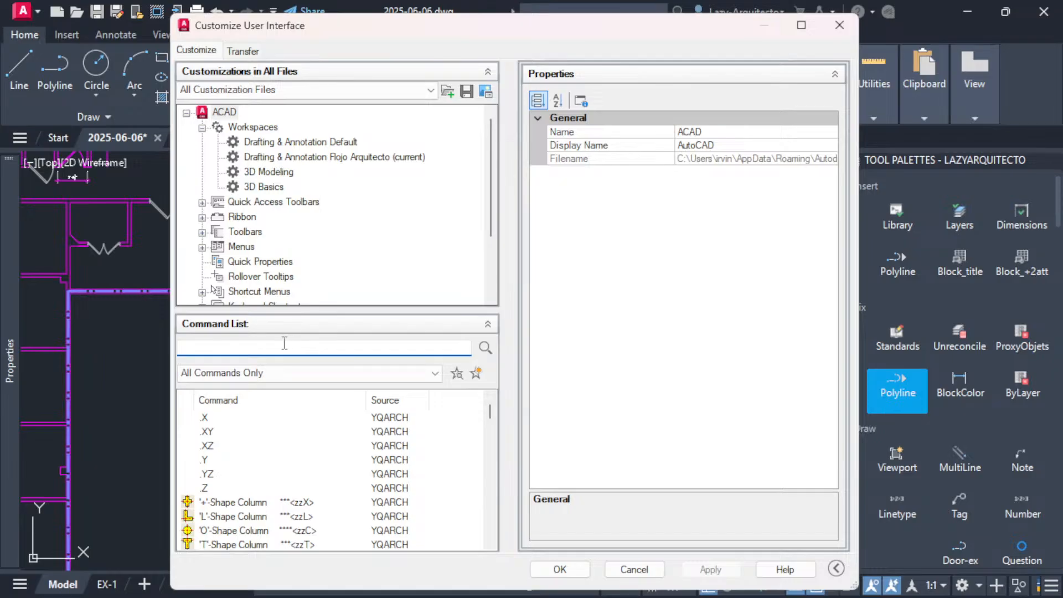
type("door")
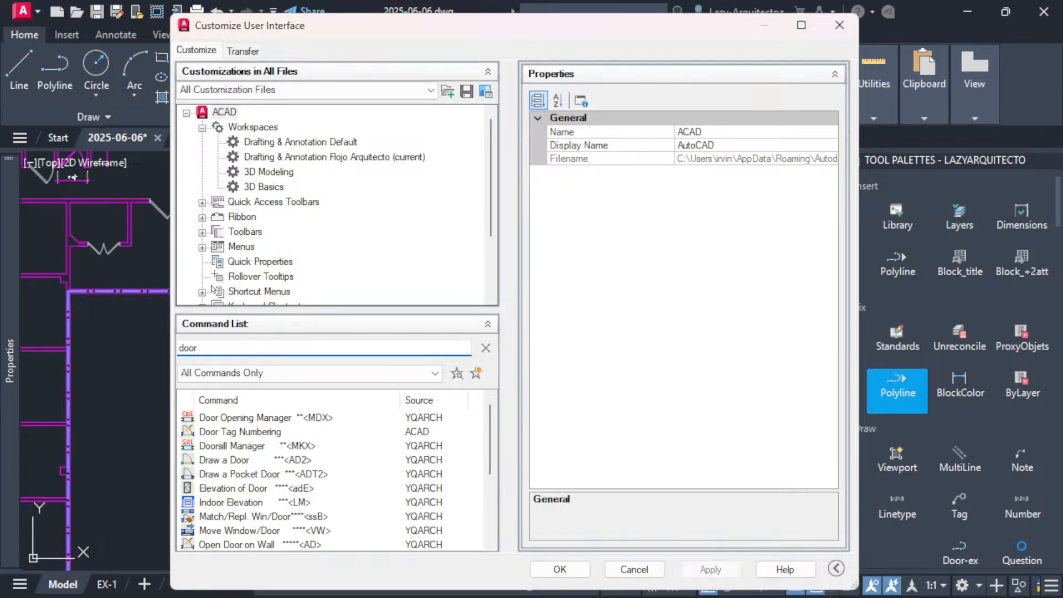
left_click(254, 432)
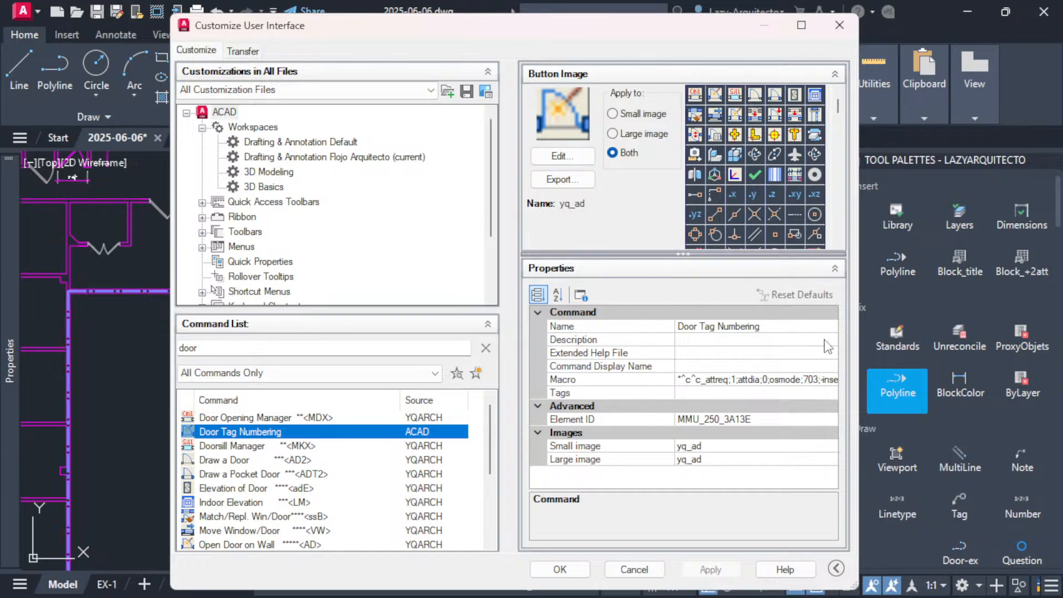
left_click(830, 380)
left_click(834, 380)
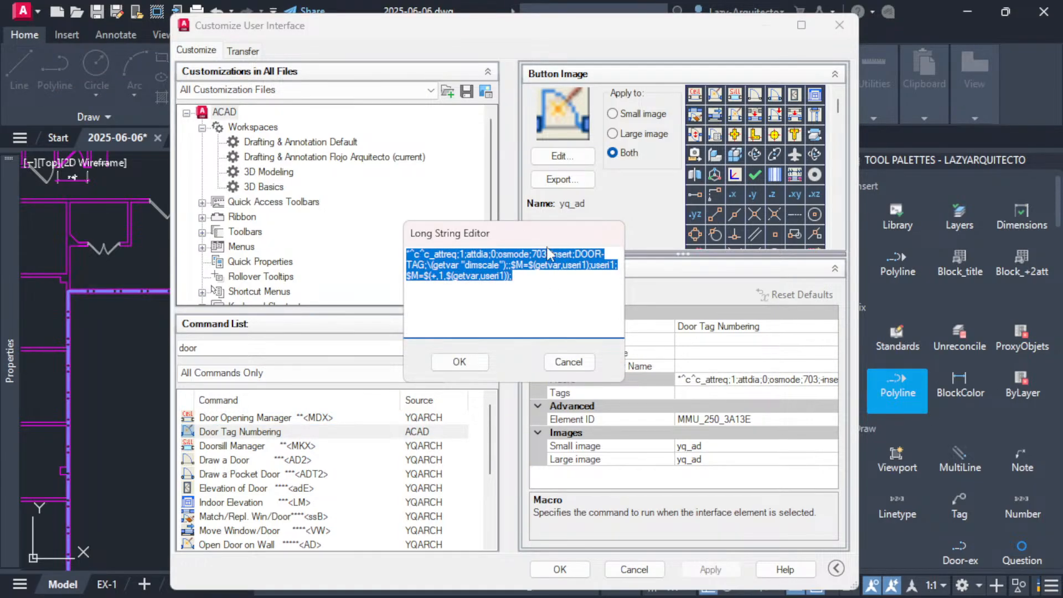
left_click(537, 271)
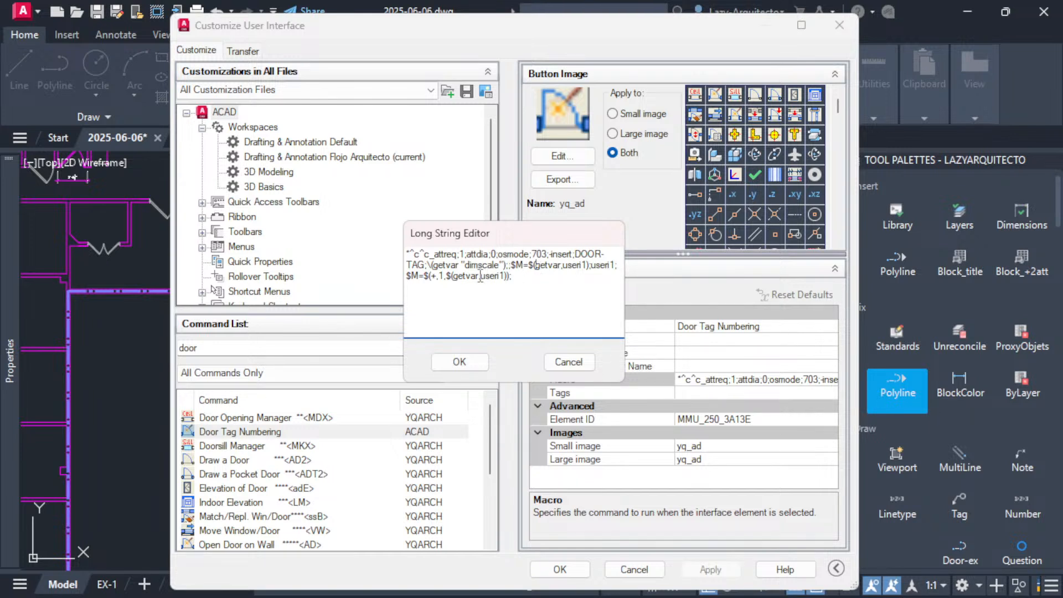
Close the macro editor without changes and select the Autonumbering panel among the ribbon panels of the customization tree.
left_click_drag(564, 266, 581, 267)
left_click(568, 362)
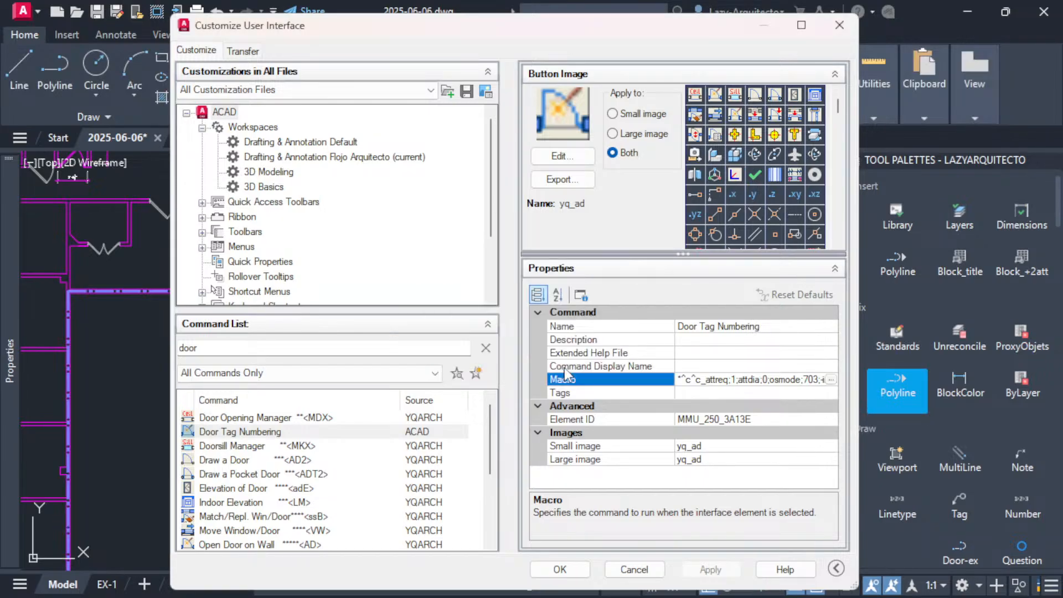
left_click(202, 217)
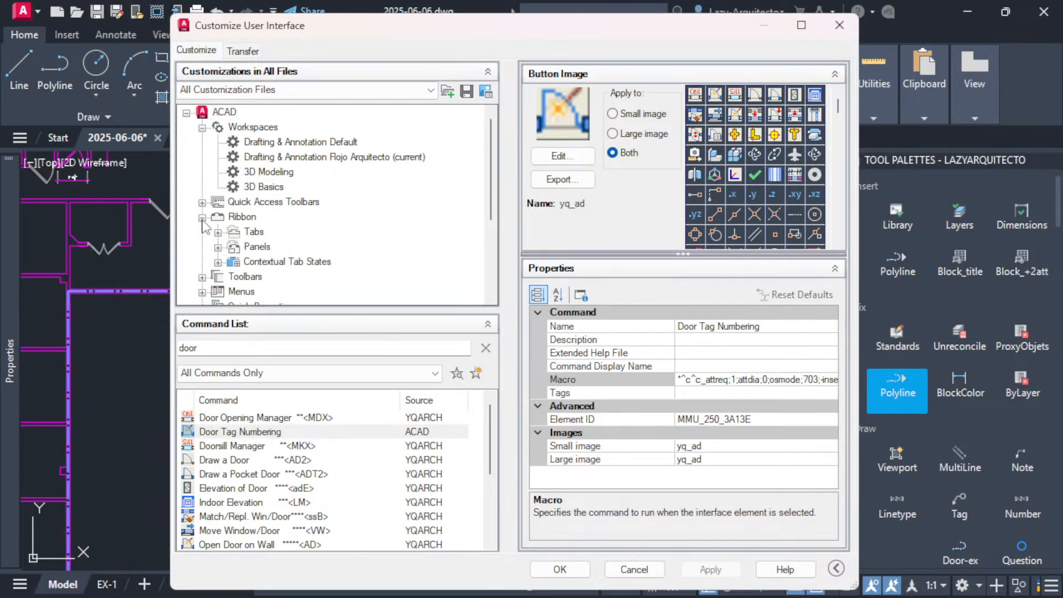
left_click(218, 247)
scroll(258, 234, "down", 20)
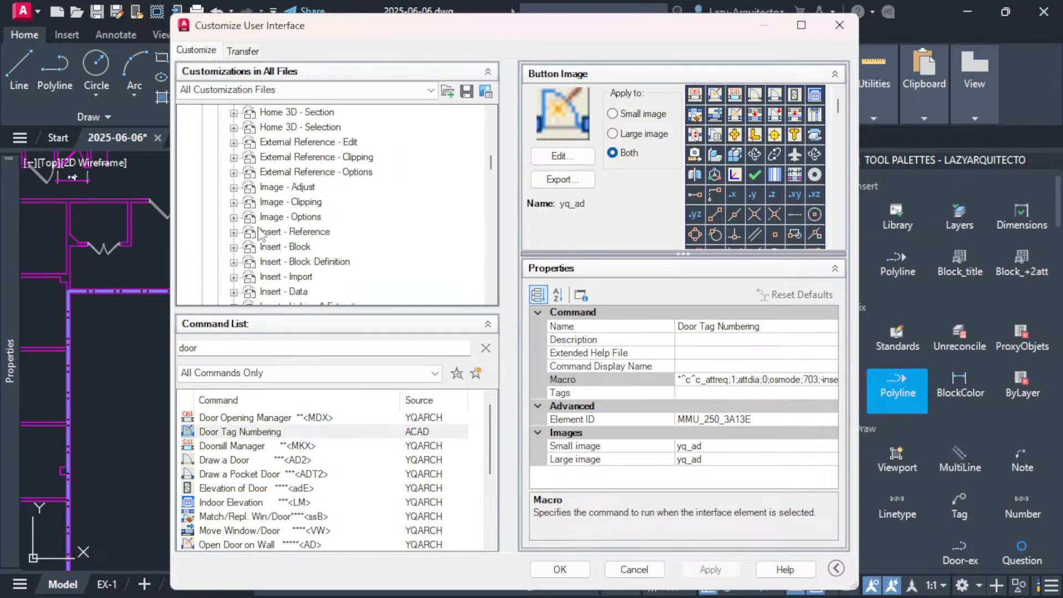
scroll(260, 230, "down", 20)
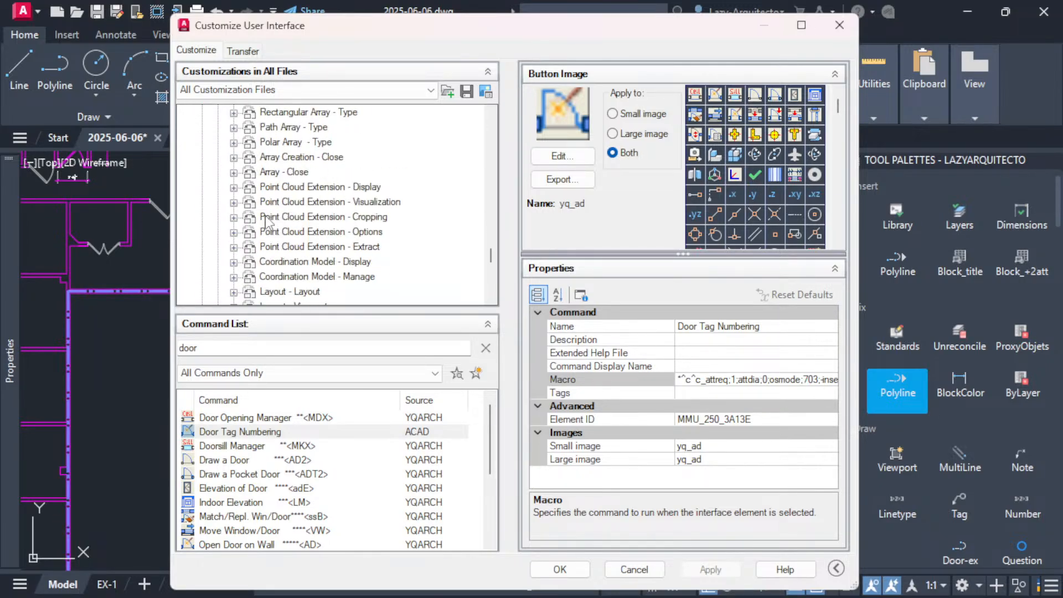
scroll(270, 221, "up", 1)
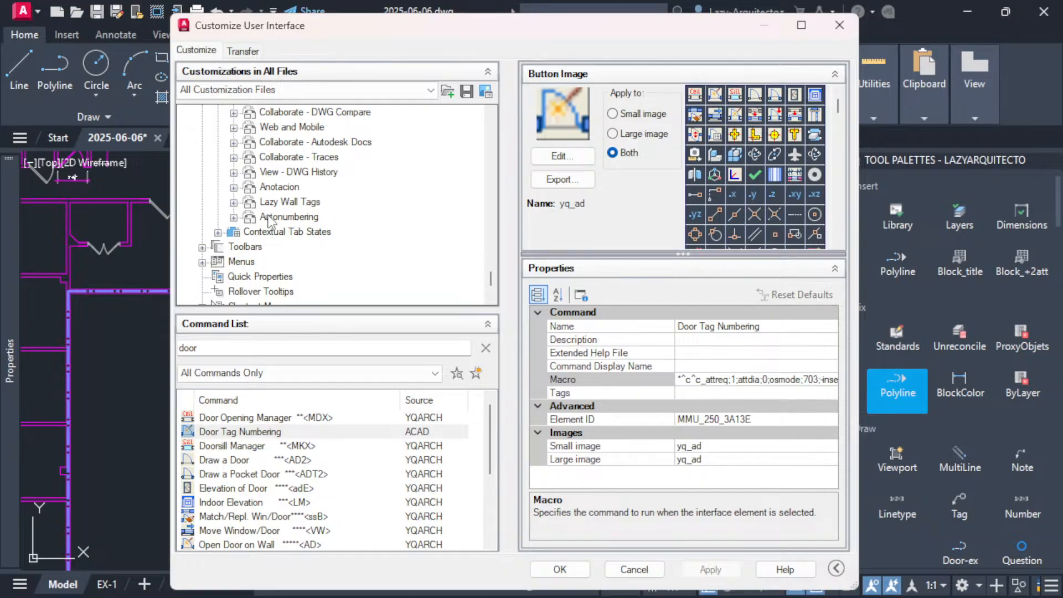
left_click(269, 217)
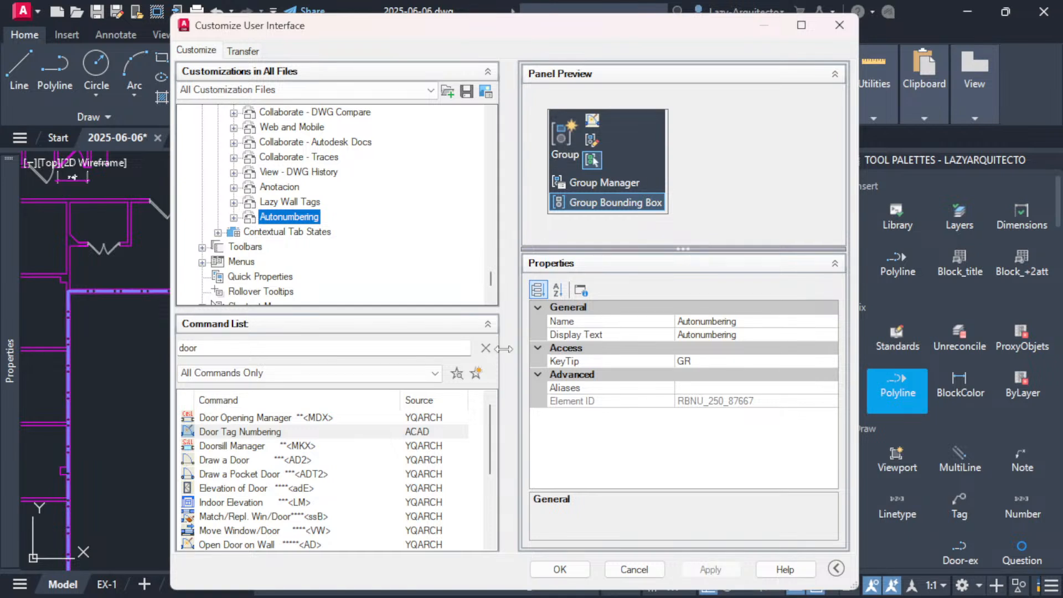
Create a new command and name it "Pick your Number".
left_click(476, 373)
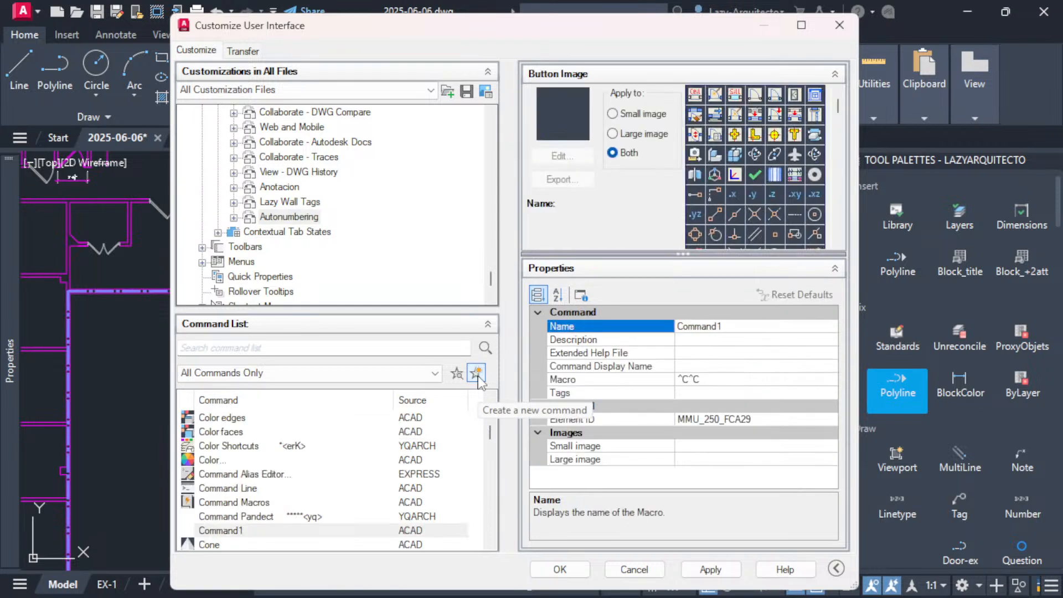
left_click(714, 327)
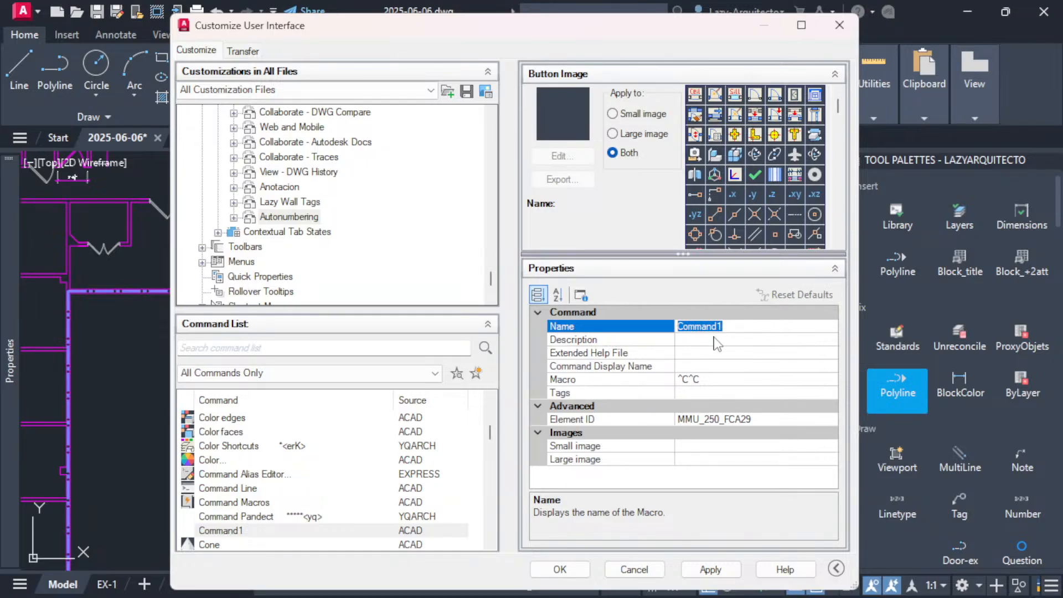
type("n")
key("BackSpace")
type("N")
type("mber")
key("BackSpace")
key("BackSpace")
key("BackSpace")
key("BackSpace")
key("BackSpace")
type("umber Start")
key("BackSpace")
key("BackSpace")
key("BackSpace")
key("BackSpace")
key("BackSpace")
key("BackSpace")
type("Pick your")
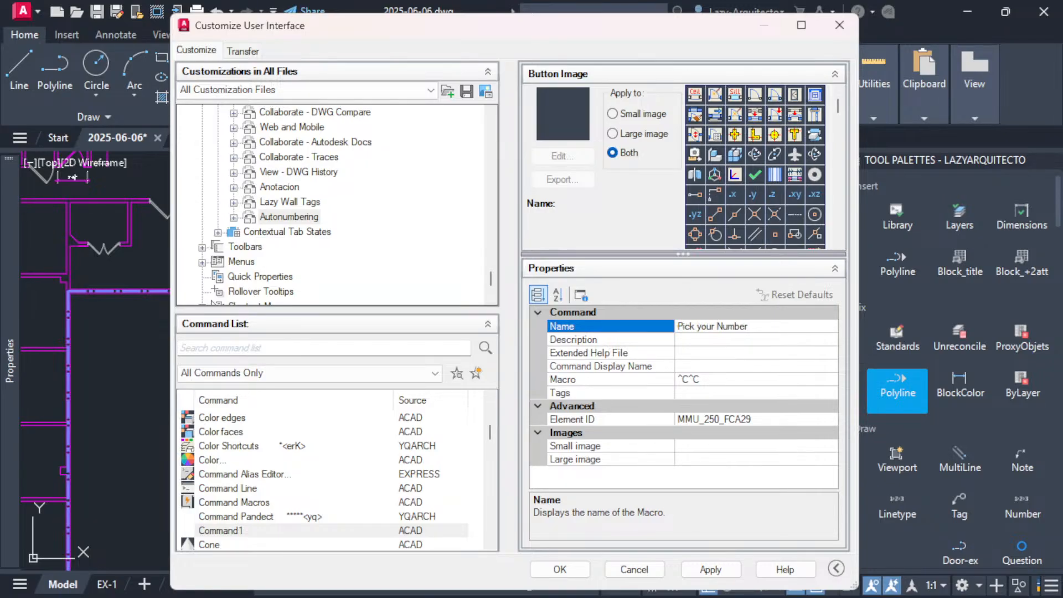
Copy the new command's name into its description so it reads "Pick your Number".
left_click_drag(774, 326, 667, 326)
key("ctrl+c")
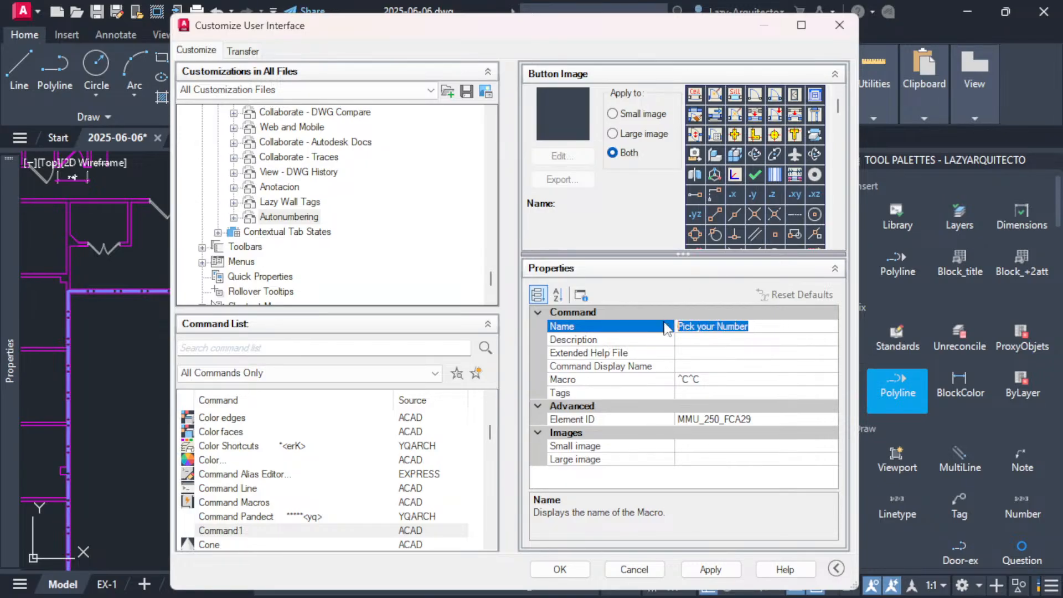
left_click(707, 340)
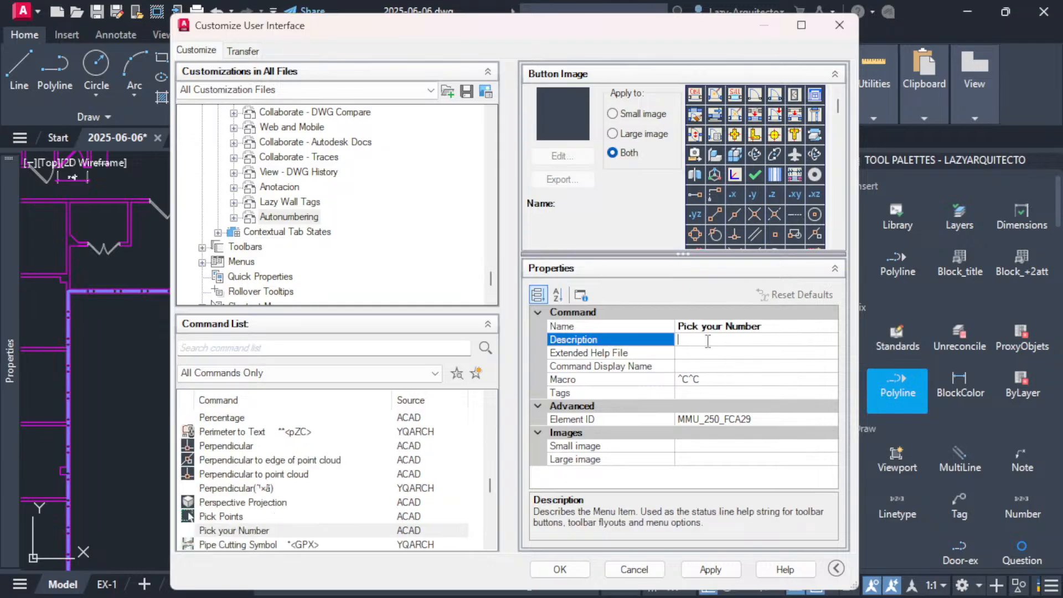
key("ctrl+v")
left_click(765, 327)
left_click(763, 340)
left_click(729, 379)
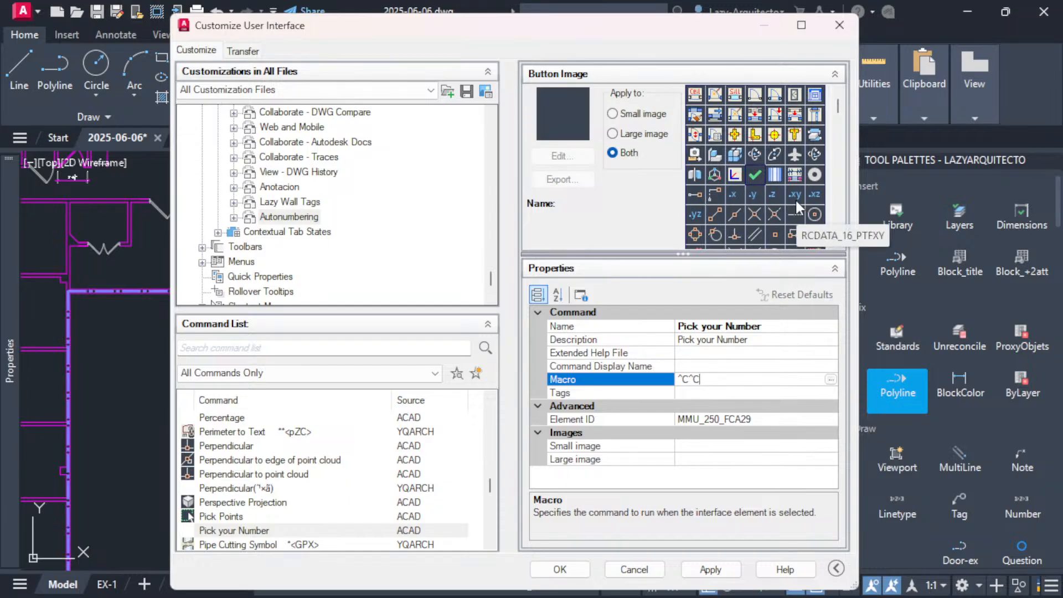
Assign the RCDATA_16_TCOUNT image as both the small and large button image of the Pick your Number command.
left_click_drag(838, 102, 836, 186)
scroll(834, 187, "down", 10)
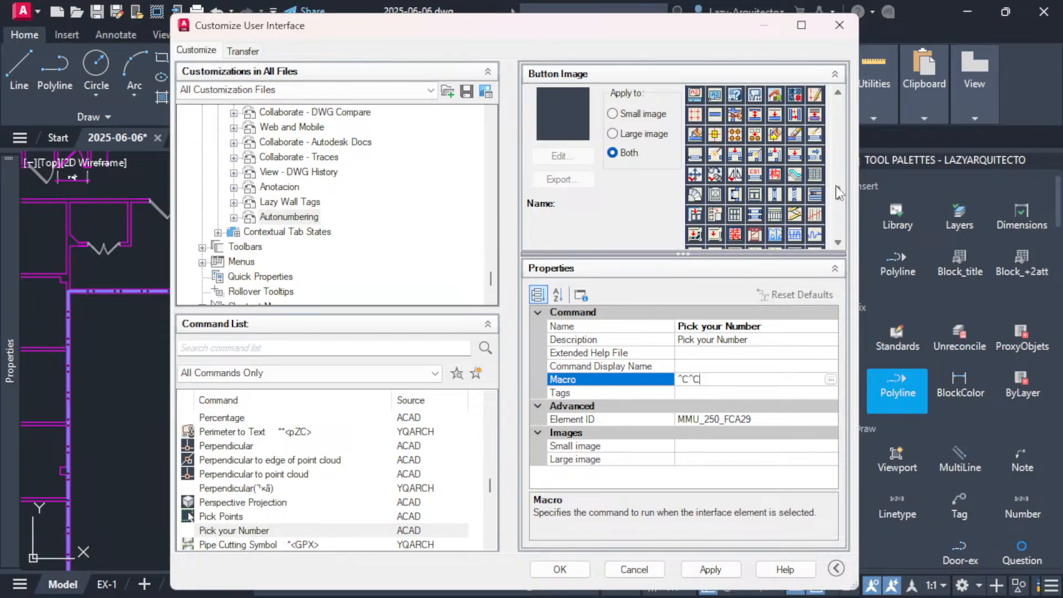
scroll(837, 195, "down", 5)
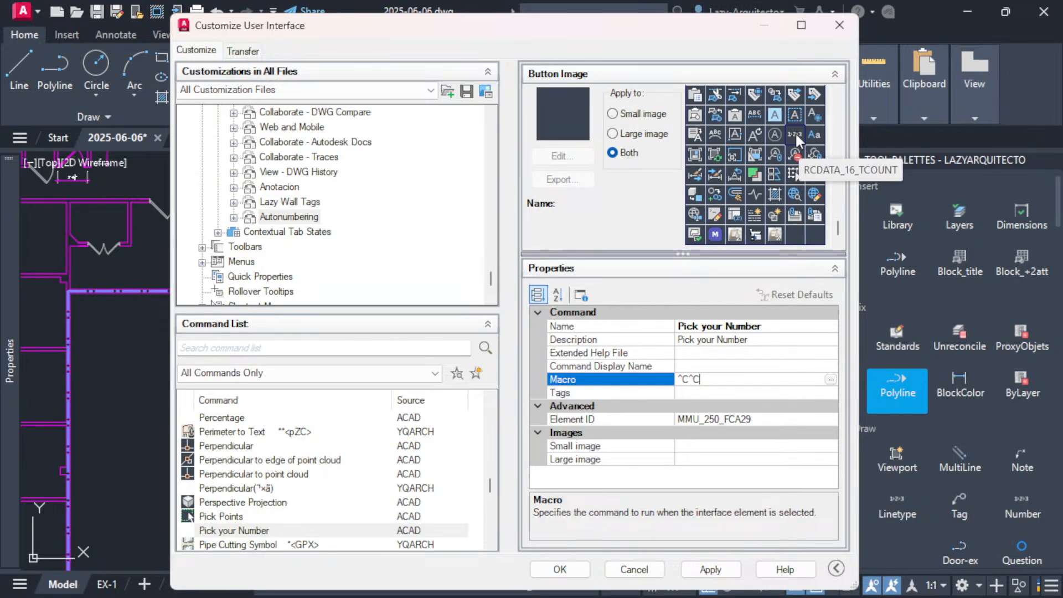
left_click(795, 131)
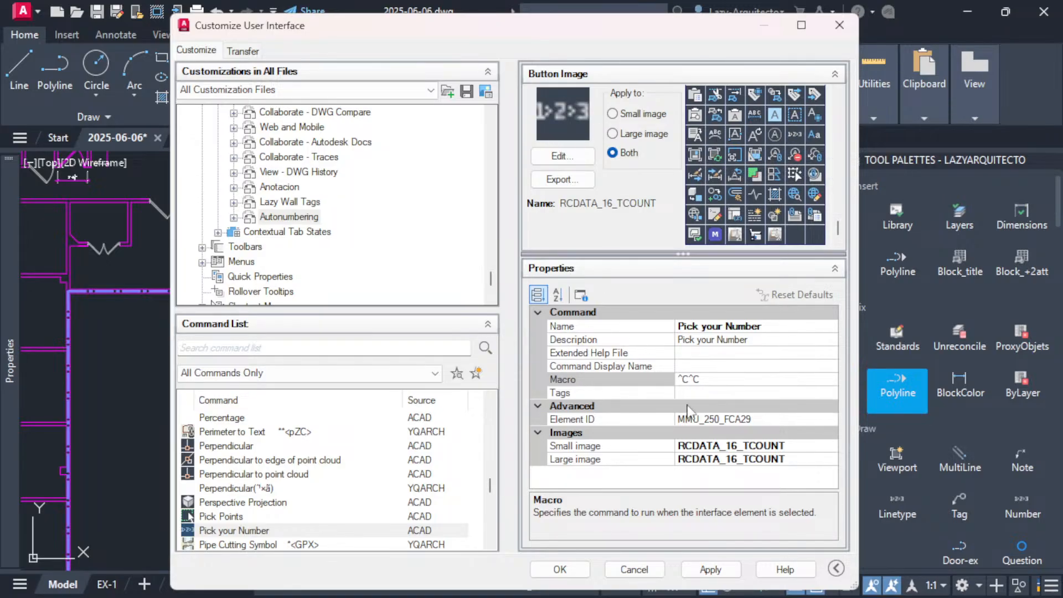
Set the macro of Pick your Number to ^C^Cuseri1; in the long string editor and apply the customization changes.
left_click(801, 379)
left_click(831, 379)
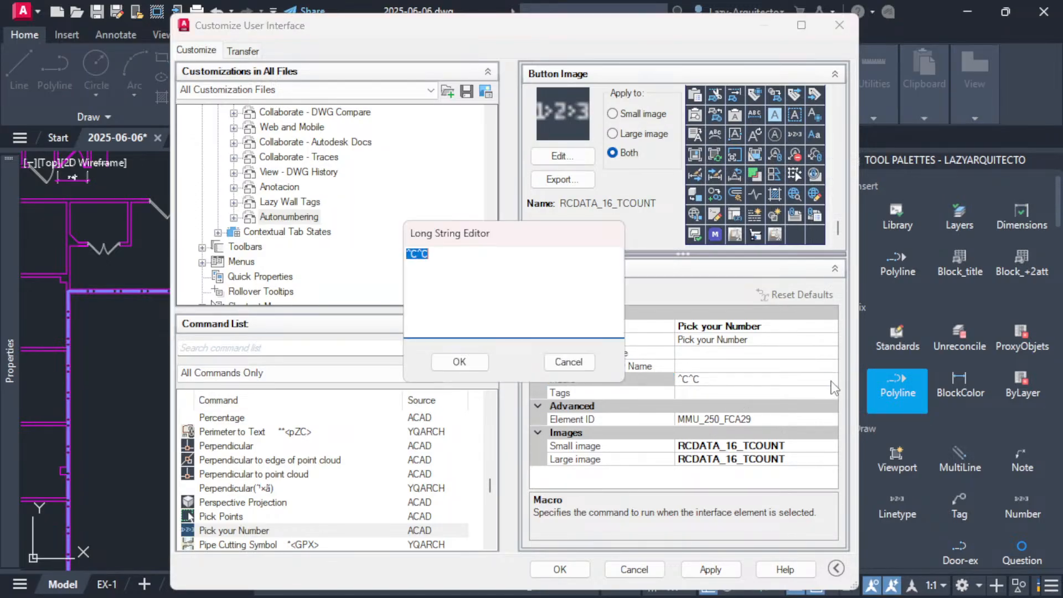
left_click(474, 253)
type("useri1;")
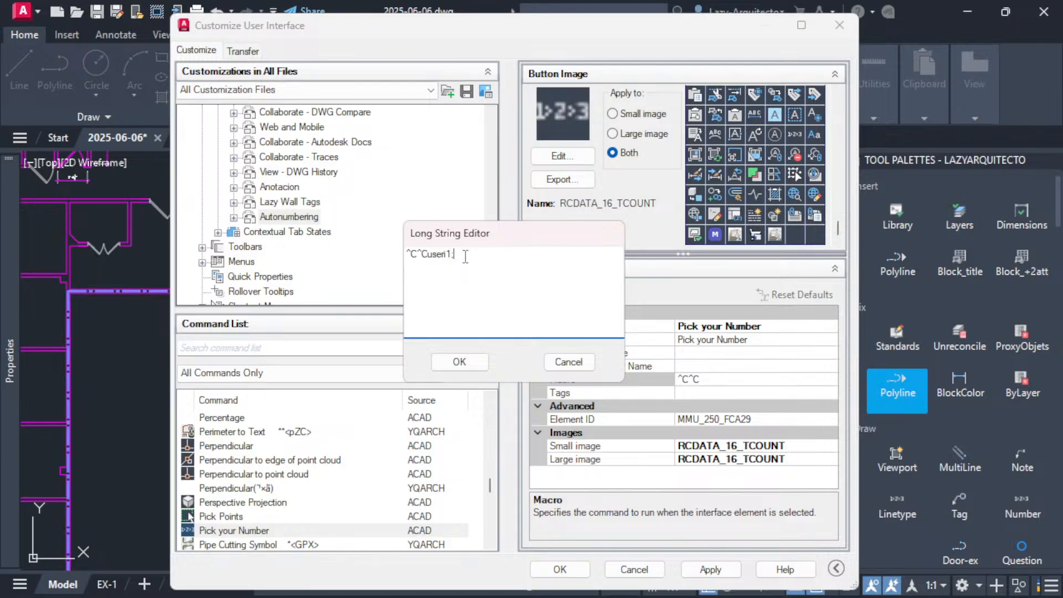
left_click(459, 362)
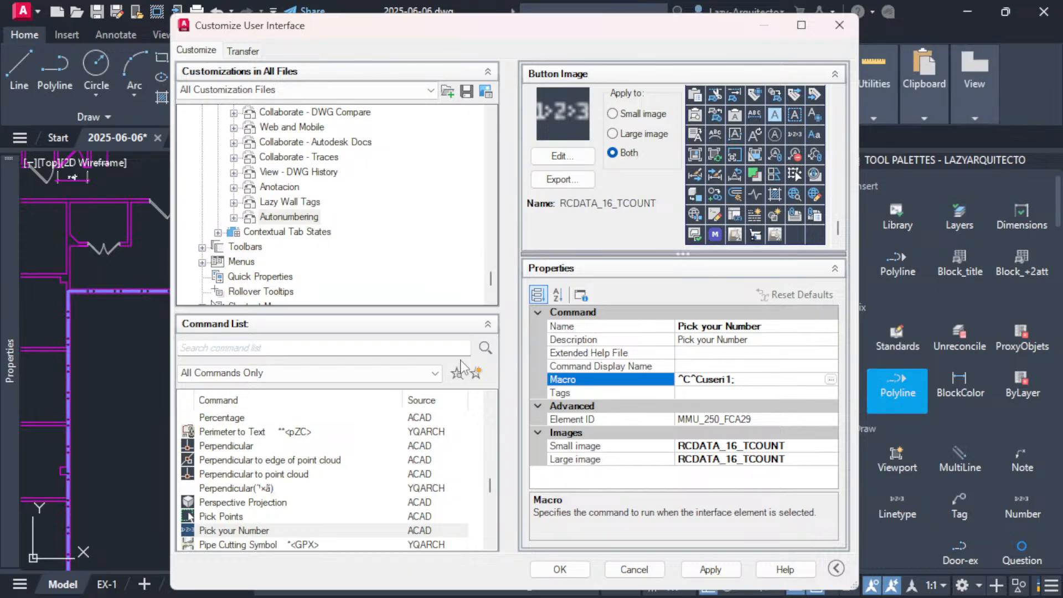
left_click(709, 569)
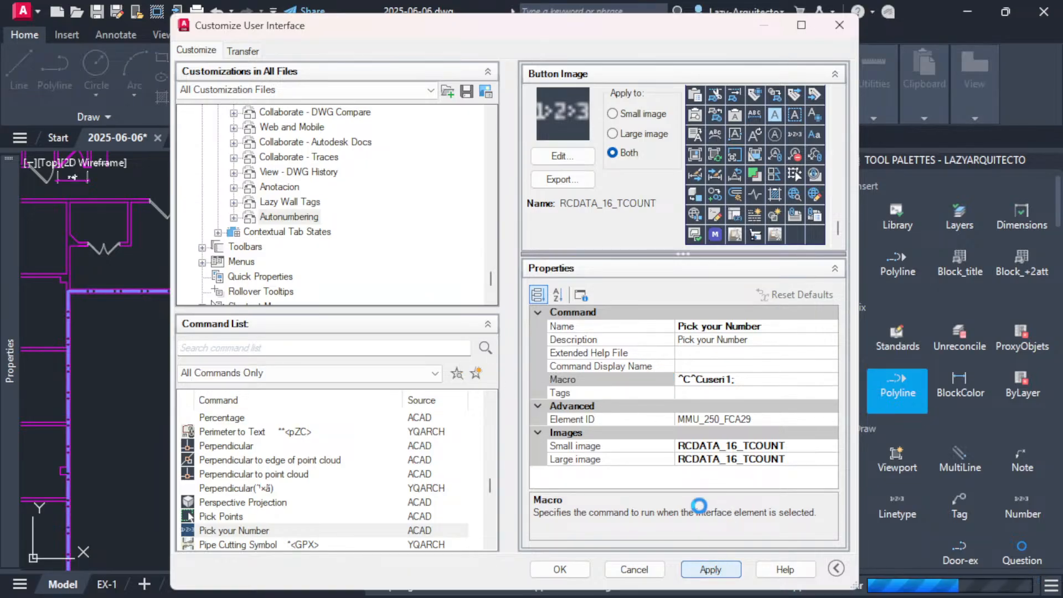
Move the customization dialog off the ribbon, expand the Autonumbering panel and locate its Group button in Row 1.
left_click(265, 530)
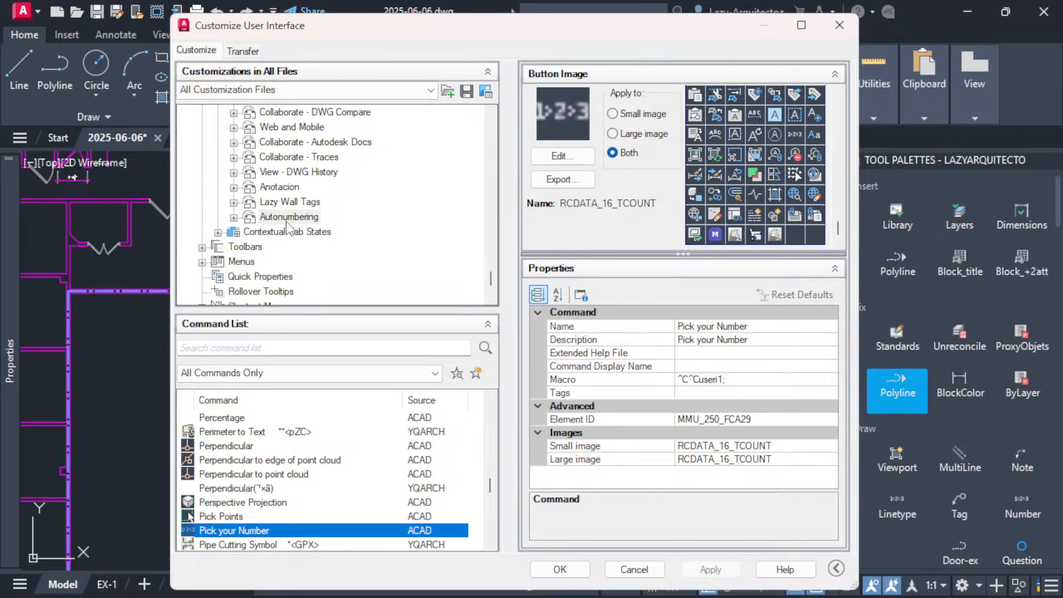
mouse_move(416, 28)
left_mouse_down()
mouse_move(535, 50)
mouse_move(586, 105)
mouse_move(489, 54)
left_mouse_up()
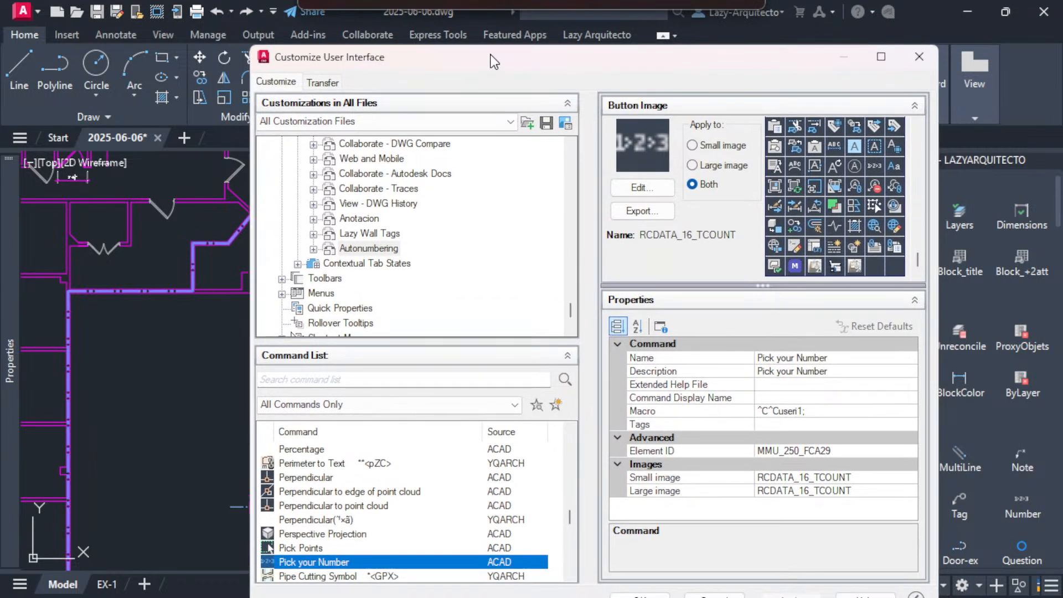
mouse_move(561, 62)
left_mouse_down()
mouse_move(529, 43)
mouse_move(550, 72)
left_mouse_up()
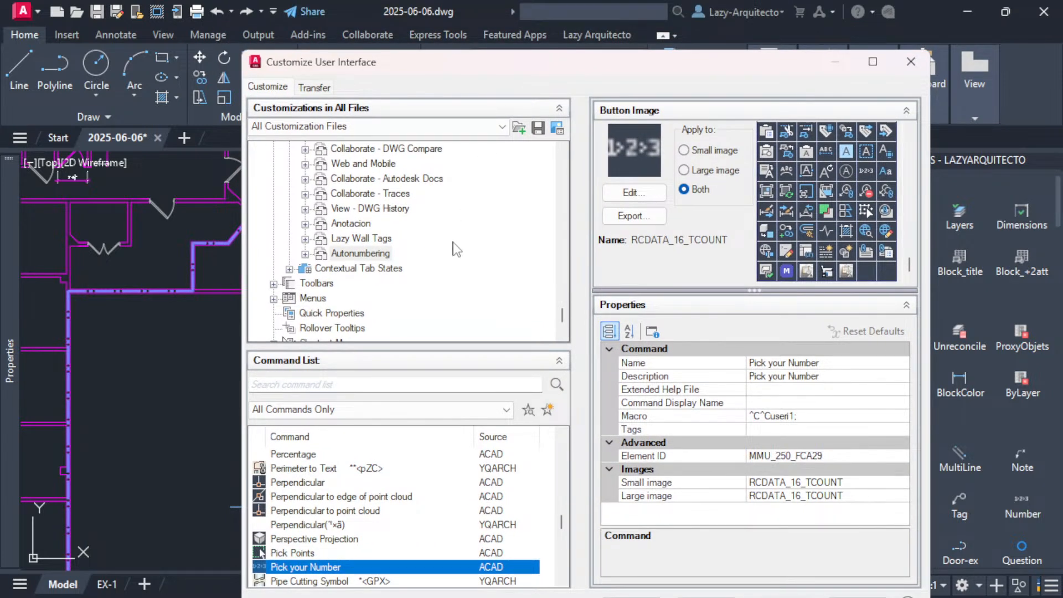
left_click(306, 254)
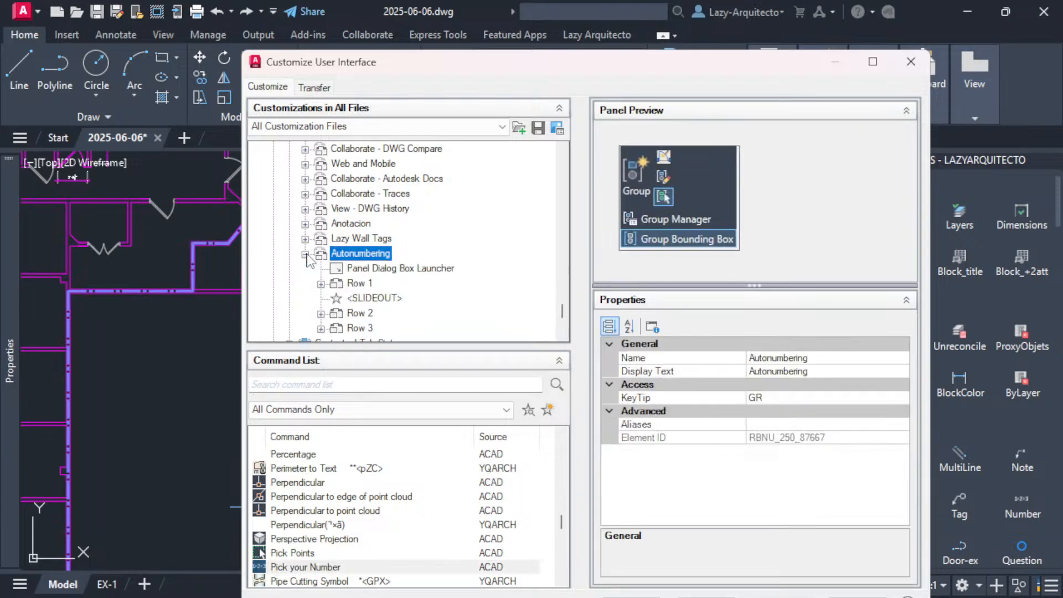
left_click(630, 172)
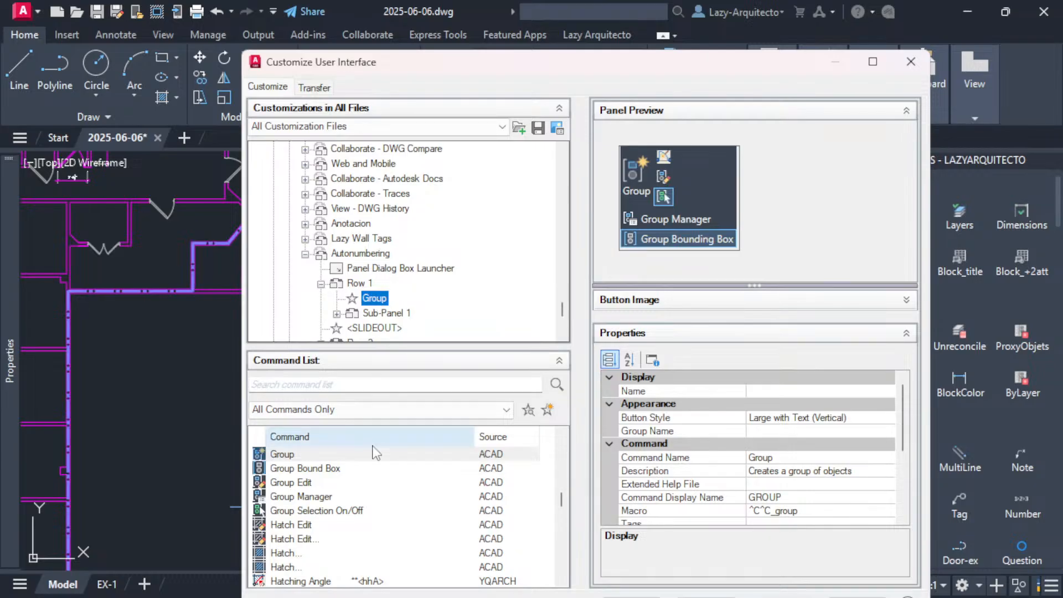
Search the commands for "pick" and add Pick your Number to Row 1 of the Autonumbering panel, directly after Group.
left_click(350, 383)
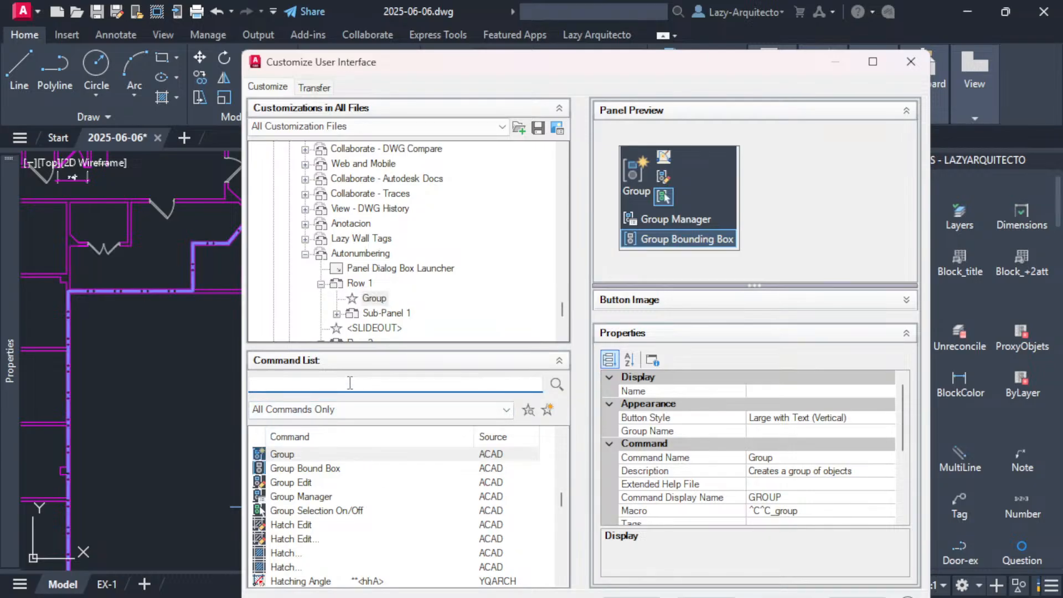
type("pick")
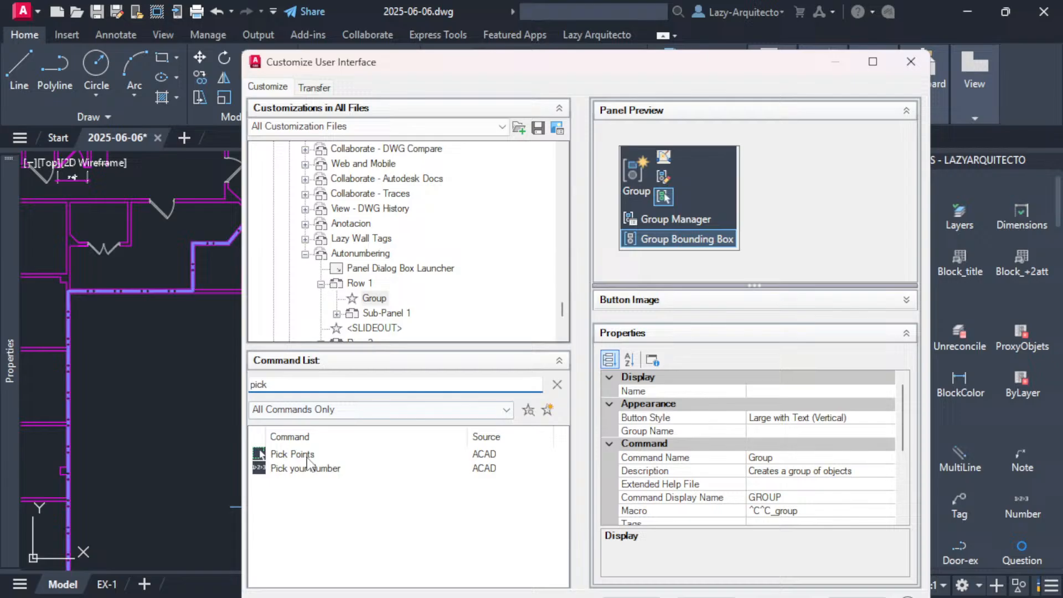
left_click(302, 469)
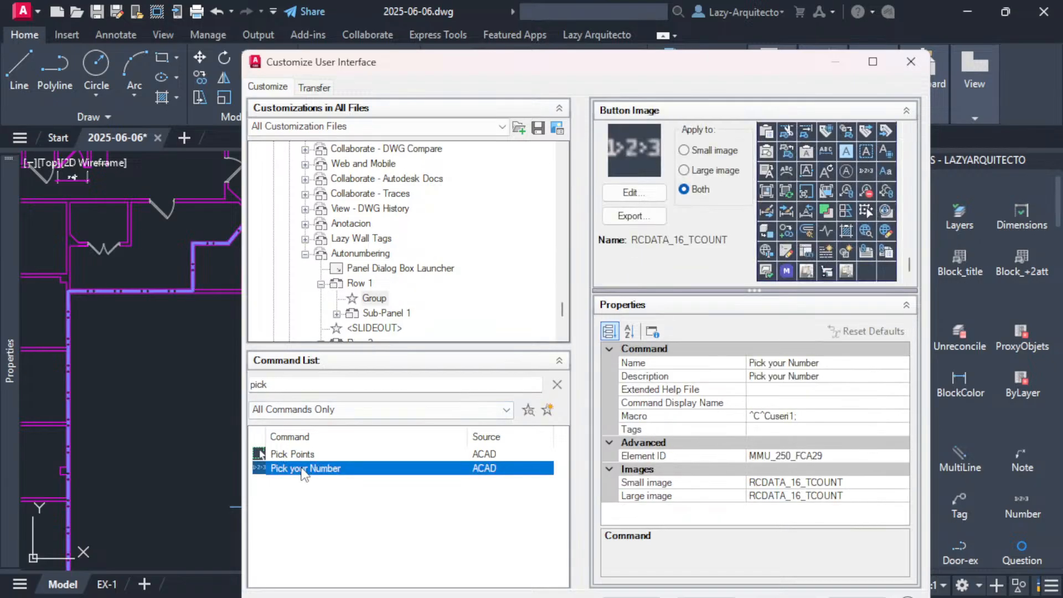
left_click_drag(293, 474, 381, 305)
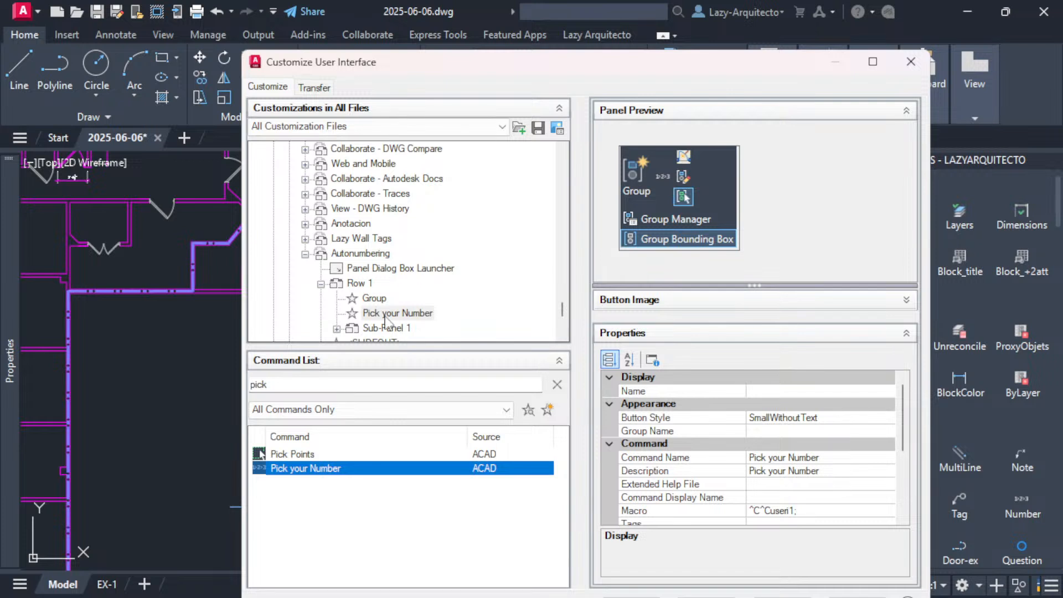
Set the button style of Pick your Number in the Autonumbering panel to Large with Text (Vertical).
double_click(367, 255)
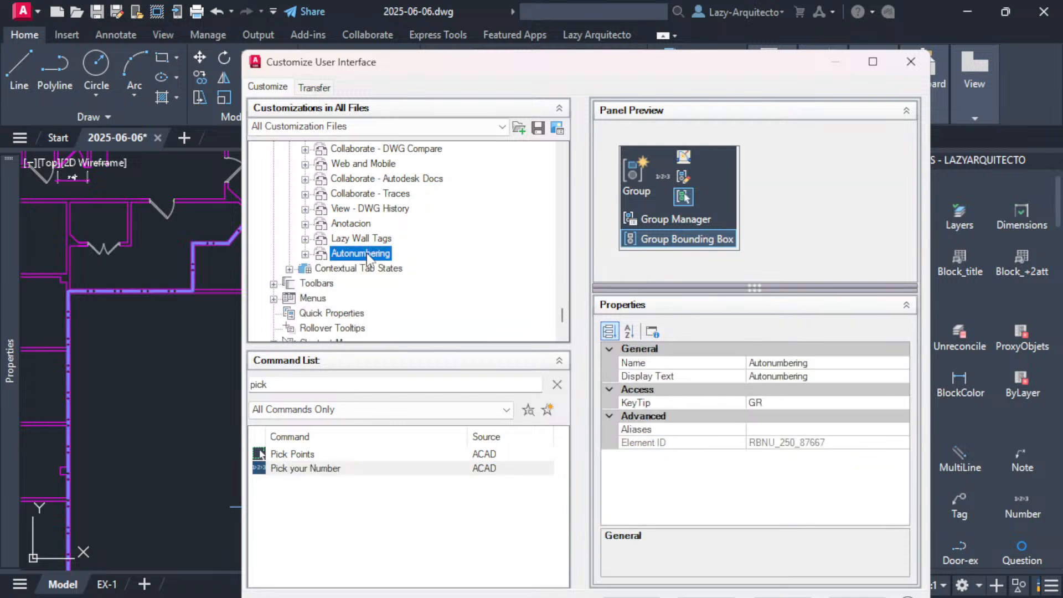
left_click(637, 183)
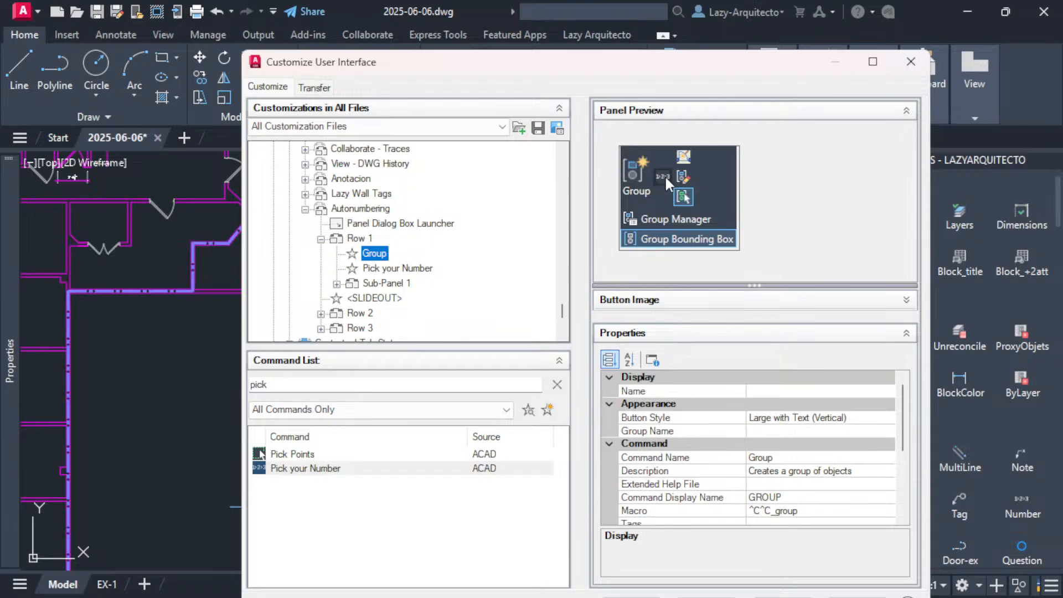
left_click(635, 174)
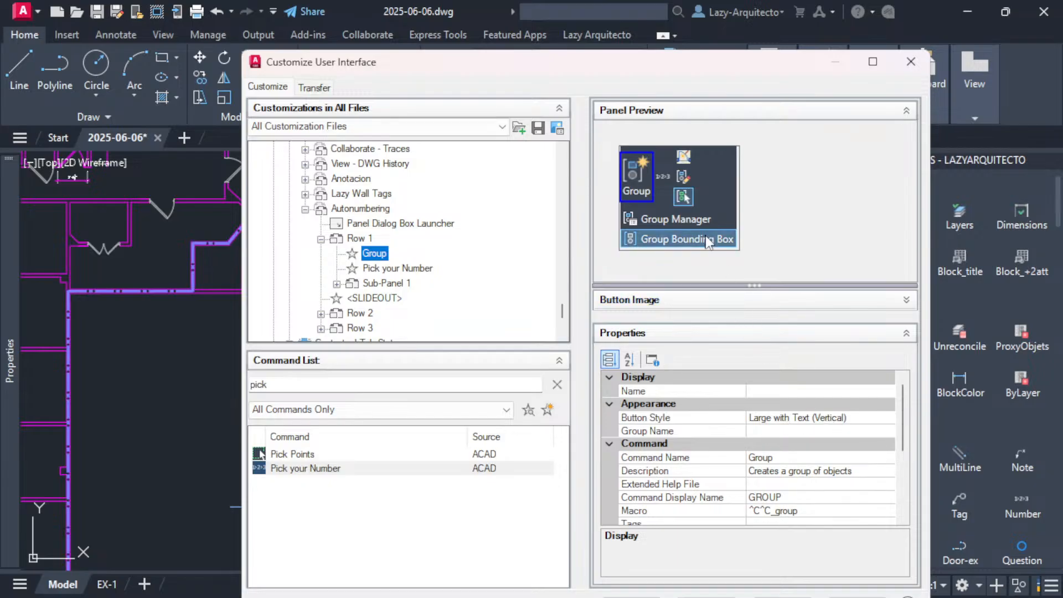
left_click(664, 172)
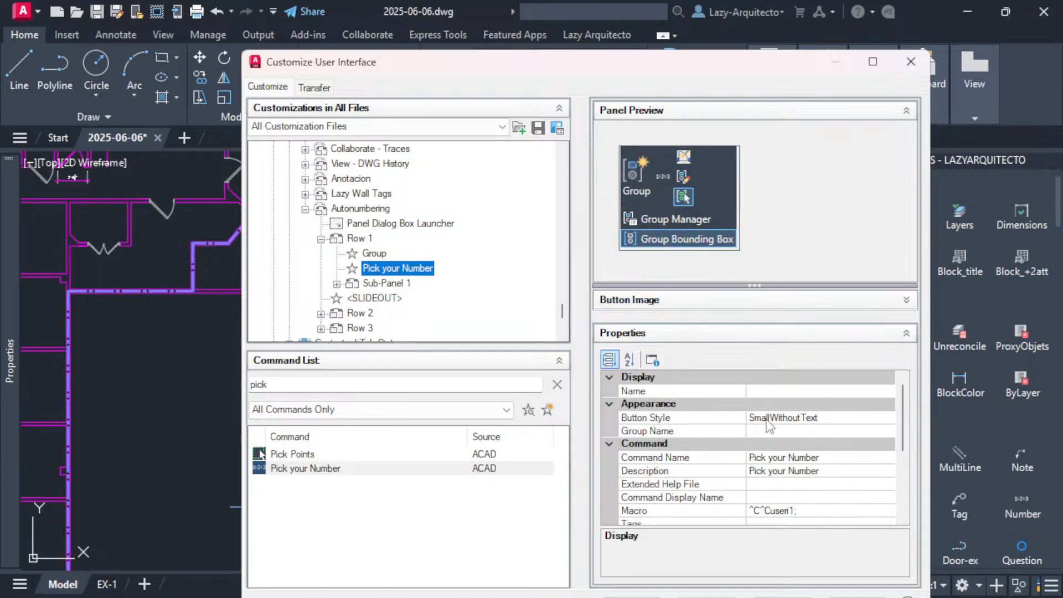
left_click(858, 418)
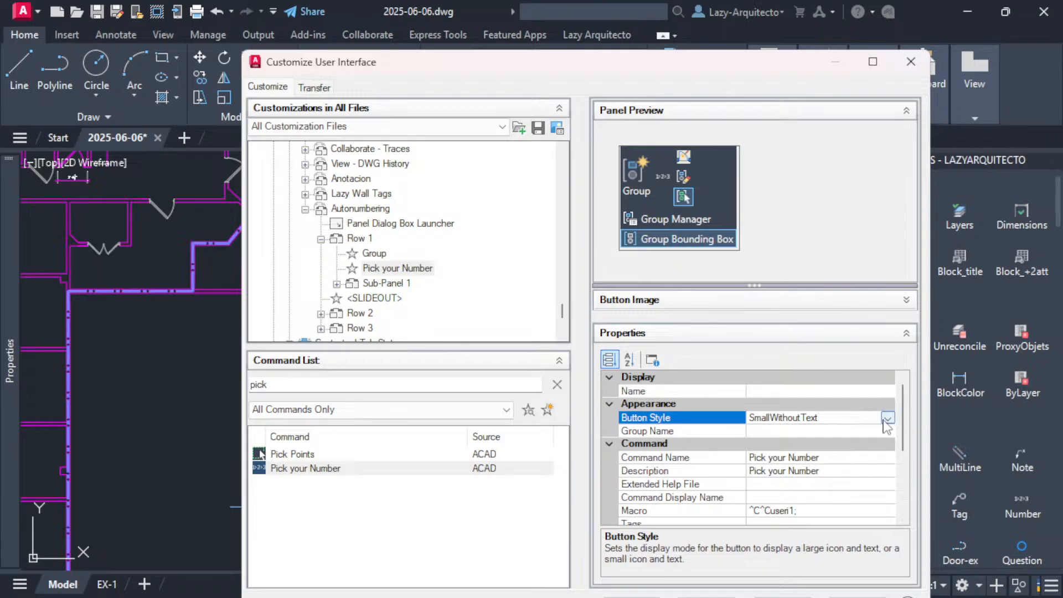
left_click(888, 419)
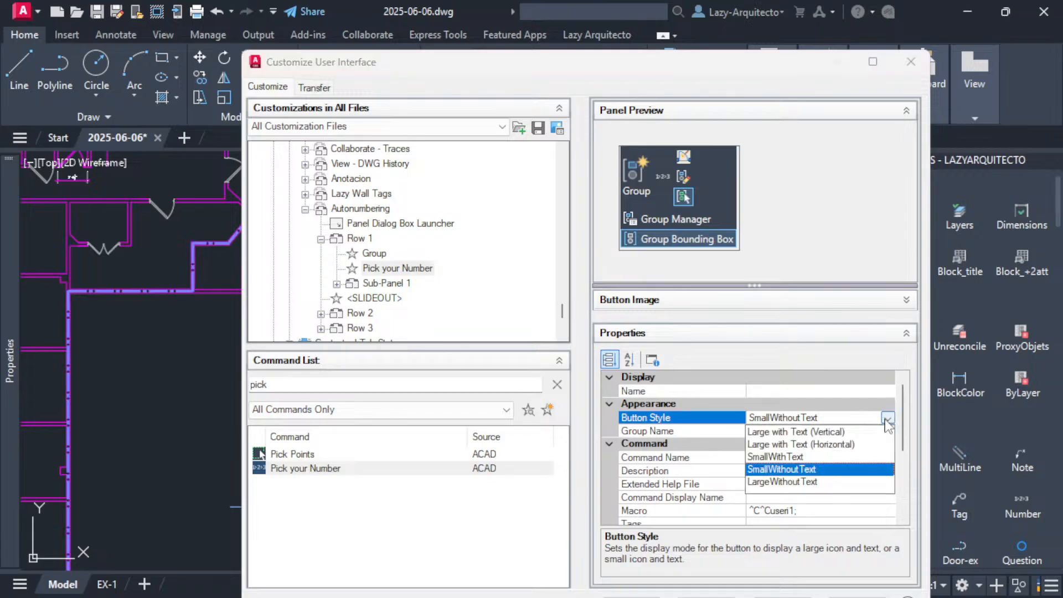
left_click(795, 432)
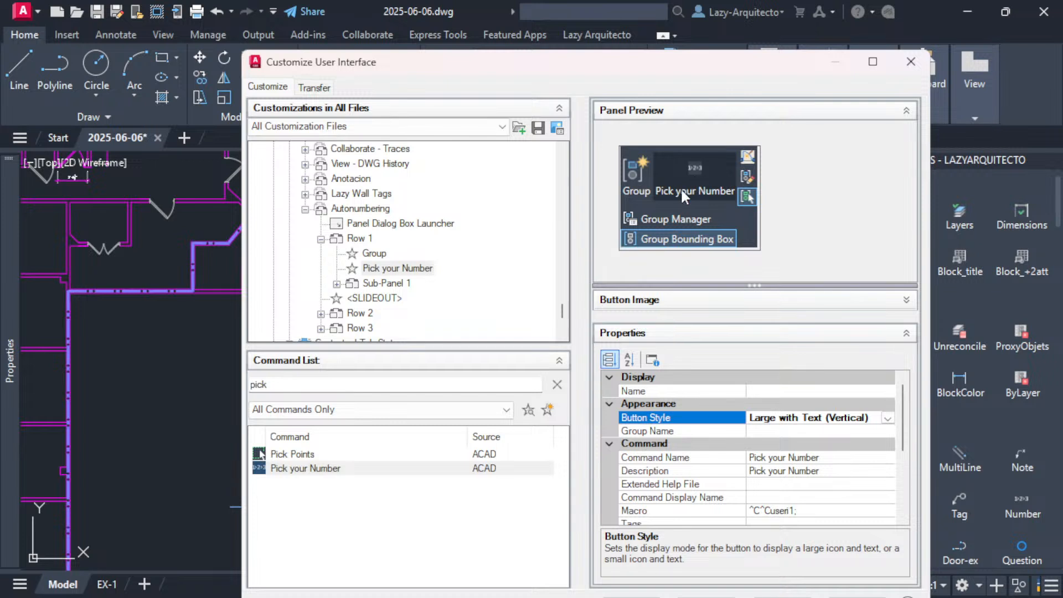
Remove the Group button from Row 1 of the Autonumbering panel and confirm its removal.
left_click(636, 175)
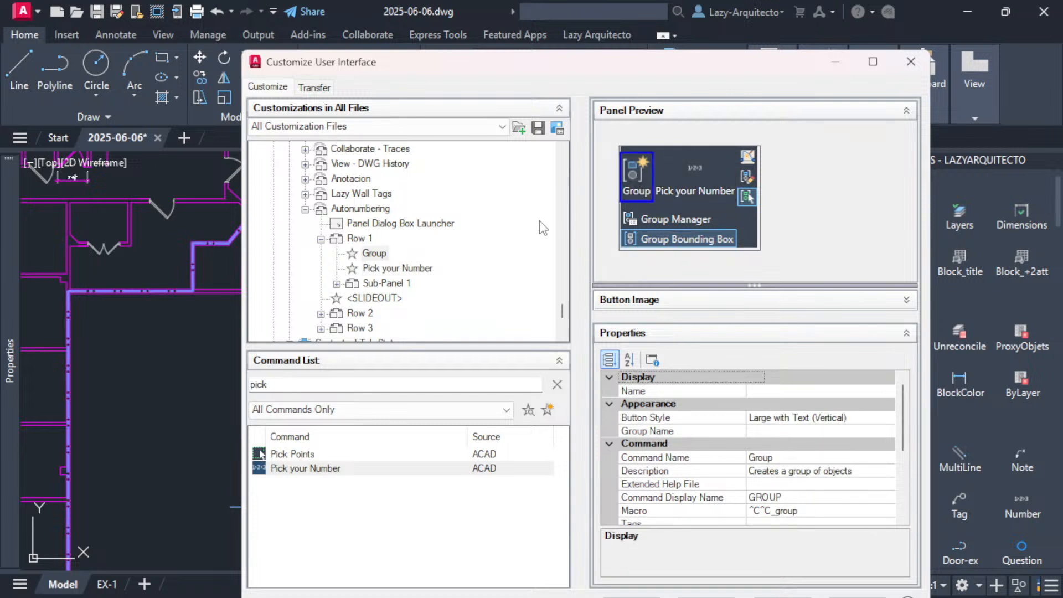
left_click(377, 256)
right_click(378, 261)
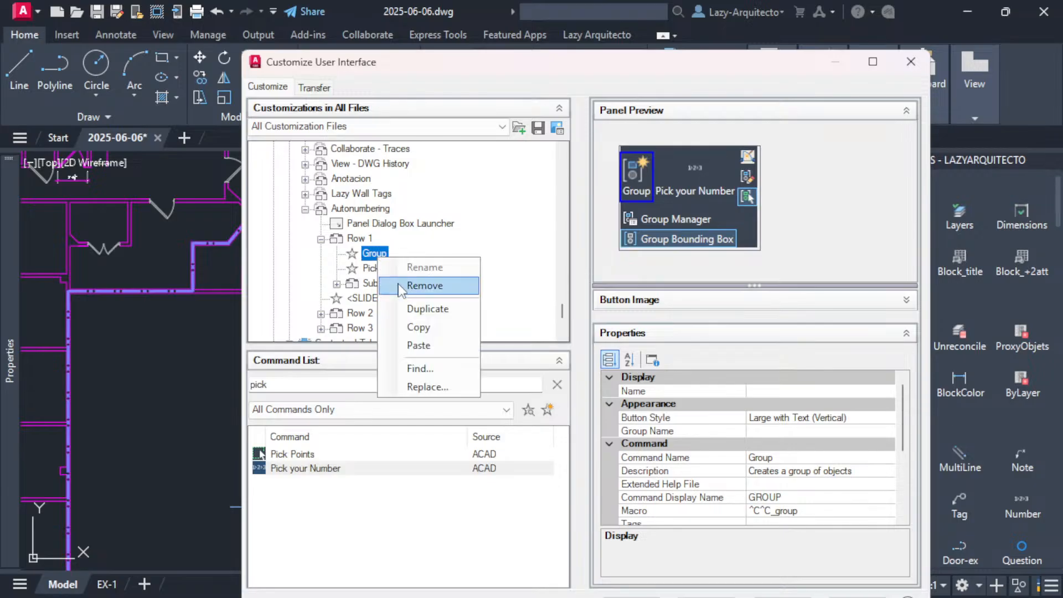
left_click(401, 288)
left_click(599, 384)
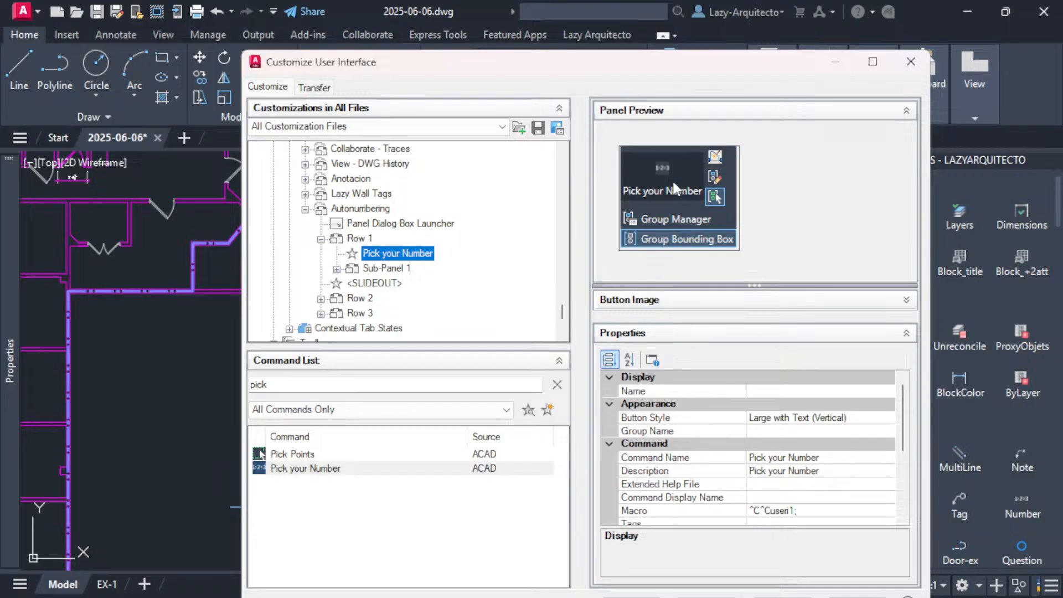
Rename the Pick your Number command to Pick Number and apply the customization change.
left_click(325, 469)
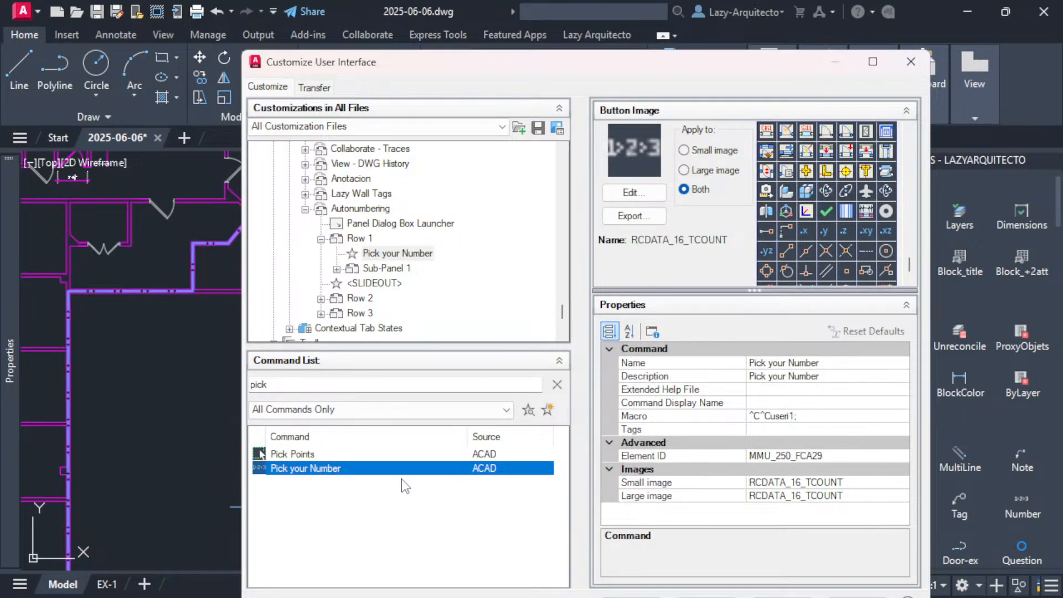
left_click(789, 363)
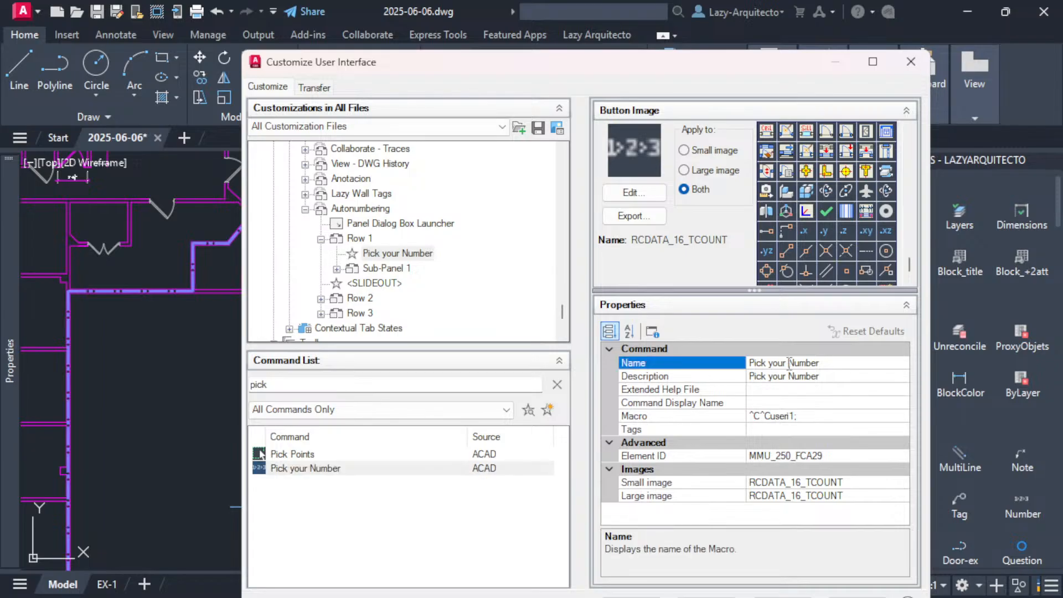
key("BackSpace")
key("BackSpace")
key("BackSpace")
key("BackSpace")
key("BackSpace")
left_click_drag(695, 60, 709, 31)
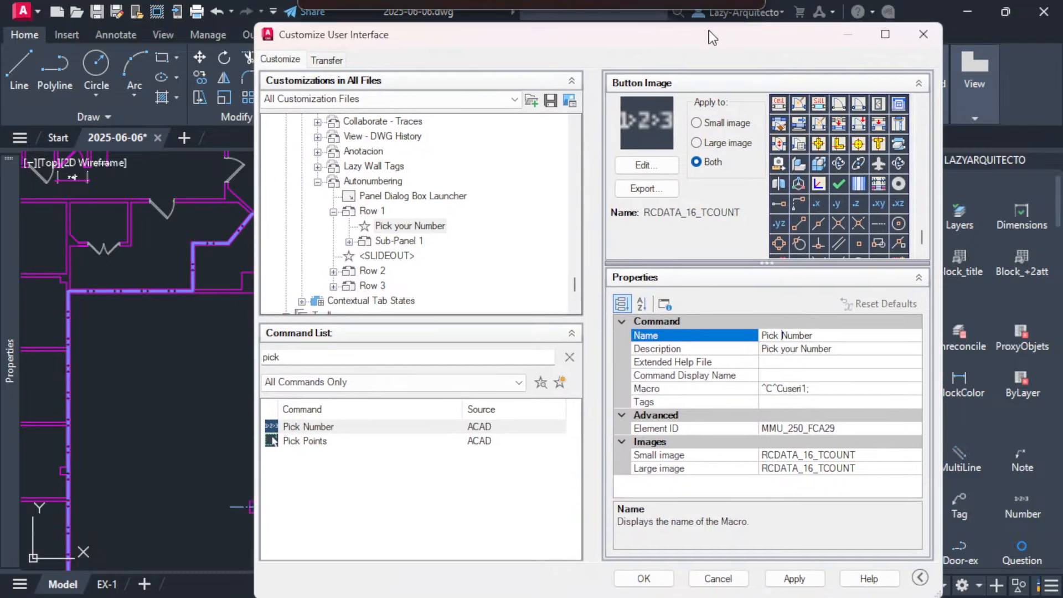
left_click(795, 577)
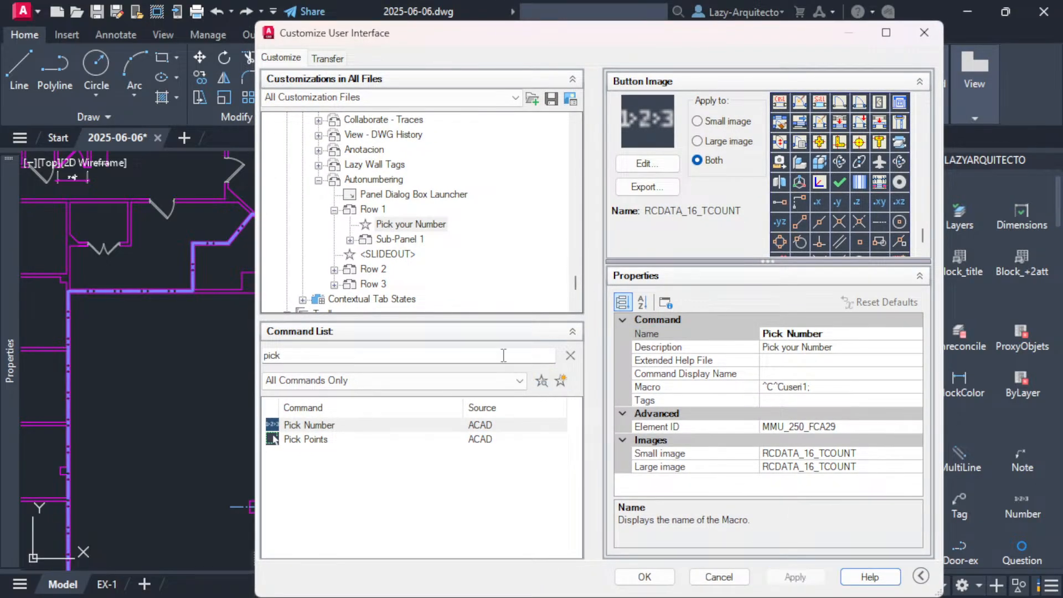
Set the display name of the Row 1 button in the Autonumbering panel to Pick Number, then apply and close the customization dialog.
left_click(413, 224)
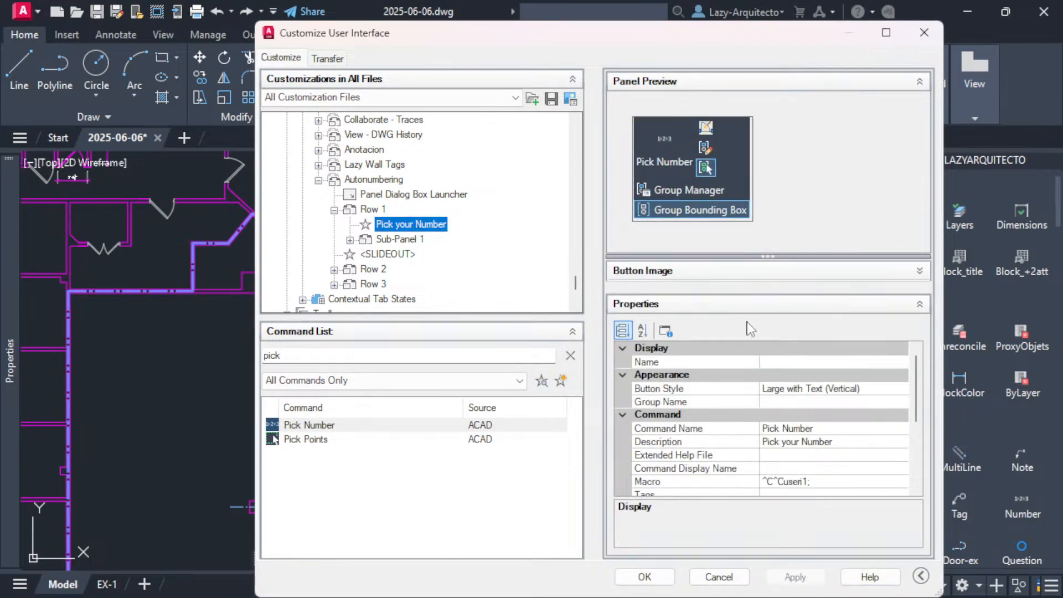
left_click(789, 362)
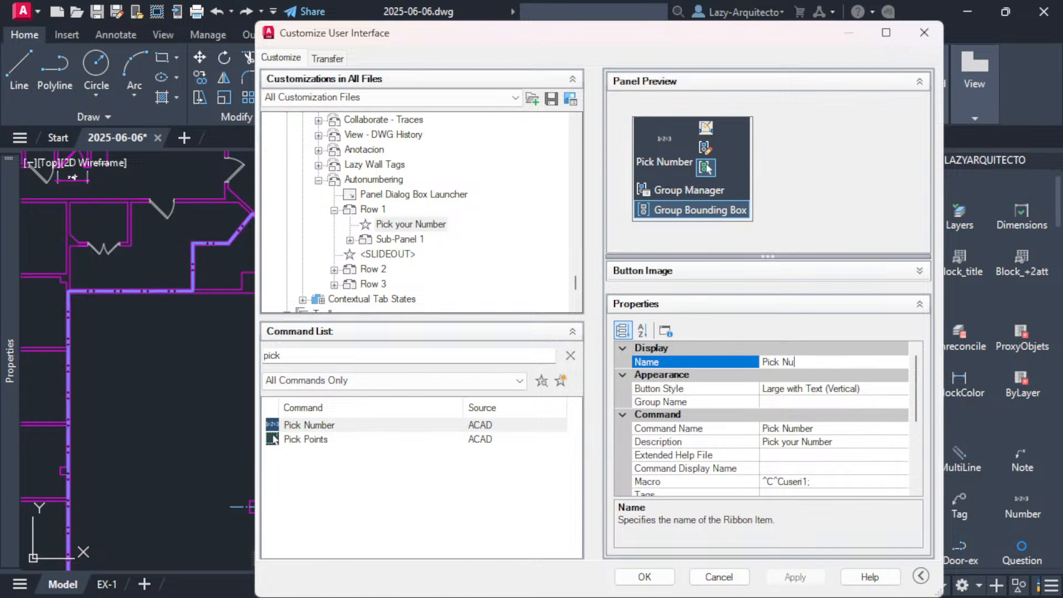
left_click(831, 393)
left_click(795, 577)
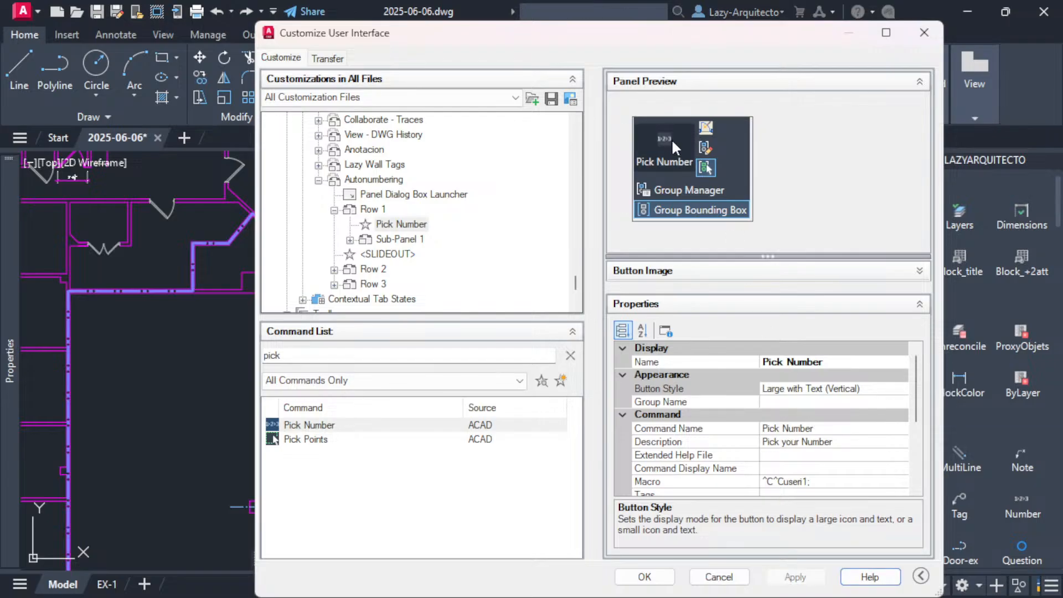
left_click(644, 576)
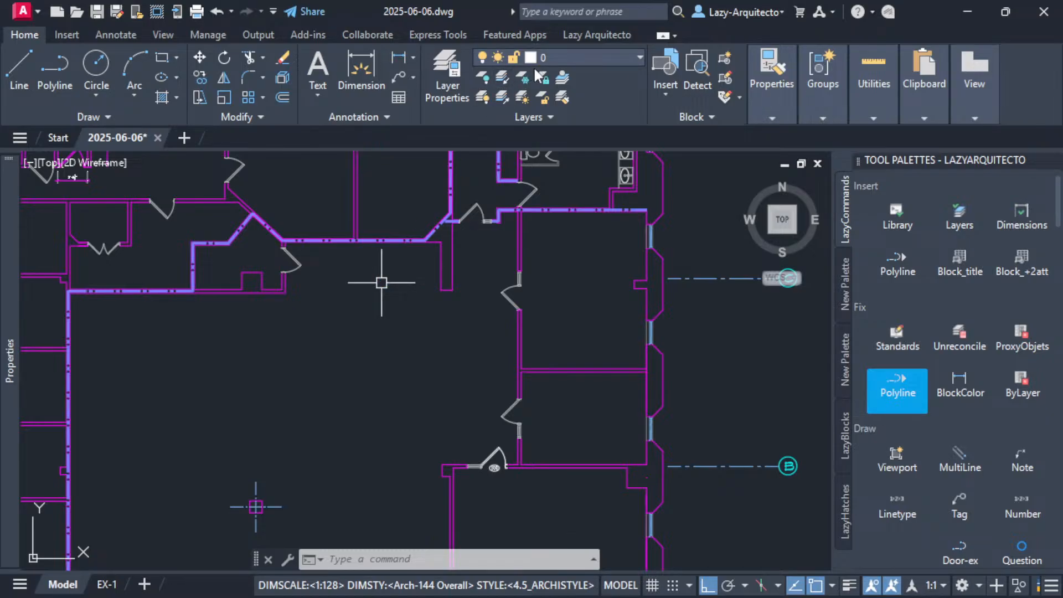
Insert a door tag from the Autonumbering panel at the door just above the one tagged 100.
left_click(577, 35)
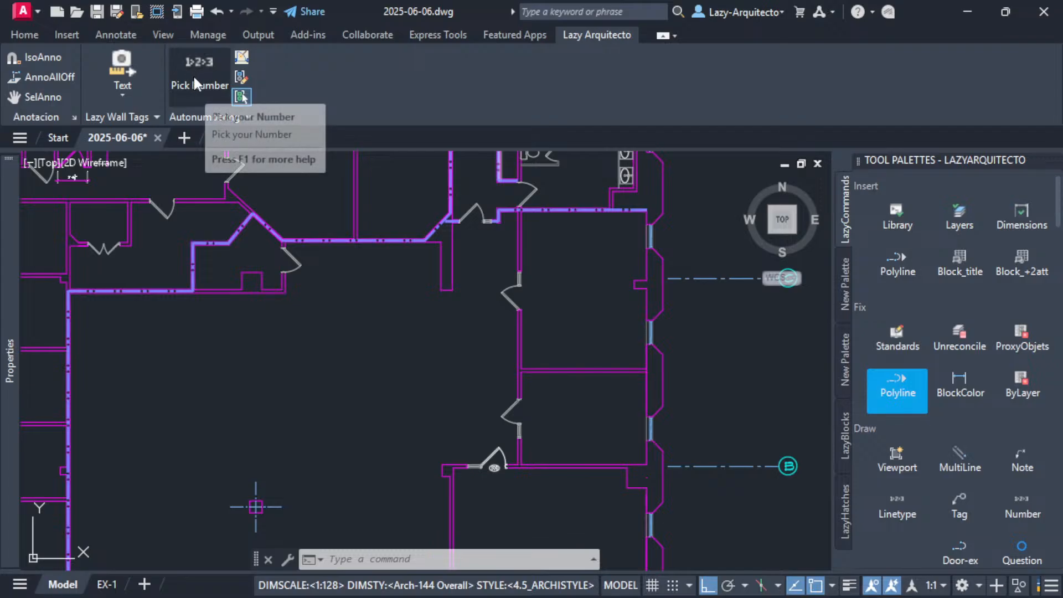
left_click(242, 58)
scroll(517, 415, "up", 5)
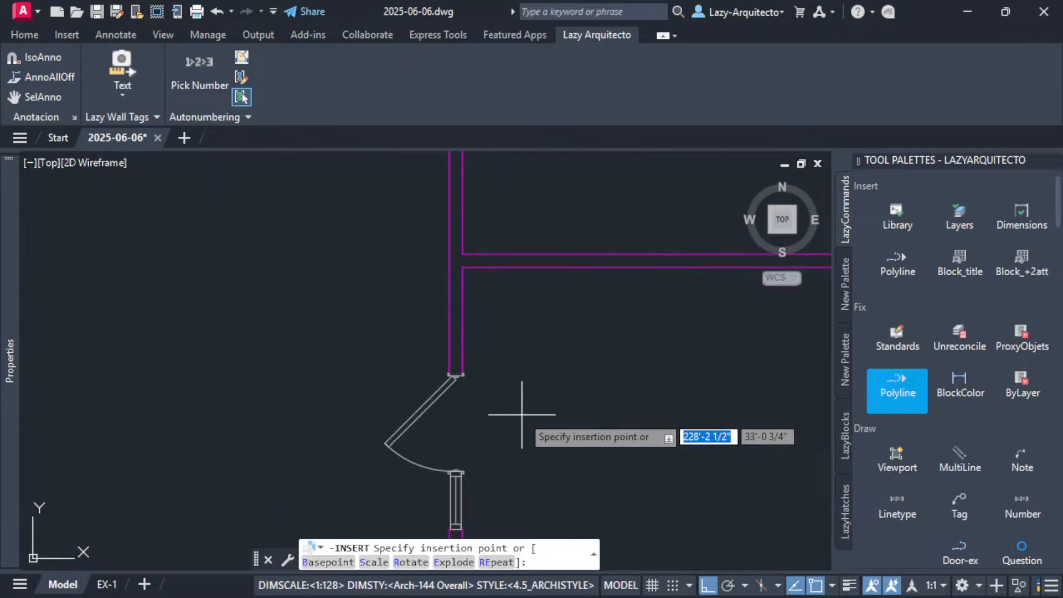
scroll(510, 351, "down", 3)
scroll(459, 398, "up", 4)
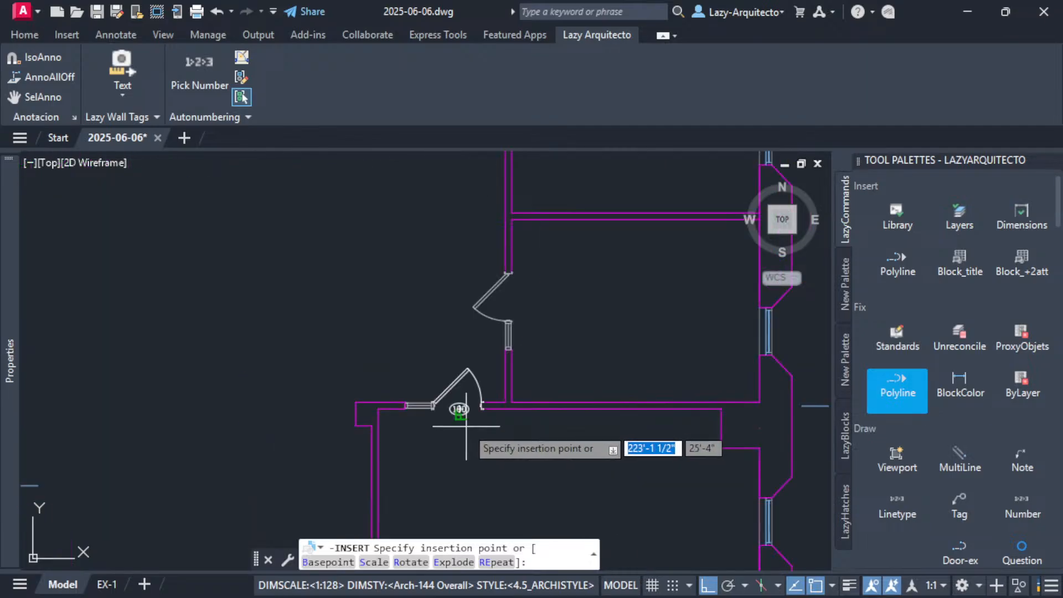
scroll(553, 271, "up", 3)
left_click(514, 315)
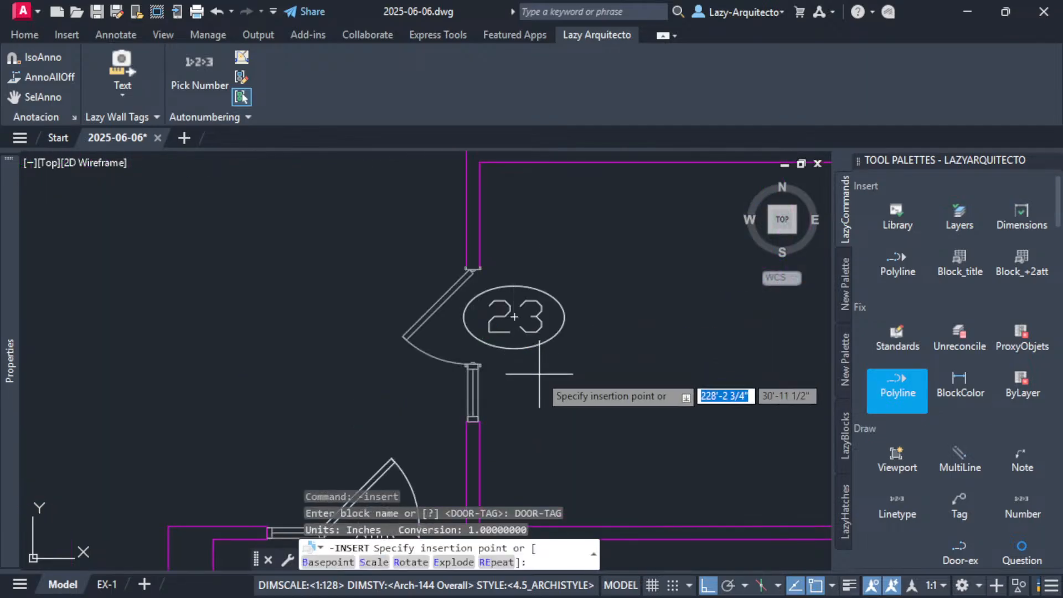
scroll(539, 374, "down", 5)
scroll(541, 358, "up", 3)
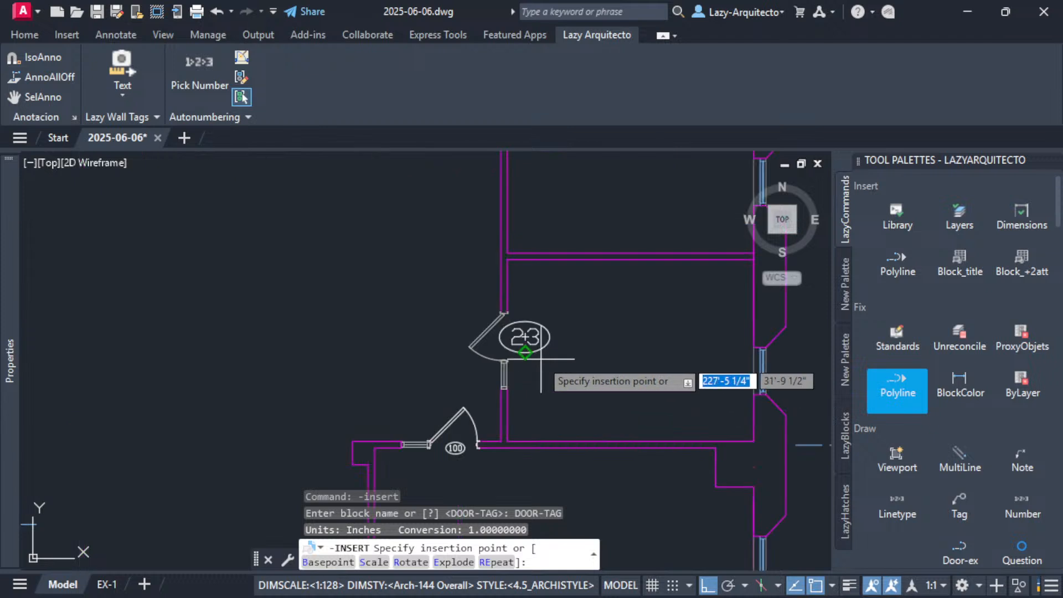
End the insertion and erase the door tag just placed.
key("Escape")
left_click(541, 357)
key("Delete")
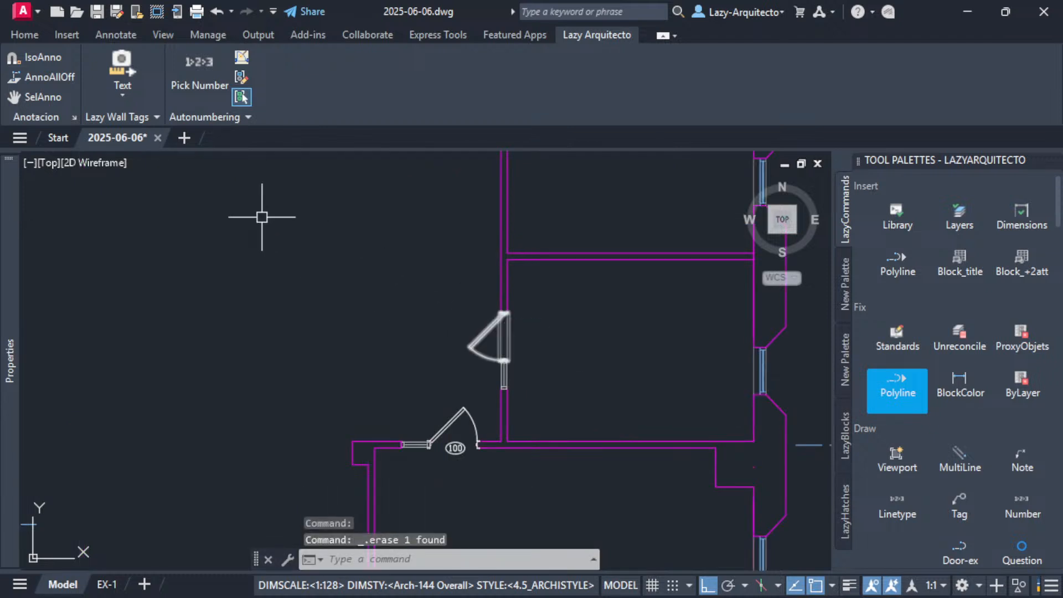
Set the starting tag number USERI1 to 101 with Pick Number.
left_click(194, 76)
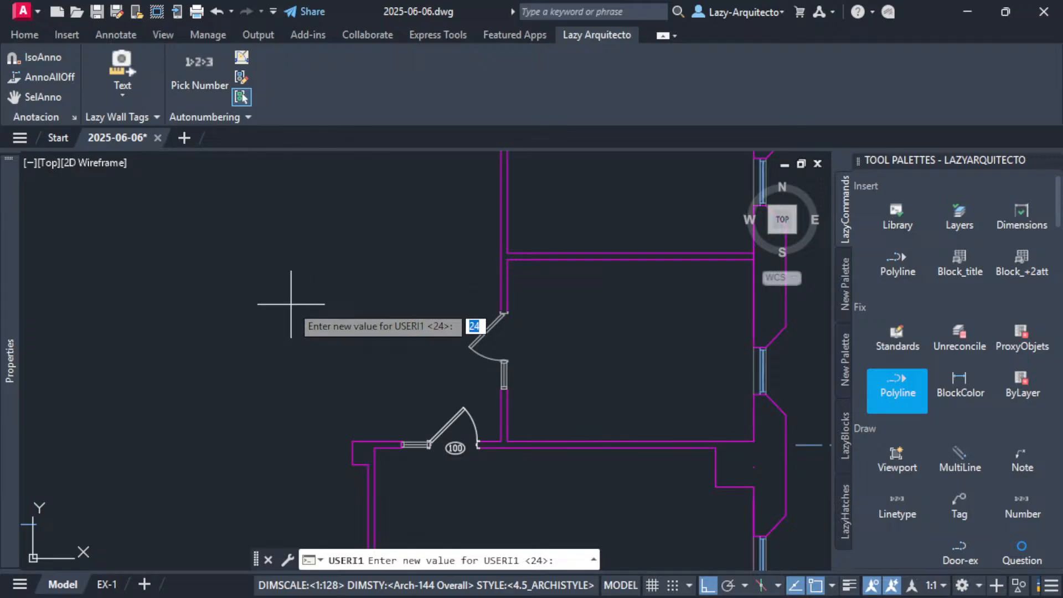
type("101")
key("Return")
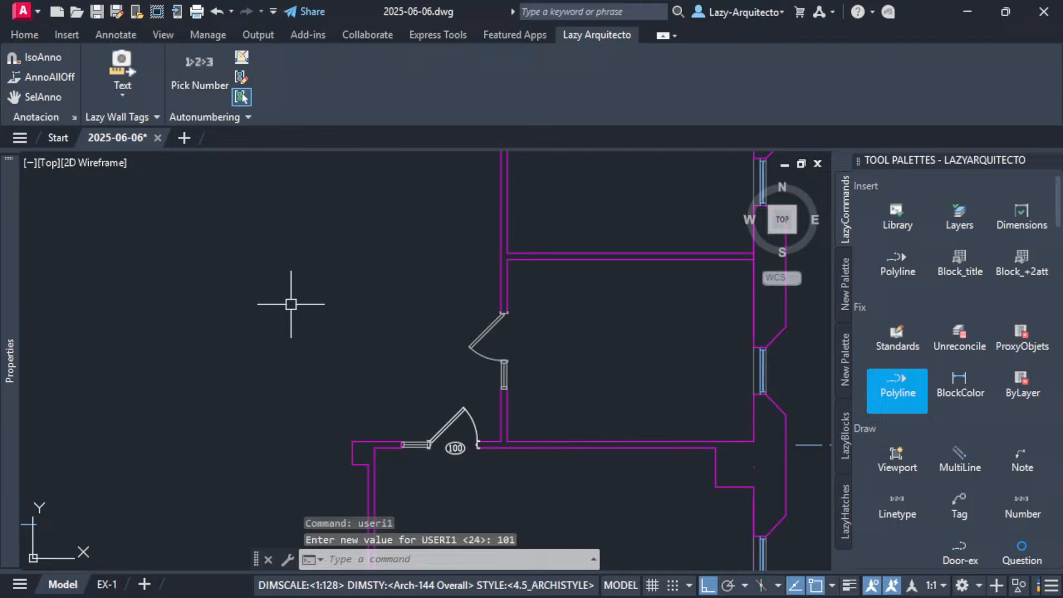
Insert door tags 101 and 102 at the two doors along the vertical wall above the door tagged 100.
left_click(242, 62)
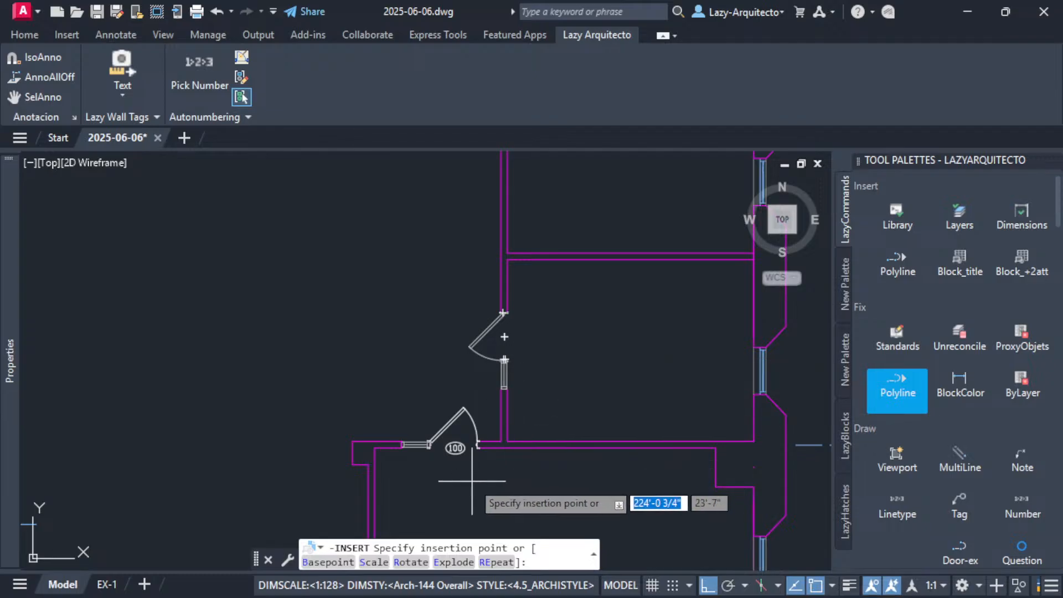
scroll(468, 474, "up", 2)
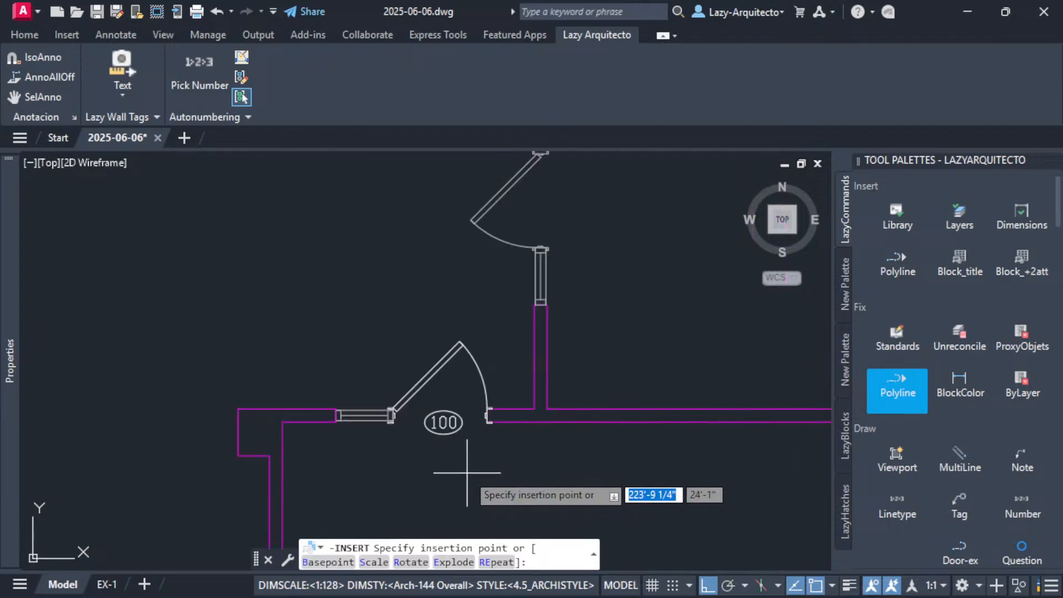
left_click(571, 200)
scroll(545, 275, "down", 2)
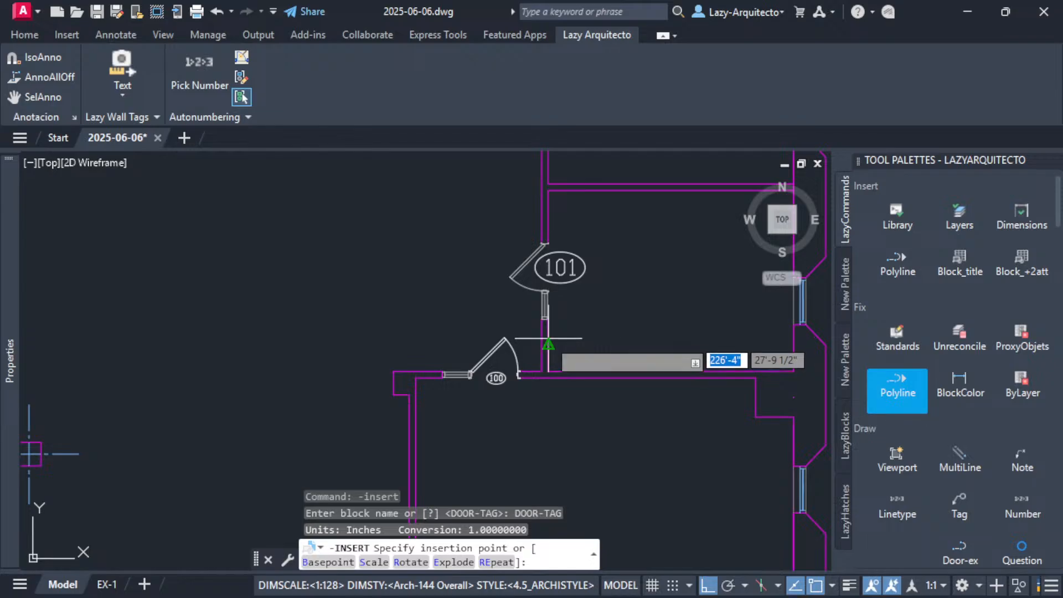
middle_click_drag(616, 259, 526, 456)
scroll(486, 230, "up", 2)
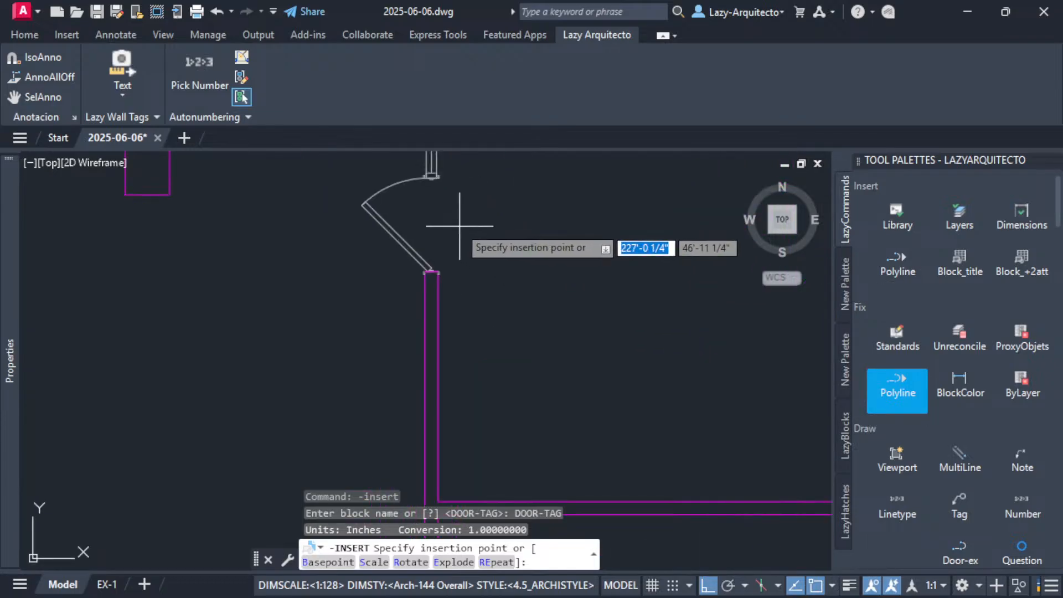
left_click(458, 219)
Insert door tags 103 and 104 at the corridor door and the restroom door, and end the insertion.
scroll(545, 364, "down", 3)
scroll(468, 275, "up", 4)
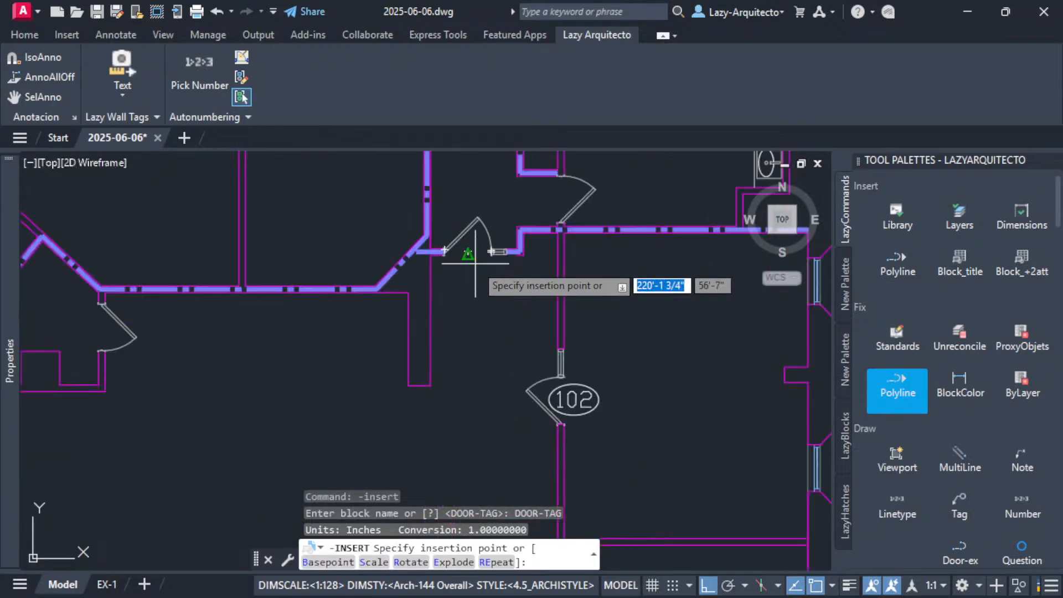
left_click(461, 275)
scroll(526, 316, "down", 3)
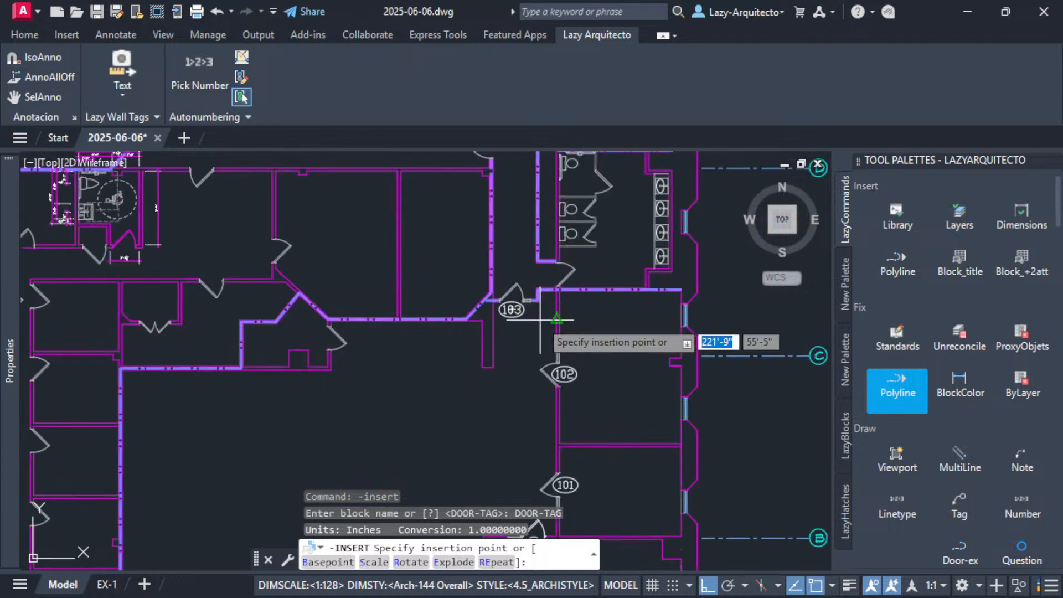
scroll(515, 301, "up", 3)
left_click(521, 291)
scroll(568, 341, "down", 5)
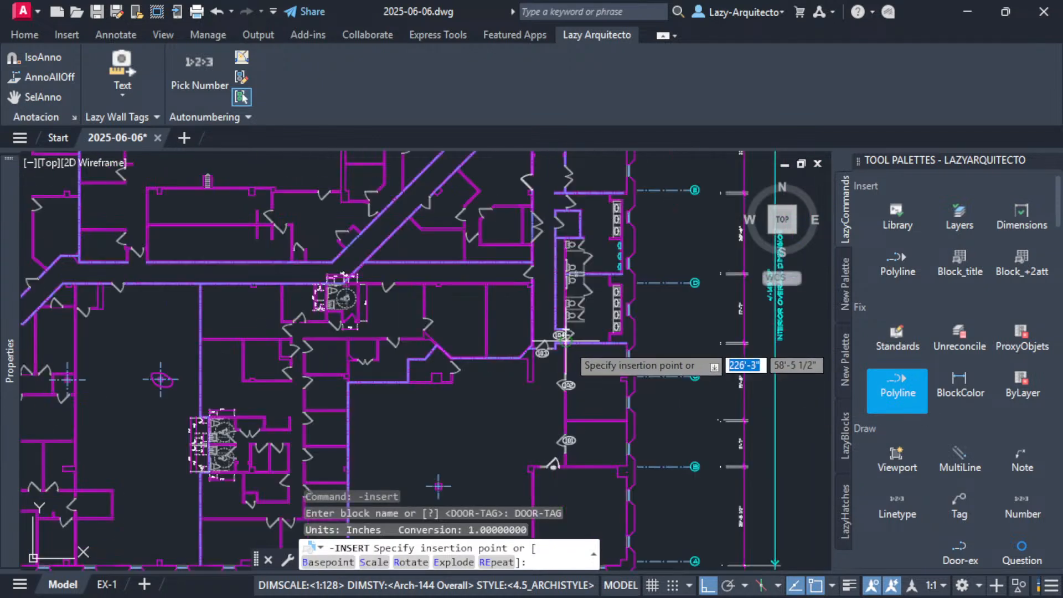
mouse_move(539, 332)
middle_mouse_down()
mouse_move(547, 314)
mouse_move(598, 422)
middle_mouse_up()
scroll(546, 314, "up", 3)
key("Escape")
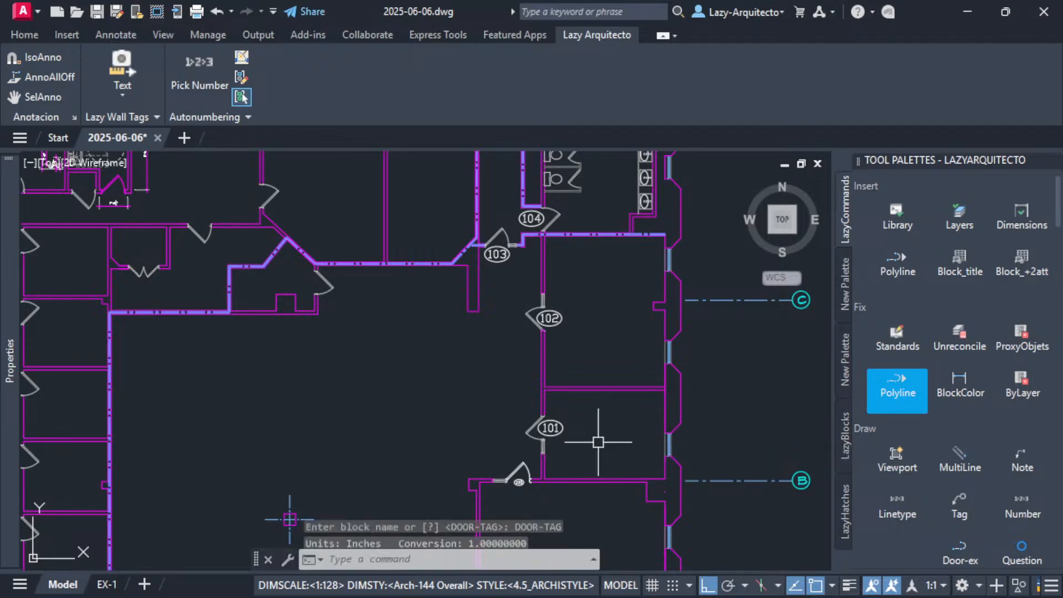
Erase the undersized door tag 100 at the door below tag 101.
middle_click_drag(520, 461, 503, 378)
scroll(503, 378, "up", 4)
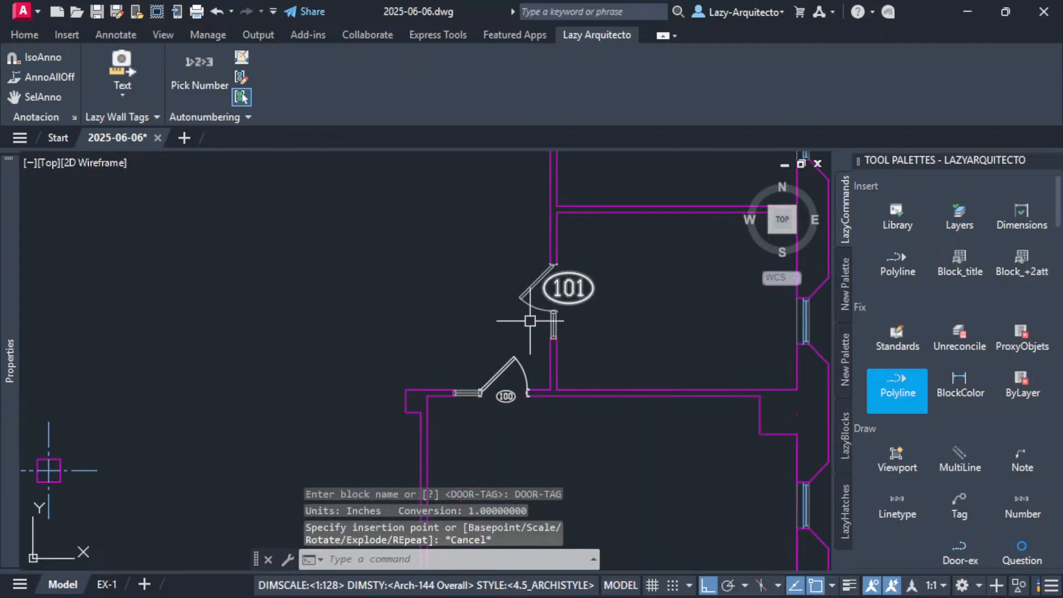
scroll(577, 280, "up", 3)
scroll(487, 383, "down", 3)
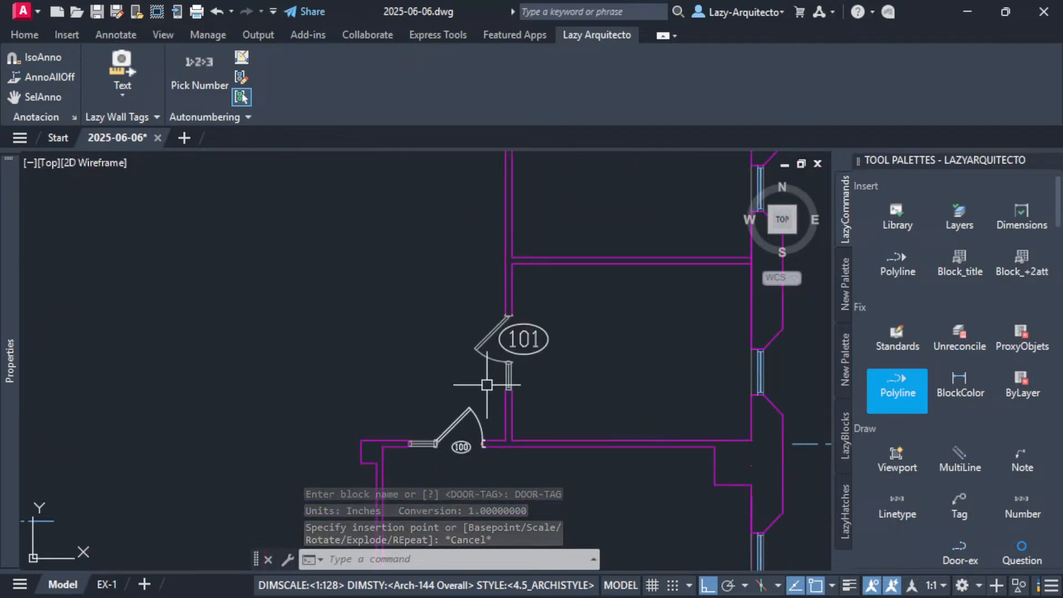
left_click(470, 442)
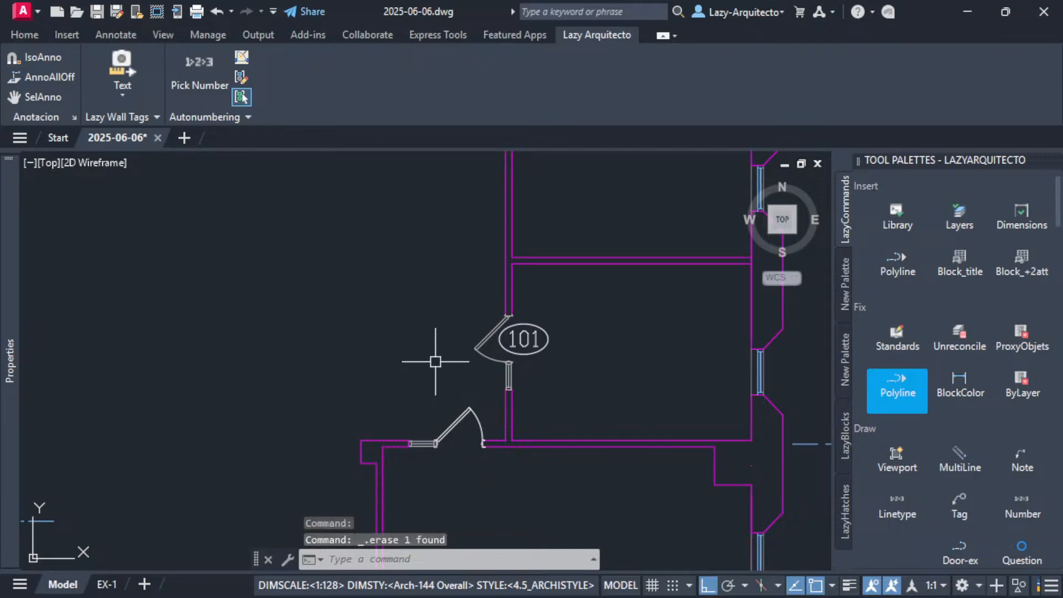
Set the starting tag number USERI1 to 100 with Pick Number.
left_click(203, 70)
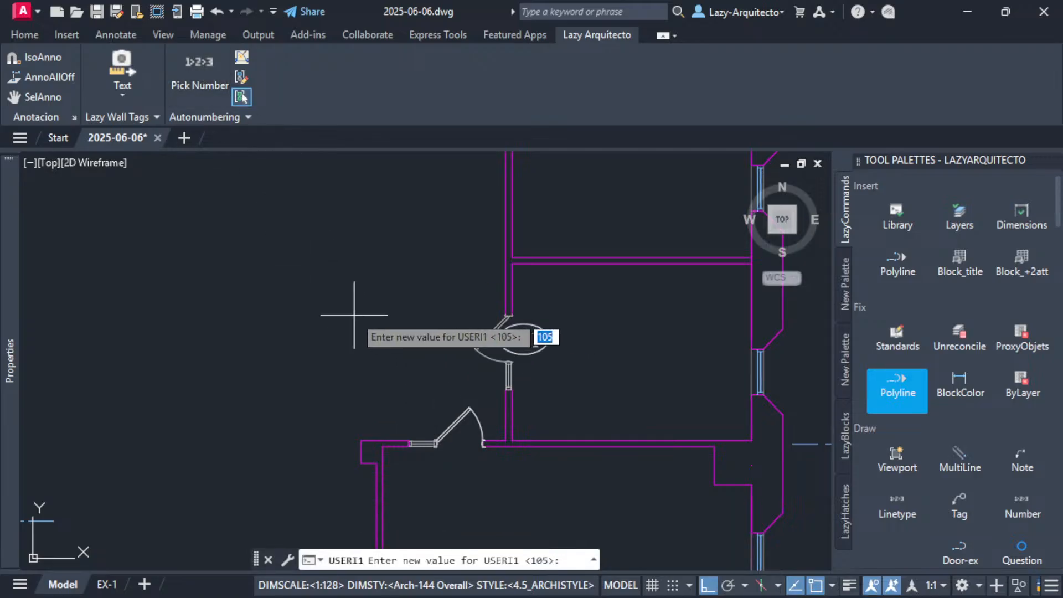
type("100")
key("Return")
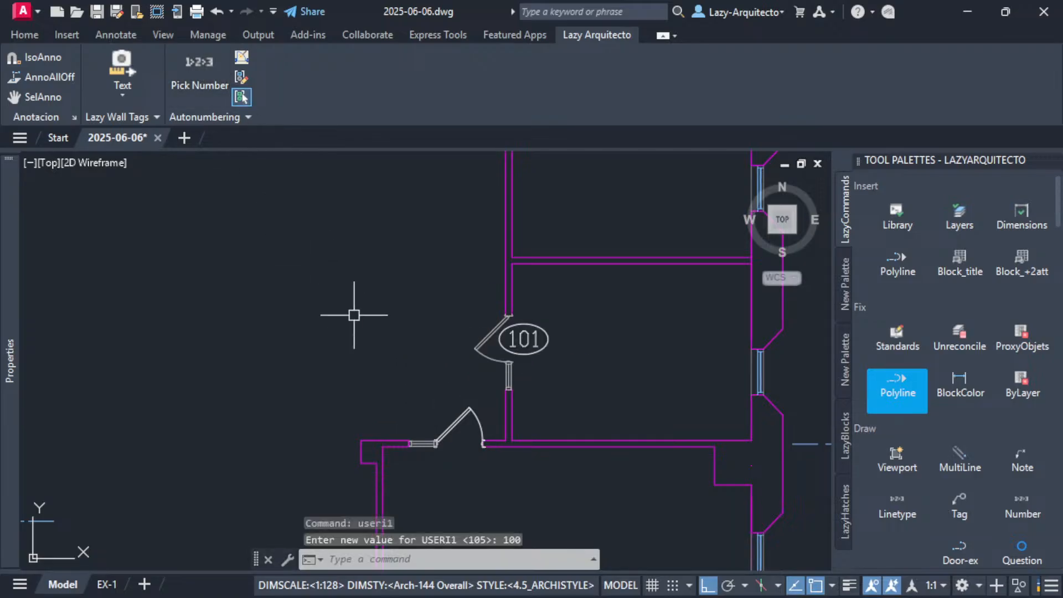
Insert door tag 100 at the untagged door below tag 101 and end the insertion.
left_click(242, 58)
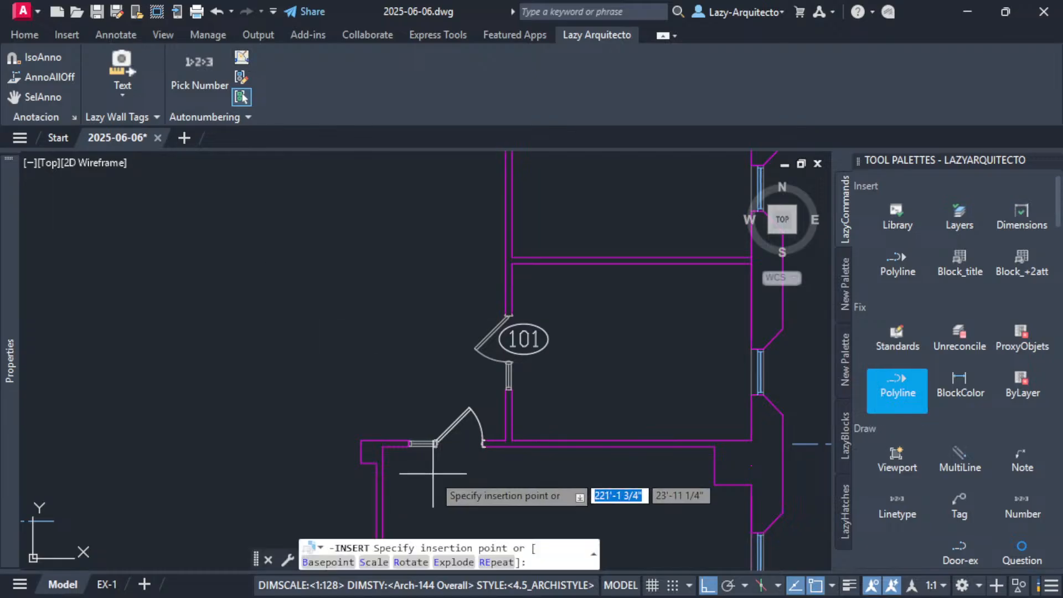
scroll(456, 469, "up", 6)
scroll(456, 469, "down", 5)
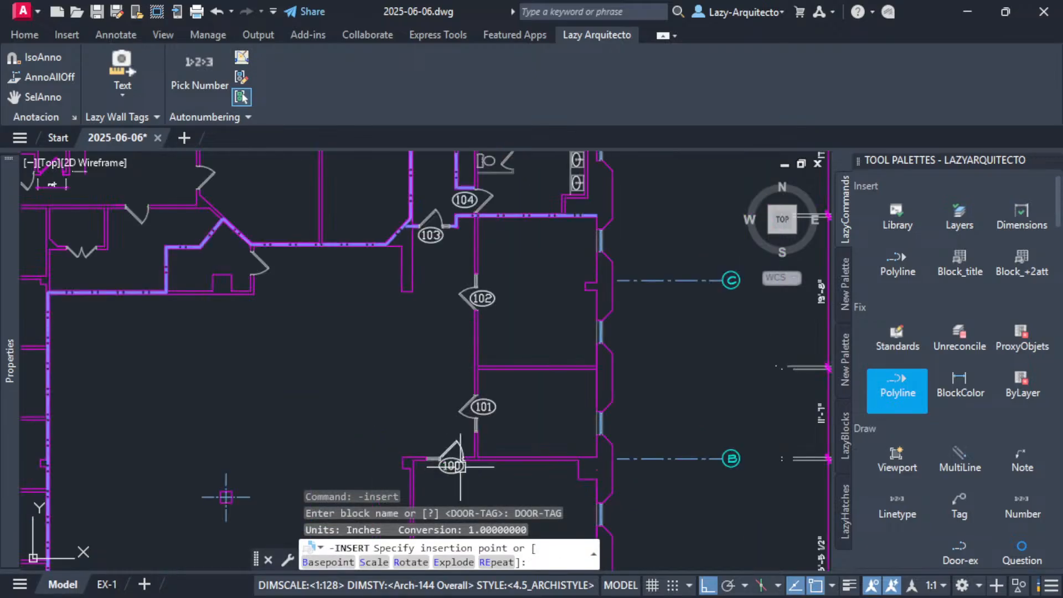
key("Escape")
scroll(589, 368, "up", 2)
mouse_move(628, 392)
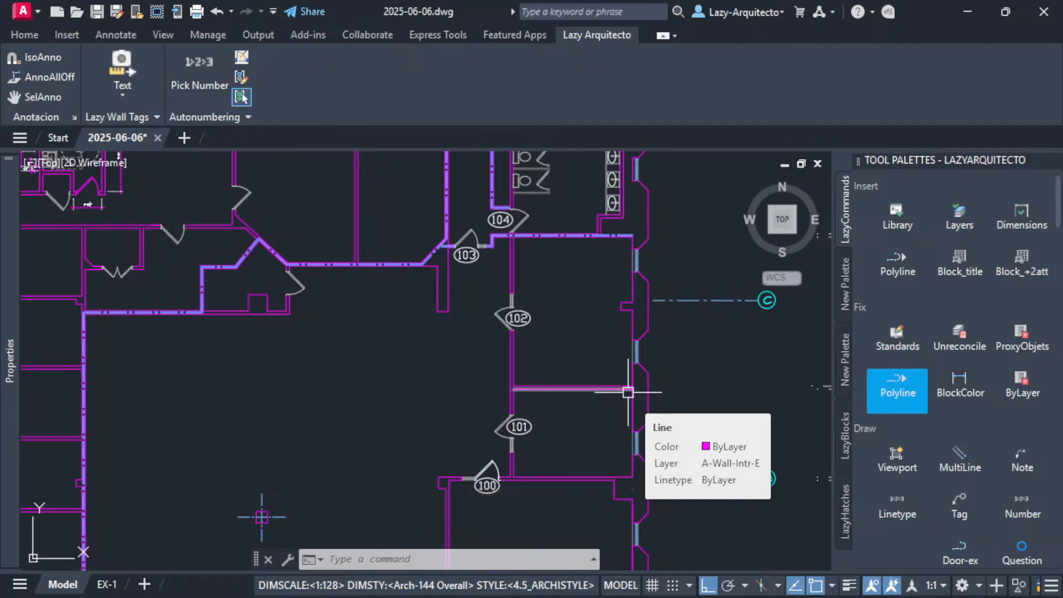
Check which layer door tag 101 is on, then clear the selection.
left_click(519, 427)
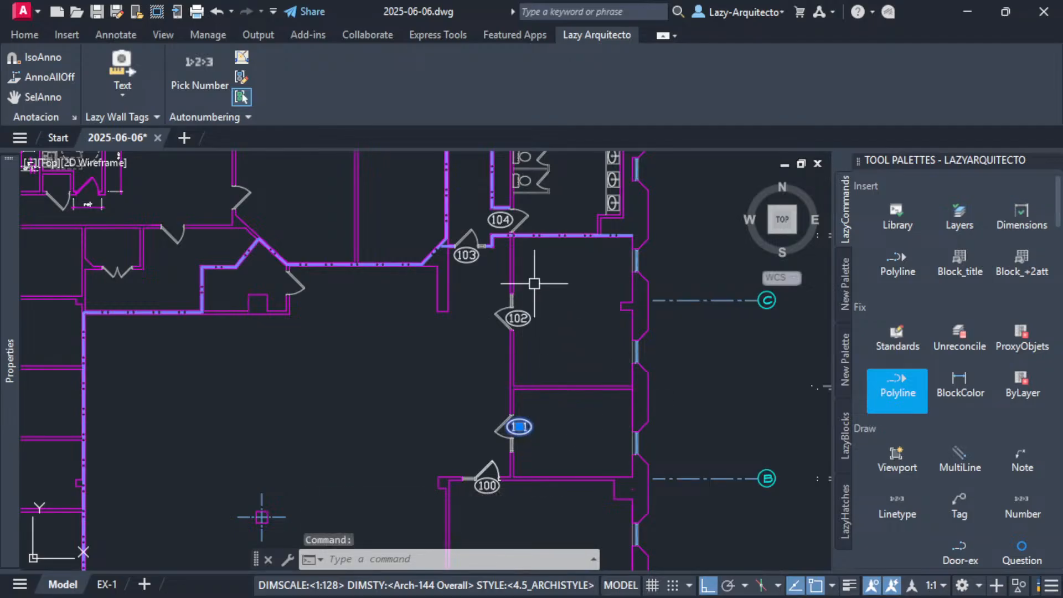
left_click(28, 35)
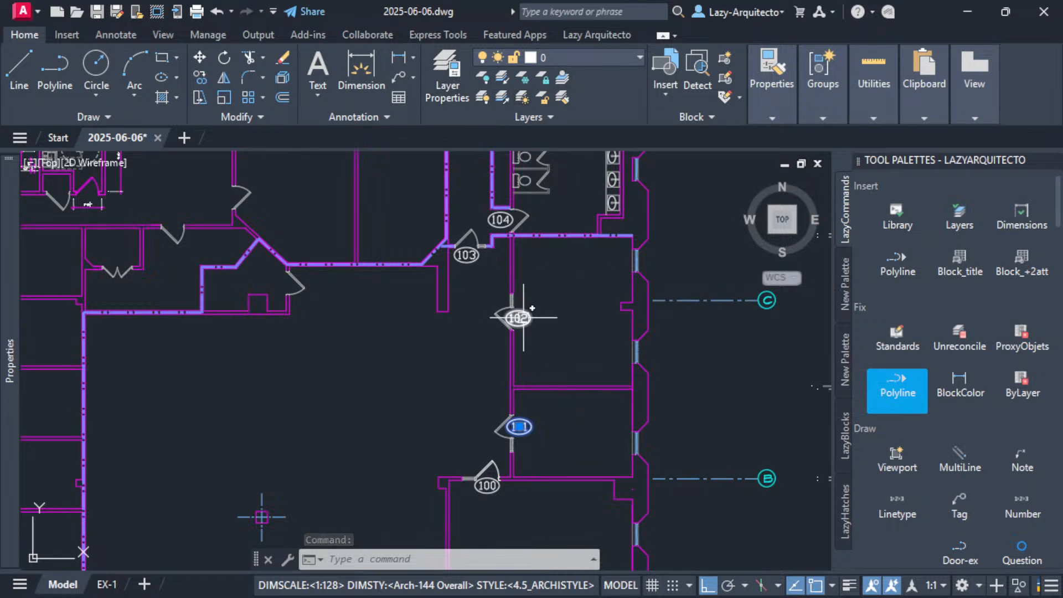
middle_click_drag(544, 327, 555, 417)
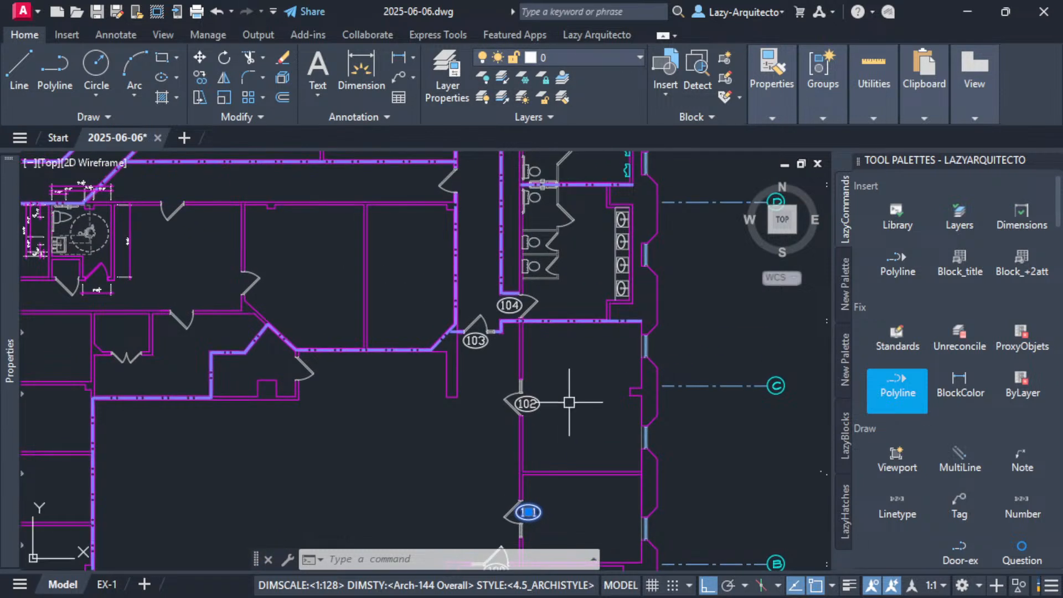
key("Escape")
key("Escape")
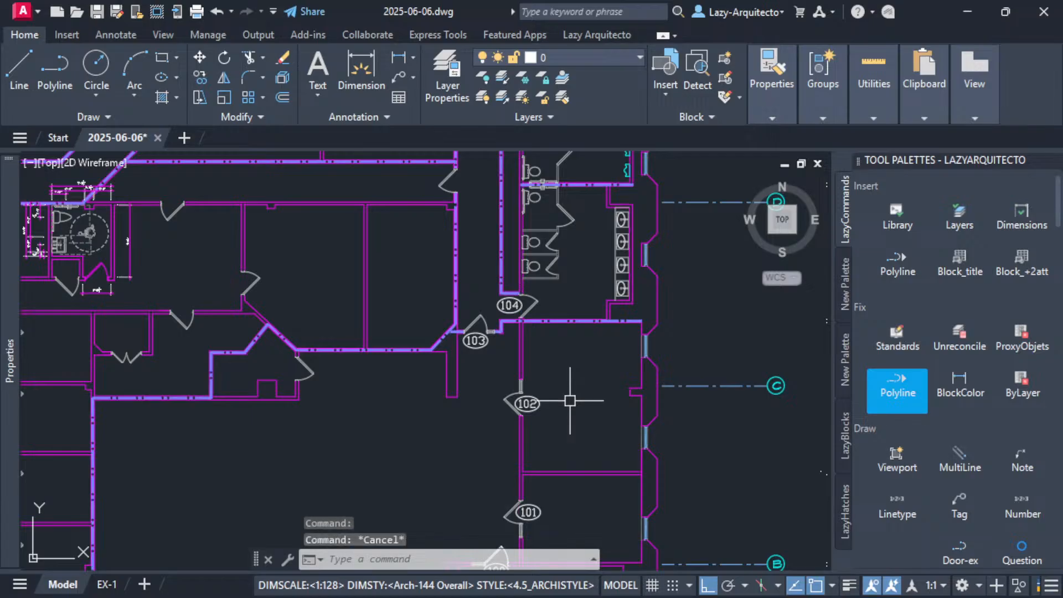
Open the Customize User Interface dialog with CUI and find the Door Tag Numbering command by searching for door.
type("CUI\\\\")
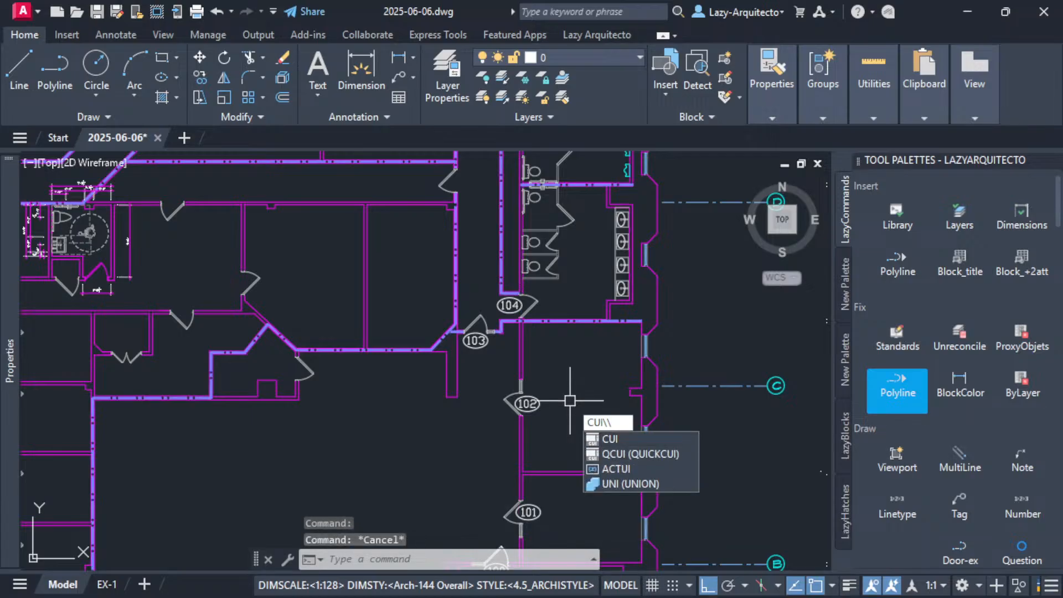
key("BackSpace")
key("Return")
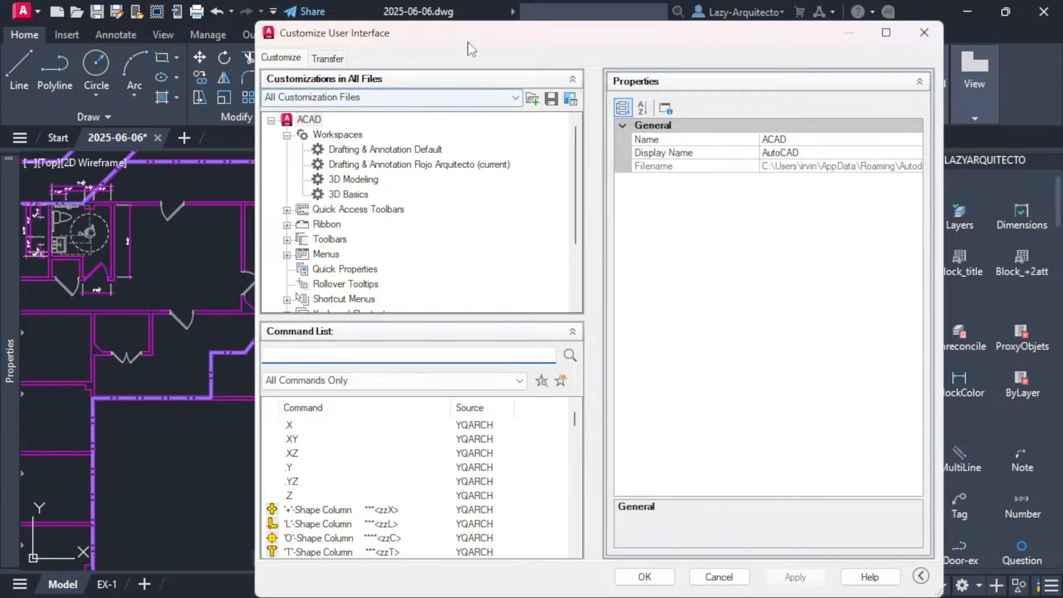
left_click_drag(470, 43, 394, 37)
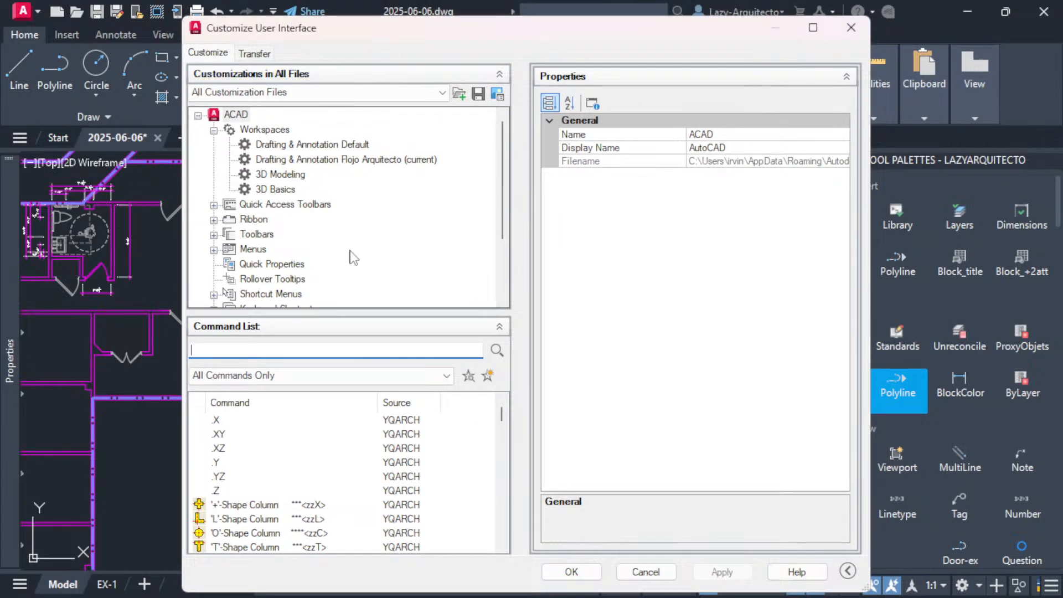
type("door")
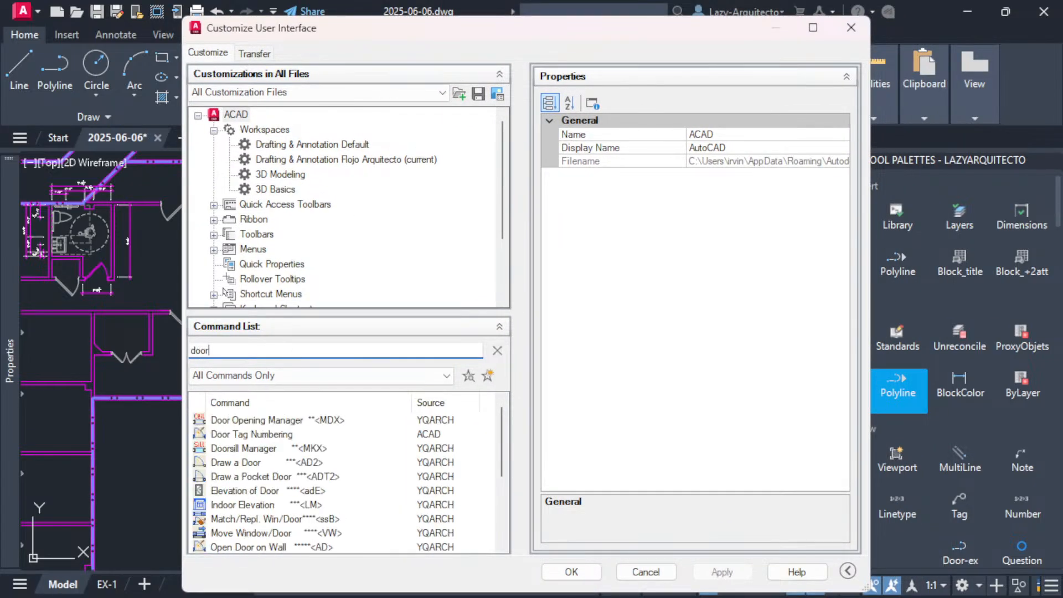
left_click(216, 438)
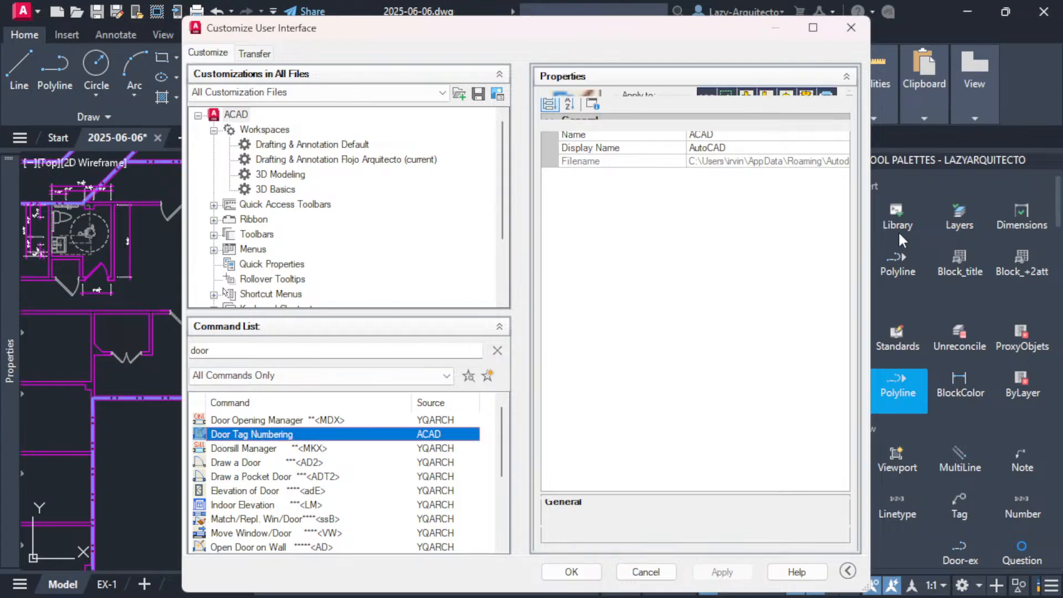
Paste the layer string -LAYER;M;A-ELEV-WHITE;C;T;255,255,255;A-ELEV-WHITE;; right after ^c^c in the Door Tag Numbering macro.
left_click(842, 227)
left_click(842, 225)
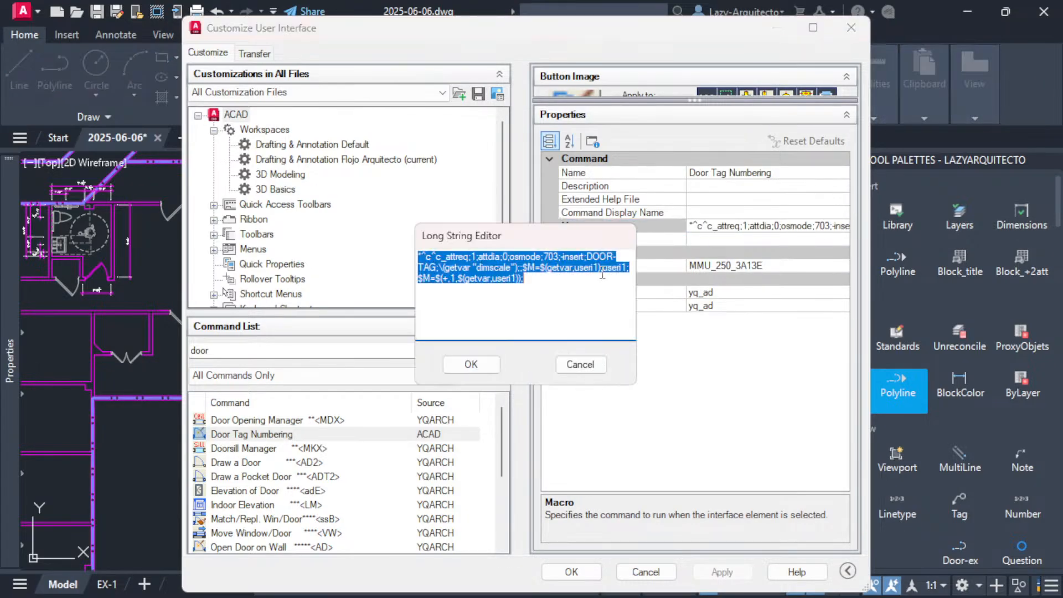
left_click(541, 278)
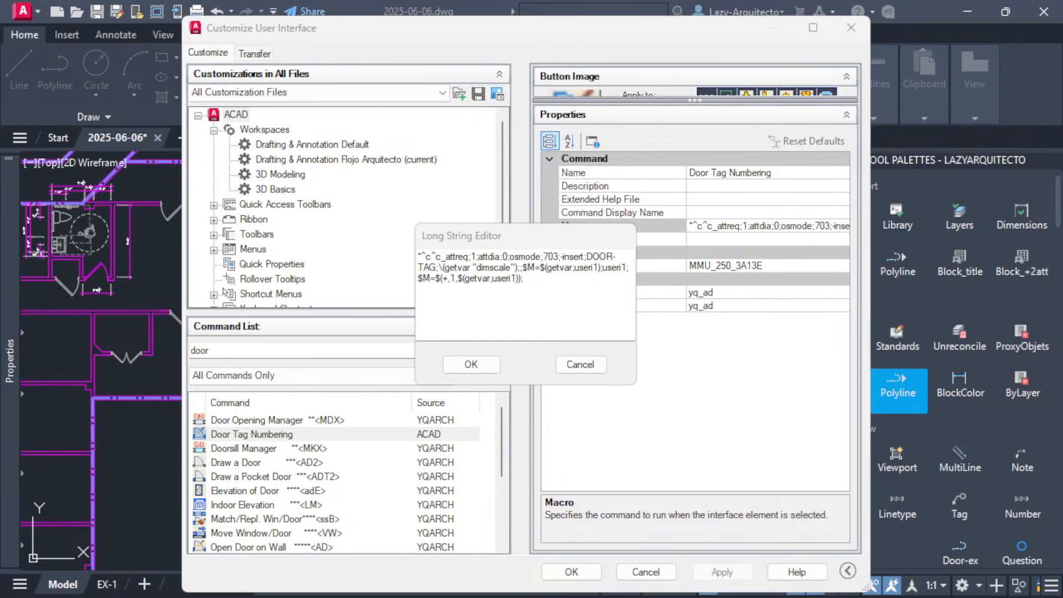
left_click(478, 266)
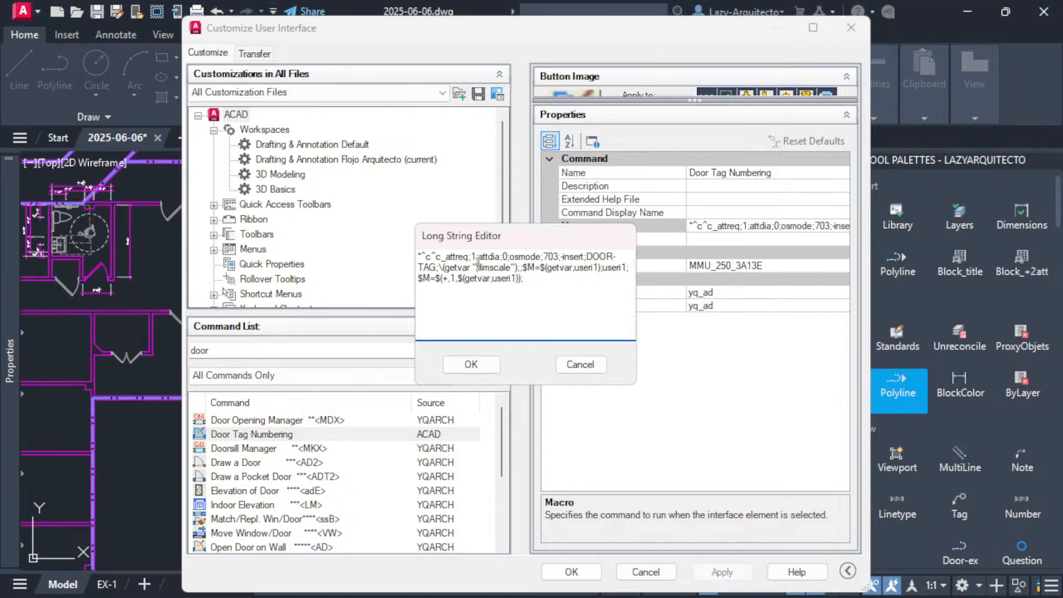
right_click(441, 259)
left_click(483, 330)
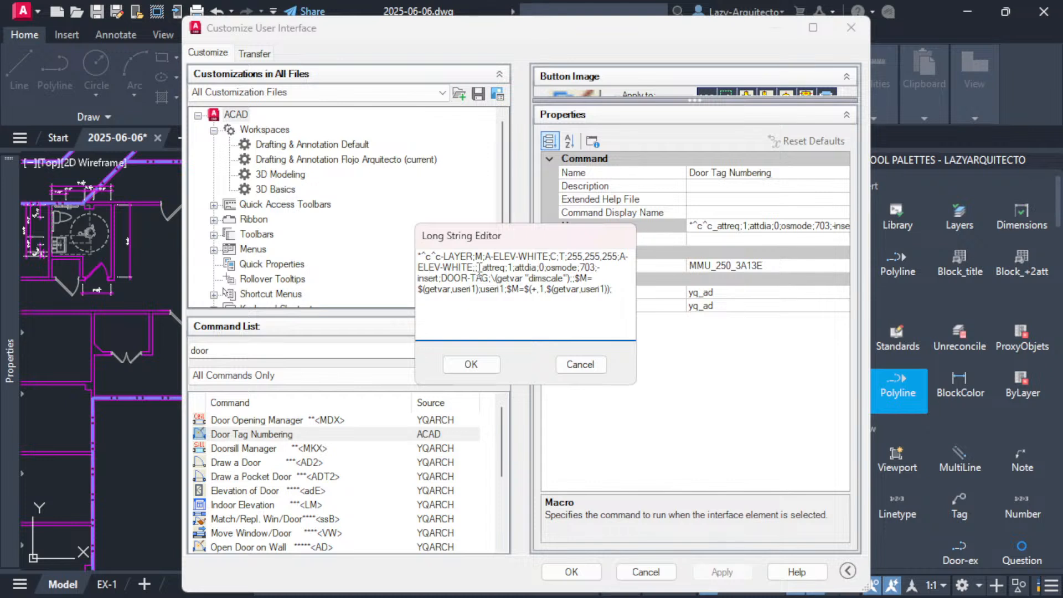
Replace the first layer name A-ELEV-WHITE in the macro with A-DOOR-TAG.
left_click_drag(477, 265, 442, 258)
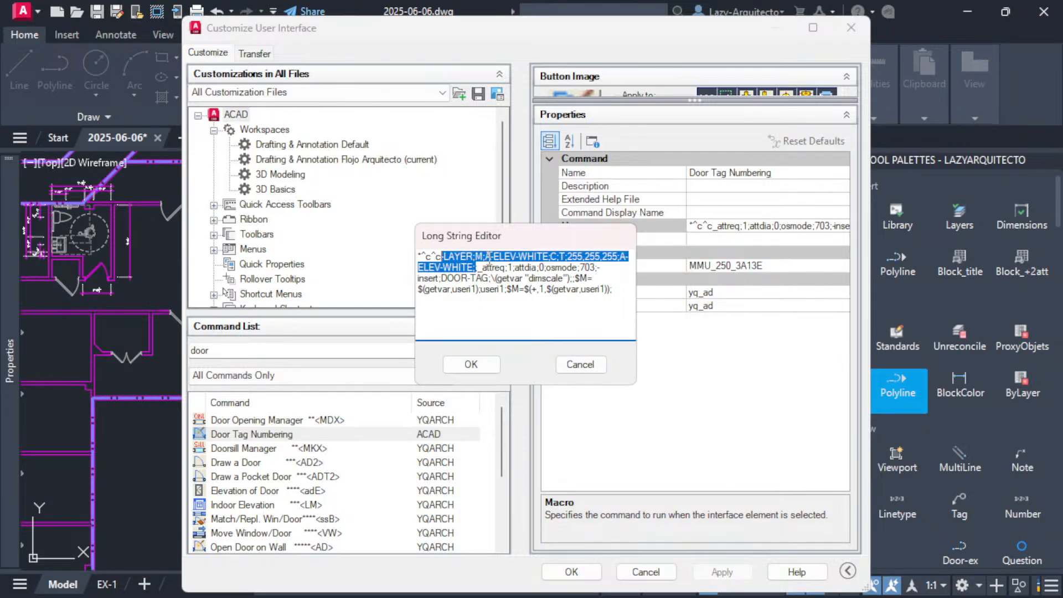
left_click(487, 256)
left_click_drag(487, 256, 549, 256)
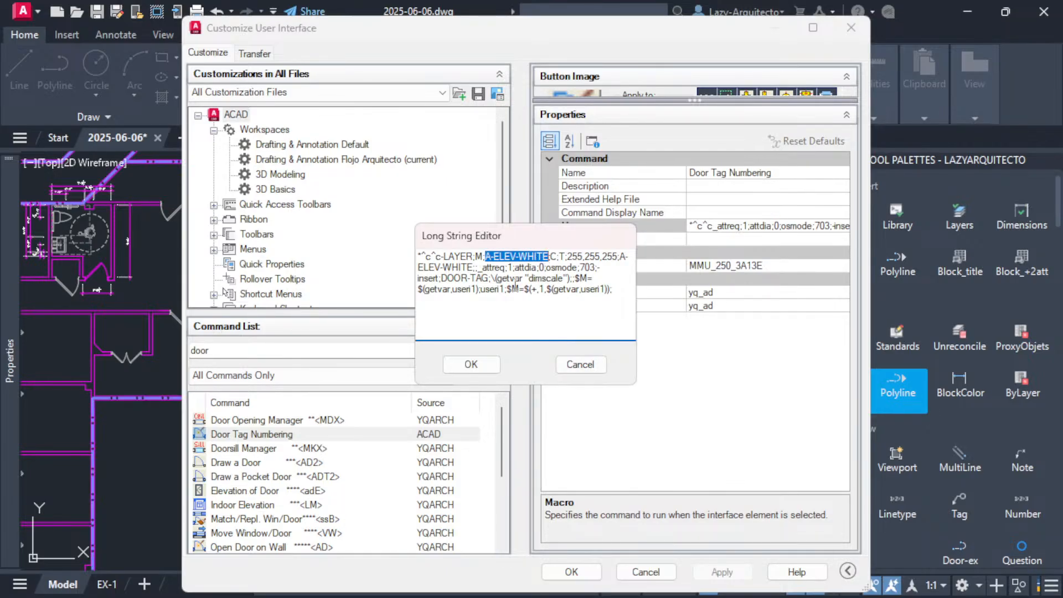
key("Delete")
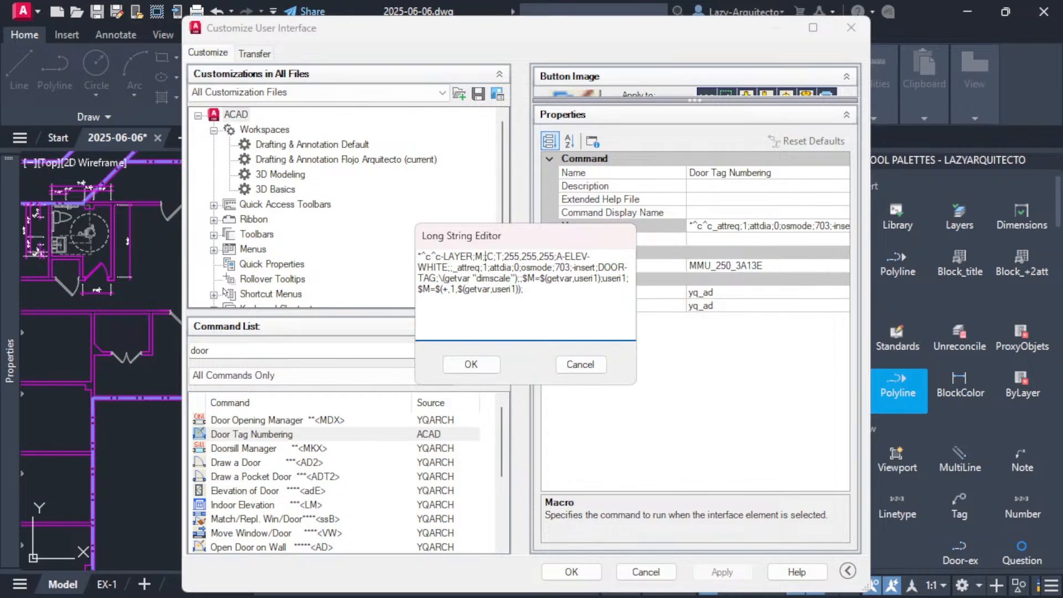
type("A")
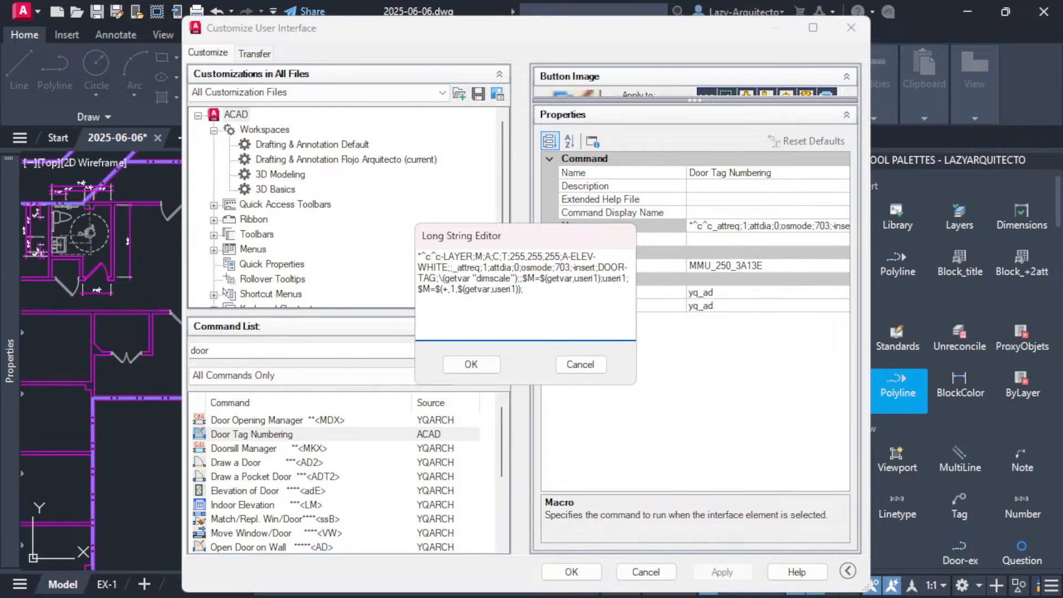
type("-DOOR")
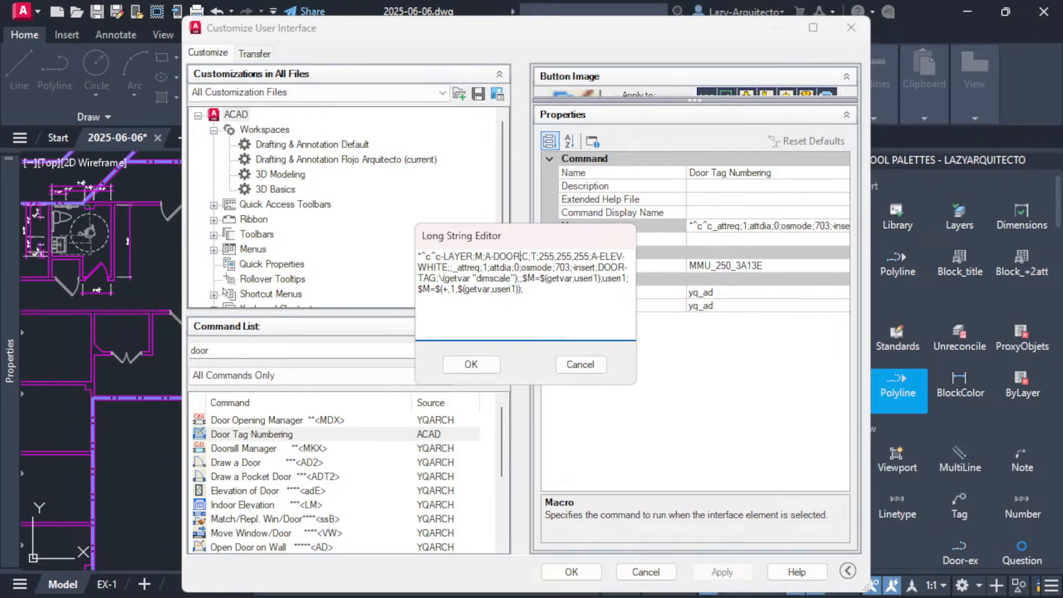
type("-TAG;")
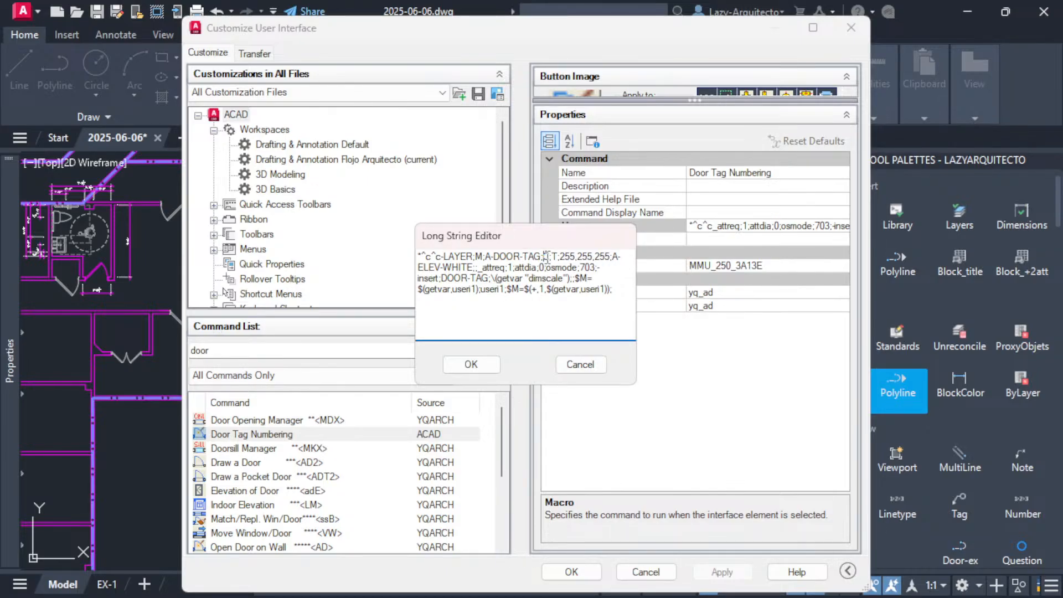
Replace the true-color setting T;255,255,255 in the macro's layer string with color index 3.
double_click(546, 257)
double_click(555, 256)
key("Delete")
key("Delete")
left_click_drag(550, 256, 601, 252)
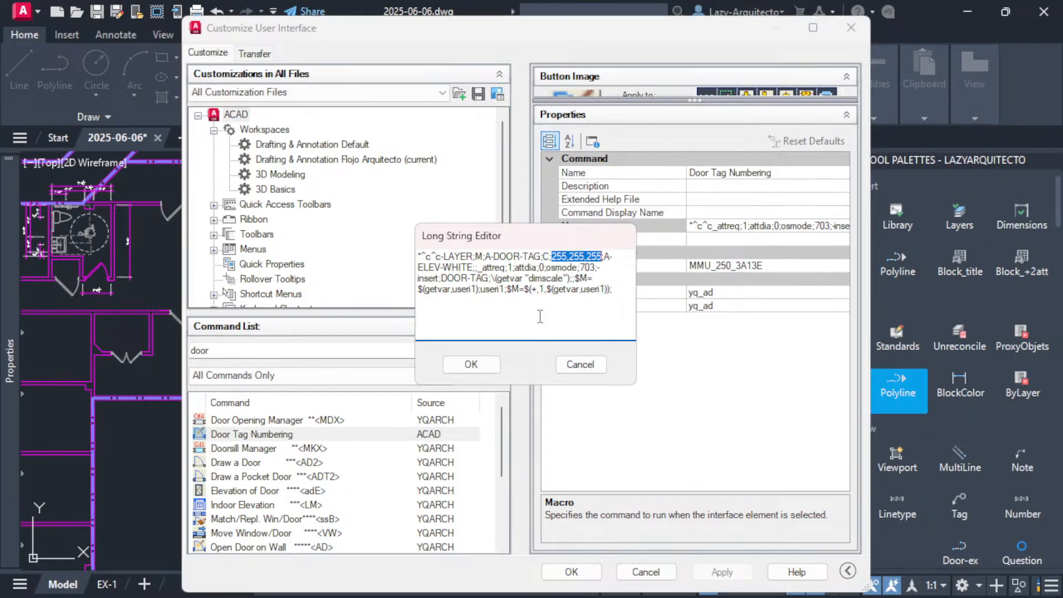
type("3")
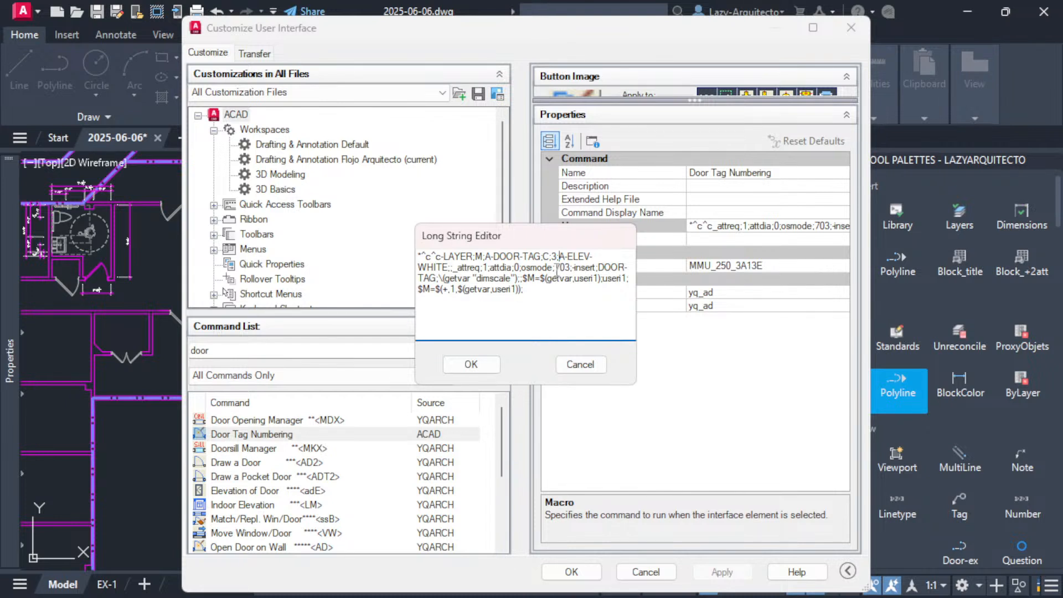
Replace the remaining layer name A-ELEV-WHITE in the macro with A-DOOR-TAG, then apply the customization and close the dialog.
left_click_drag(561, 235, 549, 233)
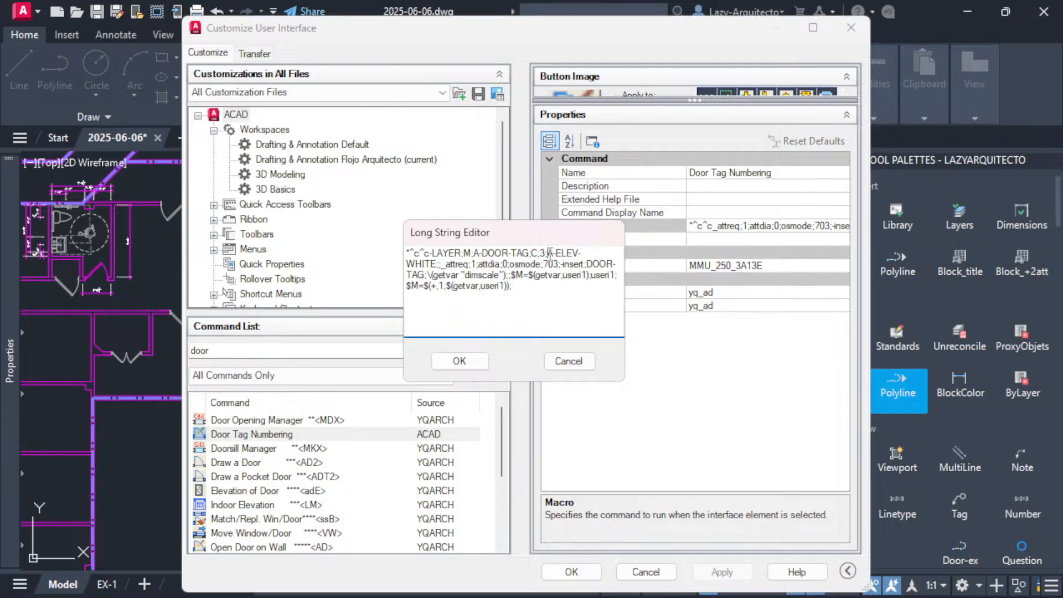
left_click_drag(549, 253, 436, 264)
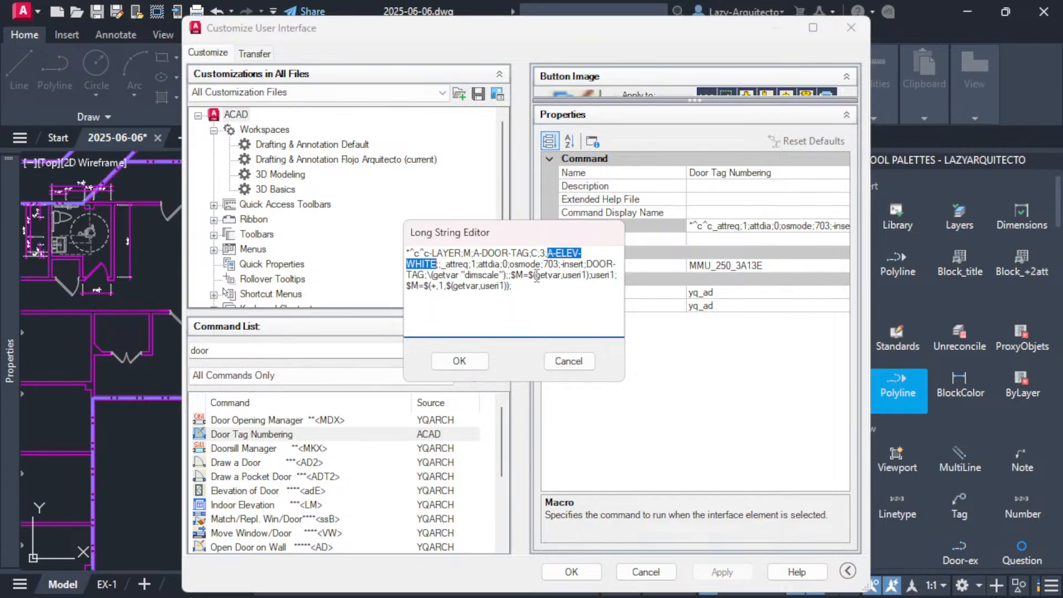
type("A-DD")
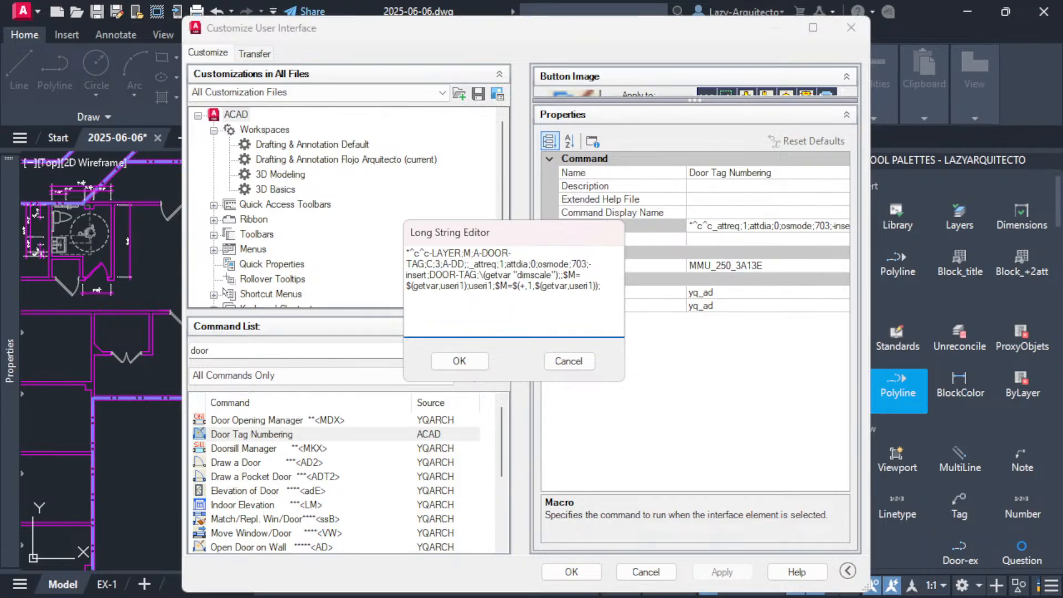
key("BackSpace")
type("OOR-T")
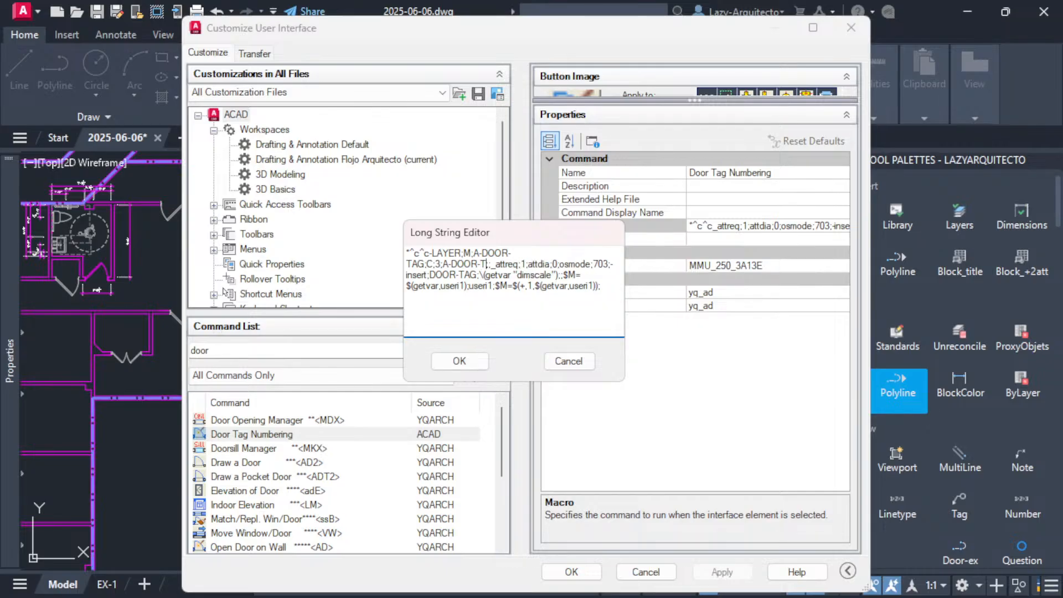
type("AG;")
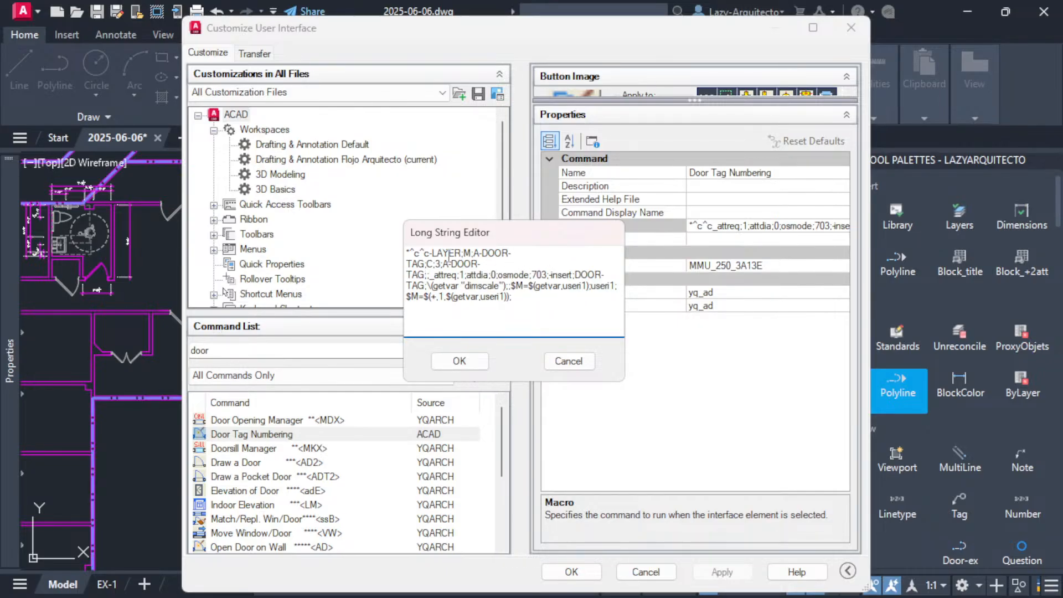
left_click(460, 360)
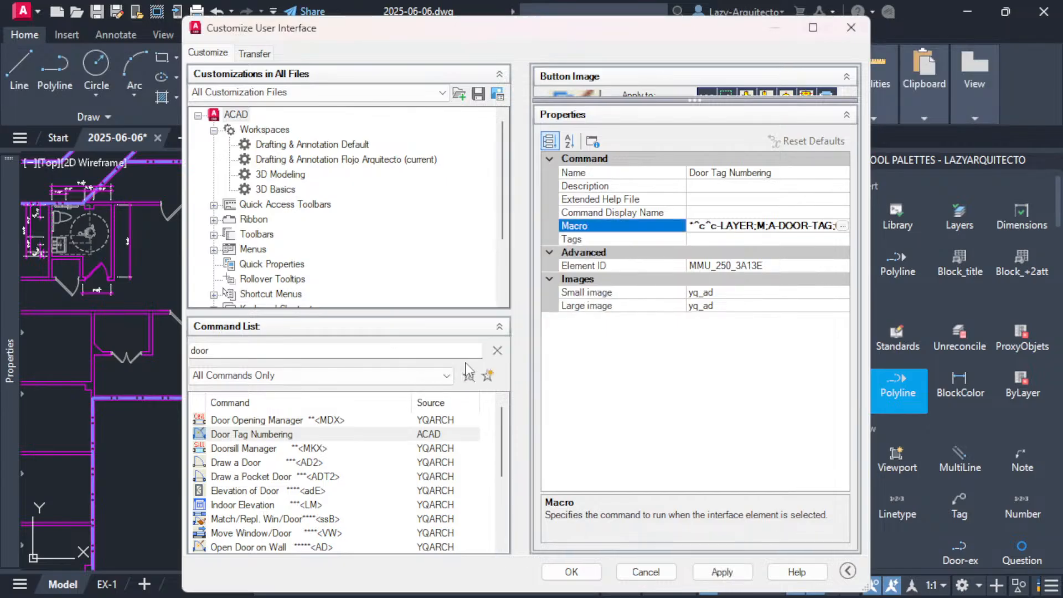
left_click(728, 574)
left_click(580, 573)
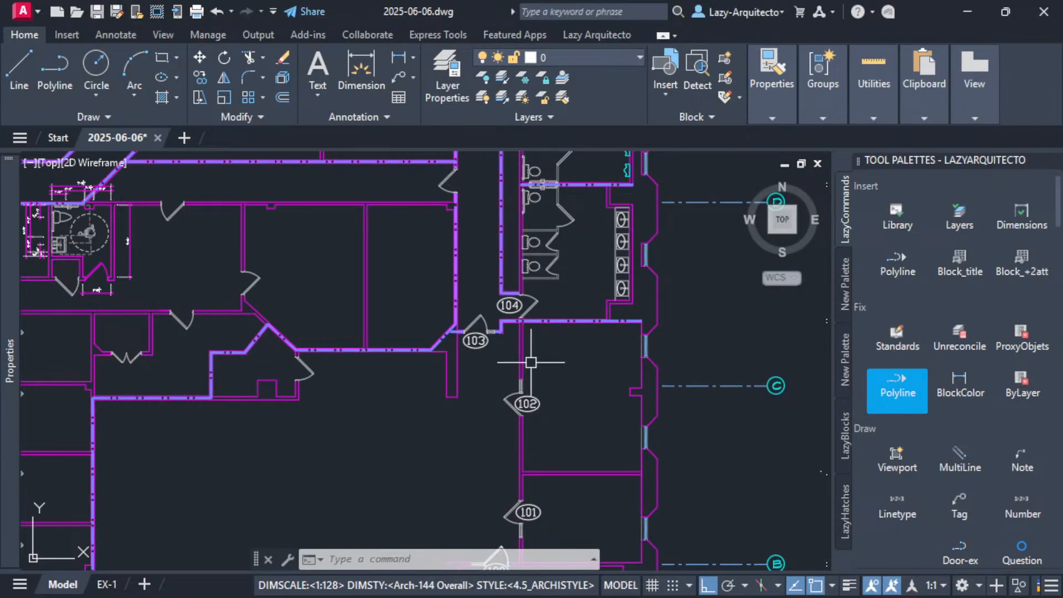
Set the starting tag number USERI1 to 104 with Pick Number.
middle_click_drag(556, 377, 576, 474)
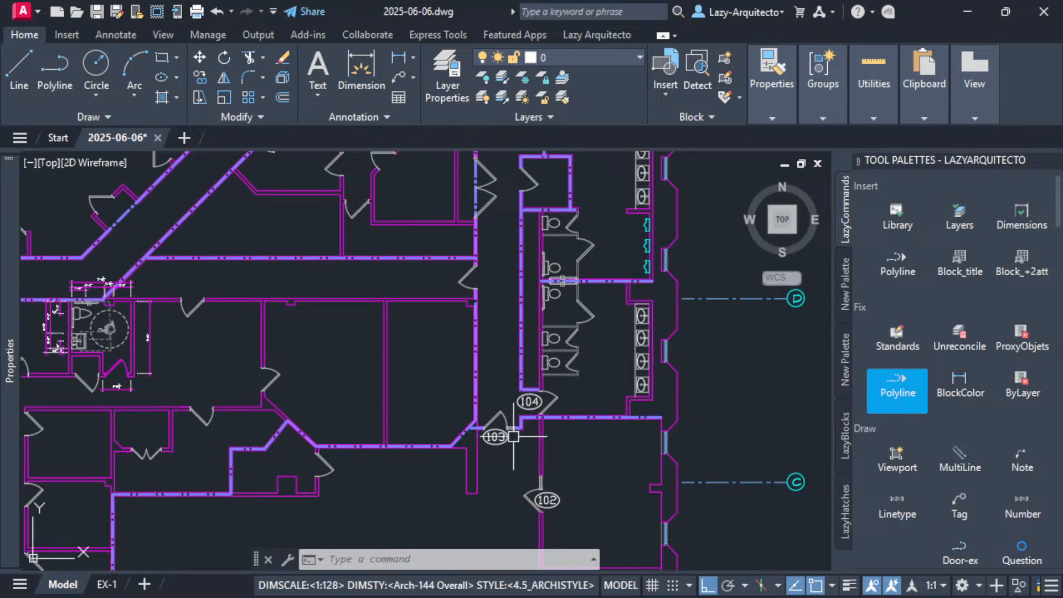
scroll(527, 402, "up", 3)
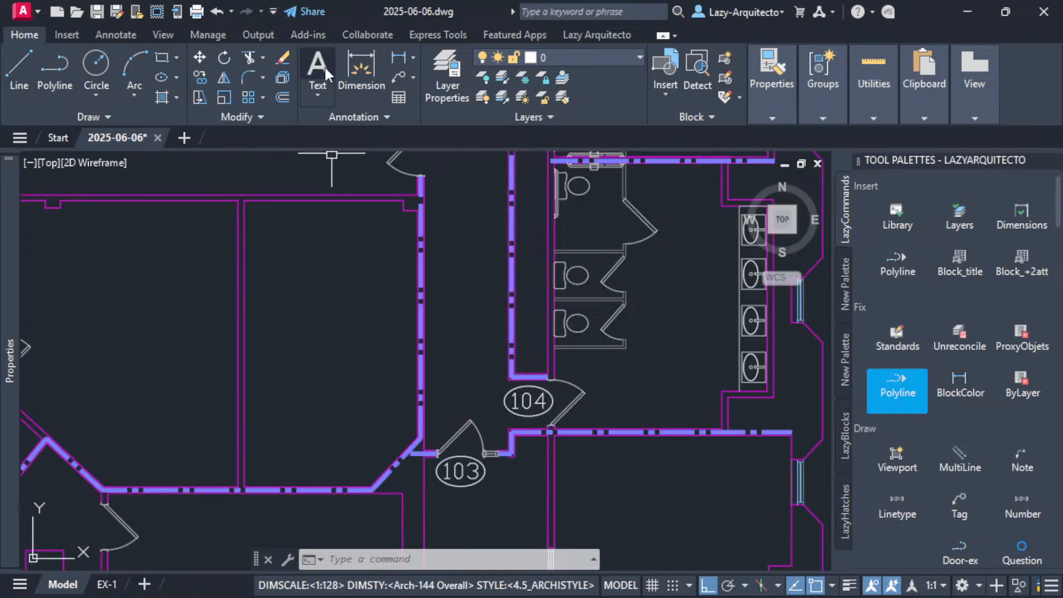
left_click(606, 37)
left_click(198, 70)
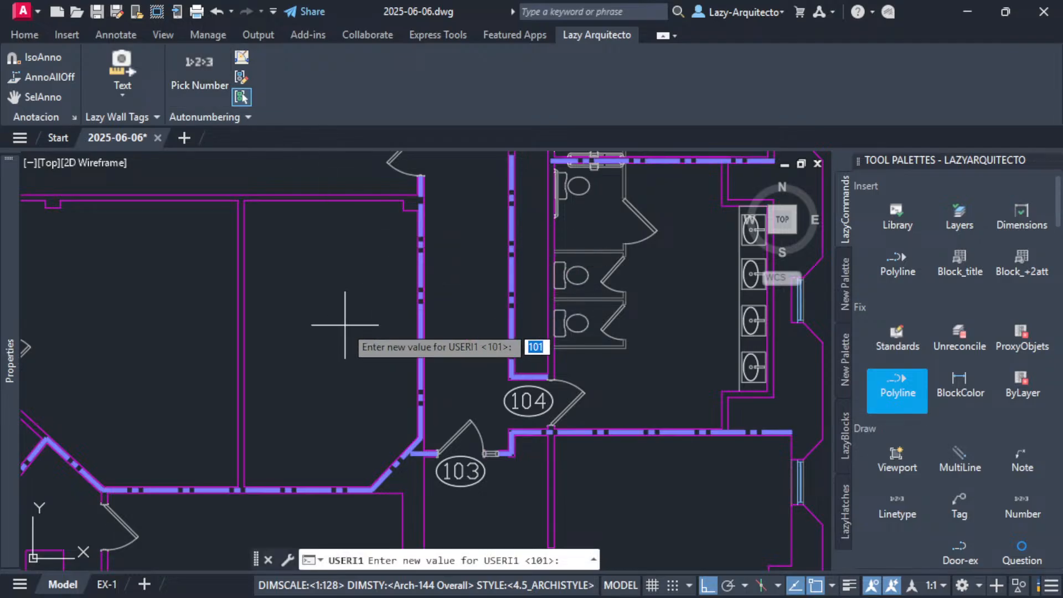
type("104\\")
key("BackSpace")
key("Return")
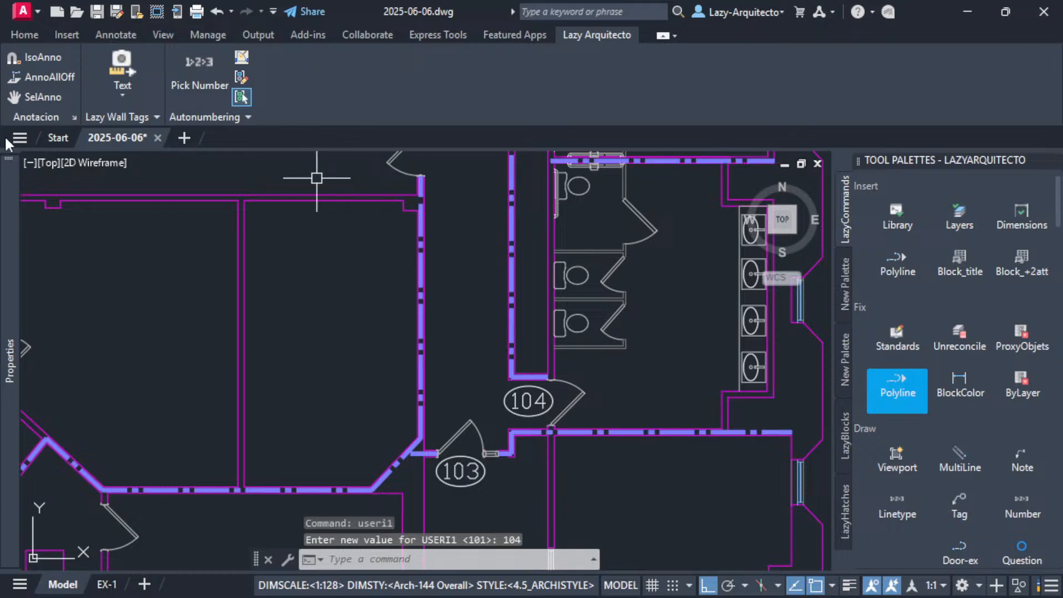
Set the starting tag number USERI1 to 105 with Pick Number.
left_click(191, 83)
type("105")
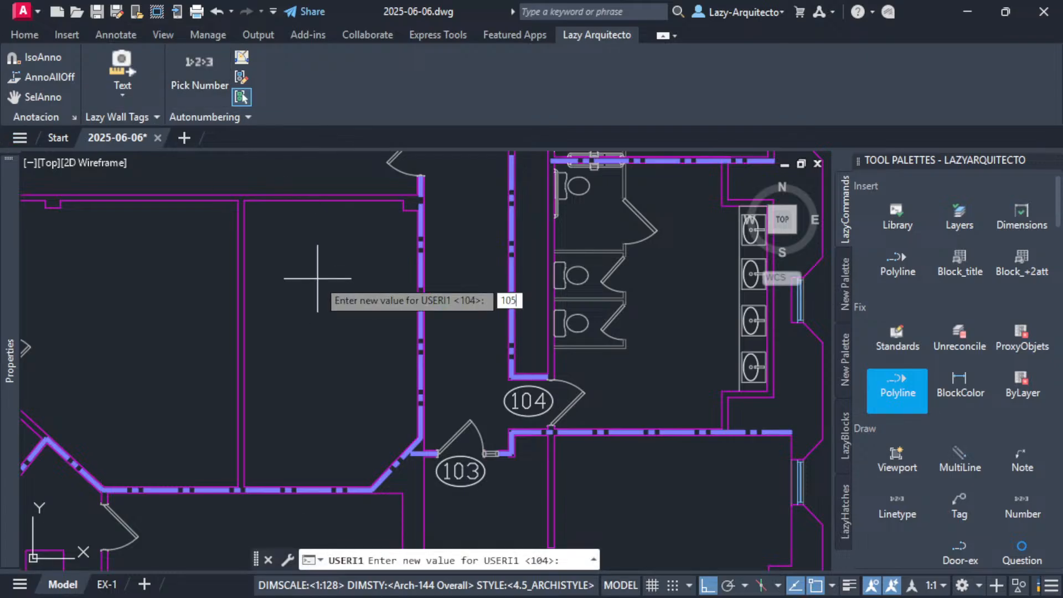
key("Return")
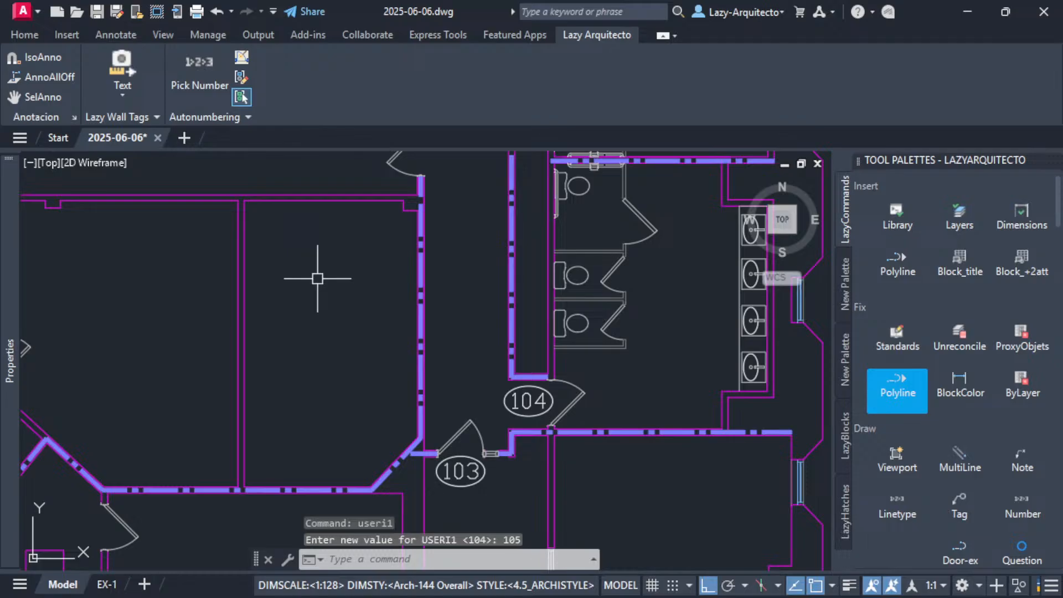
mouse_move(464, 286)
middle_mouse_down()
mouse_move(481, 324)
mouse_move(480, 386)
middle_mouse_up()
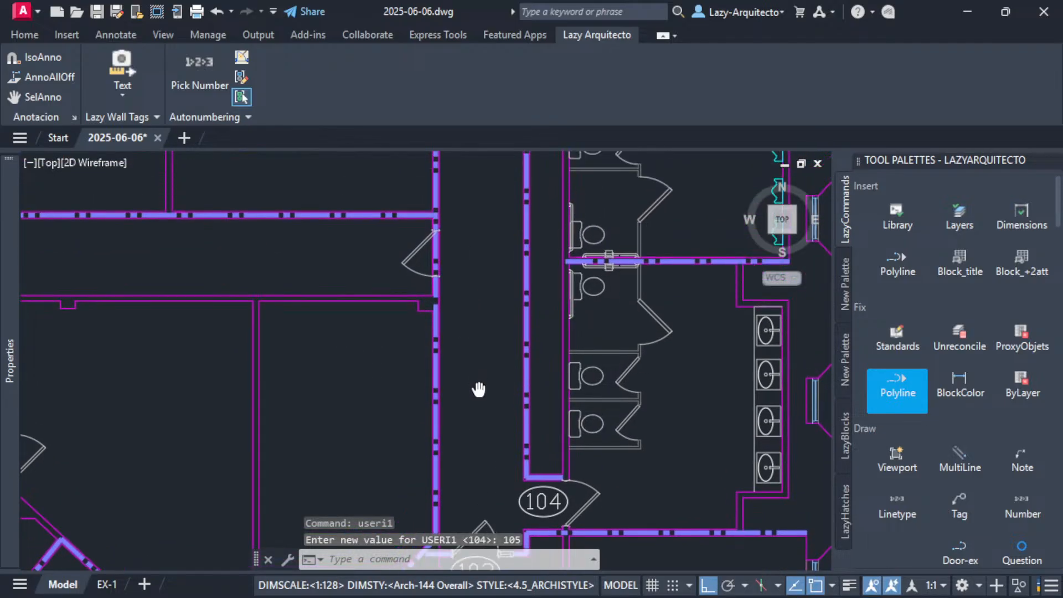
Insert numbered door tags 105 and 106 at the next two doors along the corridor with the door tag numbering tool.
left_click(242, 61)
scroll(462, 251, "up", 3)
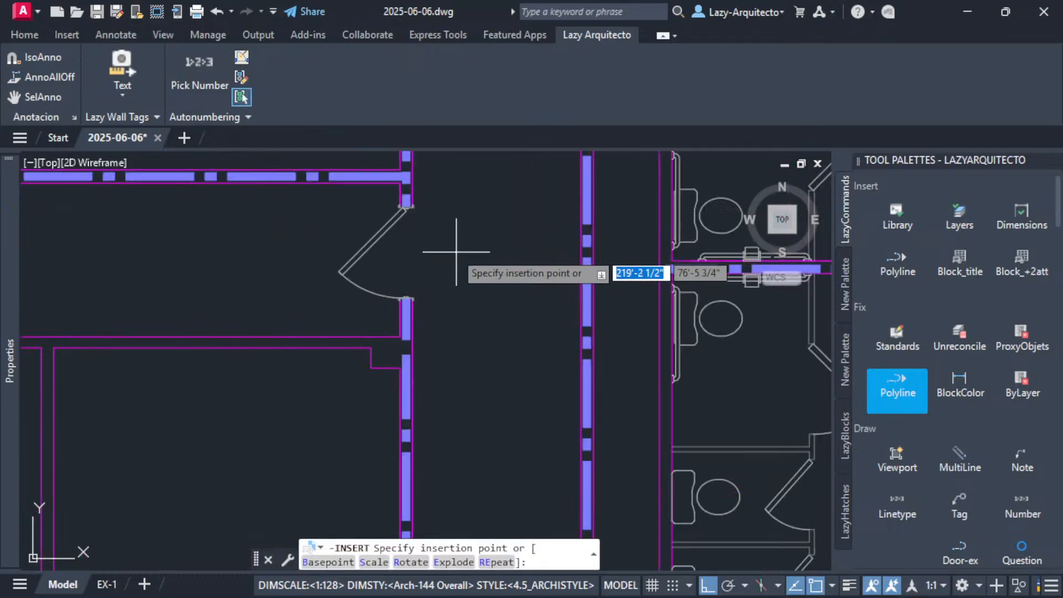
scroll(495, 318, "down", 5)
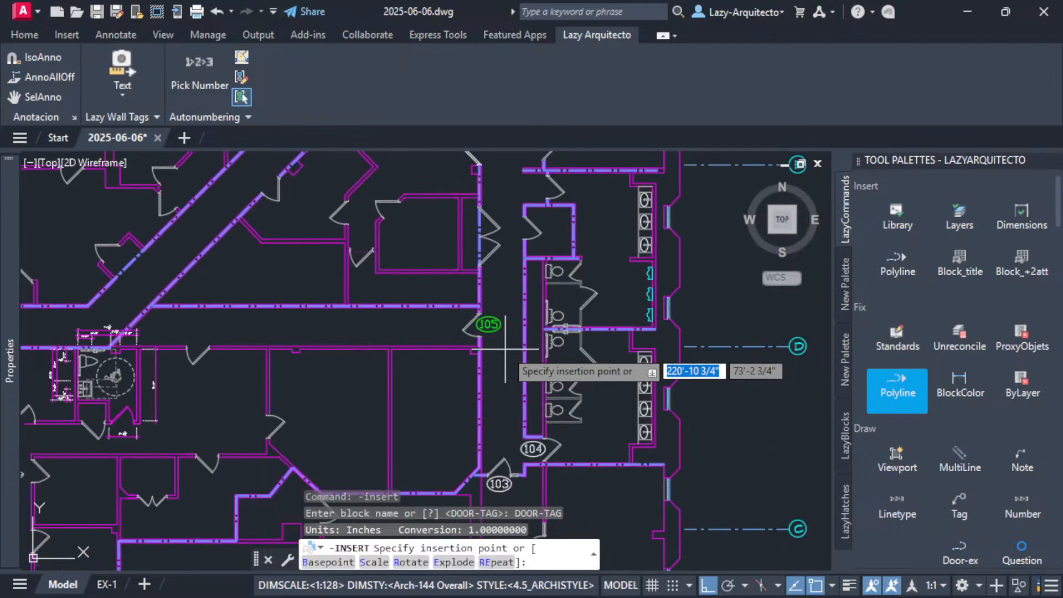
scroll(523, 299, "up", 8)
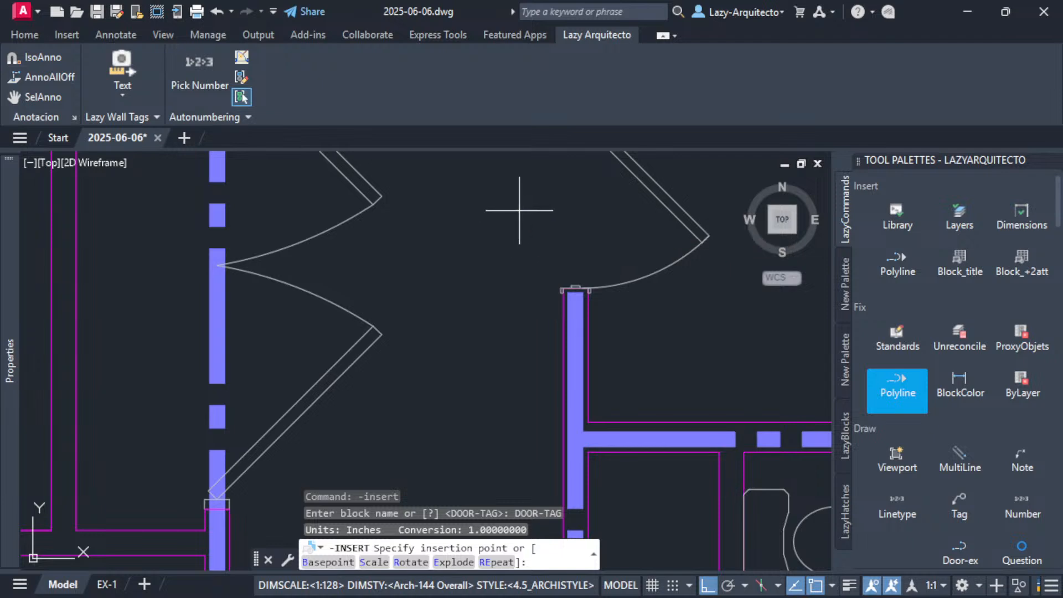
scroll(514, 303, "down", 6)
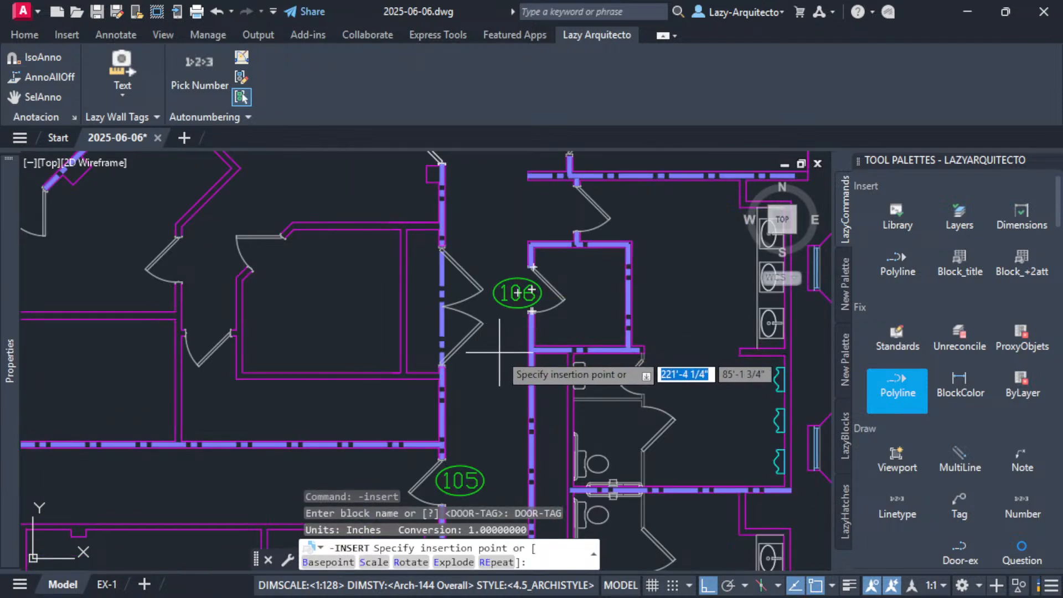
middle_click_drag(494, 354, 465, 221)
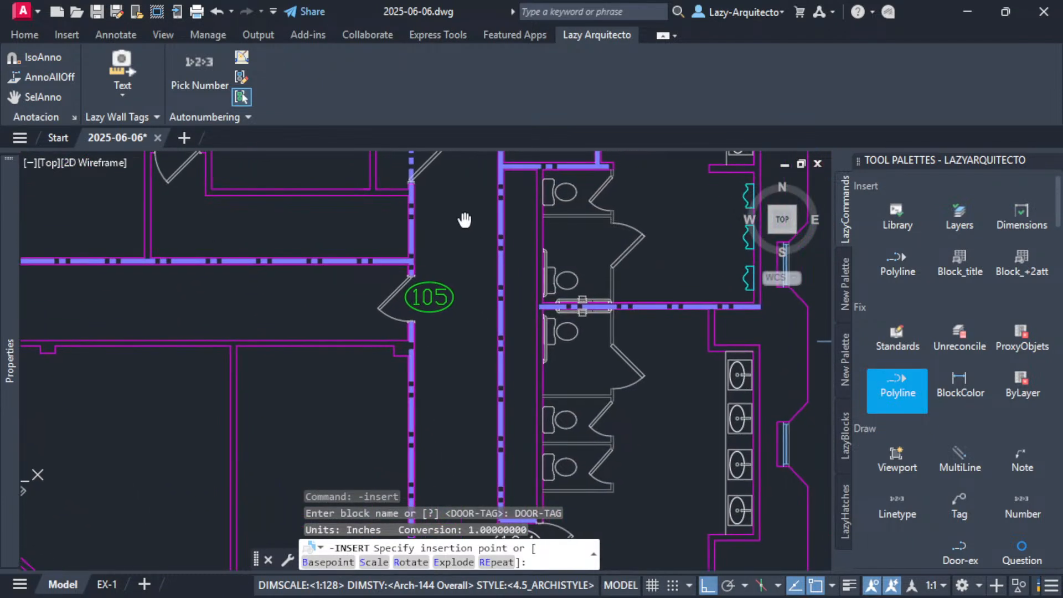
middle_click_drag(471, 283, 494, 255)
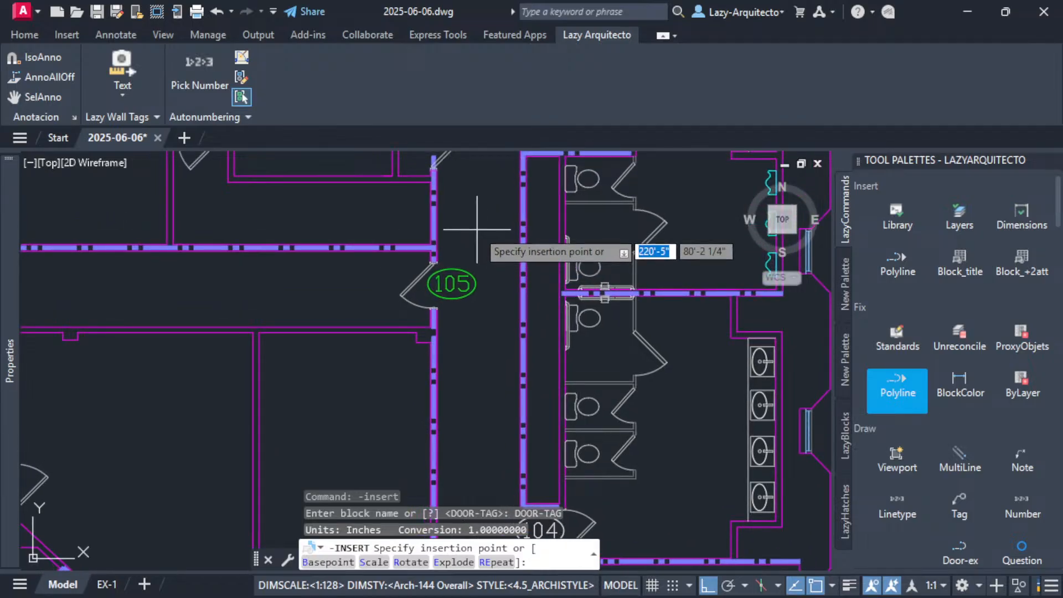
key("Escape")
Check which layer tag 105 is on and inspect the color assigned to layer A-DOOR-TAG.
left_click(474, 276)
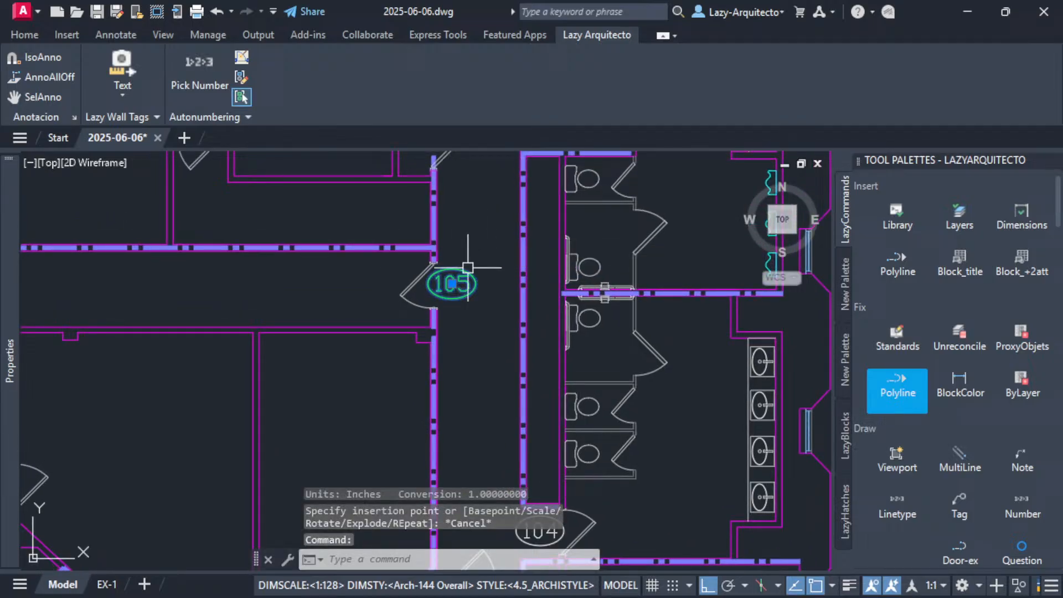
left_click(33, 31)
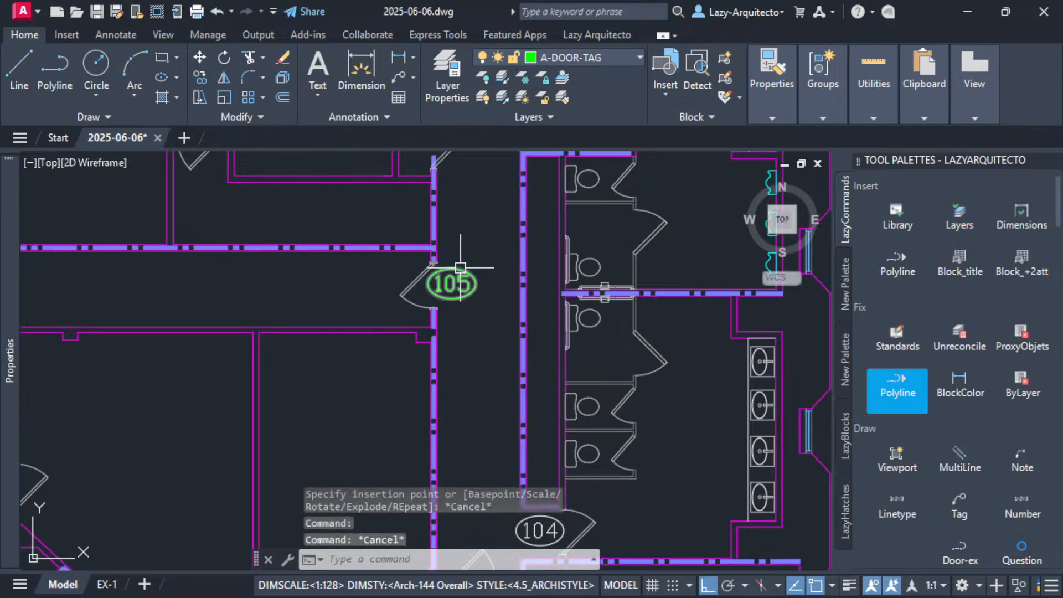
left_click(569, 55)
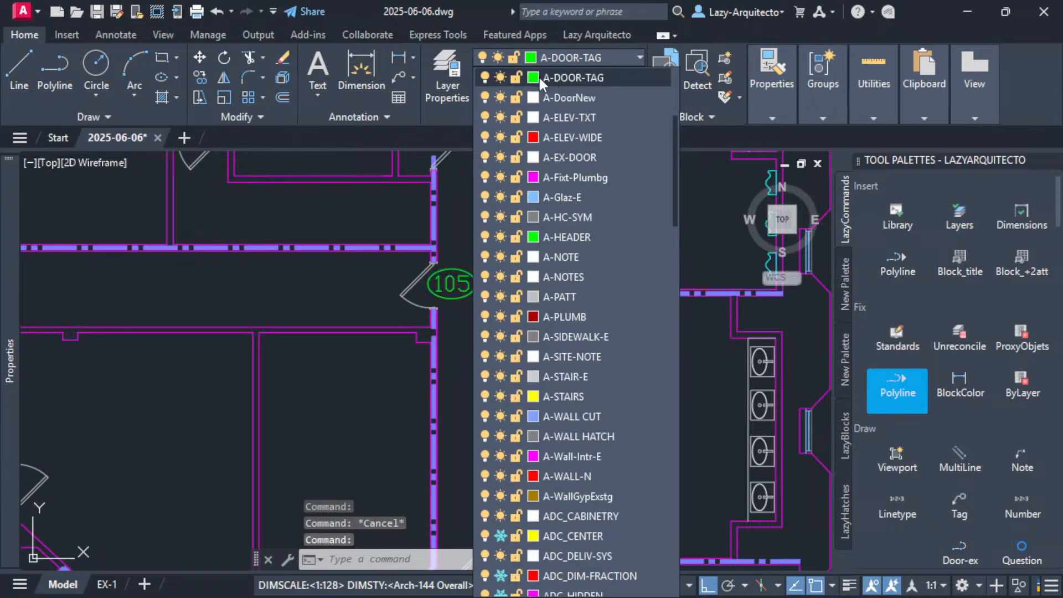
left_click(533, 78)
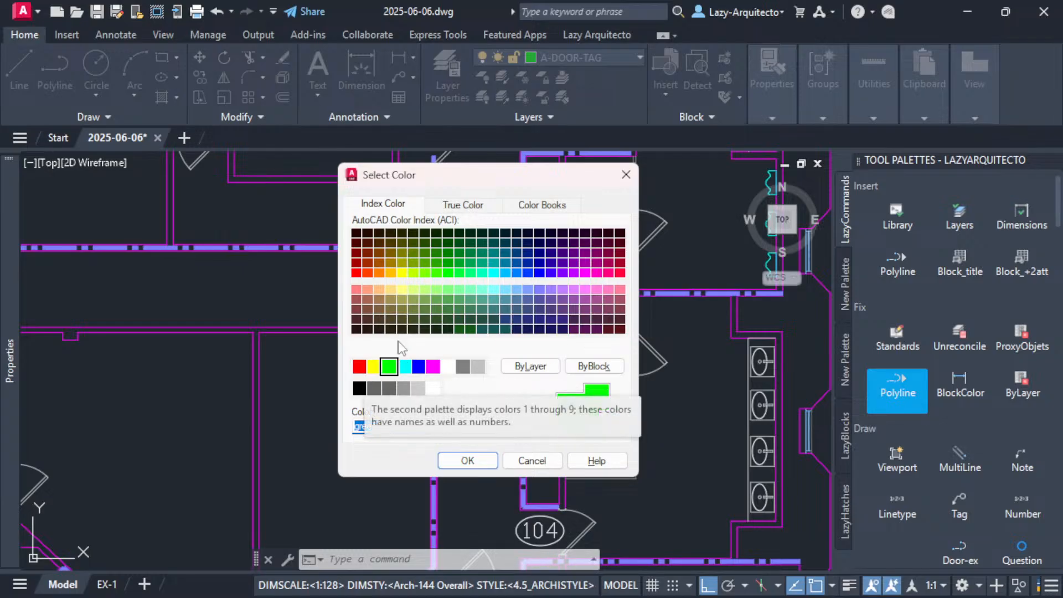
left_click(531, 461)
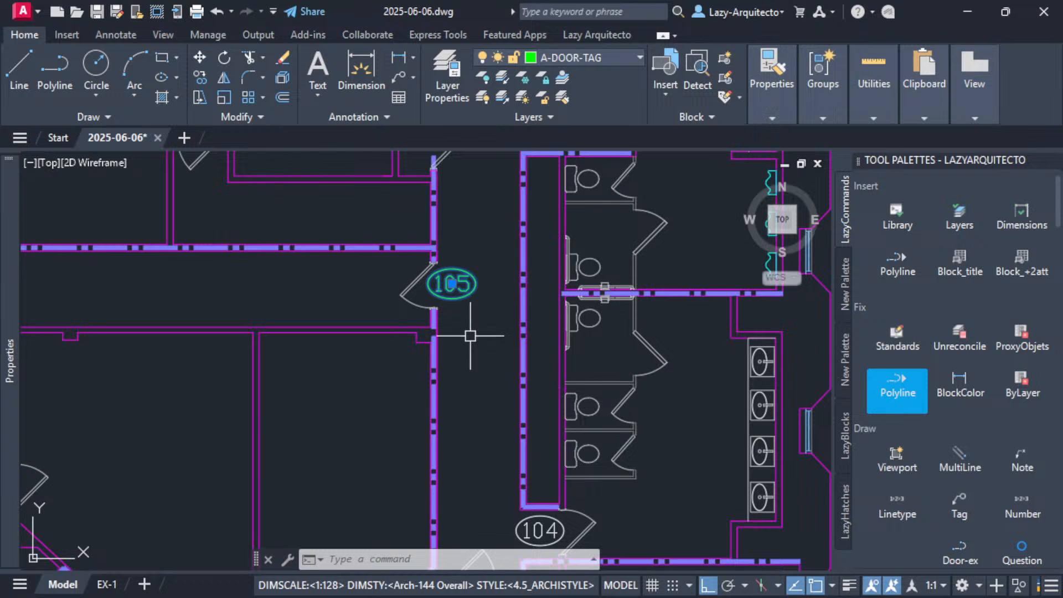
key("Escape")
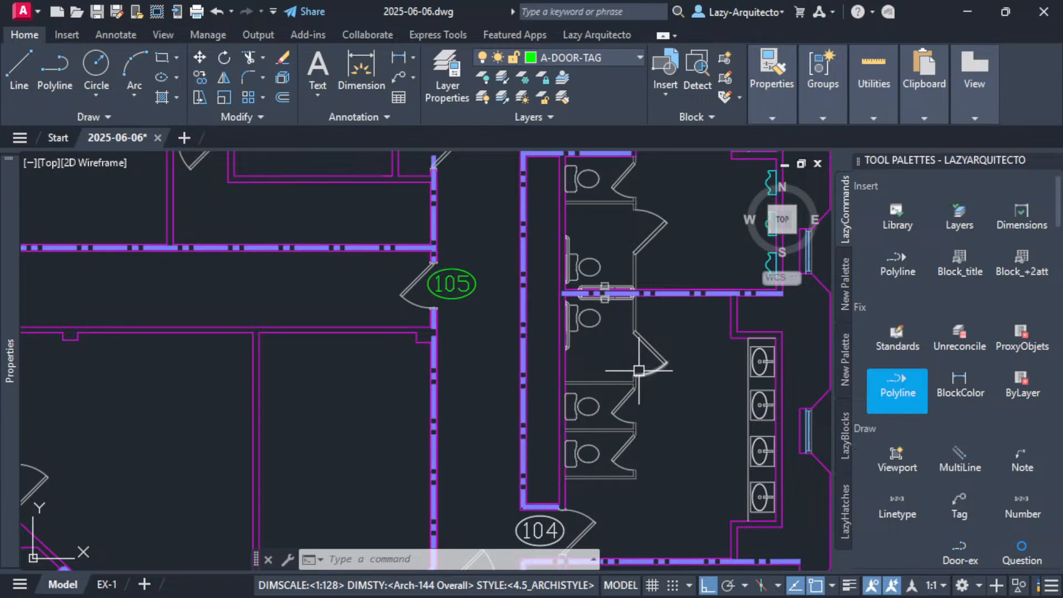
Draw a test rectangle on the current layer beside the building's exterior wall, above grid line D.
mouse_move(641, 368)
middle_mouse_down()
mouse_move(474, 434)
mouse_move(441, 491)
middle_mouse_up()
middle_click_drag(601, 324, 373, 339)
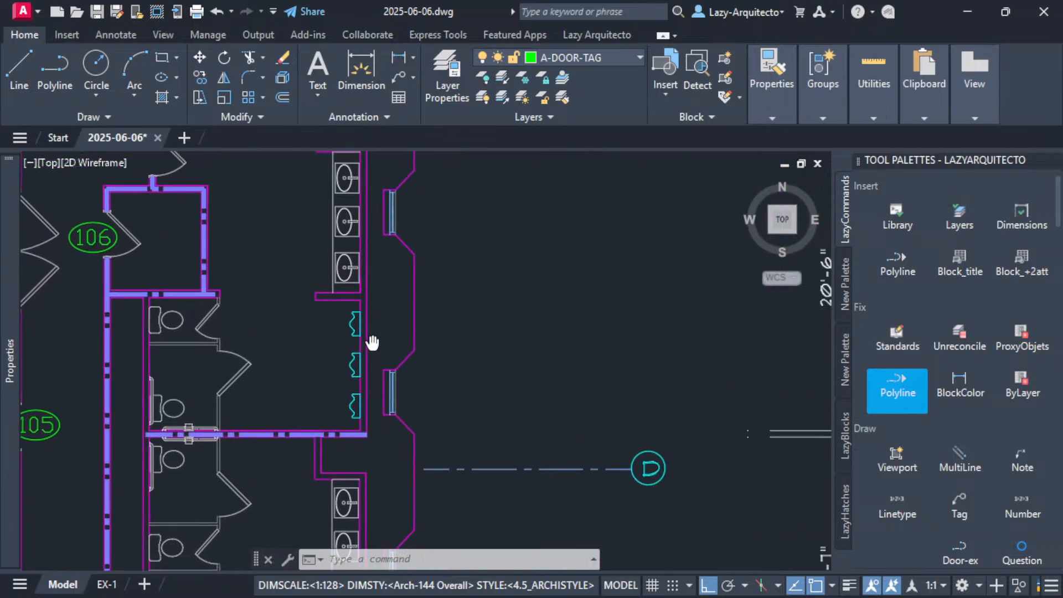
middle_click_drag(515, 339, 467, 294)
type("REC")
key("Return")
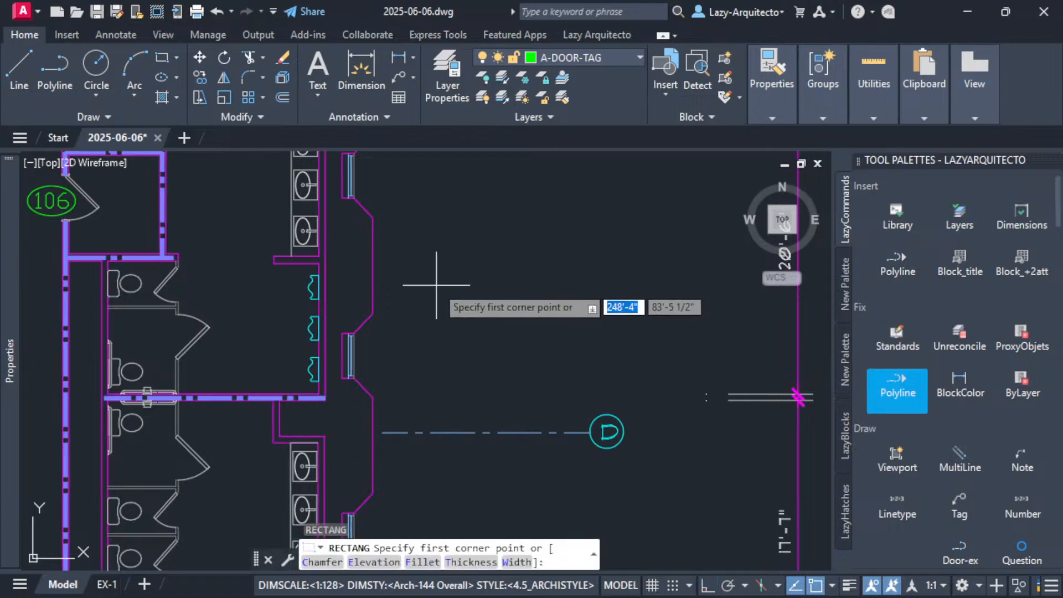
left_click(363, 208)
left_click(609, 386)
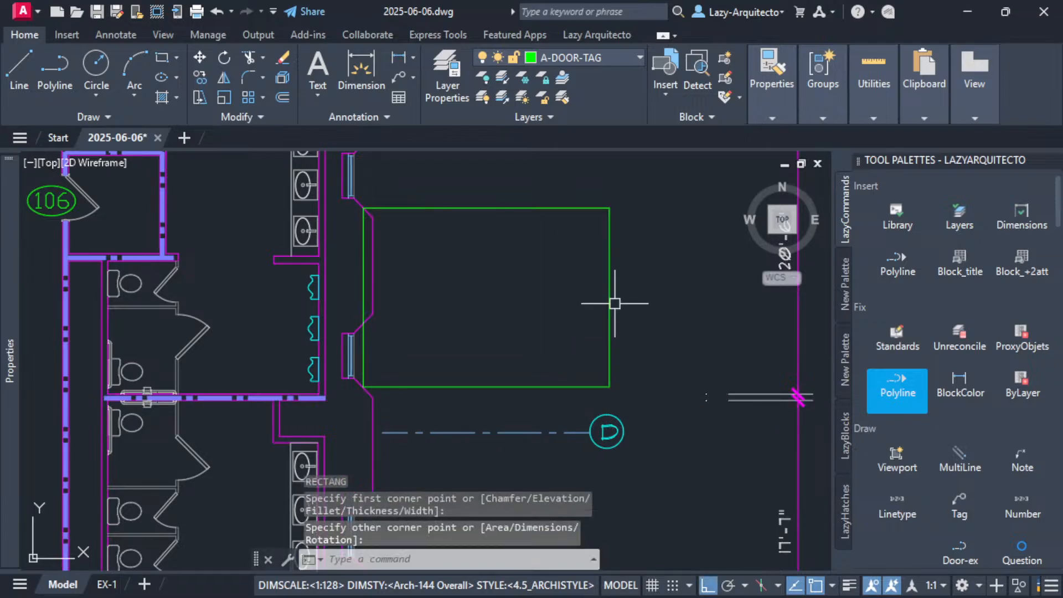
Erase the test rectangle beside the exterior wall.
left_click(626, 299)
left_click(587, 277)
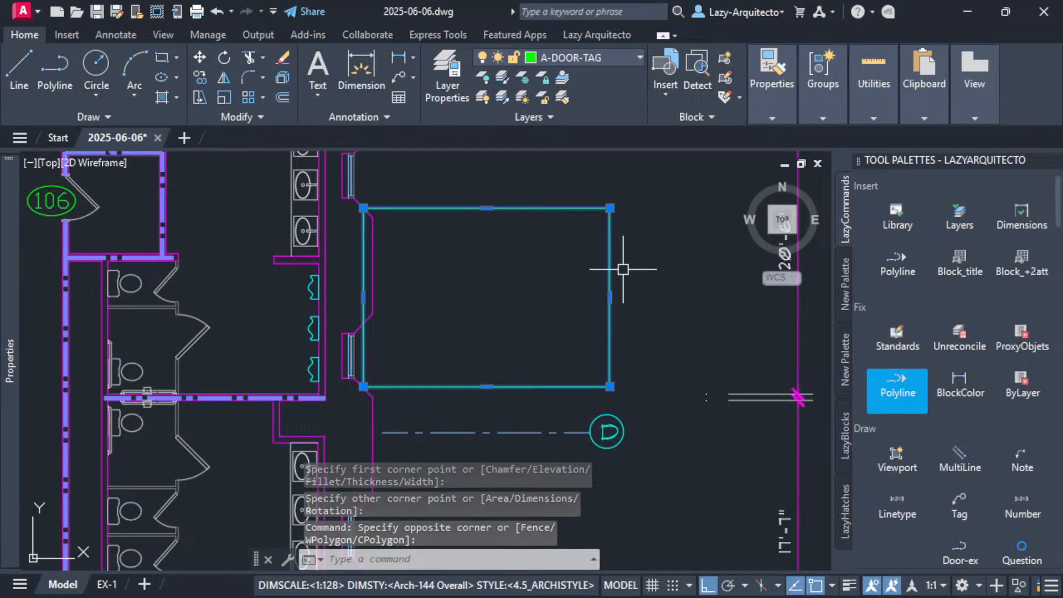
key("Delete")
scroll(623, 271, "down", 3)
middle_click_drag(365, 301, 424, 342)
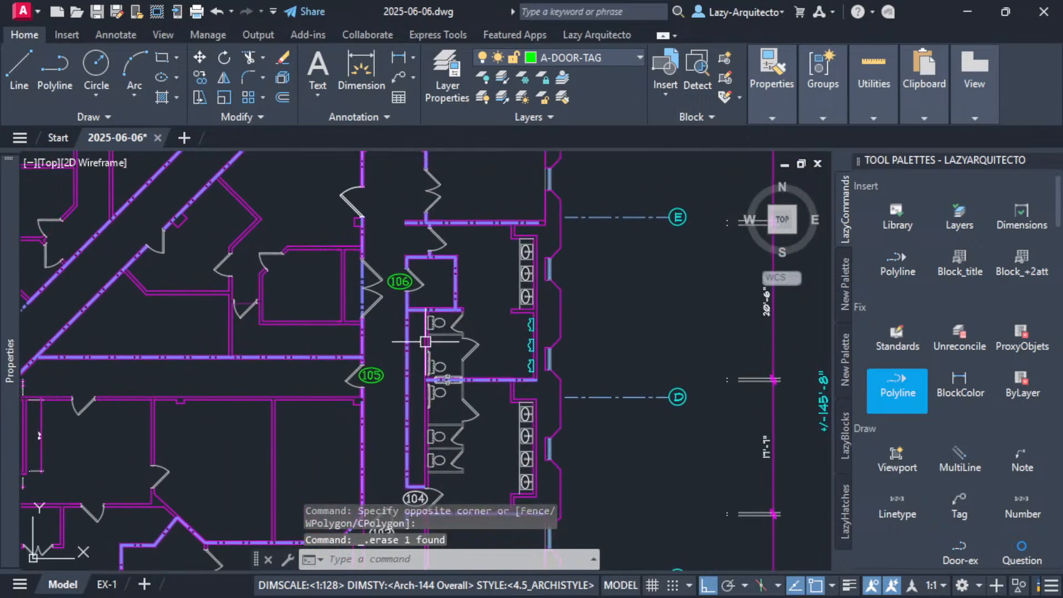
Make layer 0 the current layer.
left_click(602, 55)
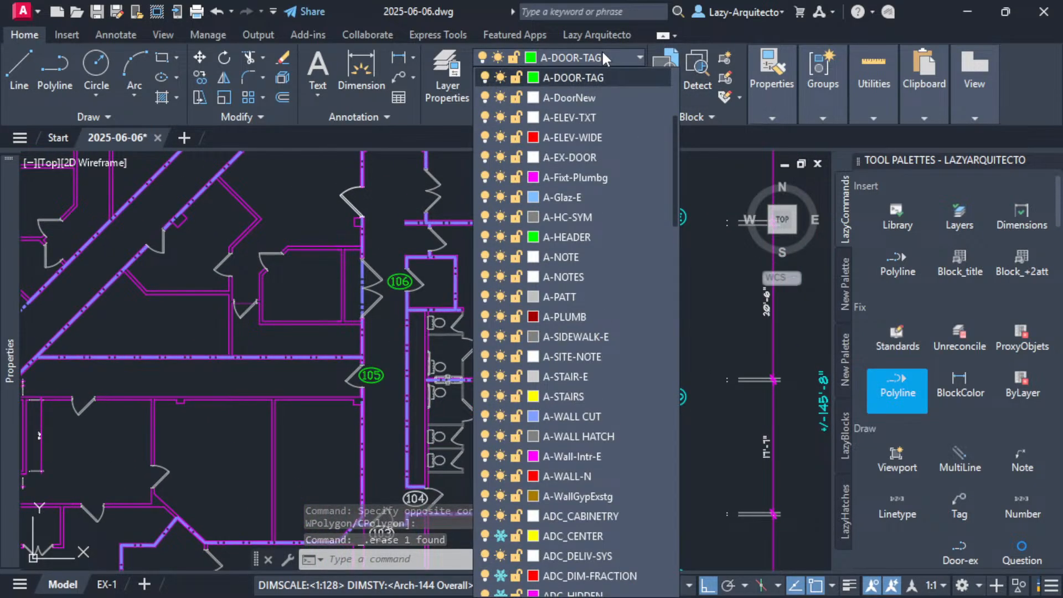
left_click(580, 77)
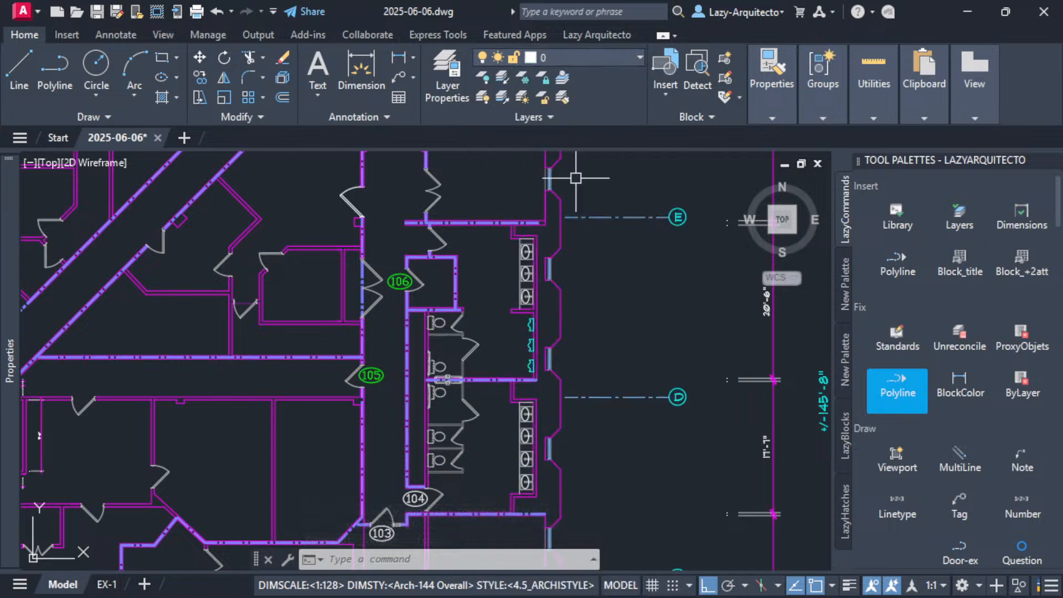
middle_click_drag(561, 266, 543, 334)
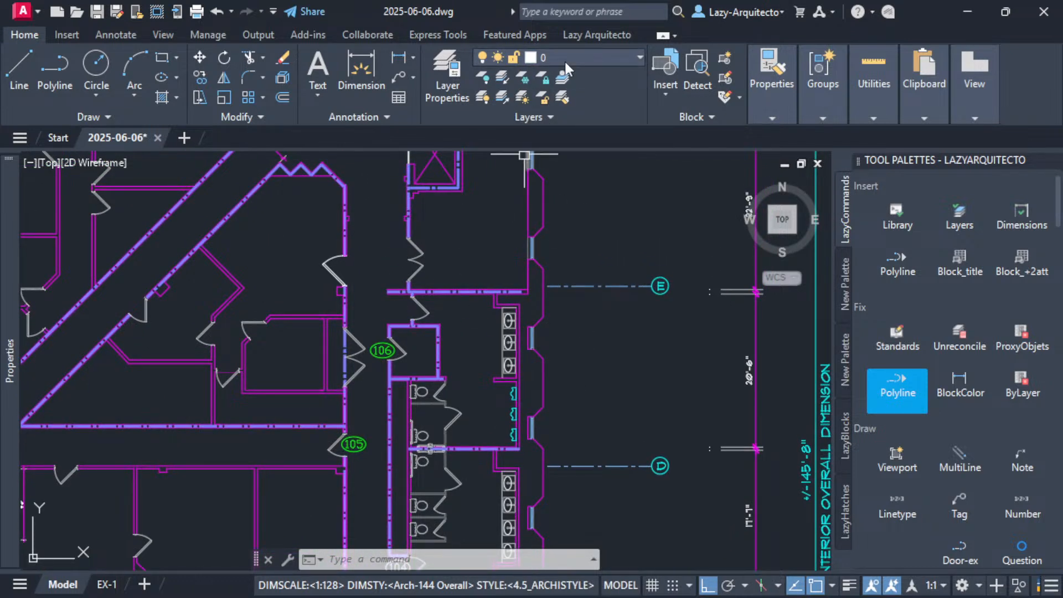
middle_click_drag(521, 361, 467, 344)
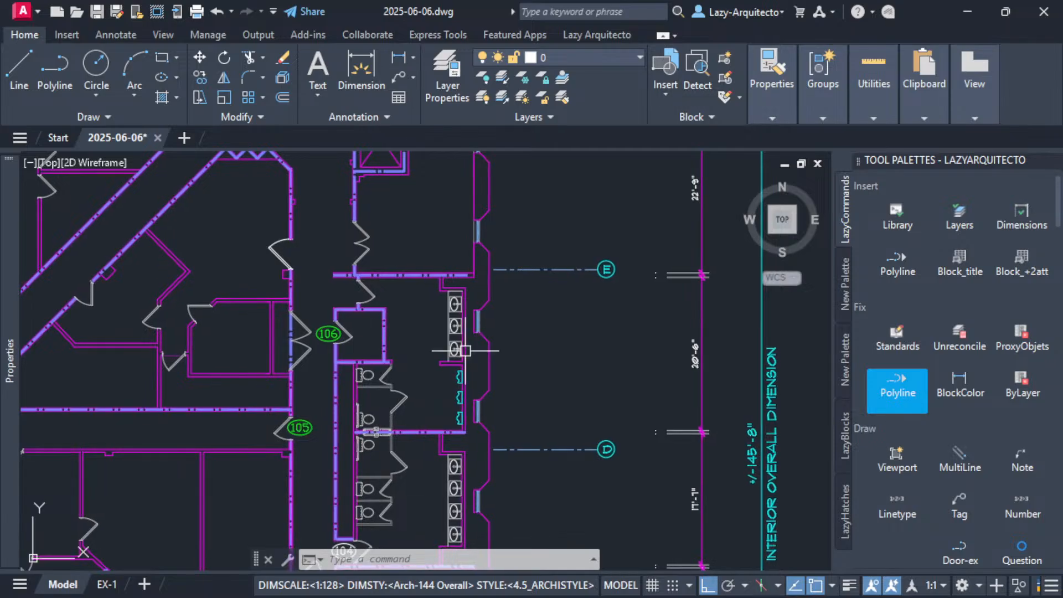
left_click(465, 350)
key("Delete")
key("Escape")
Insert three test door tags, 107, 108 and 109, in the empty area beyond the interior overall dimension.
left_click(601, 35)
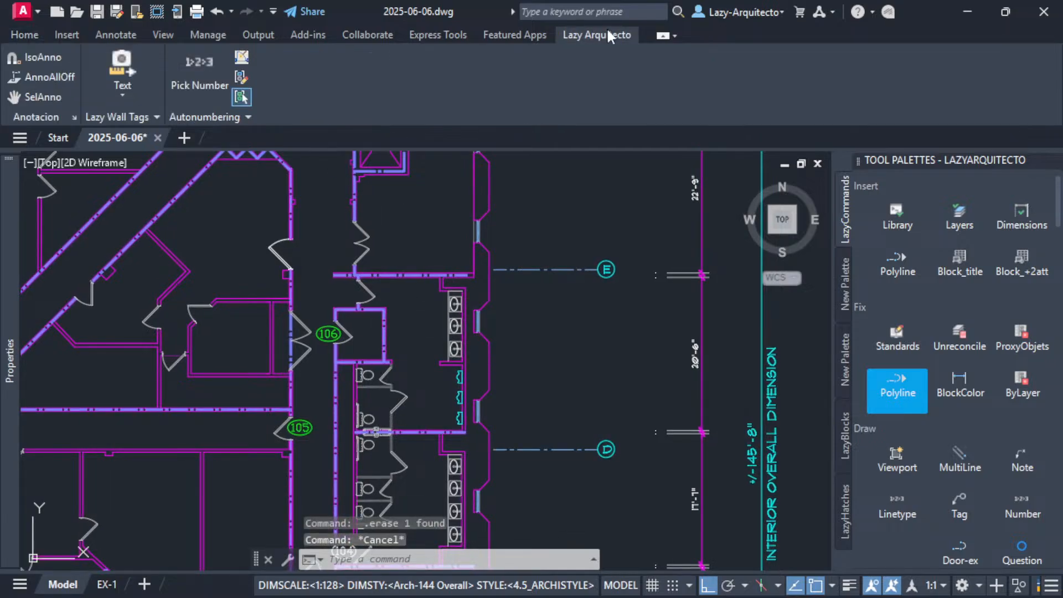
left_click(241, 57)
middle_click_drag(678, 410, 473, 395)
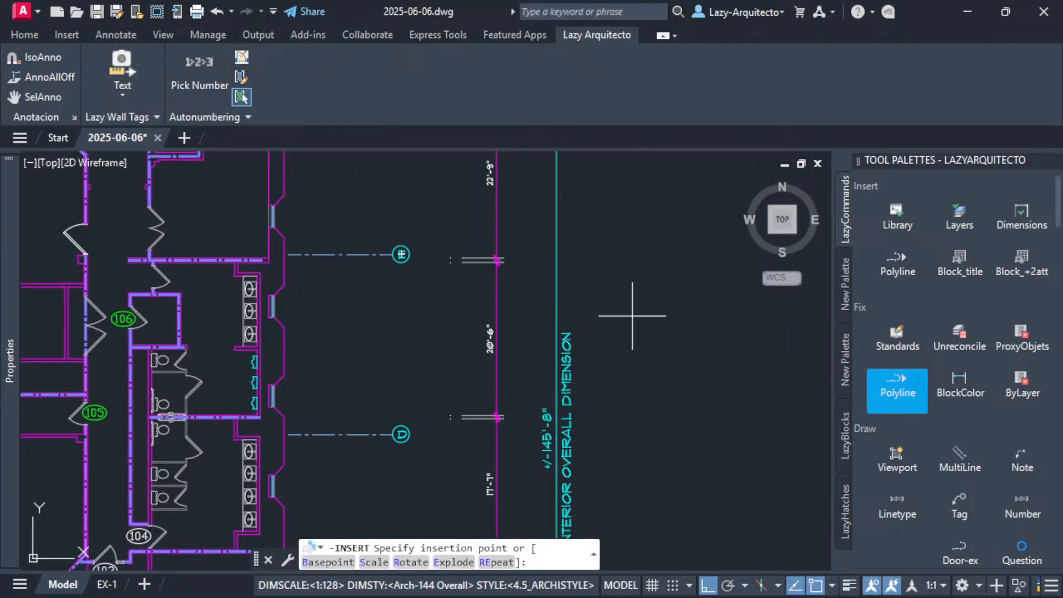
left_click(644, 357)
left_click(692, 371)
key("Escape")
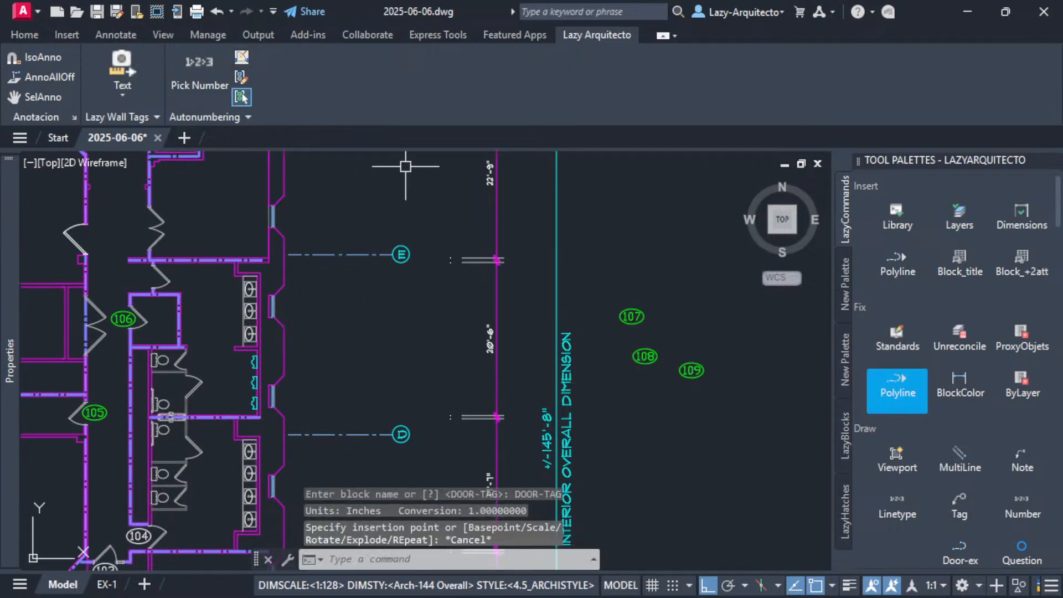
Check the current layer, and erase the three test door tags beyond the interior overall dimension.
left_click(25, 34)
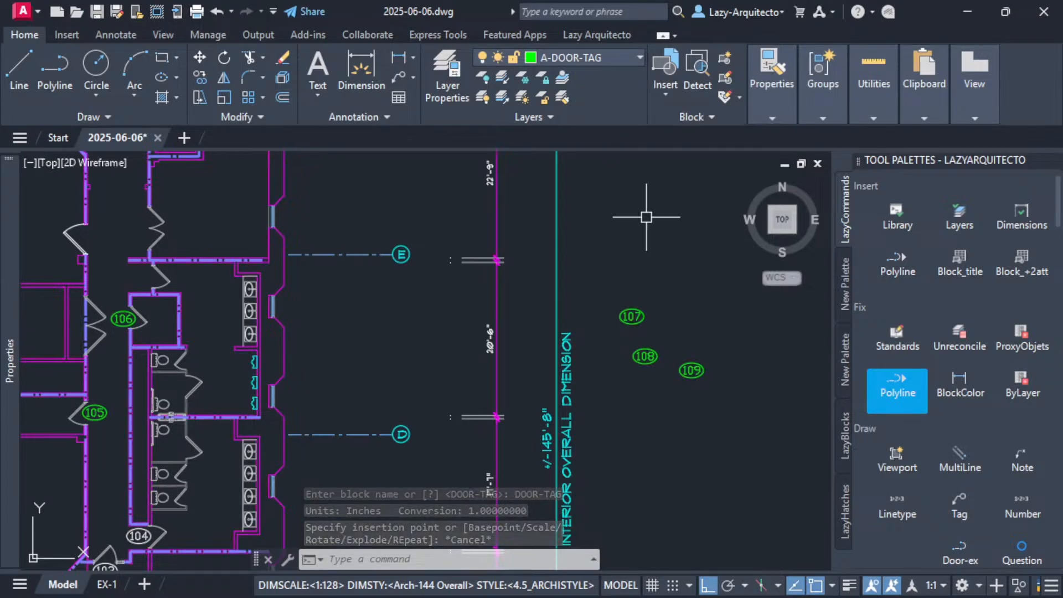
left_click(586, 56)
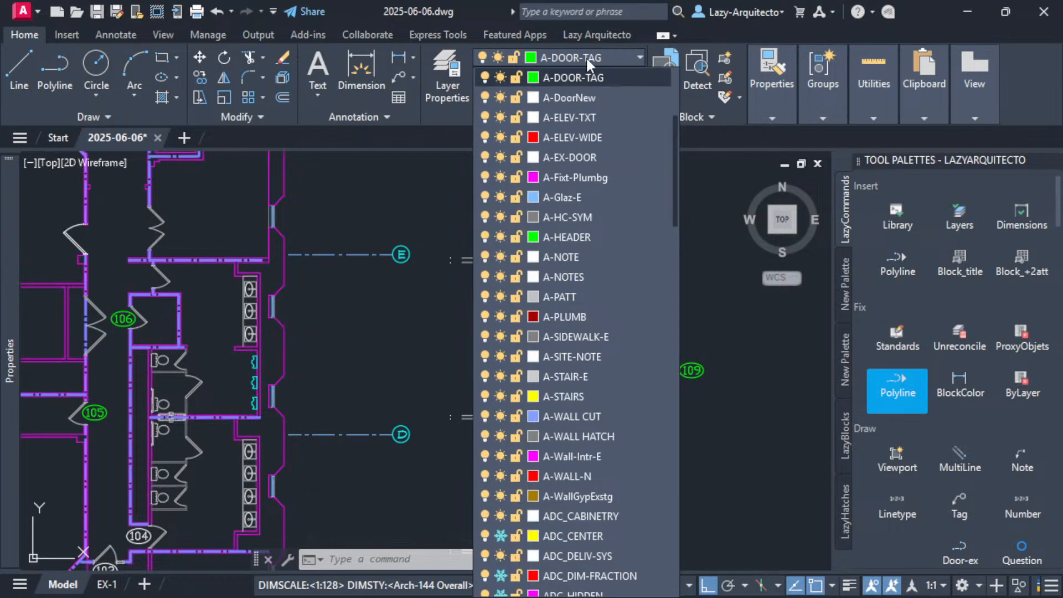
left_click(585, 56)
left_click(606, 283)
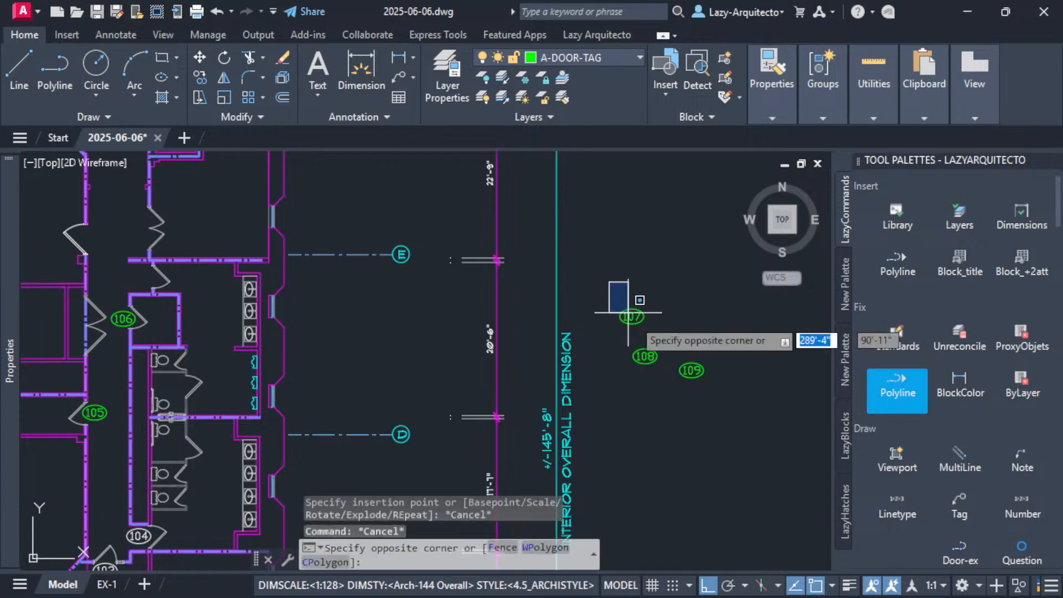
left_click(749, 420)
key("Delete")
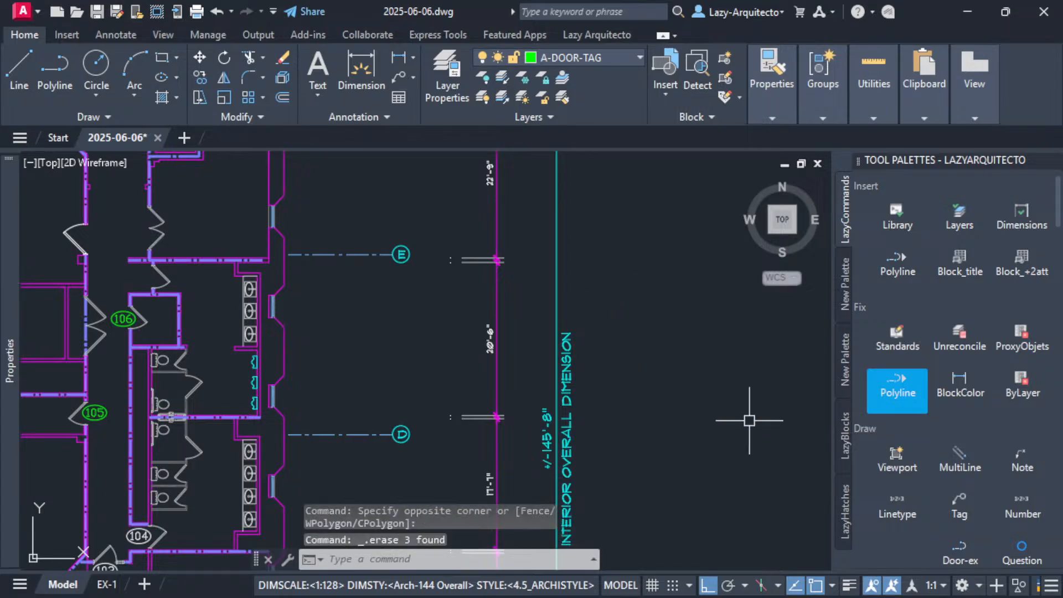
Find the Door Tag Numbering command in the CUI customization and open its macro in the Long String Editor.
scroll(749, 420, "down", 3)
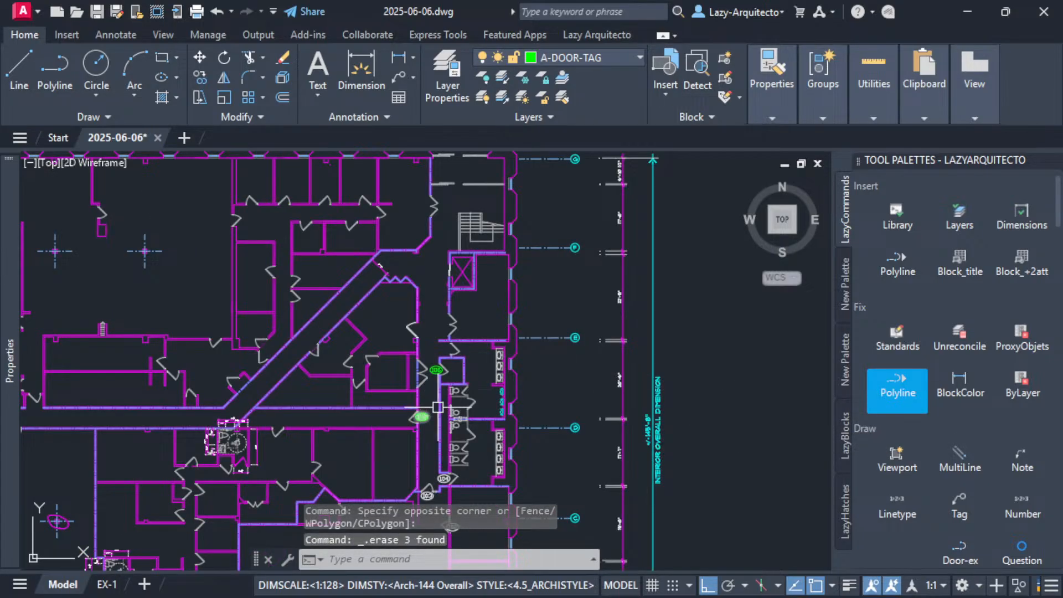
type("CUI")
key("Return")
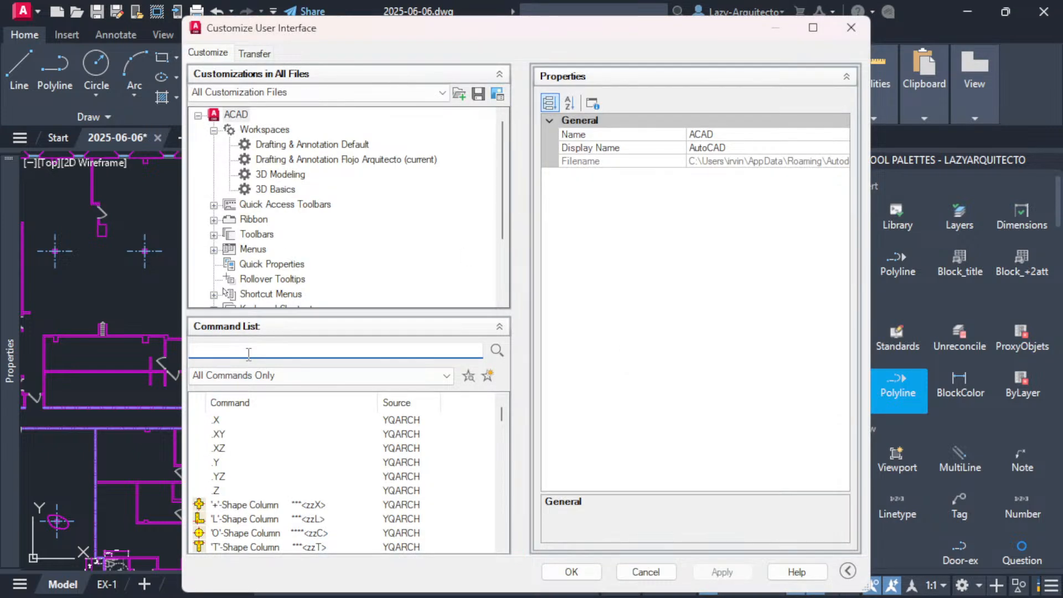
type("DOOR")
left_click(244, 437)
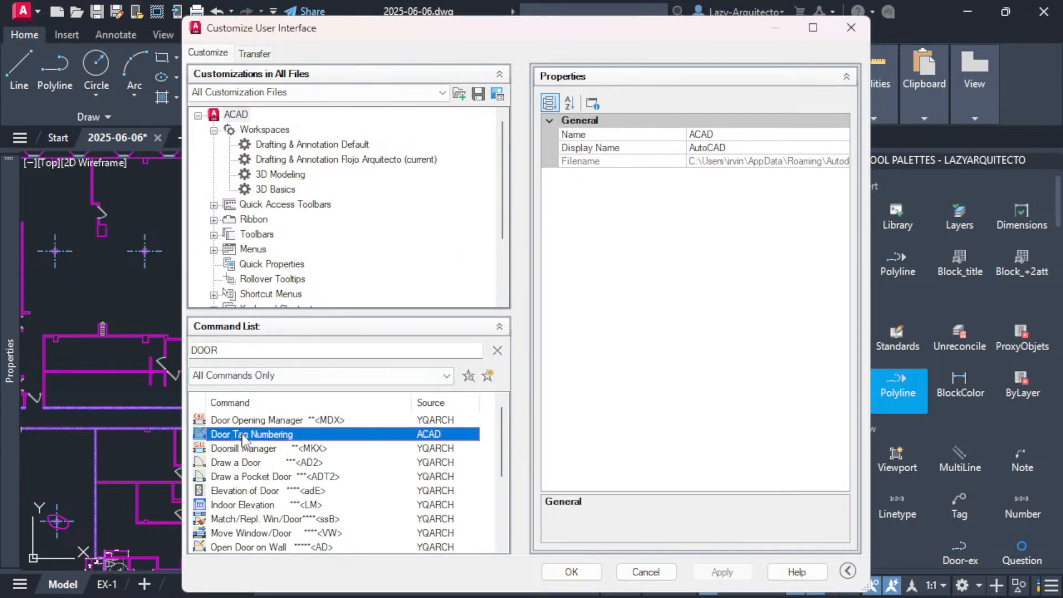
left_click(834, 226)
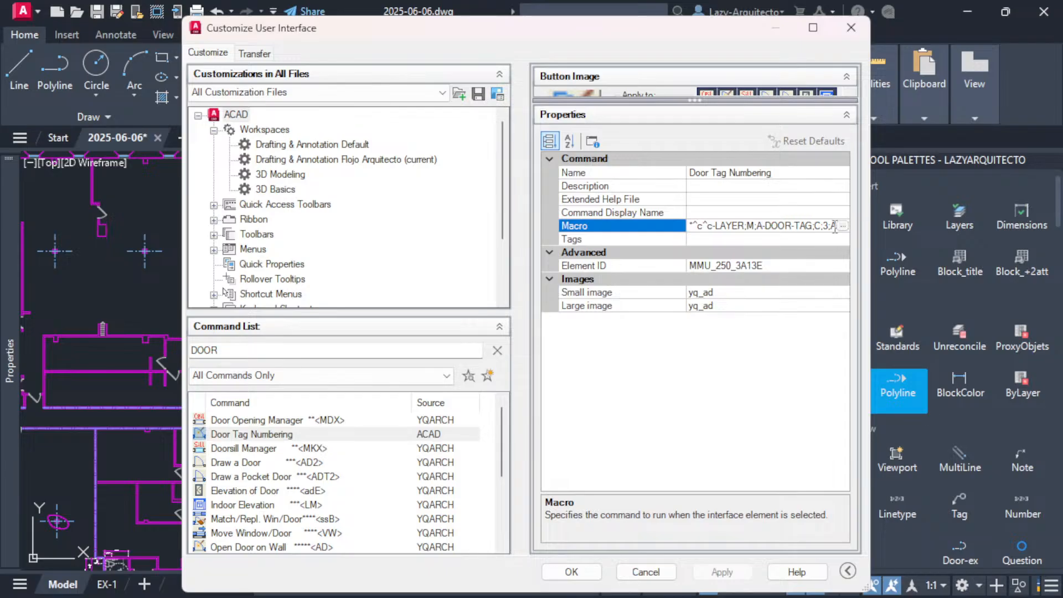
left_click(842, 226)
Remove the layer string -LAYER;M;A-DOOR-TAG;C;3;A-DOOR-TAG;; from the macro.
left_click(447, 257)
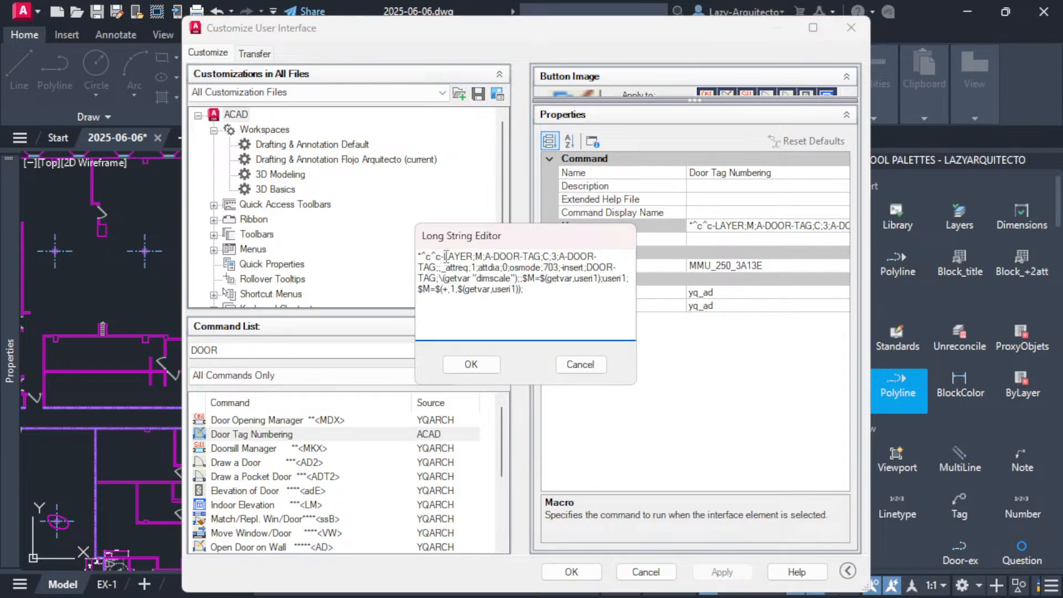
mouse_move(443, 256)
left_mouse_down()
mouse_move(501, 256)
mouse_move(442, 268)
left_mouse_up()
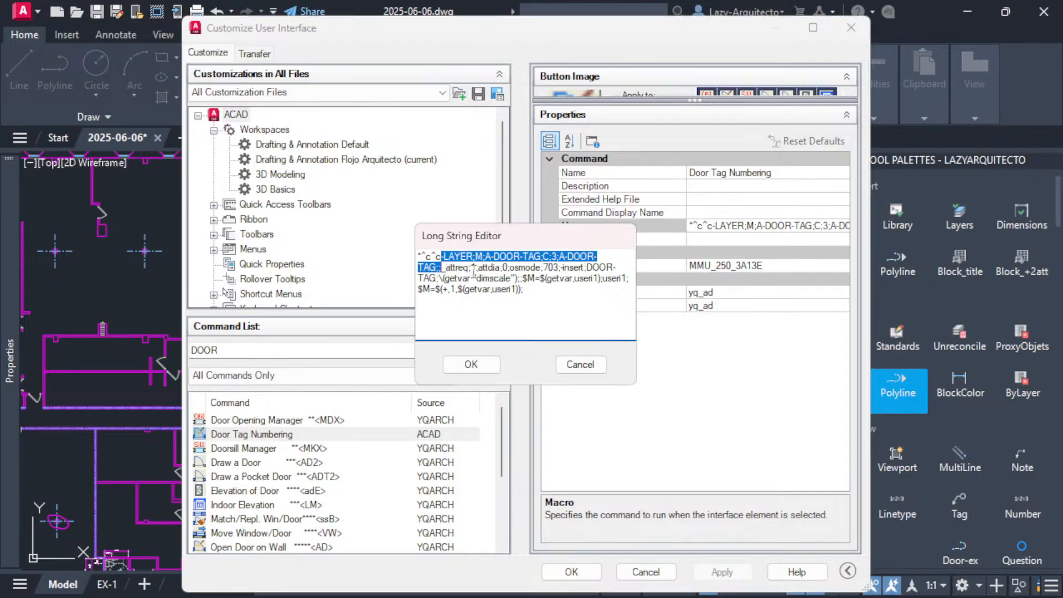
key("Delete")
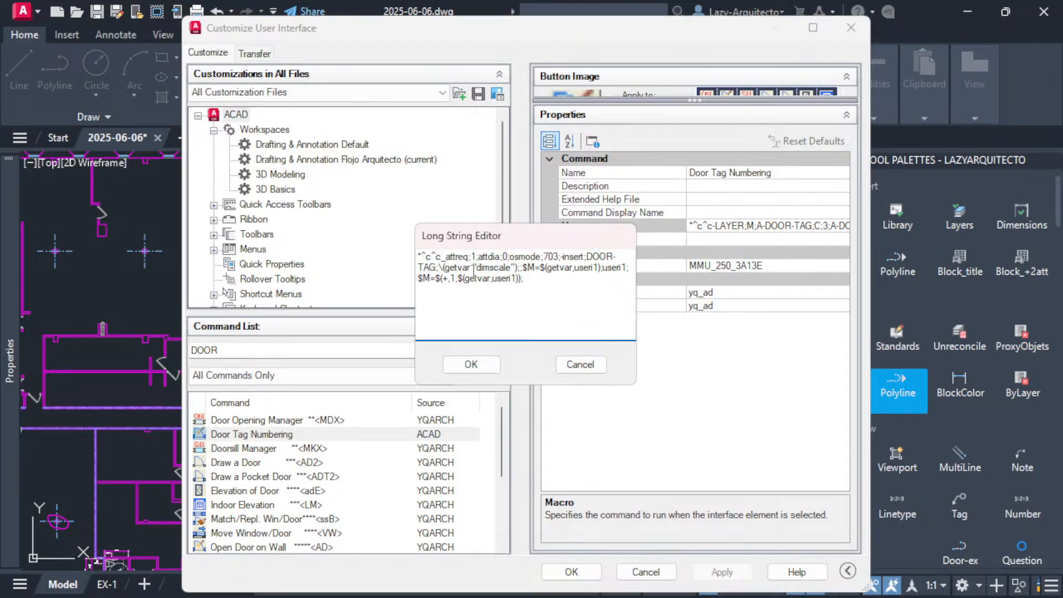
Append _CHPROP;L;; to the end of the Door Tag Numbering macro.
left_click(548, 283)
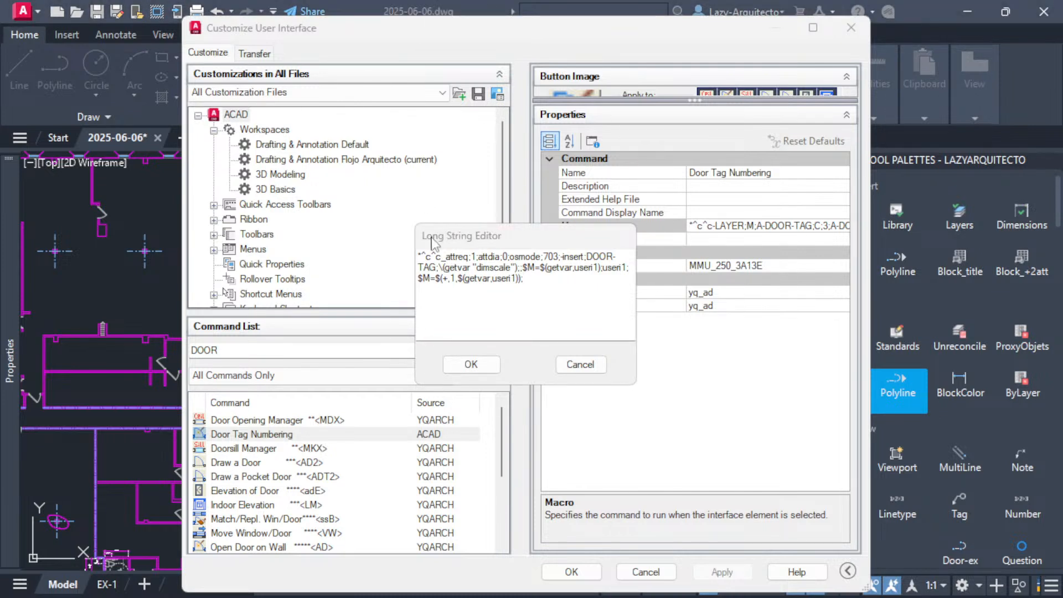
left_click(554, 286)
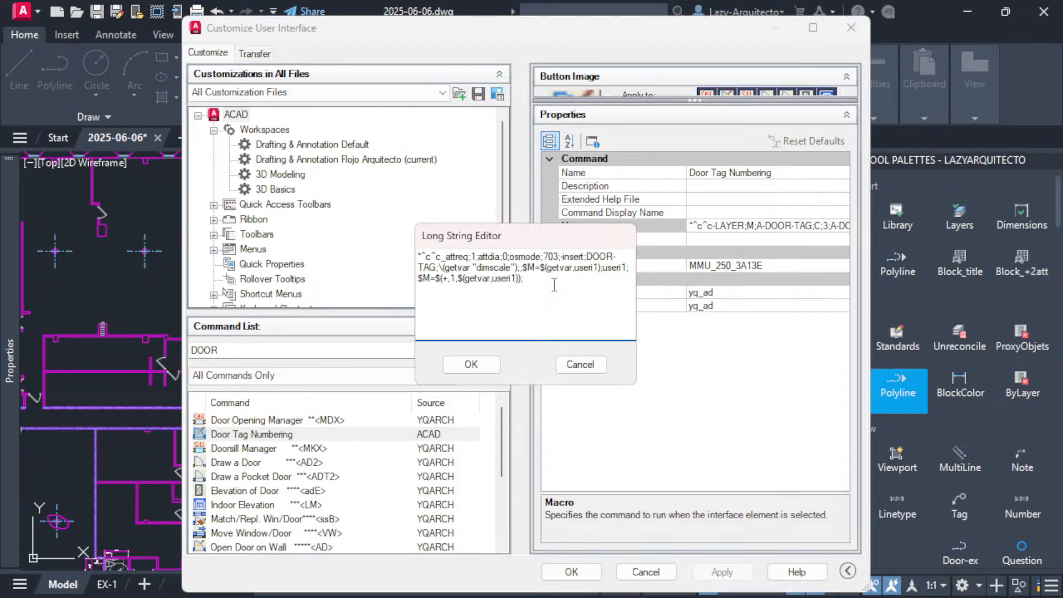
type("_CHPROP;")
left_click_drag(524, 279, 529, 279)
left_click_drag(528, 278, 560, 278)
left_click(598, 289)
type("L;")
type(";")
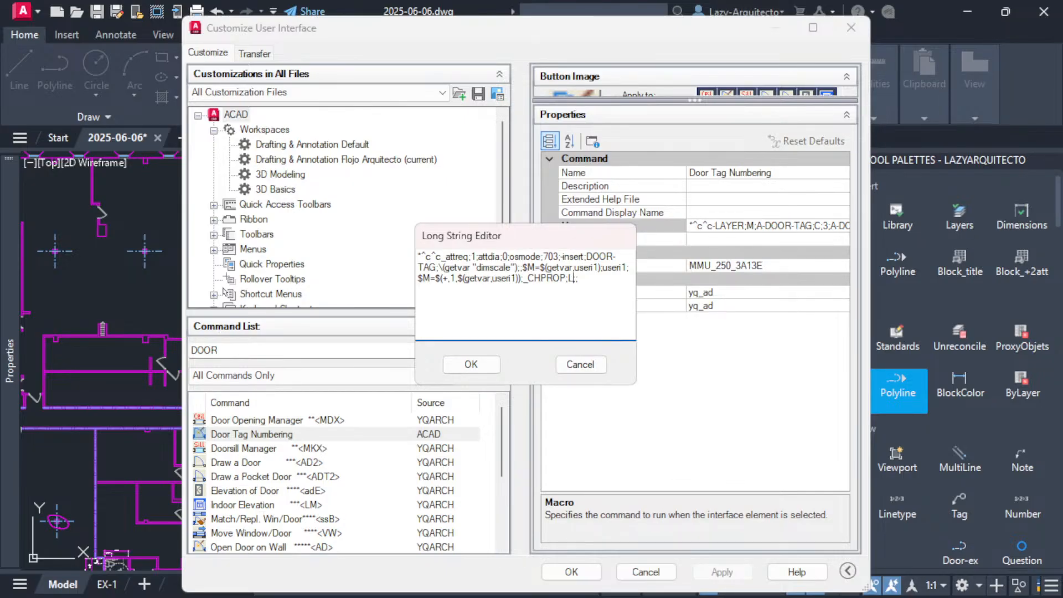
Complete the macro's ending with LA;A-DOOR-TAG, accept the string and apply the interface customization.
key("Right")
type("LA;")
type("DOOR-")
key("BackSpace")
key("BackSpace")
key("BackSpace")
key("BackSpace")
key("BackSpace")
type("A-DOOR-TAG")
left_click(479, 380)
left_click(712, 573)
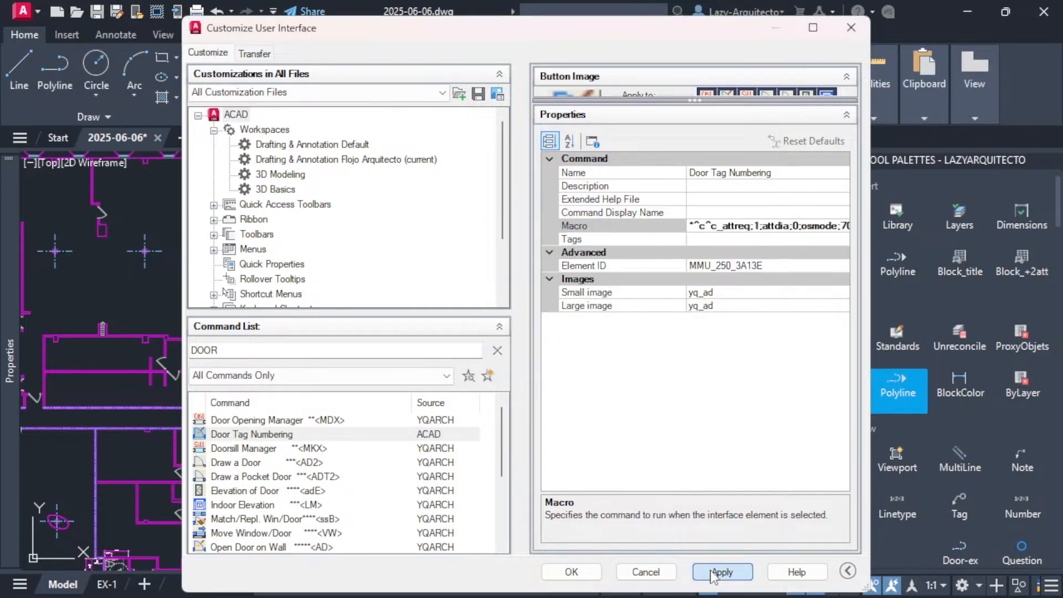
left_click(571, 572)
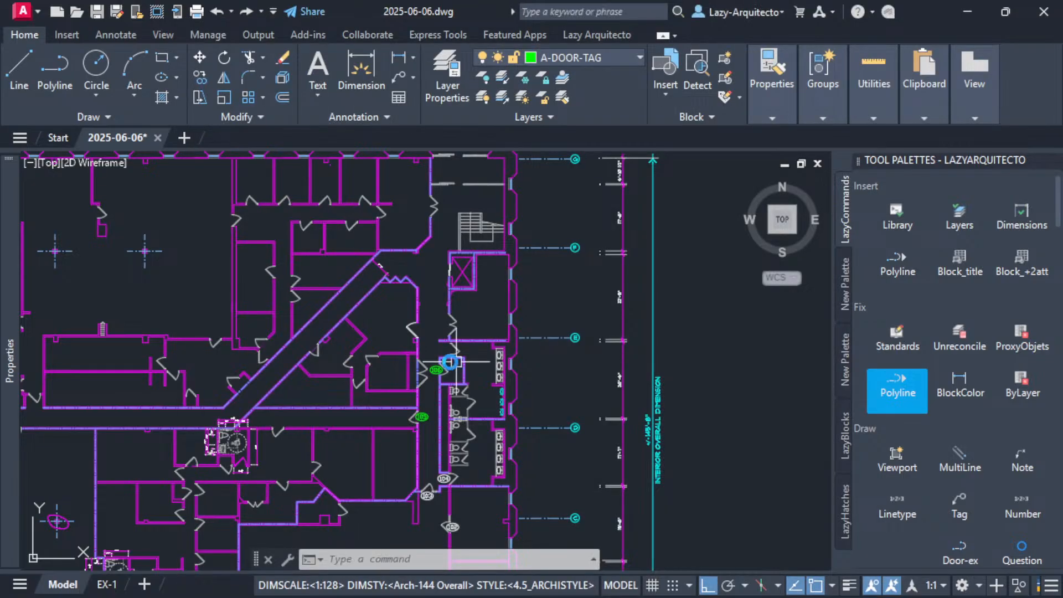
Make layer 0 the current layer.
left_click(576, 55)
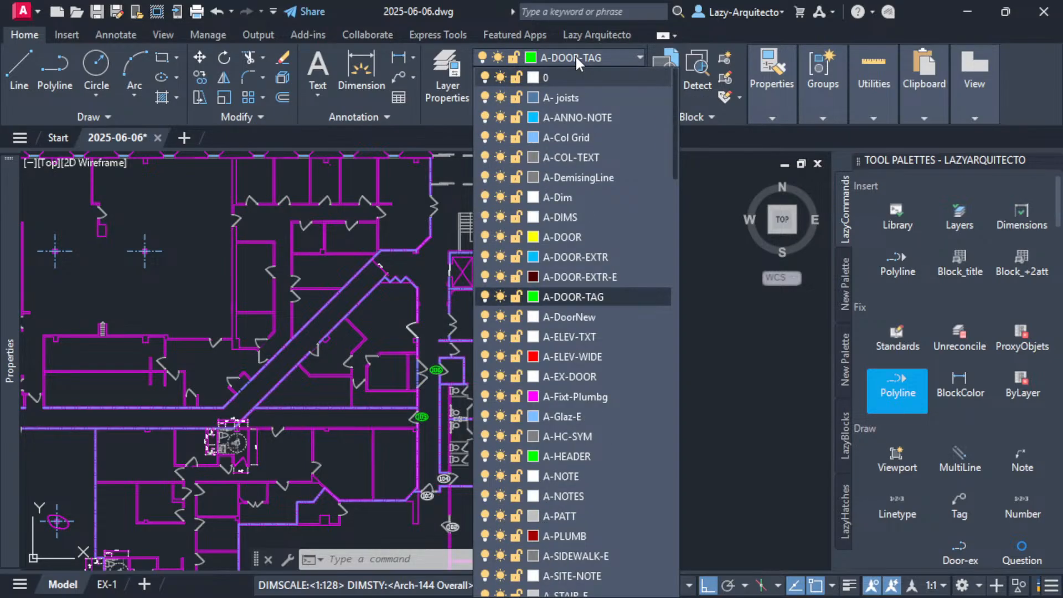
key("Return")
middle_click_drag(514, 303, 534, 321)
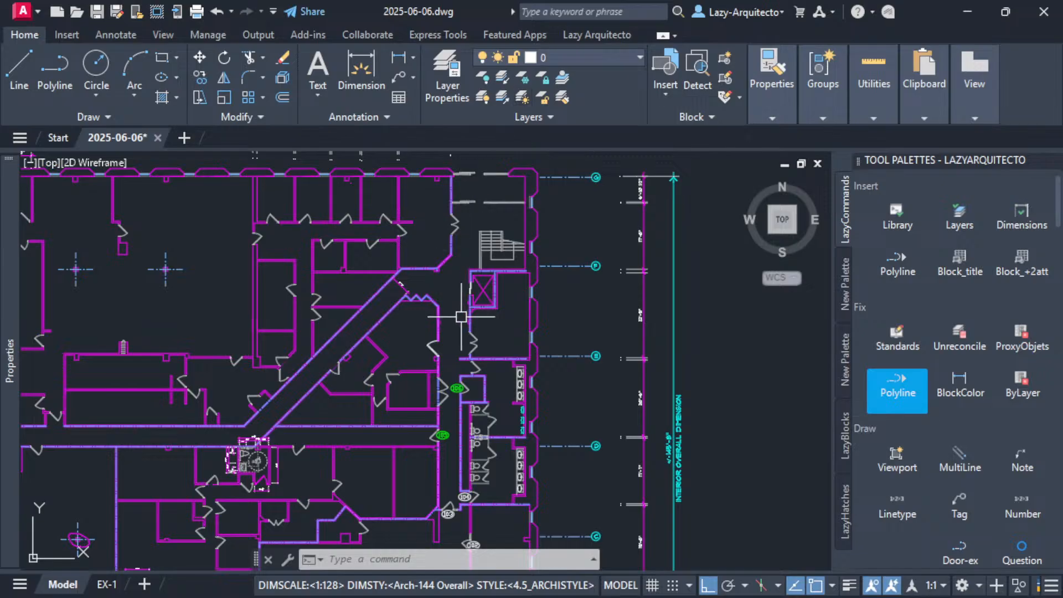
scroll(457, 428, "up", 3)
middle_click_drag(435, 296, 453, 330)
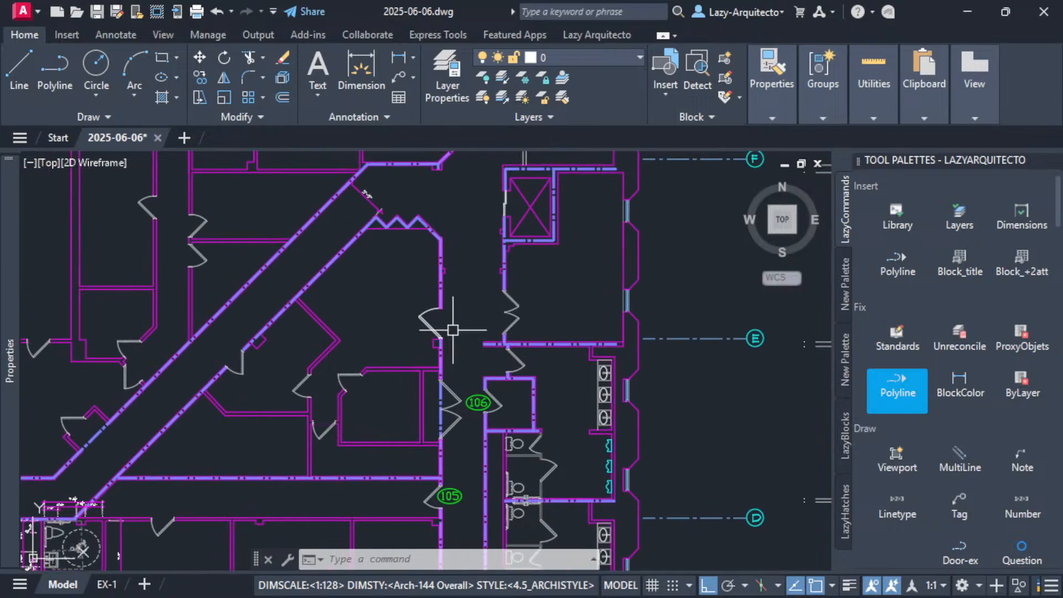
Set the starting tag number (USERI1) to 107.
left_click(587, 29)
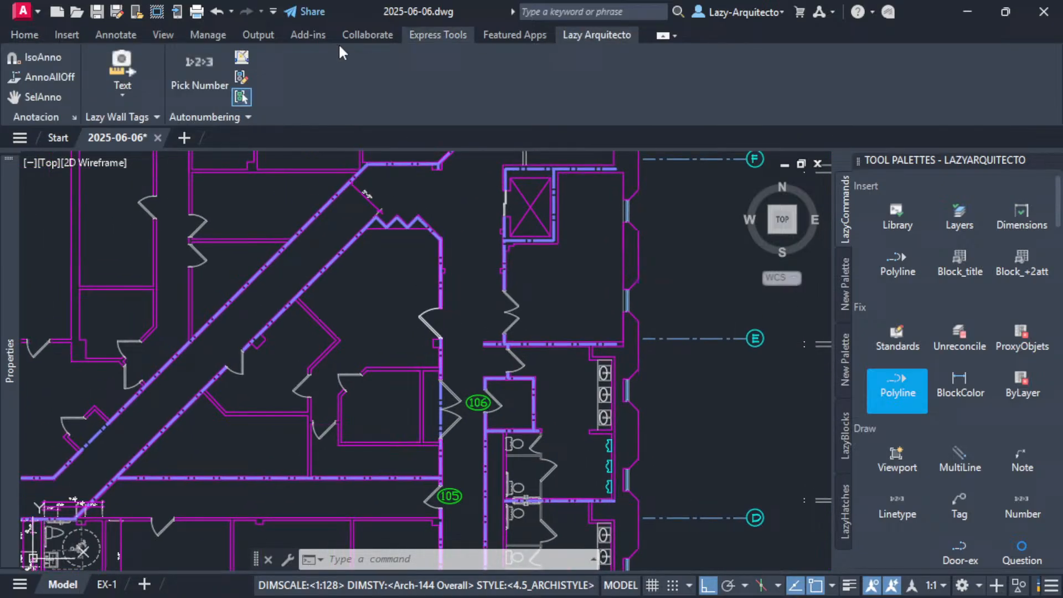
left_click(202, 61)
type("1")
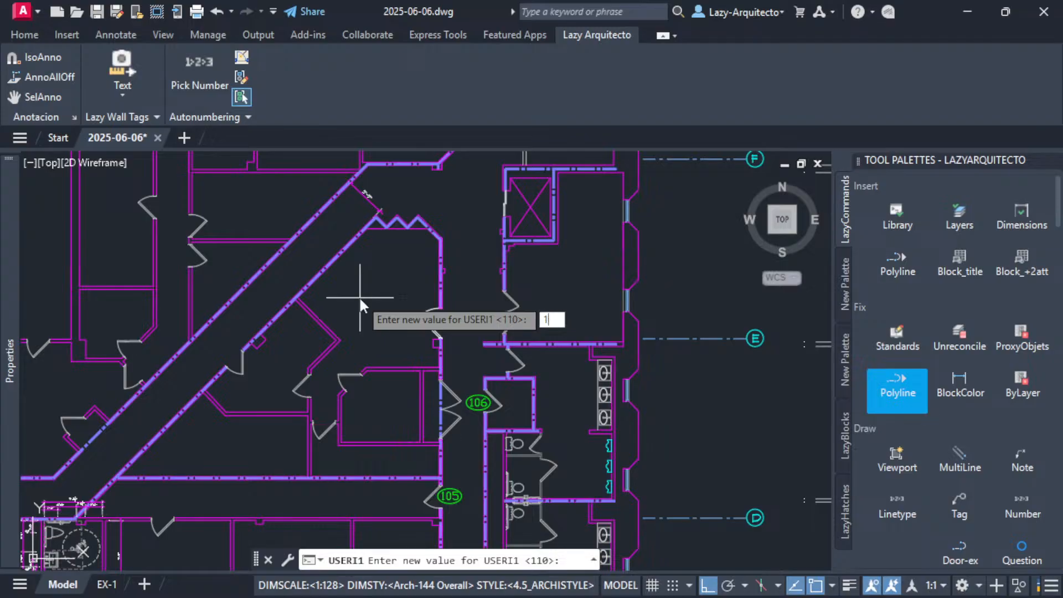
type("07")
key("Return")
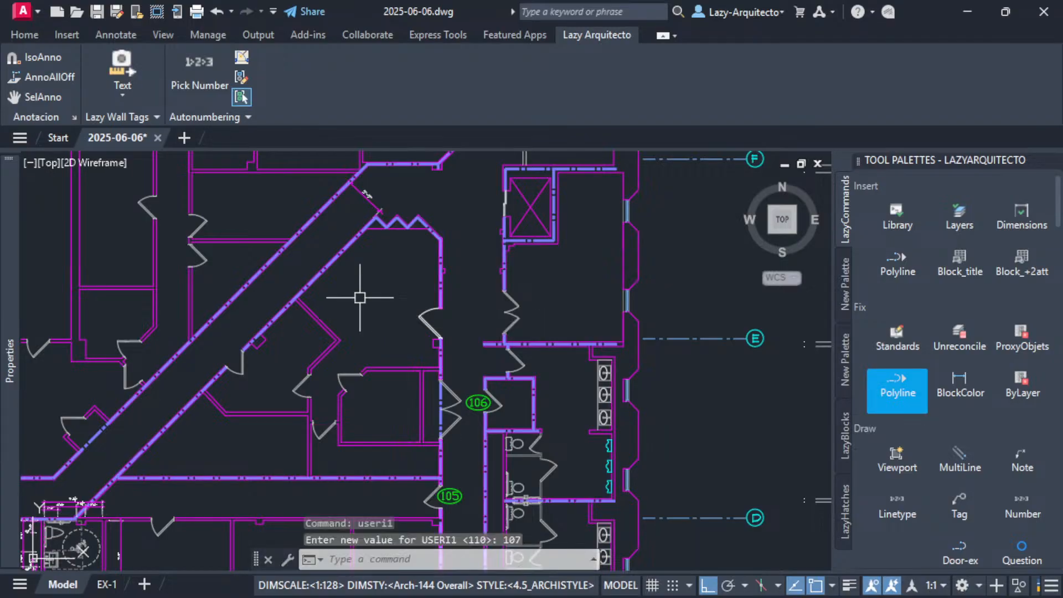
Insert door tags 107 and 108 at the next two door openings in the corridor beyond tag 106, and end the insertion.
left_click(242, 59)
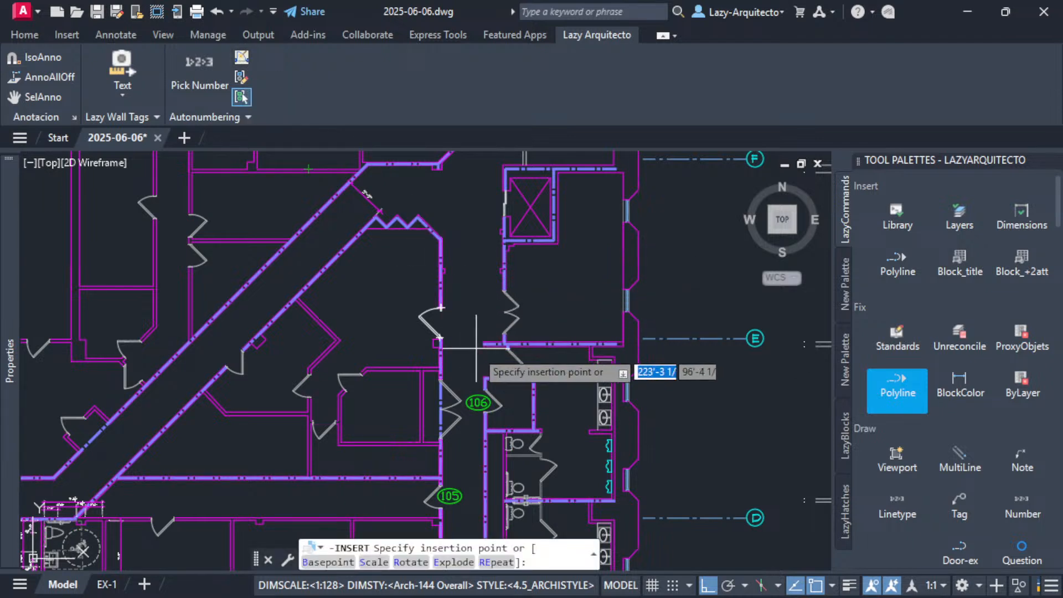
scroll(488, 368, "up", 6)
left_click(510, 327)
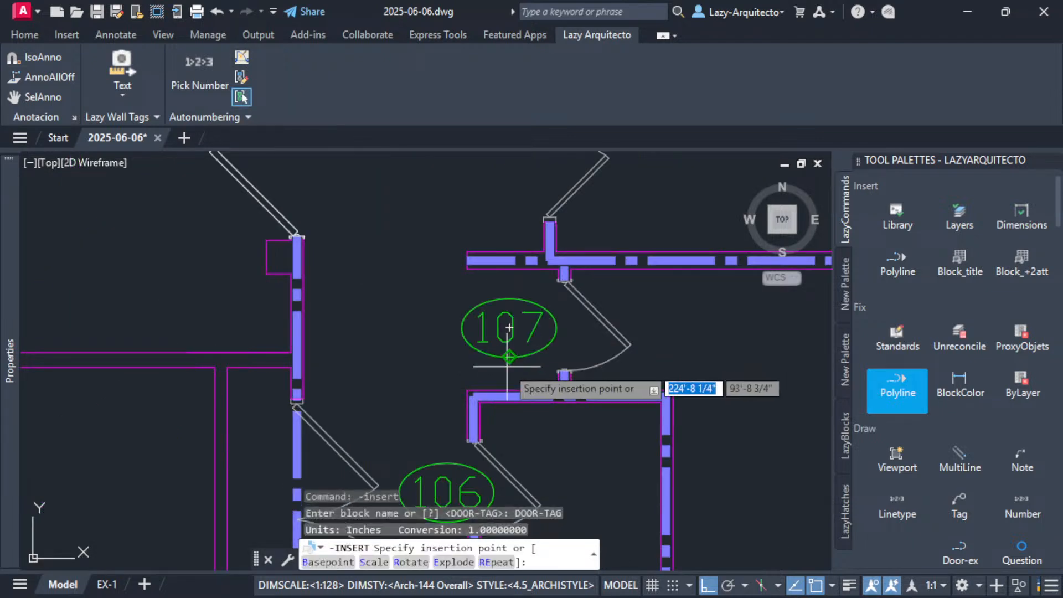
scroll(506, 364, "down", 3)
scroll(485, 254, "up", 3)
left_click(511, 249)
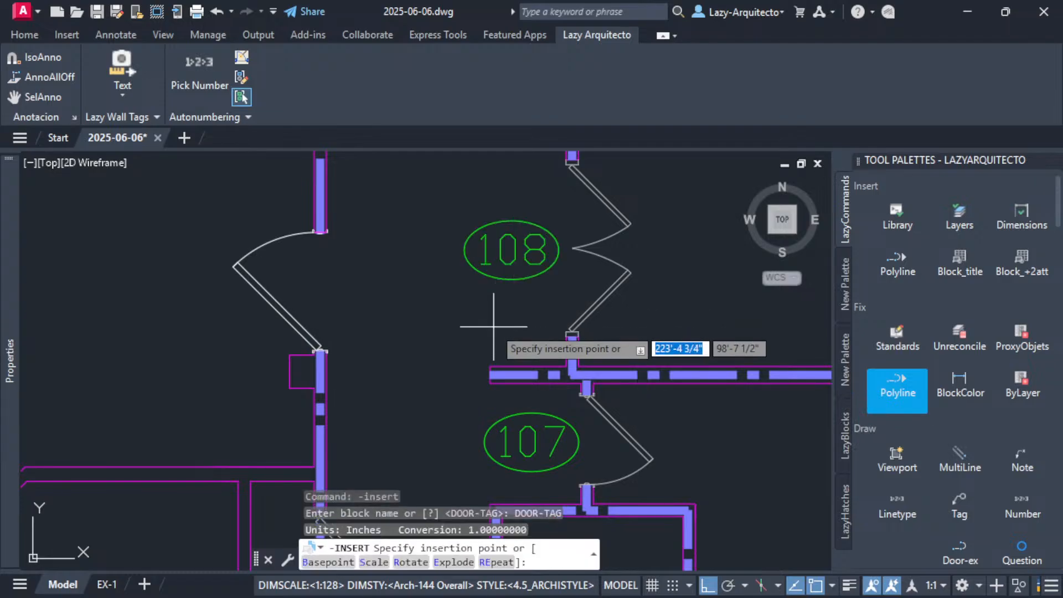
scroll(490, 321, "down", 5)
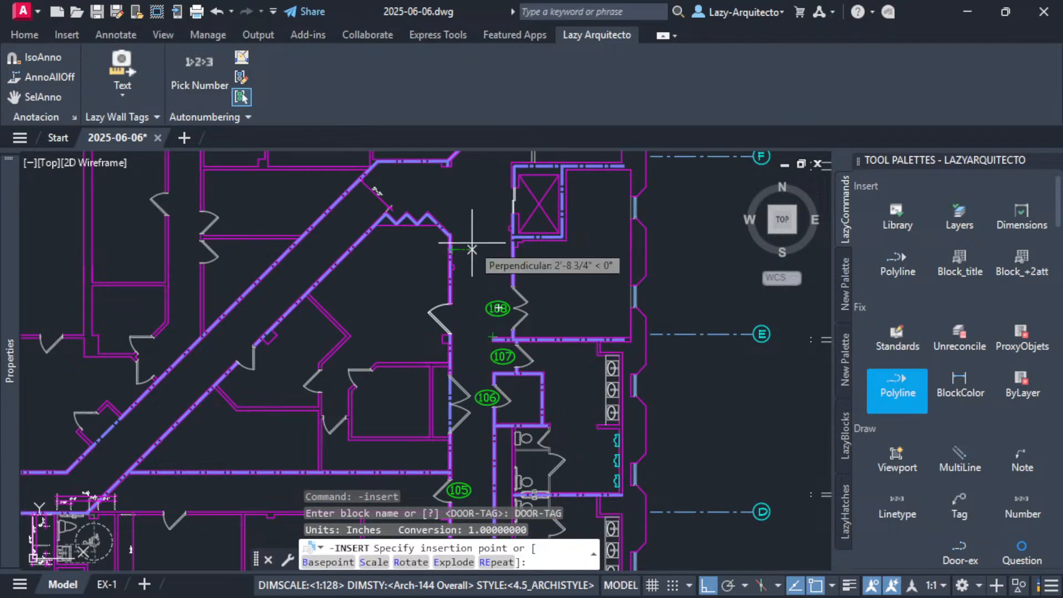
key("Escape")
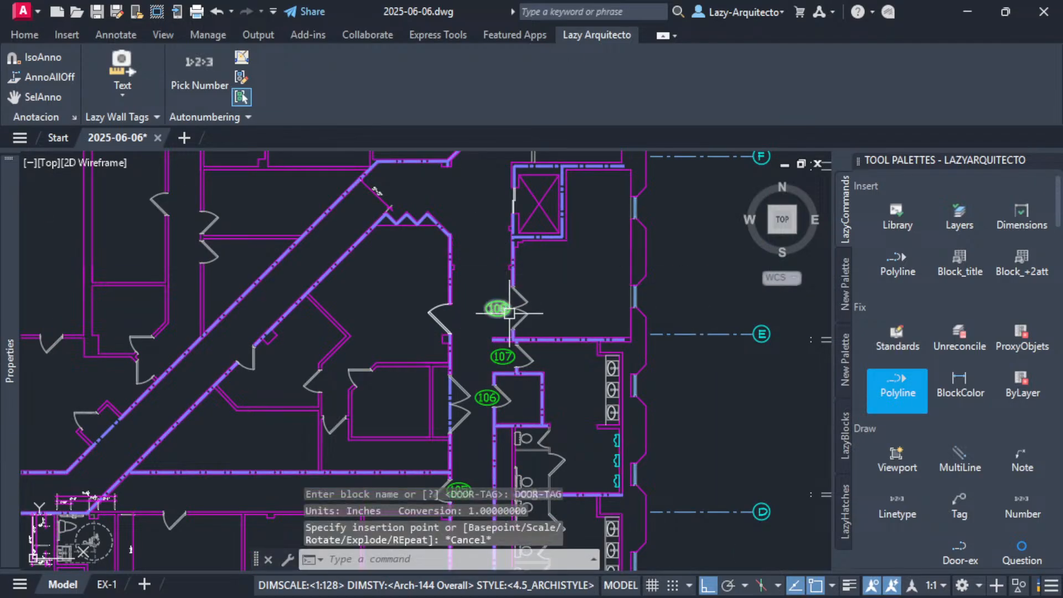
Check the layer of door tag 108 and the current drawing layer.
left_click(35, 38)
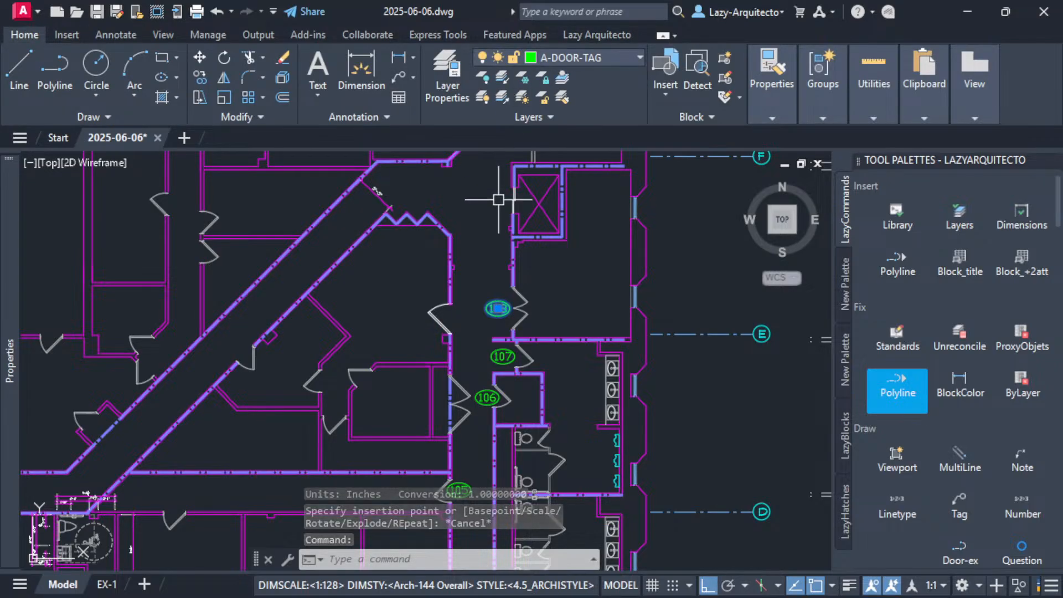
key("Escape")
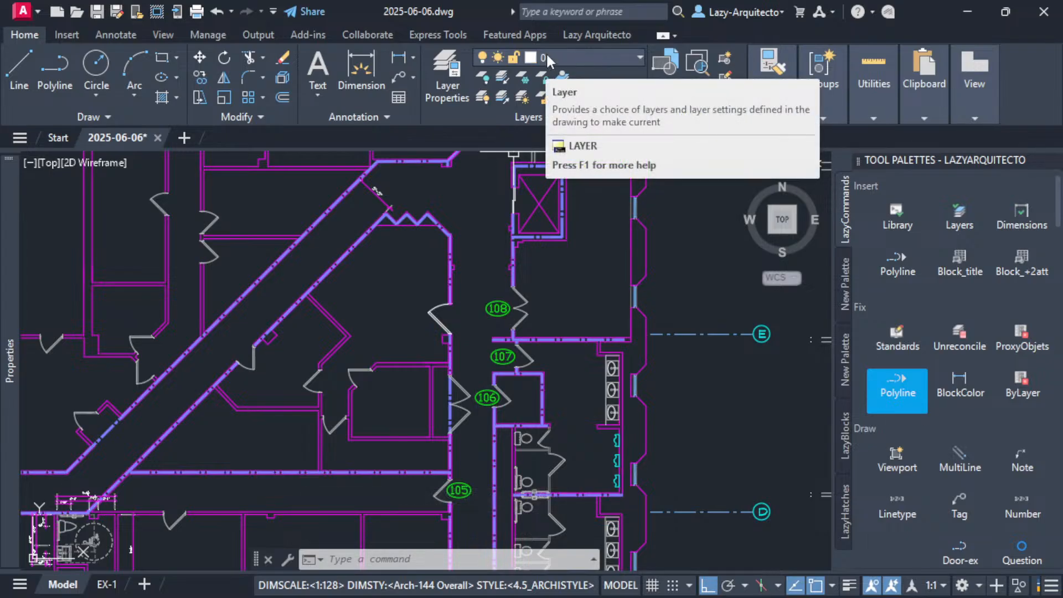
middle_click_drag(510, 260, 508, 333)
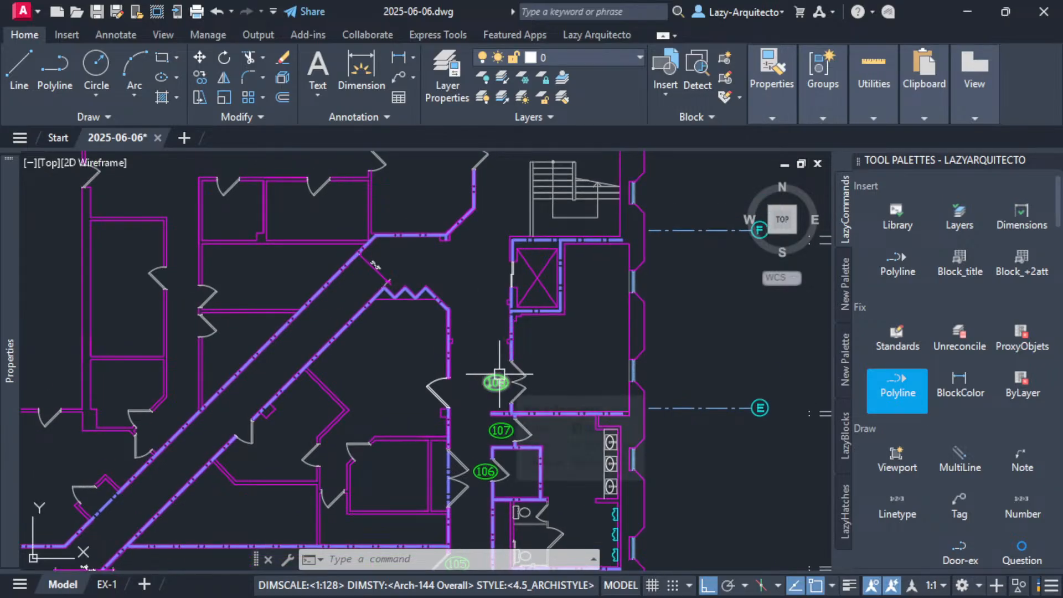
Accept 109 as the starting tag number (USERI1) for the door numbering.
left_click(597, 35)
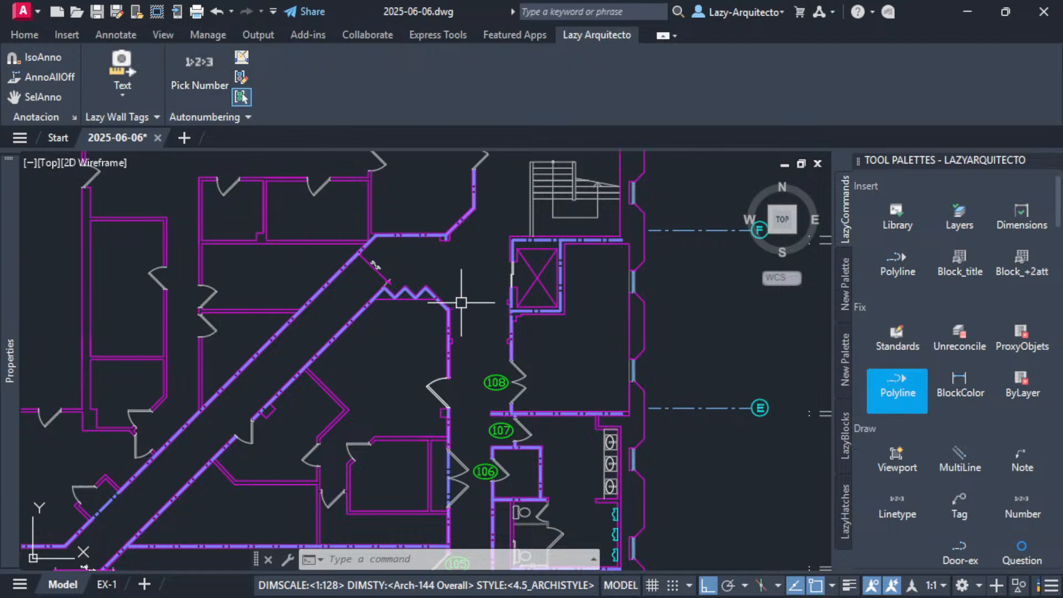
middle_click_drag(461, 302, 476, 327)
left_click(199, 72)
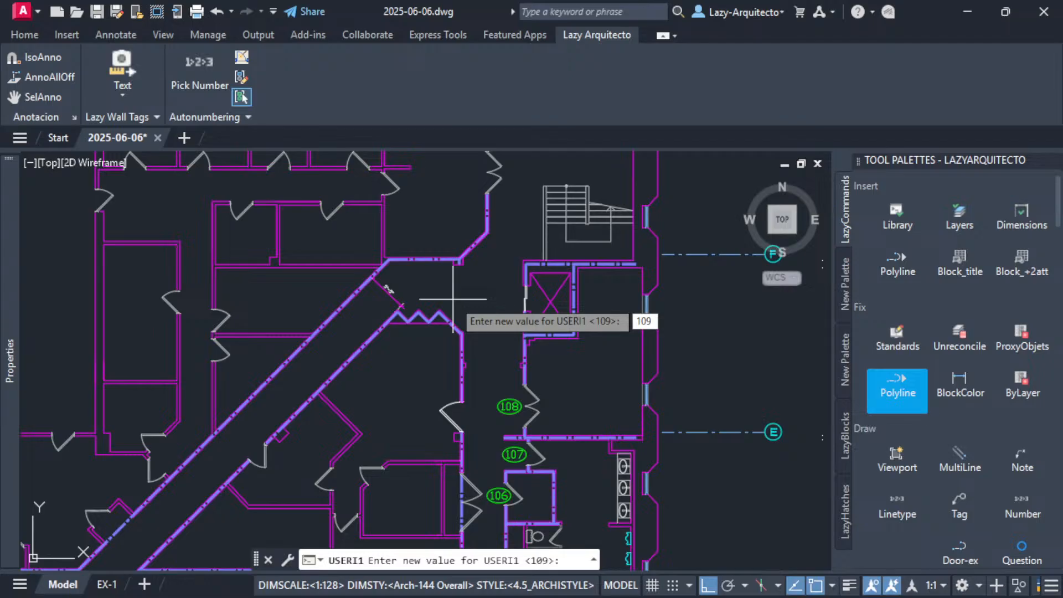
key("Return")
Insert door tag 109 at the elevator door and tag 110 at the double door near the stair.
left_click(241, 58)
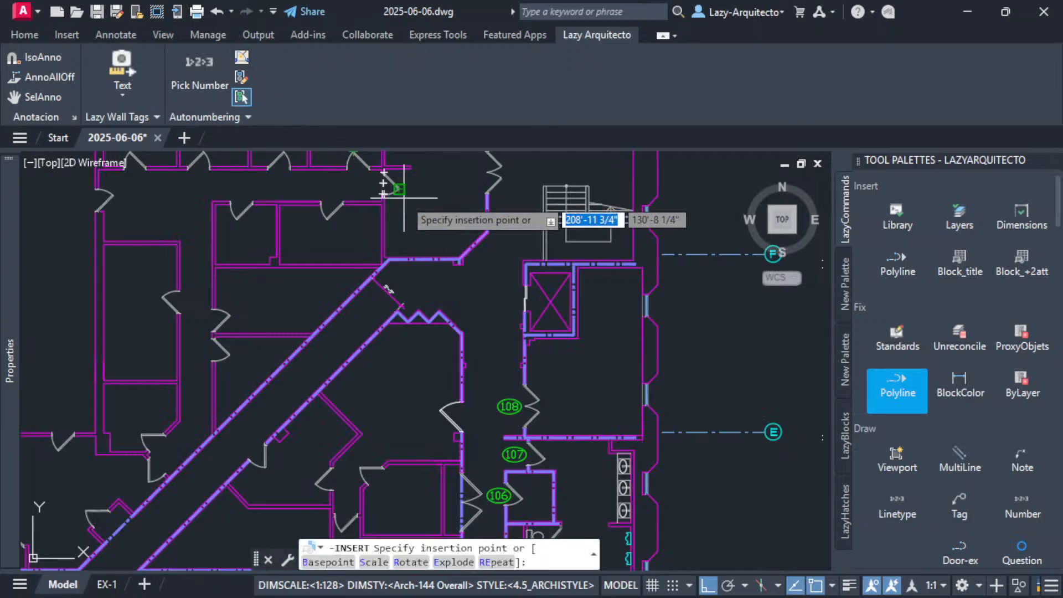
scroll(511, 299, "up", 5)
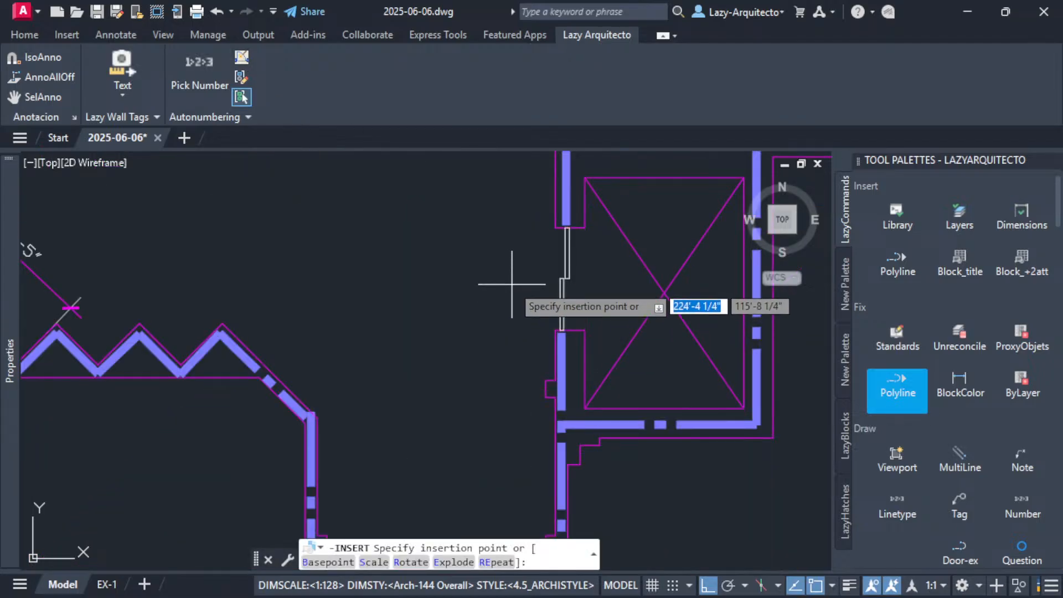
scroll(504, 360, "down", 6)
scroll(514, 272, "up", 8)
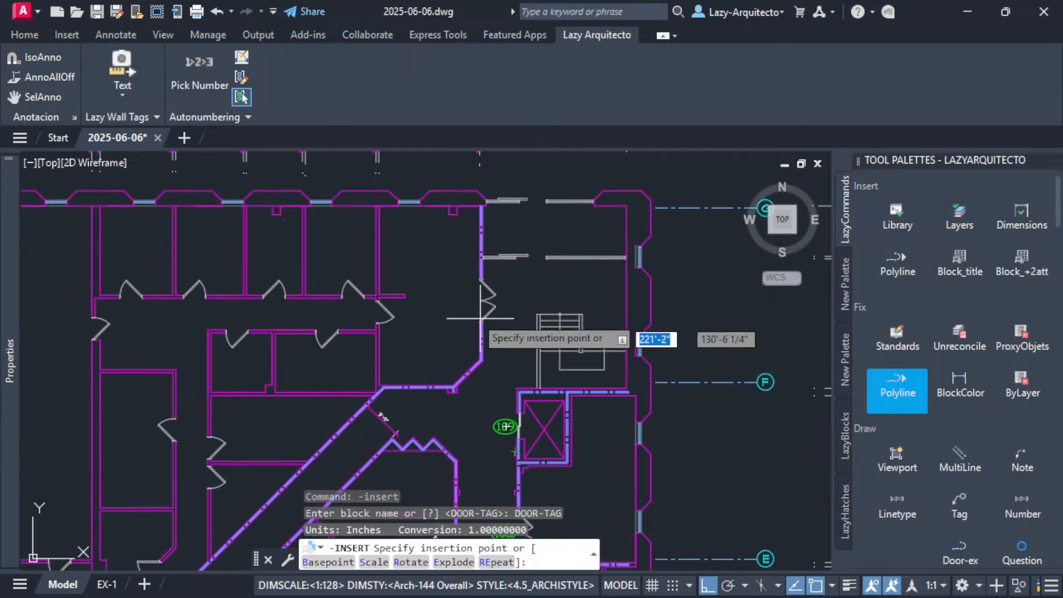
scroll(551, 251, "down", 4)
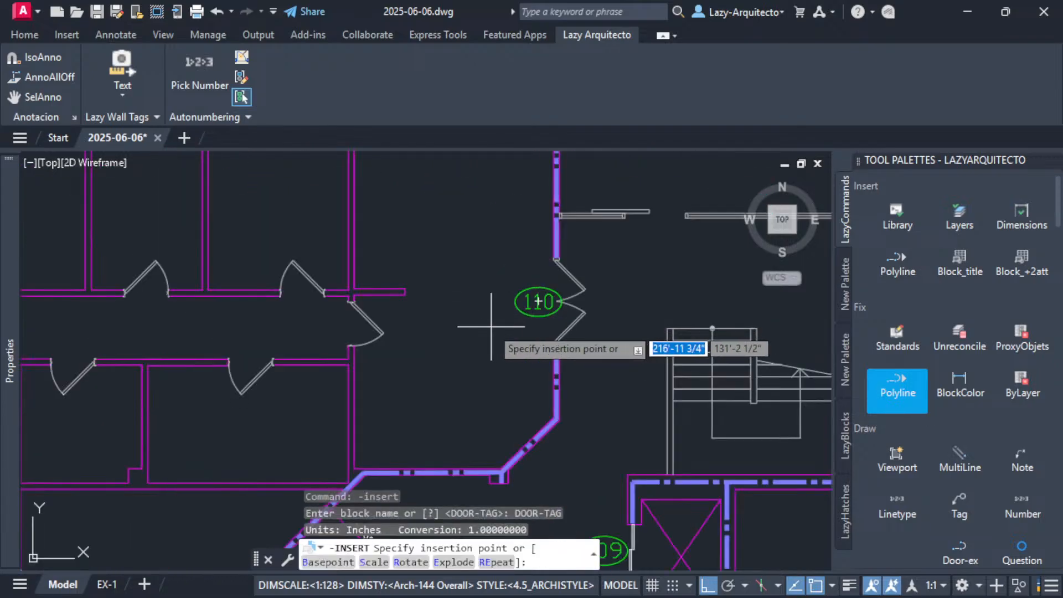
left_click(536, 301)
Insert door tags 111, 112 and 113 at the corridor's end door and the two office doors closest to it.
scroll(351, 313, "up", 4)
scroll(476, 346, "down", 5)
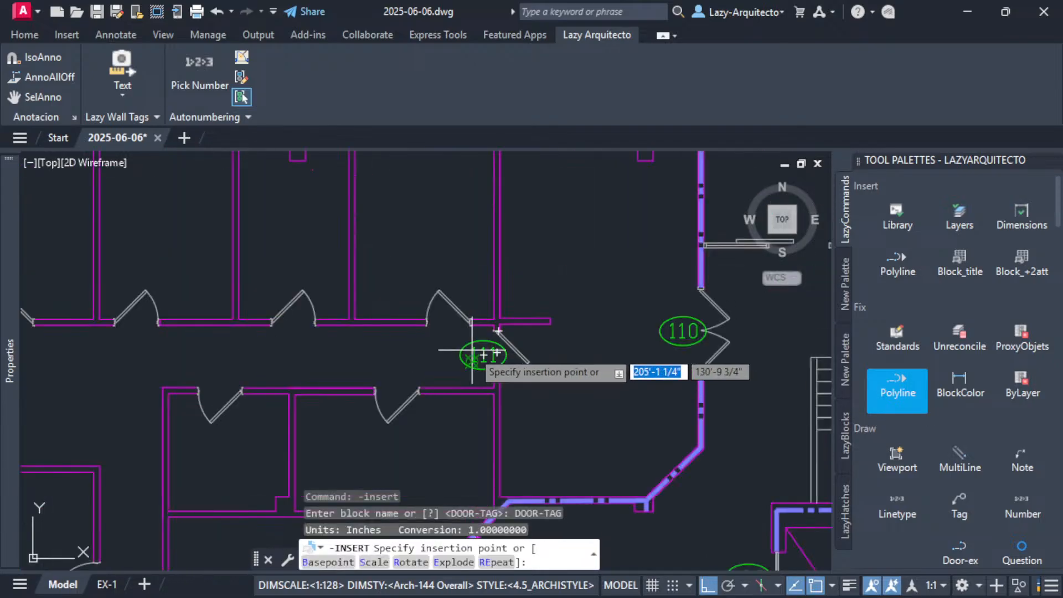
left_click(476, 346)
scroll(427, 321, "up", 5)
scroll(511, 340, "down", 1)
scroll(511, 340, "down", 3)
left_click(511, 340)
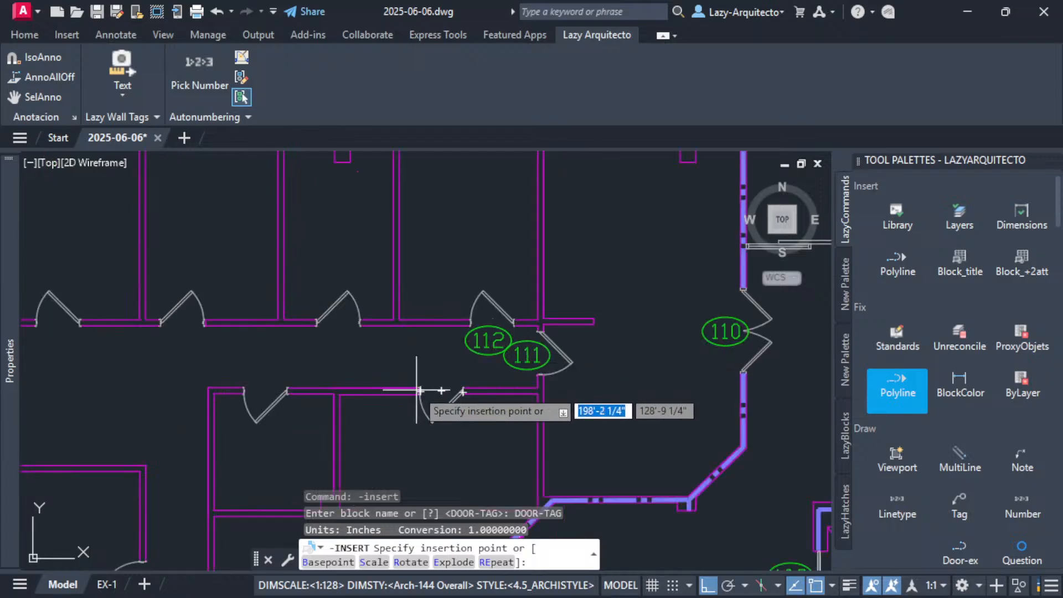
scroll(432, 380, "up", 5)
scroll(443, 377, "down", 5)
left_click(455, 375)
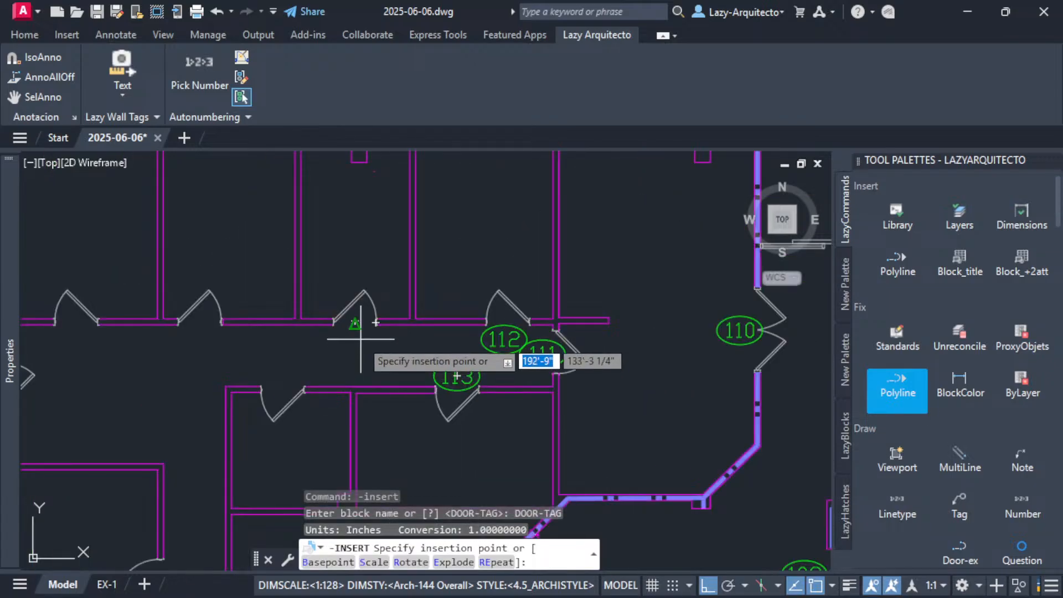
Insert door tags 114, 115 and 116 at the following office doors along the corridor, and end the insertion.
scroll(344, 308, "up", 5)
scroll(396, 341, "down", 2)
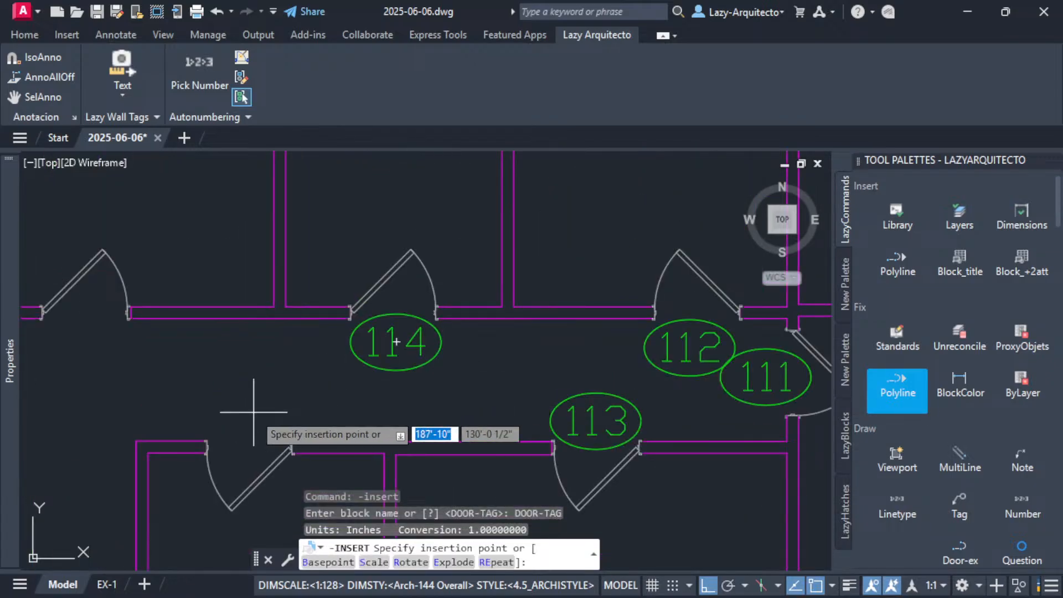
left_click(253, 412)
left_click(84, 348)
scroll(802, 373, "down", 10)
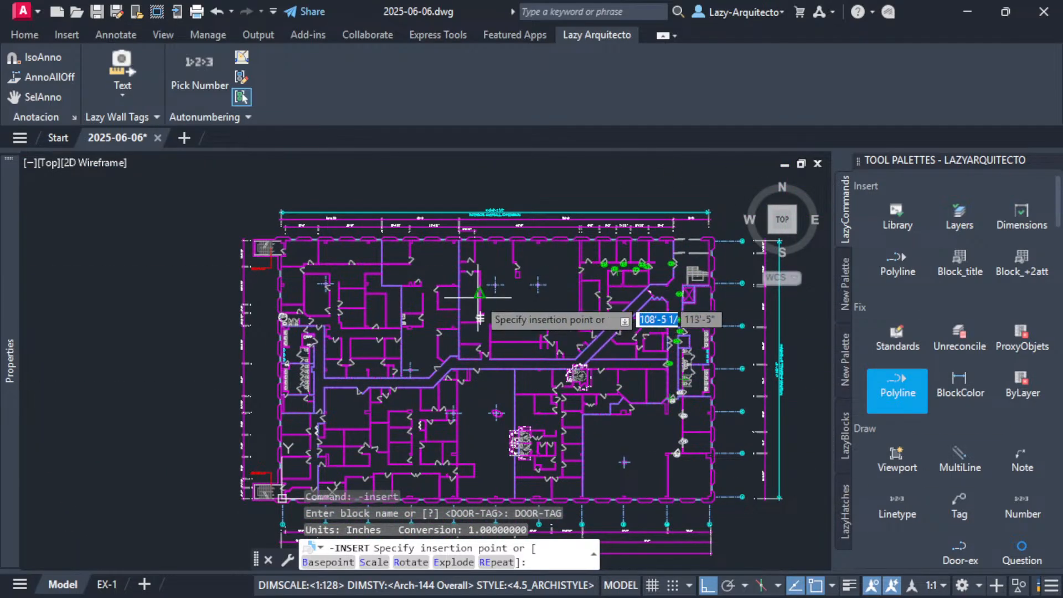
scroll(689, 257, "up", 6)
key("Escape")
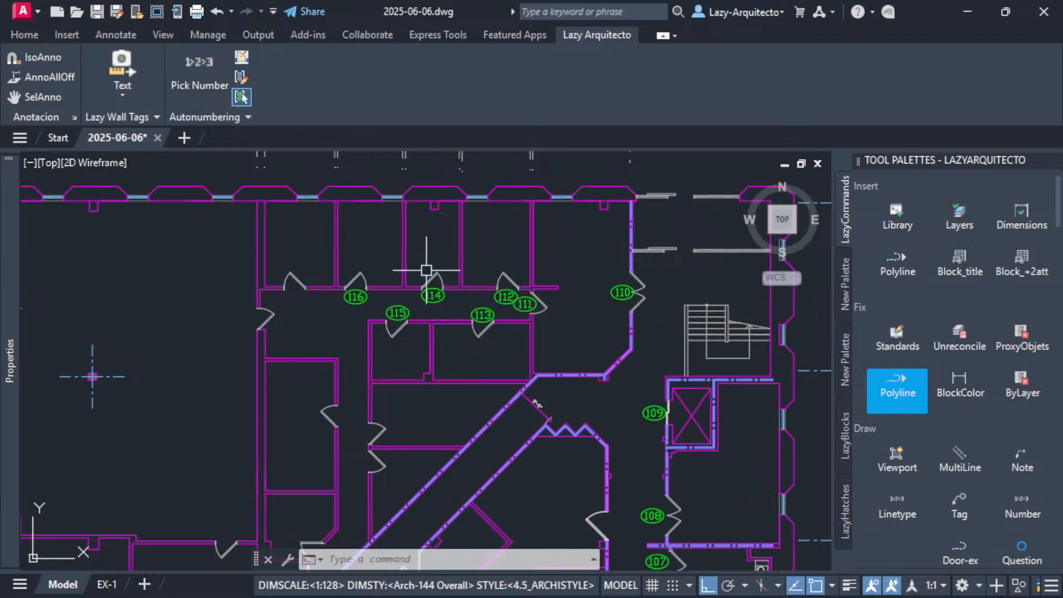
Check which layer is current and review the placed door tags in the plan.
left_click(31, 37)
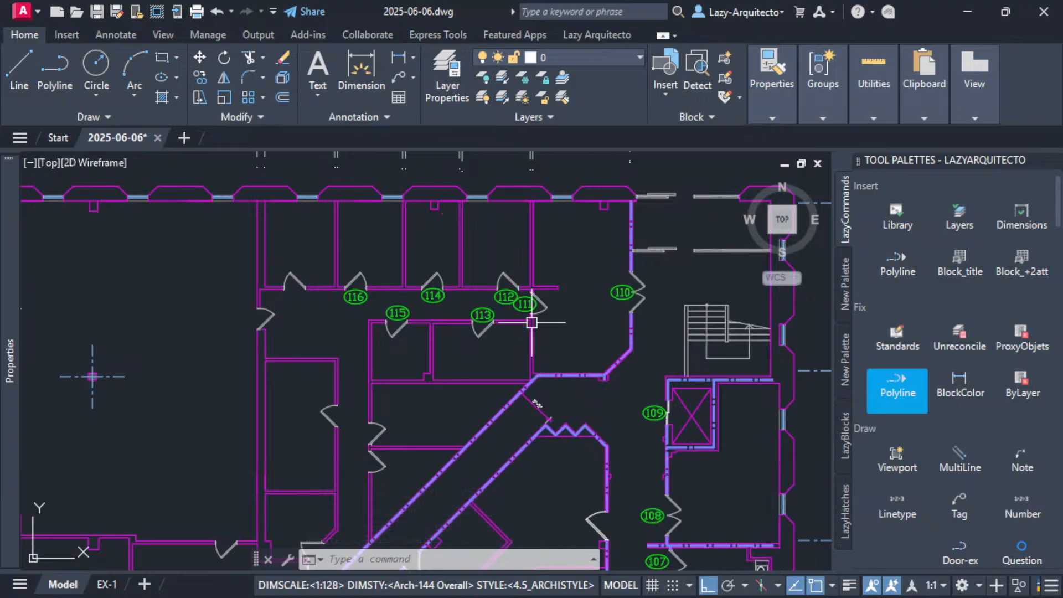
scroll(477, 283, "down", 3)
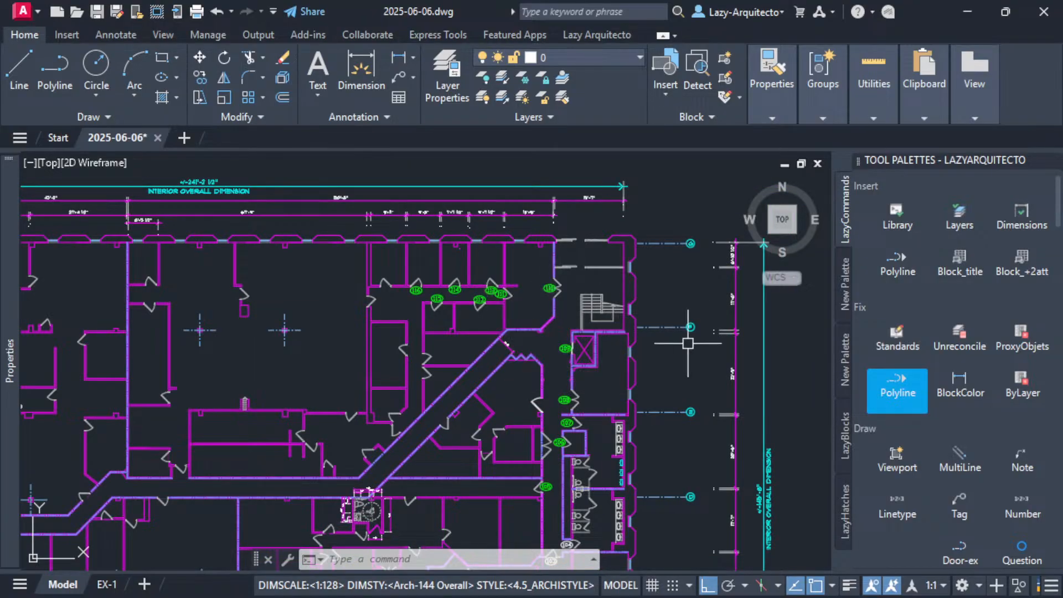
left_click(588, 36)
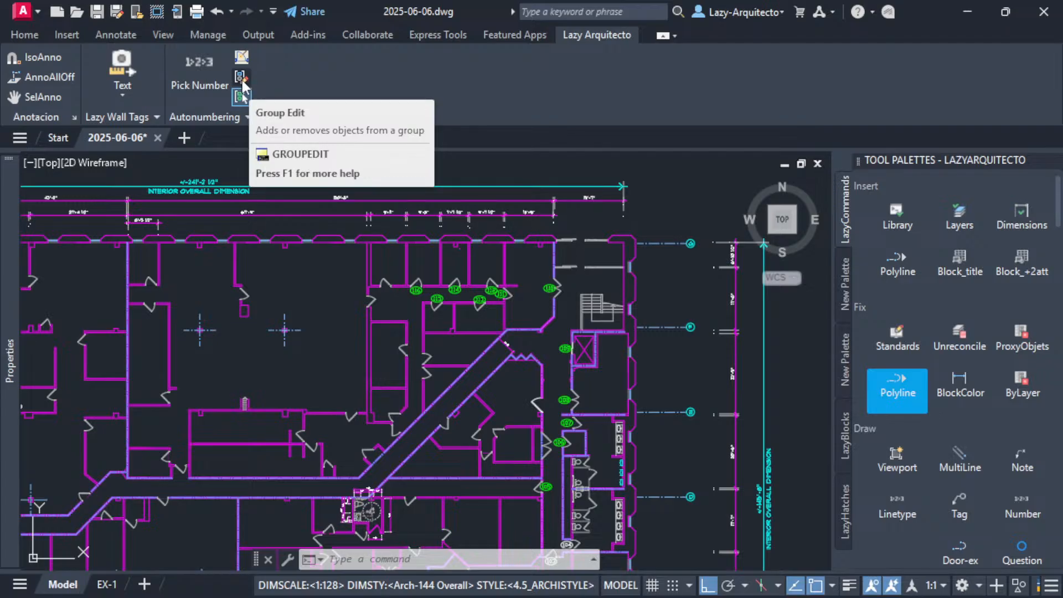
left_click(122, 98)
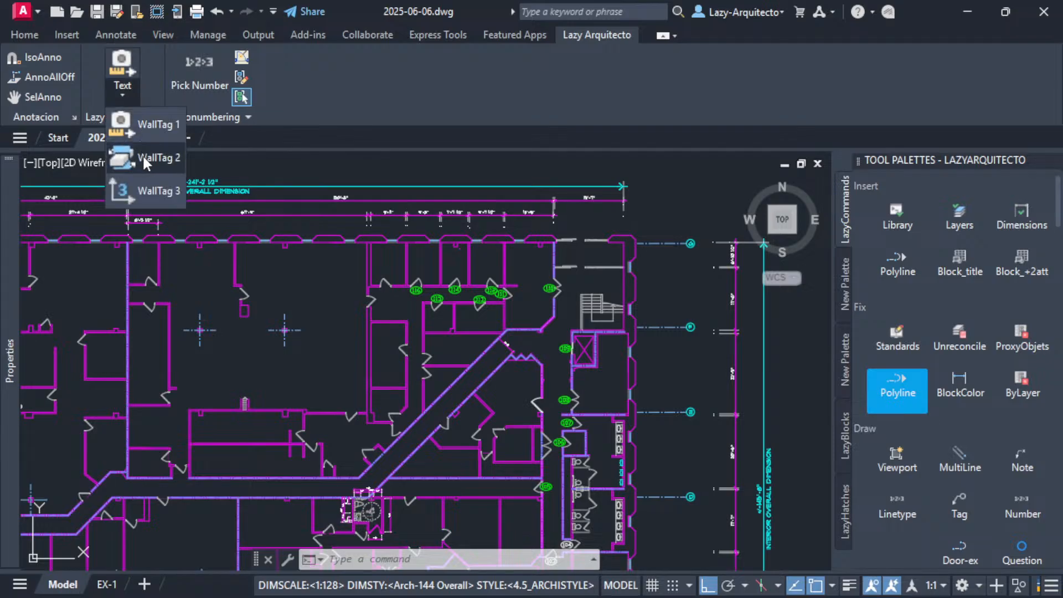
left_click(453, 88)
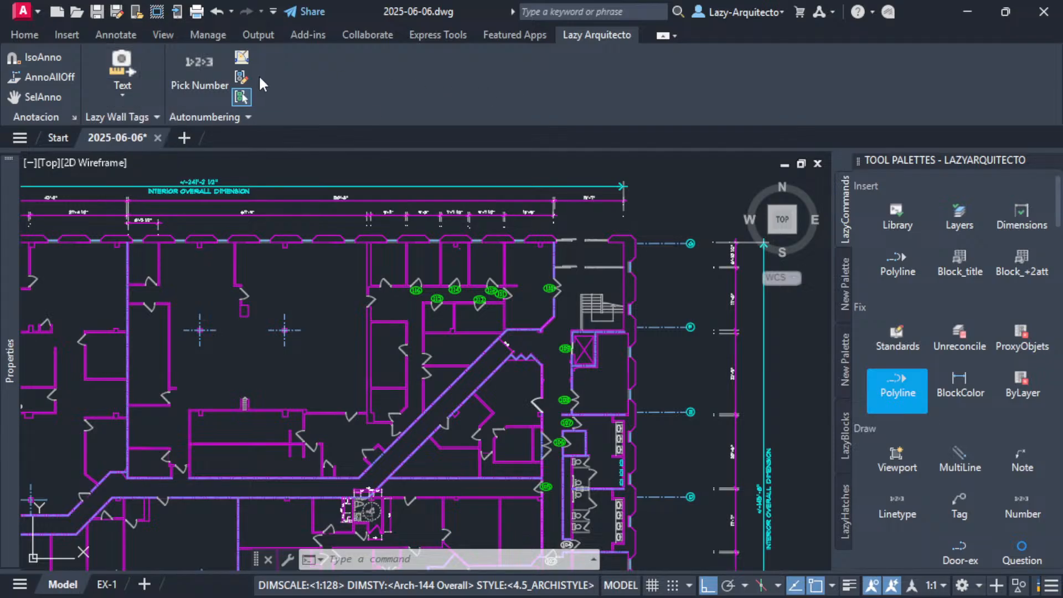